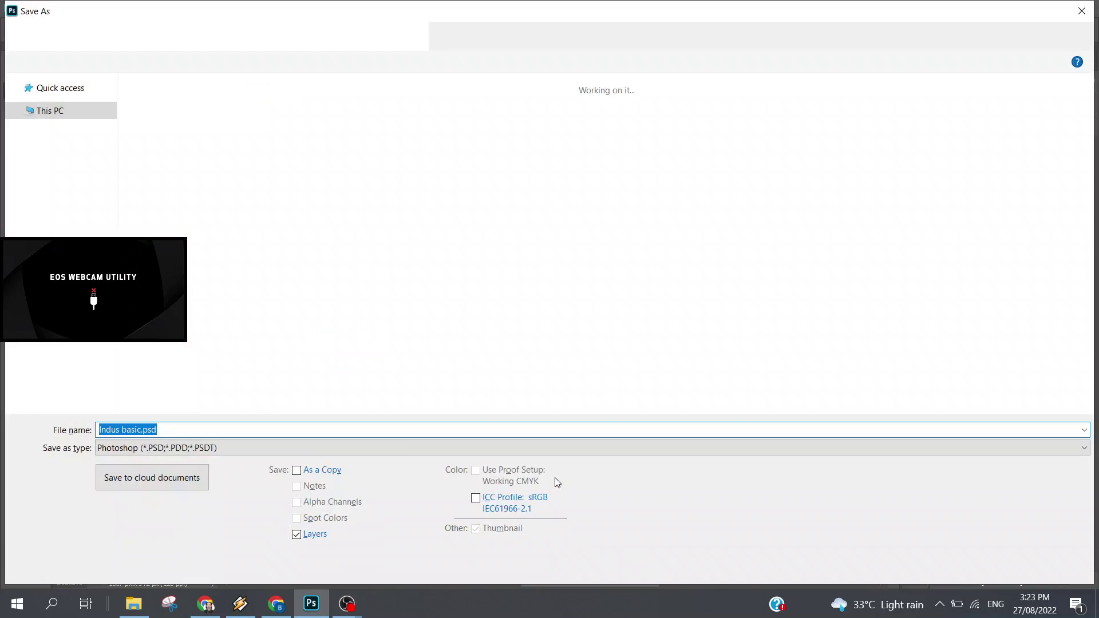
Step: Cancel the Save As dialog and zoom out on the map
{"action": "key", "text": "Escape"}
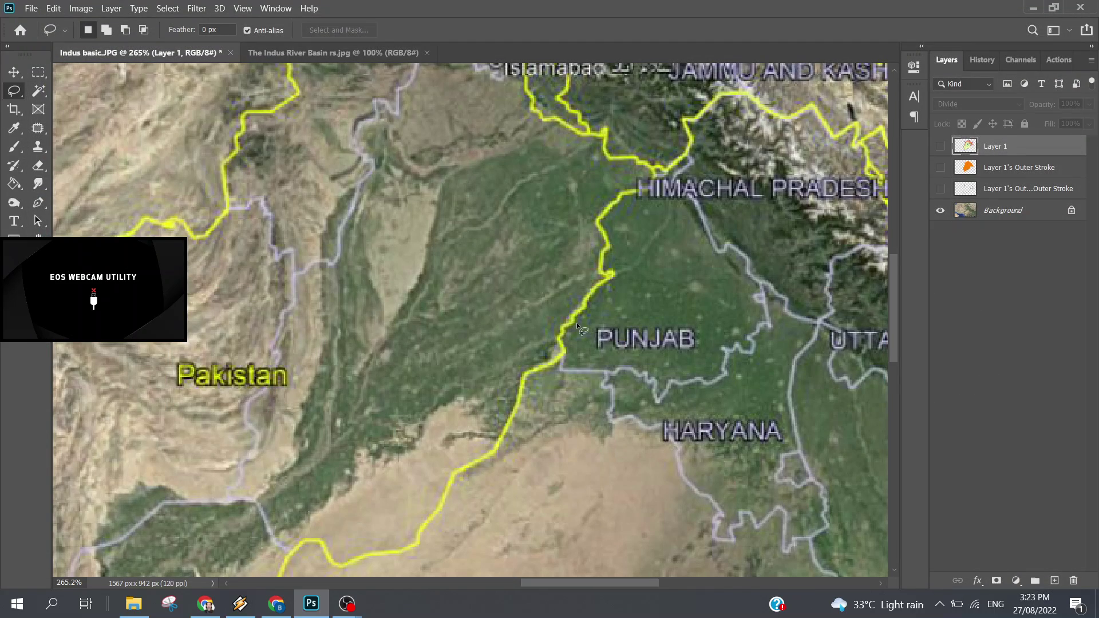
{"action": "scroll", "coordinate": [576, 322], "scroll_direction": "down", "scroll_amount": 2}
{"action": "scroll", "coordinate": [576, 323], "scroll_direction": "down", "scroll_amount": 2}
{"action": "scroll", "coordinate": [576, 325], "scroll_direction": "down", "scroll_amount": 1}
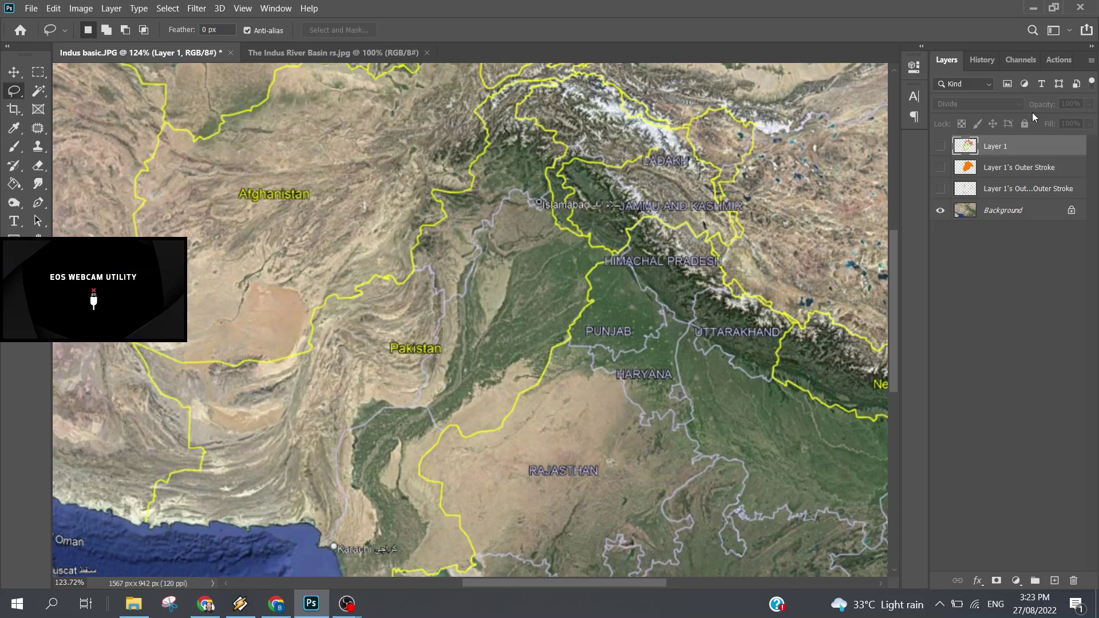
Step: Make Layer 1 visible and switch its blend mode from Divide to Normal
{"action": "left_click", "coordinate": [941, 147]}
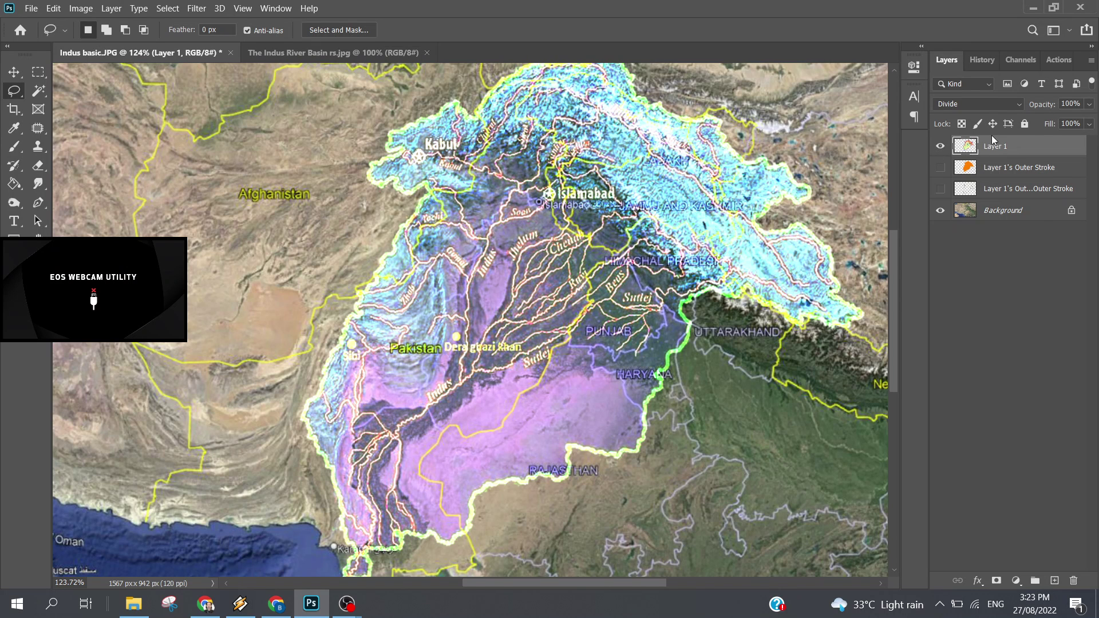
{"action": "left_click", "coordinate": [978, 104]}
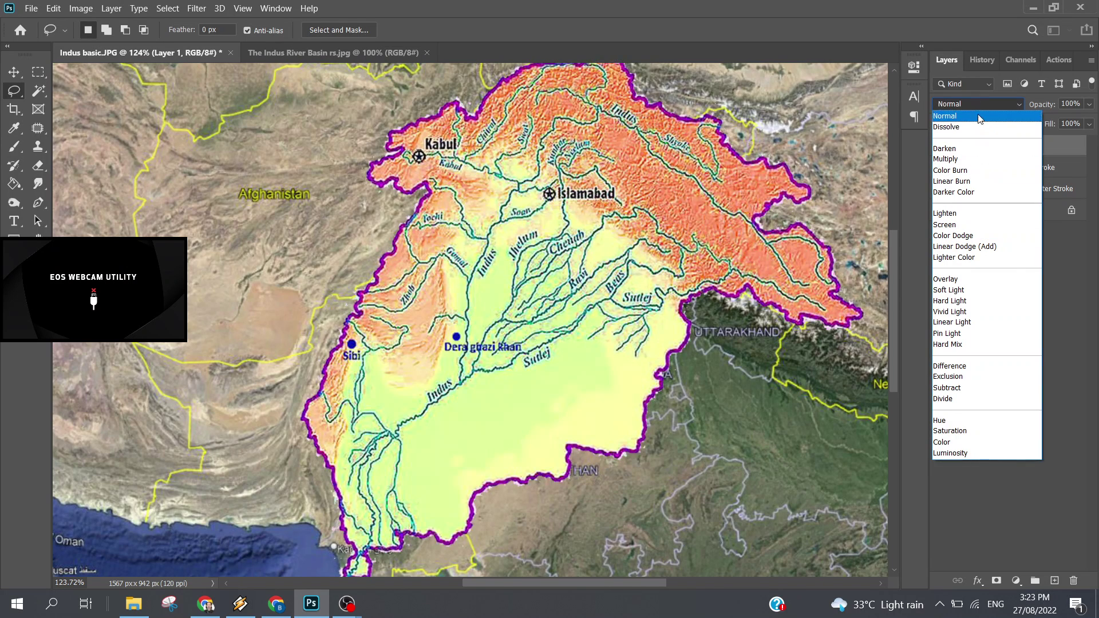
{"action": "left_click", "coordinate": [981, 116]}
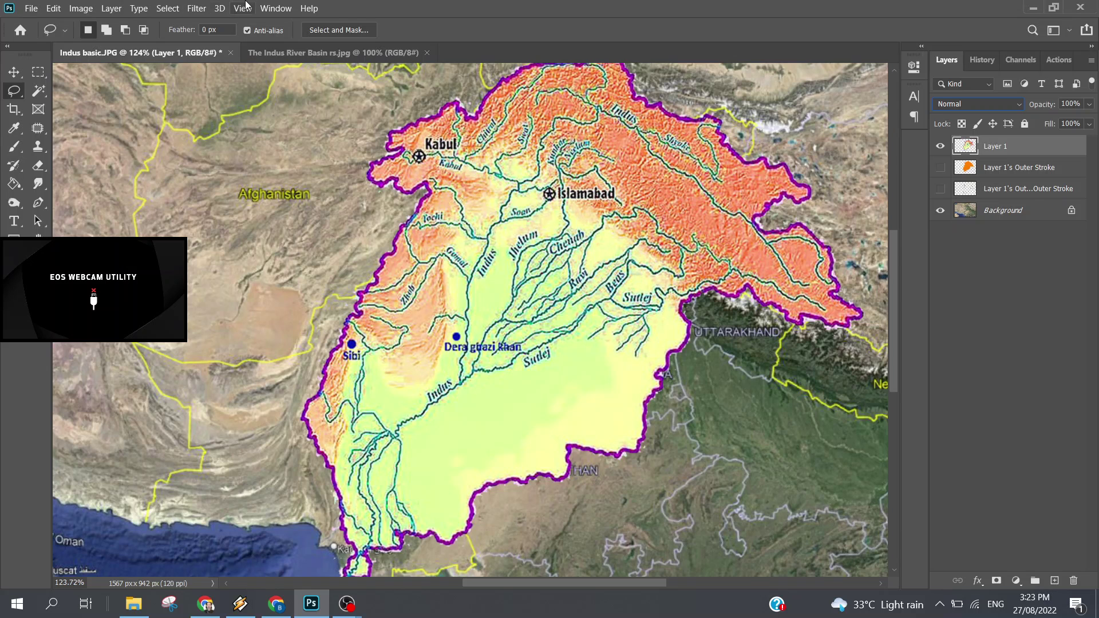
{"action": "left_click", "coordinate": [197, 8]}
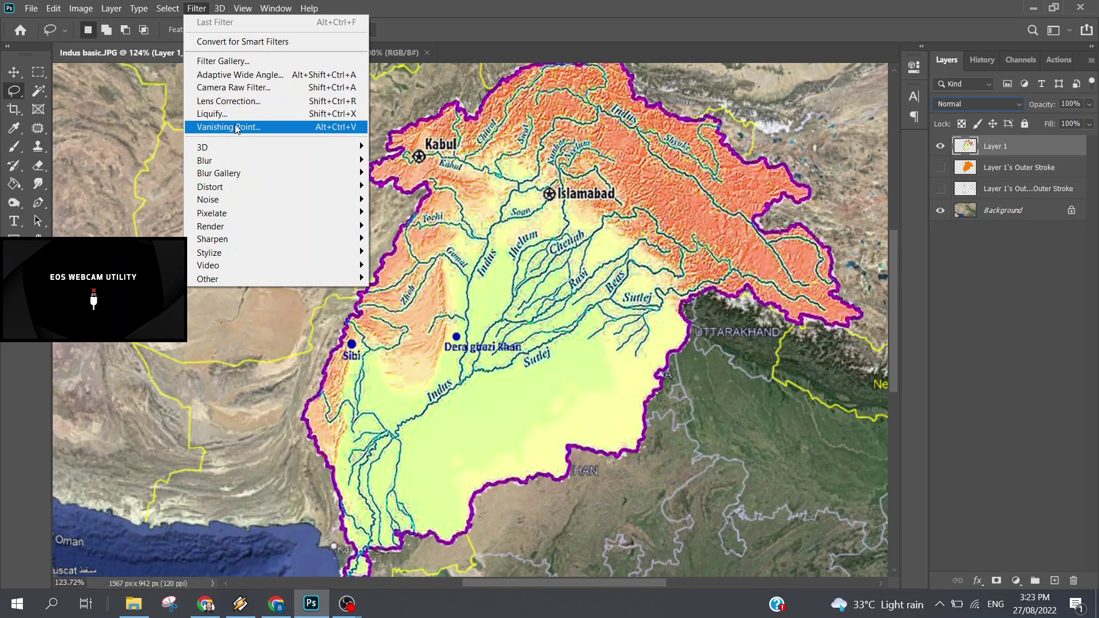
{"action": "mouse_move", "coordinate": [167, 8]}
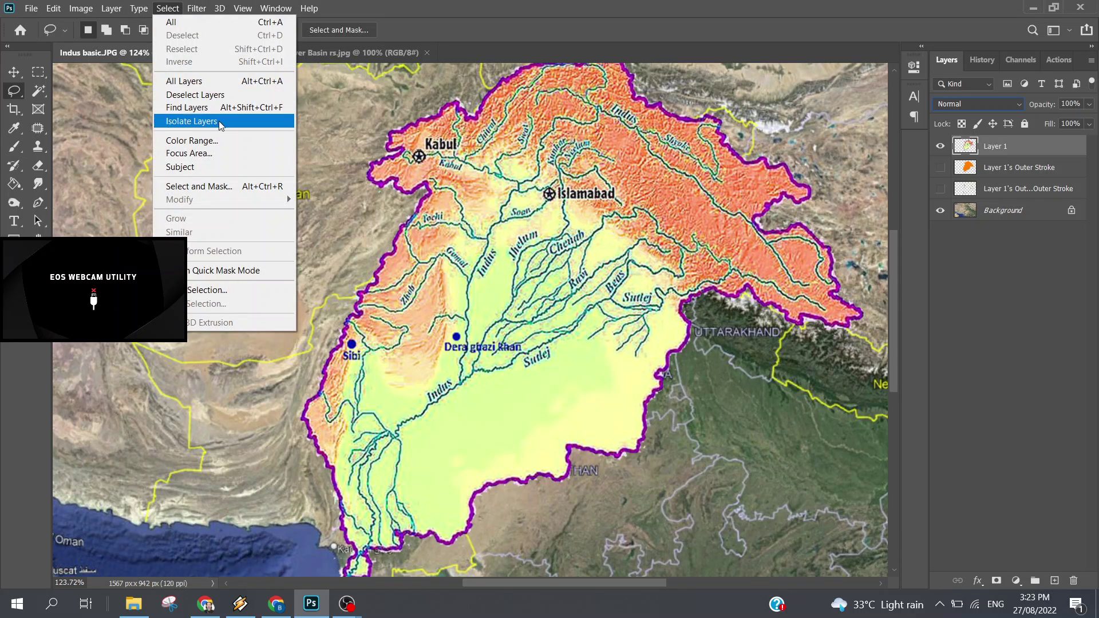
Step: Select the red-orange highlands via Color Range at Fuzziness 173, delete them, and deselect
{"action": "left_click", "coordinate": [227, 140]}
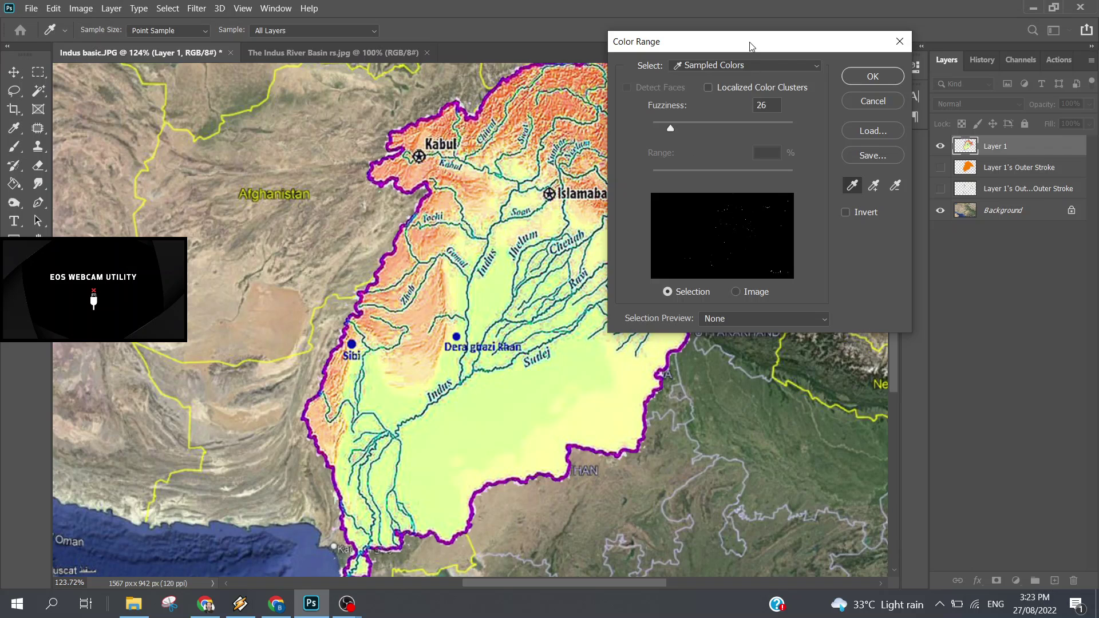
{"action": "left_click_drag", "start_coordinate": [752, 46], "coordinate": [877, 45]}
{"action": "left_click", "coordinate": [620, 141]}
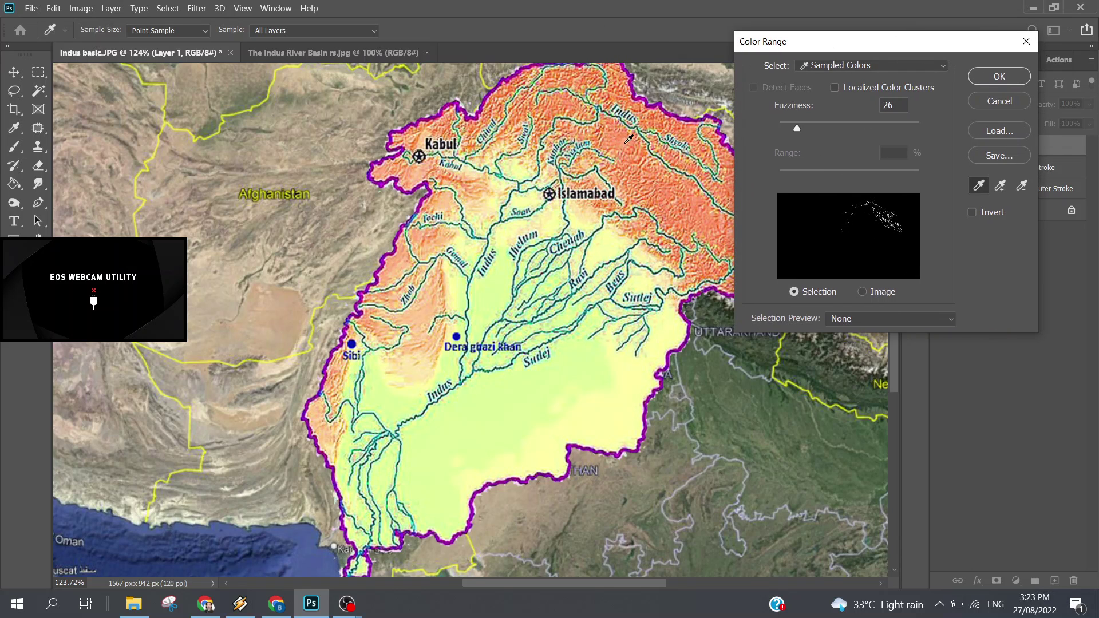
{"action": "left_click", "coordinate": [679, 212]}
{"action": "left_click_drag", "start_coordinate": [799, 127], "coordinate": [901, 127]}
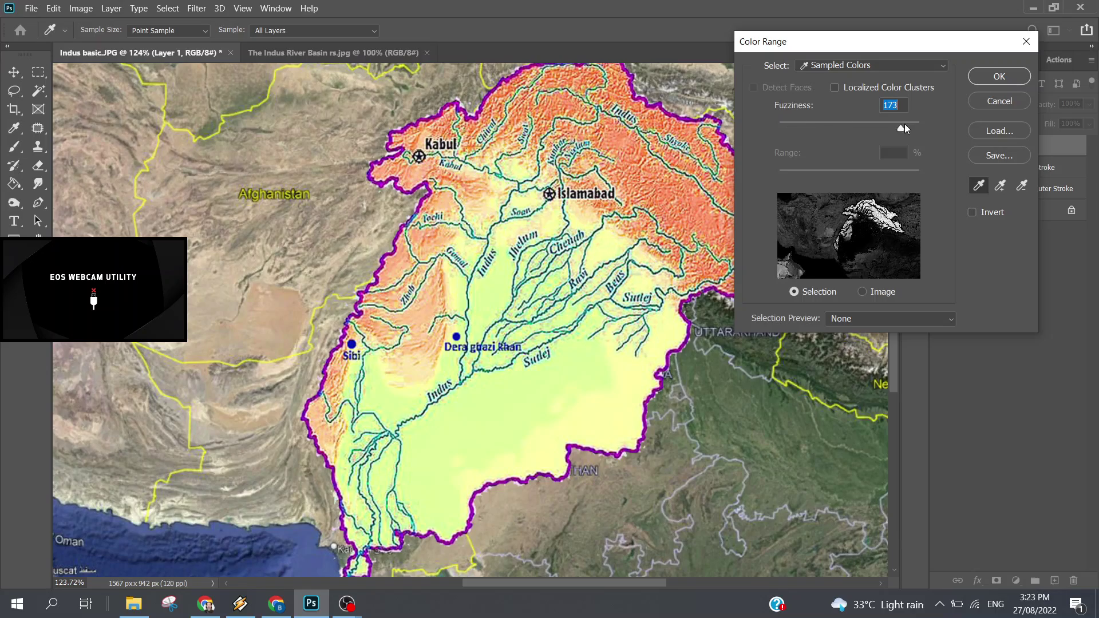
{"action": "left_click", "coordinate": [644, 152]}
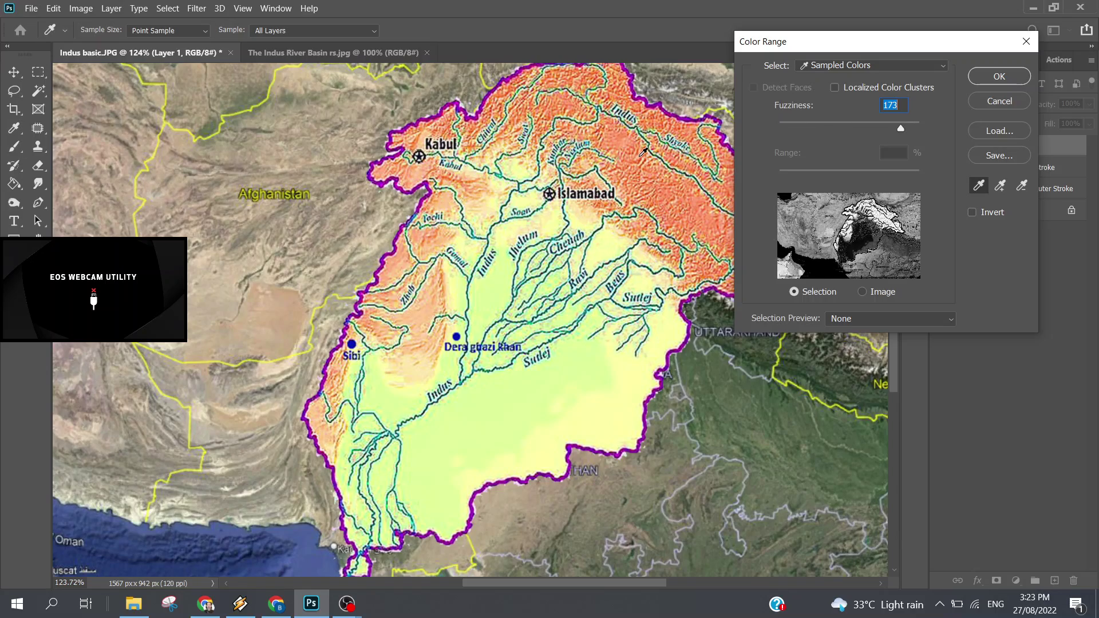
{"action": "left_click", "coordinate": [998, 77]}
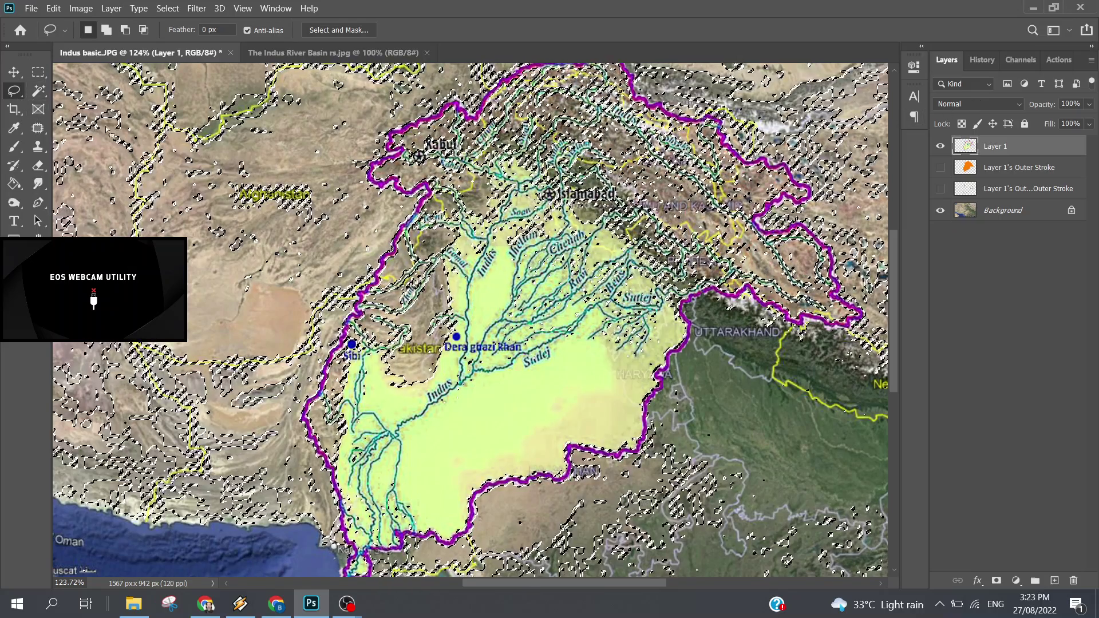
{"action": "left_click", "coordinate": [316, 133]}
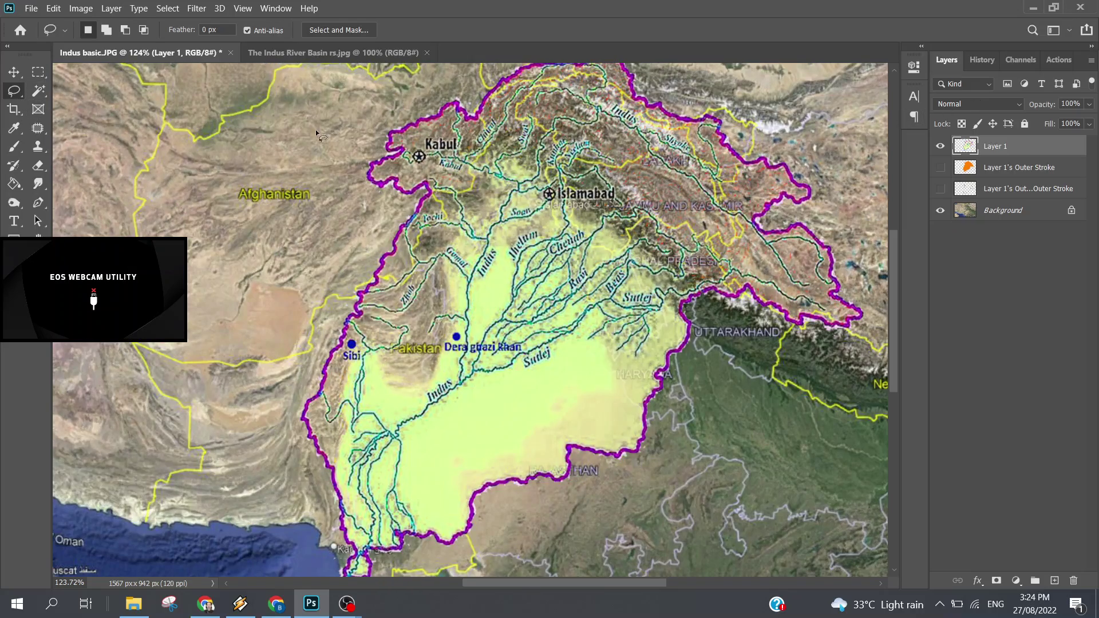
Step: Select the yellow plains with Color Range, delete that fill, and deselect
{"action": "left_click", "coordinate": [192, 11]}
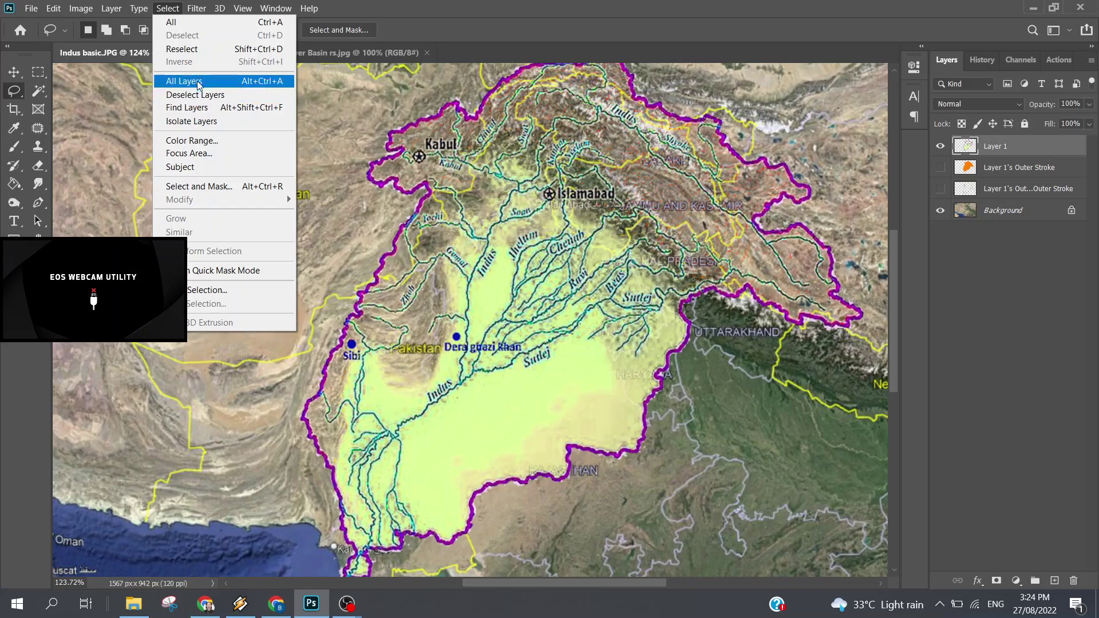
{"action": "left_click", "coordinate": [192, 140]}
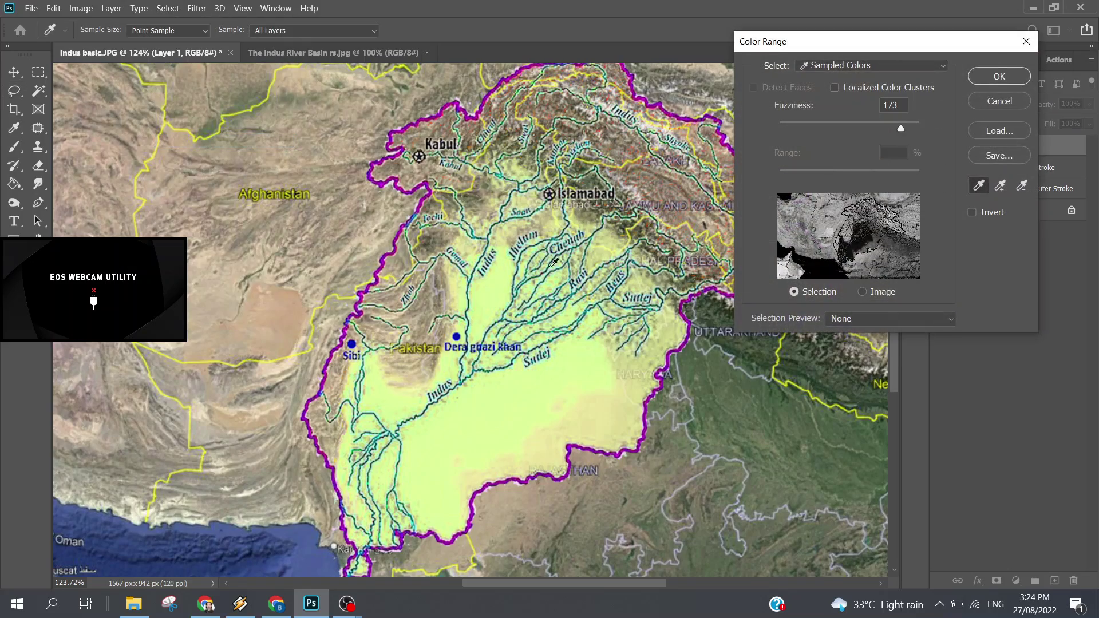
{"action": "left_click", "coordinate": [513, 405]}
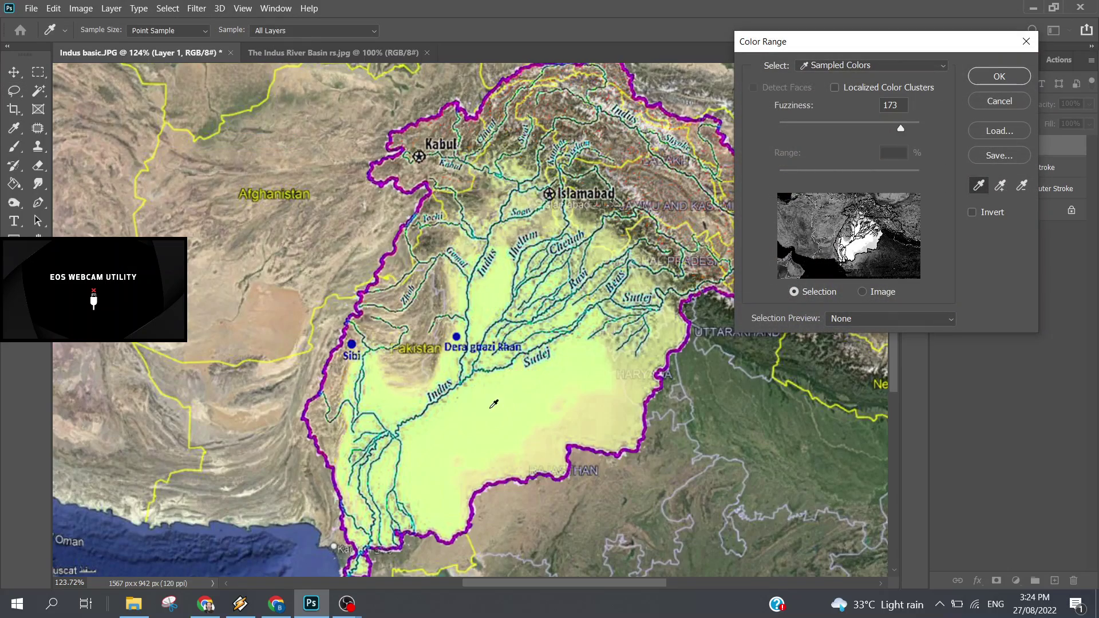
{"action": "left_click", "coordinate": [1000, 76]}
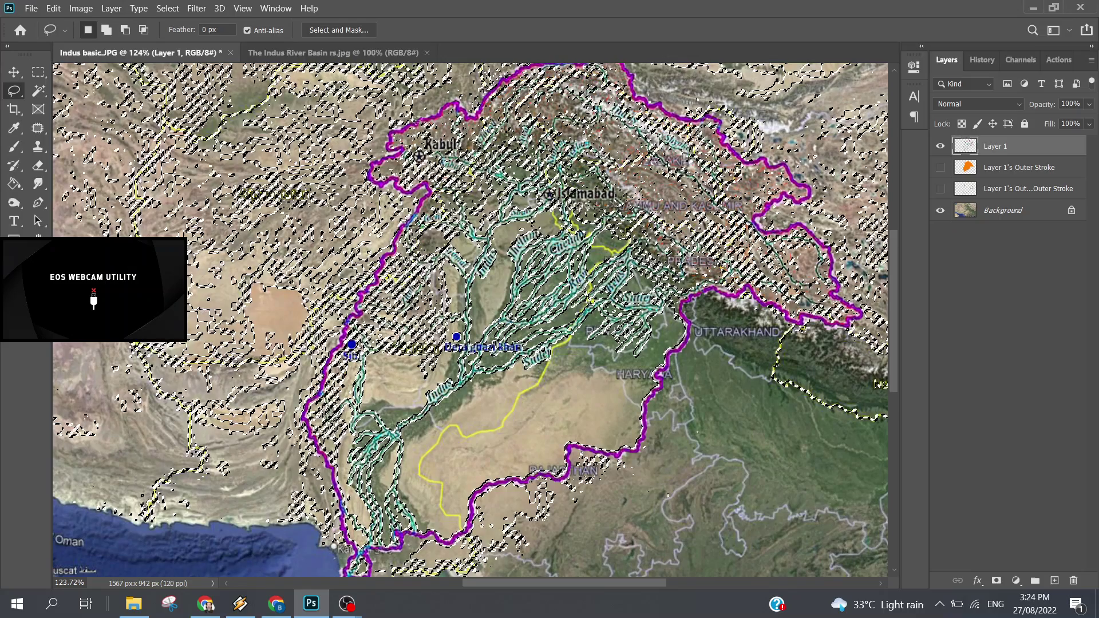
{"action": "key", "text": "ctrl+d"}
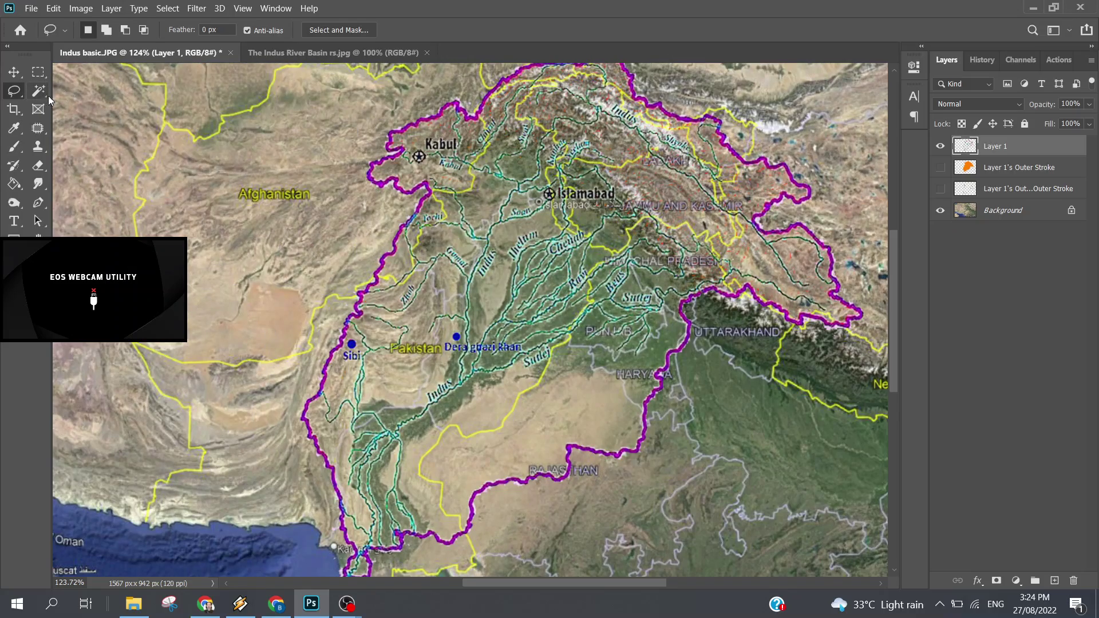
Step: Select the pale halos along the rivers with Color Range, delete them, and deselect
{"action": "left_click", "coordinate": [197, 9]}
{"action": "mouse_move", "coordinate": [167, 8]}
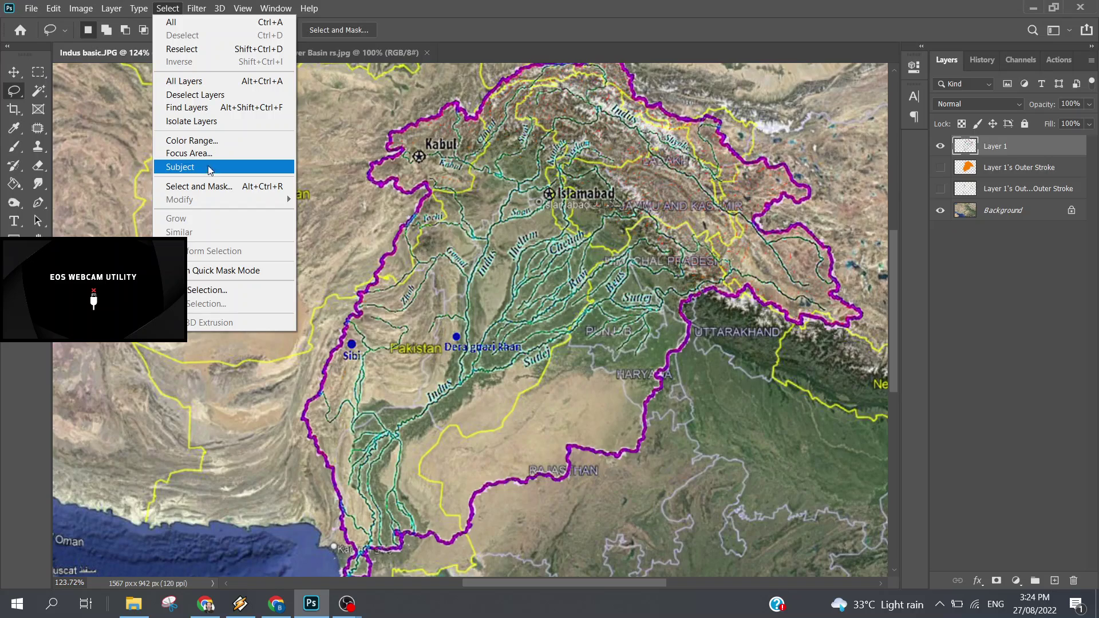
{"action": "left_click", "coordinate": [192, 140]}
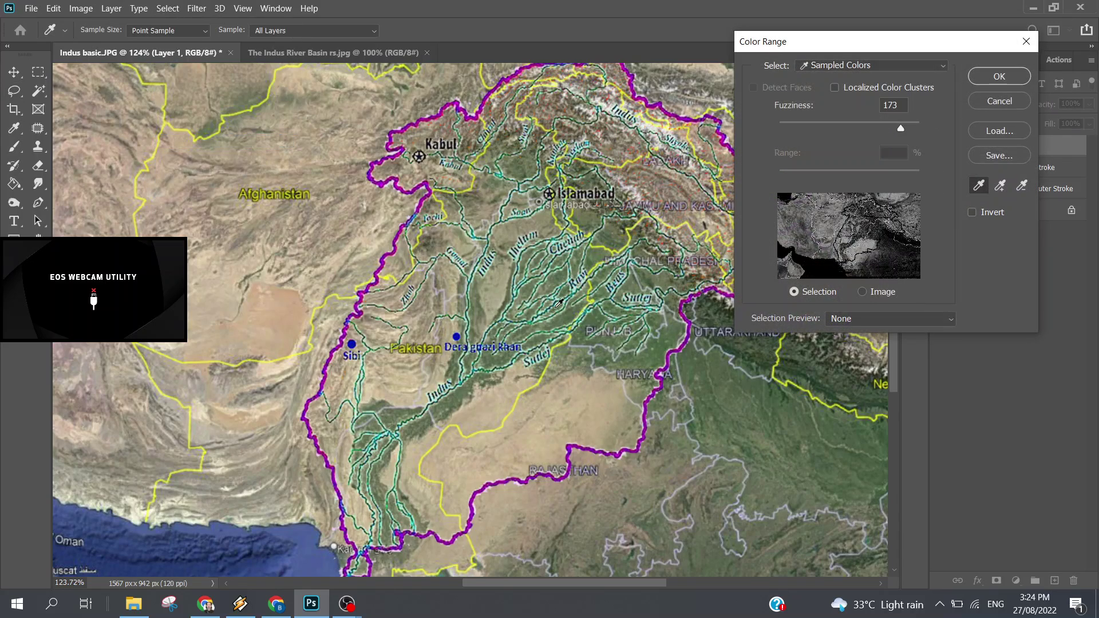
{"action": "scroll", "coordinate": [559, 303], "scroll_direction": "up", "scroll_amount": 1}
{"action": "scroll", "coordinate": [486, 258], "scroll_direction": "up", "scroll_amount": 5}
{"action": "scroll", "coordinate": [400, 206], "scroll_direction": "up", "scroll_amount": 1}
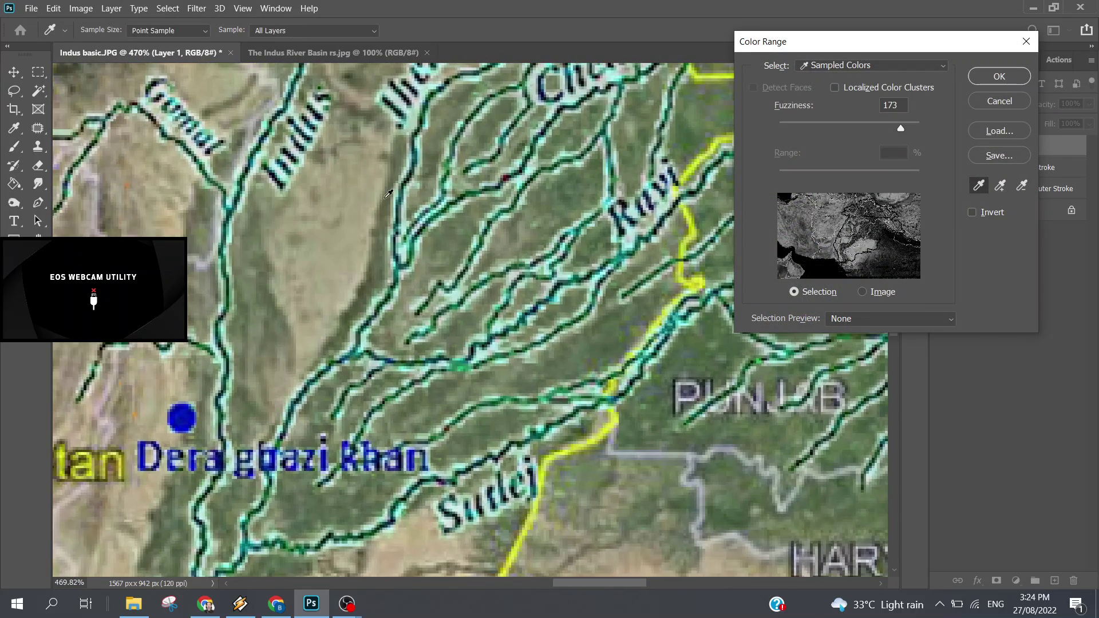
{"action": "left_click", "coordinate": [406, 243]}
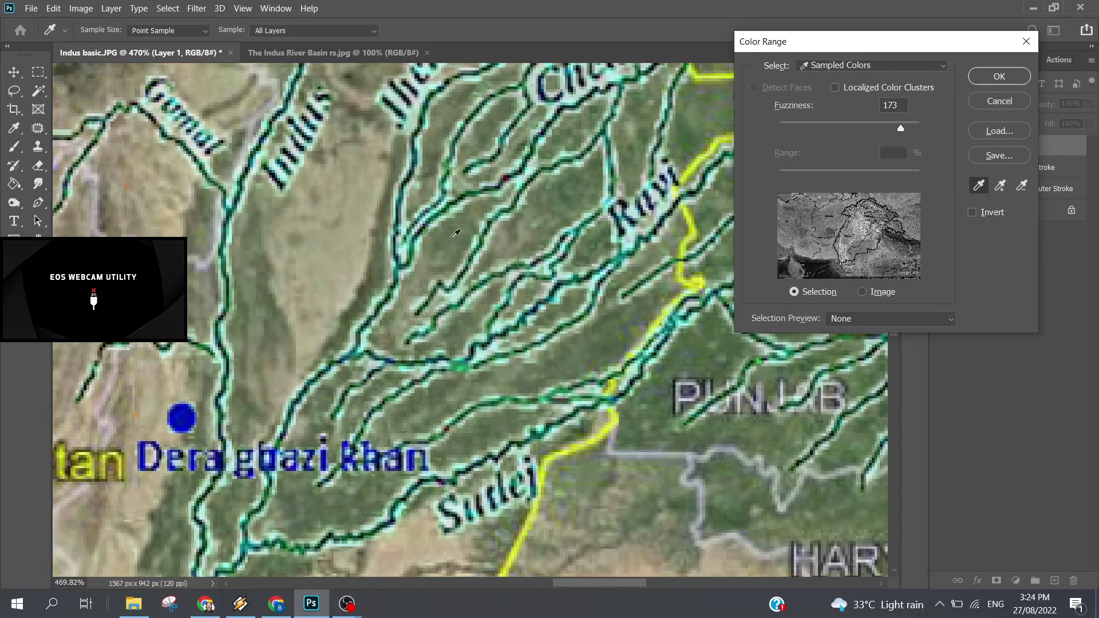
{"action": "left_click", "coordinate": [999, 76]}
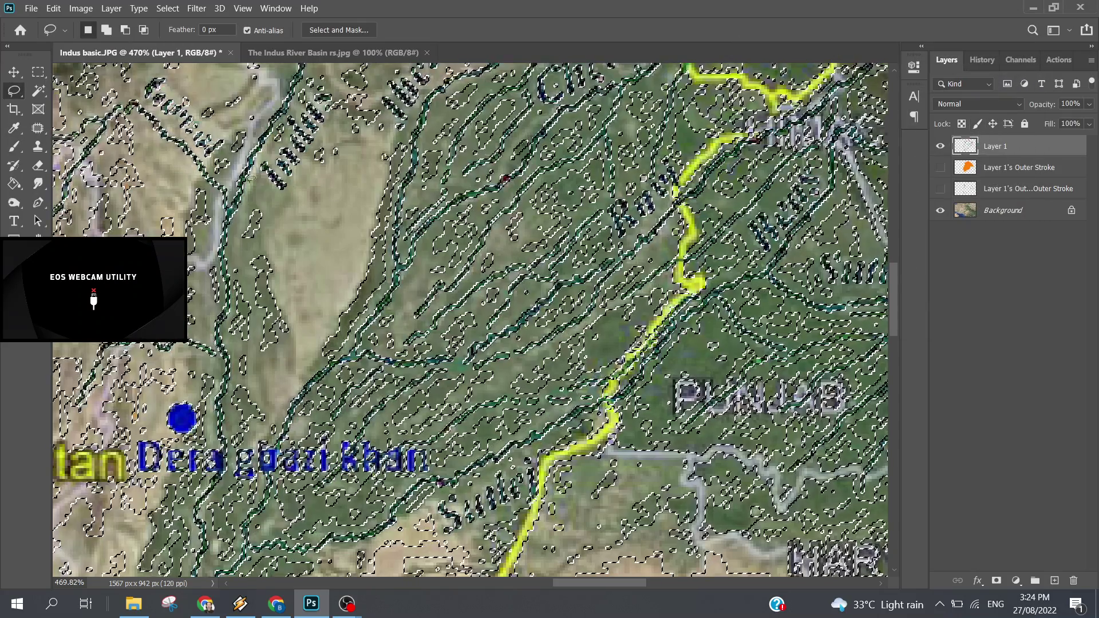
{"action": "left_click", "coordinate": [345, 246]}
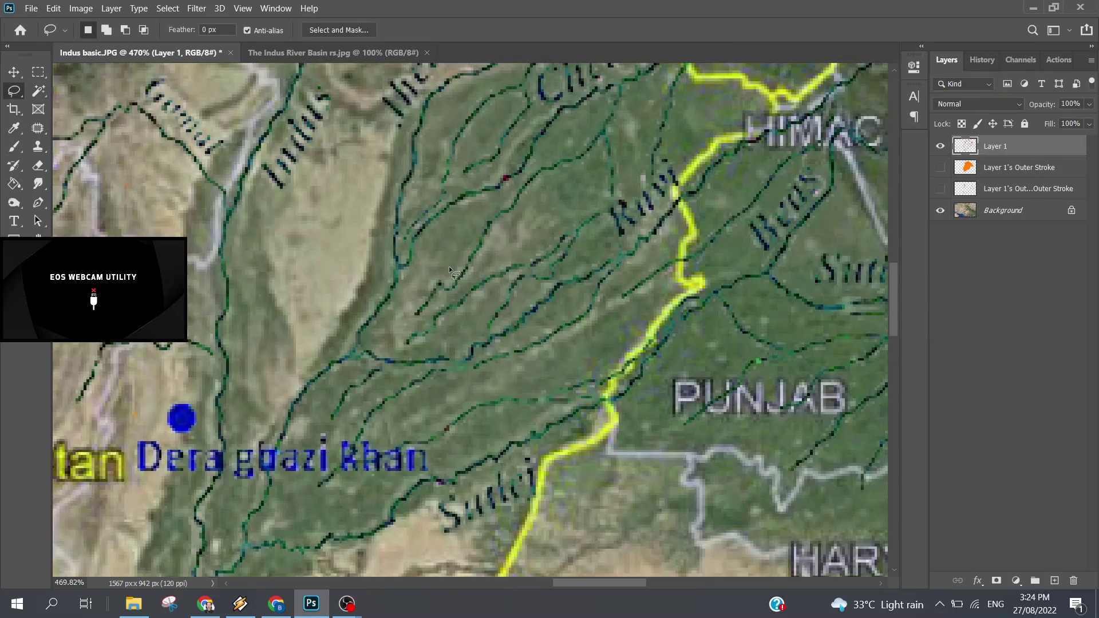
Step: Review the thinned river lines and bring up Levels on the basin layer
{"action": "scroll", "coordinate": [450, 272], "scroll_direction": "down", "scroll_amount": 2}
{"action": "scroll", "coordinate": [451, 272], "scroll_direction": "down", "scroll_amount": 2}
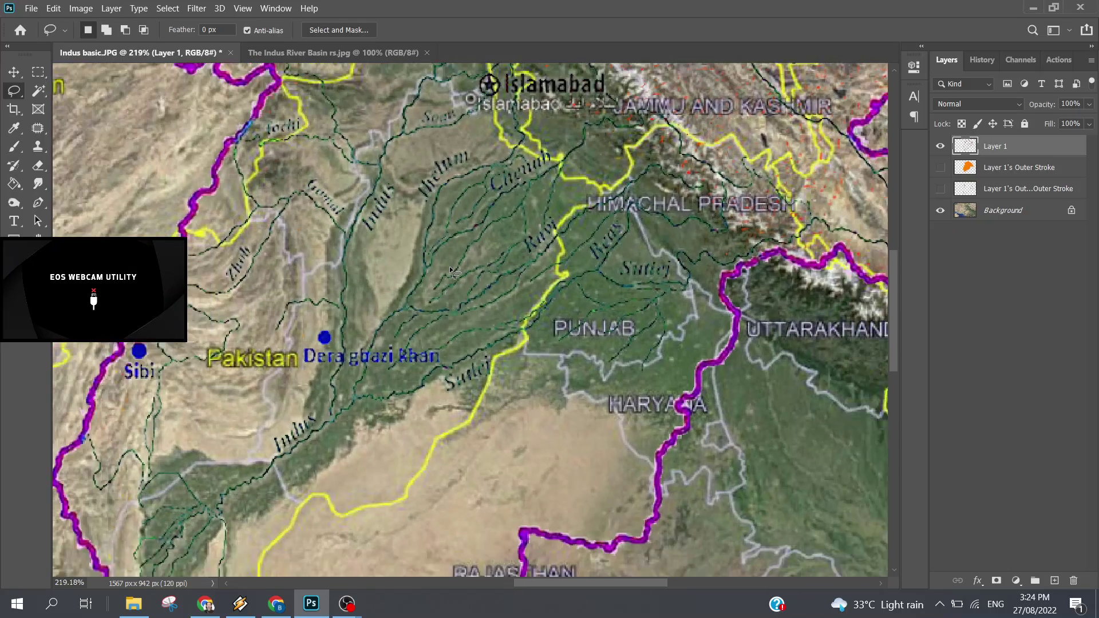
{"action": "scroll", "coordinate": [450, 271], "scroll_direction": "down", "scroll_amount": 1}
{"action": "scroll", "coordinate": [450, 272], "scroll_direction": "down", "scroll_amount": 1}
{"action": "scroll", "coordinate": [450, 272], "scroll_direction": "down", "scroll_amount": 1}
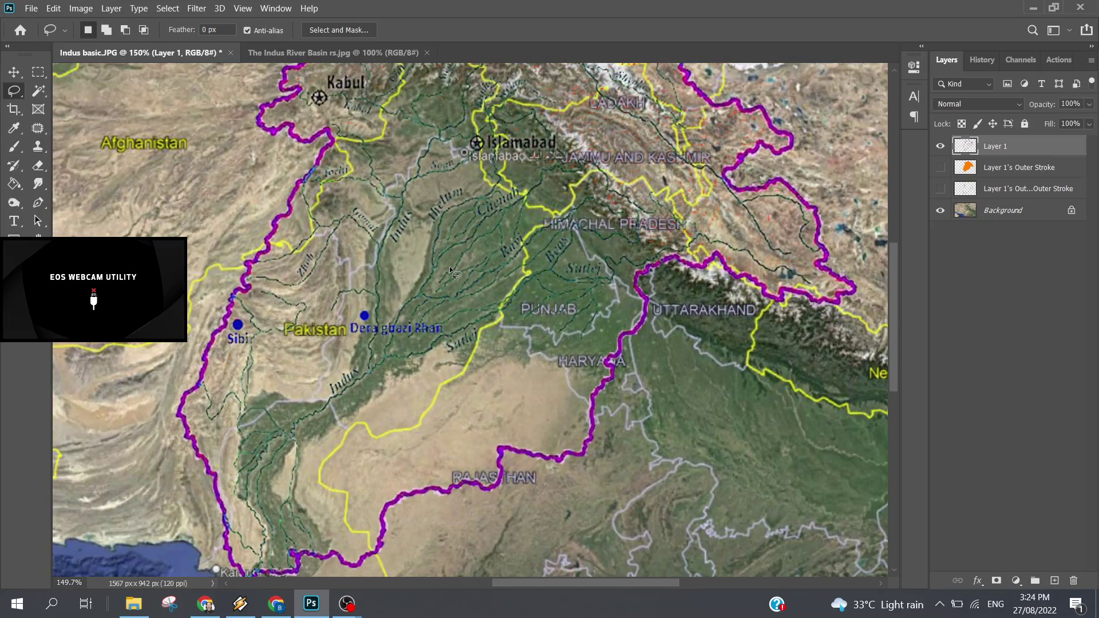
{"action": "scroll", "coordinate": [450, 272], "scroll_direction": "up", "scroll_amount": 2}
{"action": "scroll", "coordinate": [450, 272], "scroll_direction": "up", "scroll_amount": 1}
{"action": "scroll", "coordinate": [452, 274], "scroll_direction": "down", "scroll_amount": 1}
{"action": "scroll", "coordinate": [453, 274], "scroll_direction": "up", "scroll_amount": 1}
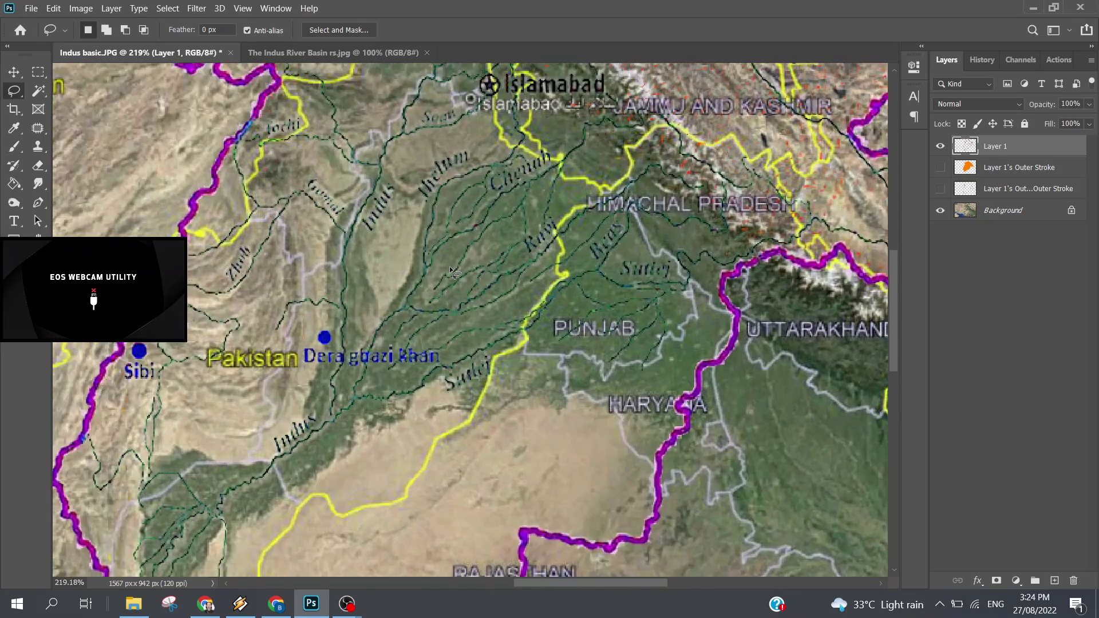
{"action": "scroll", "coordinate": [452, 274], "scroll_direction": "up", "scroll_amount": 2}
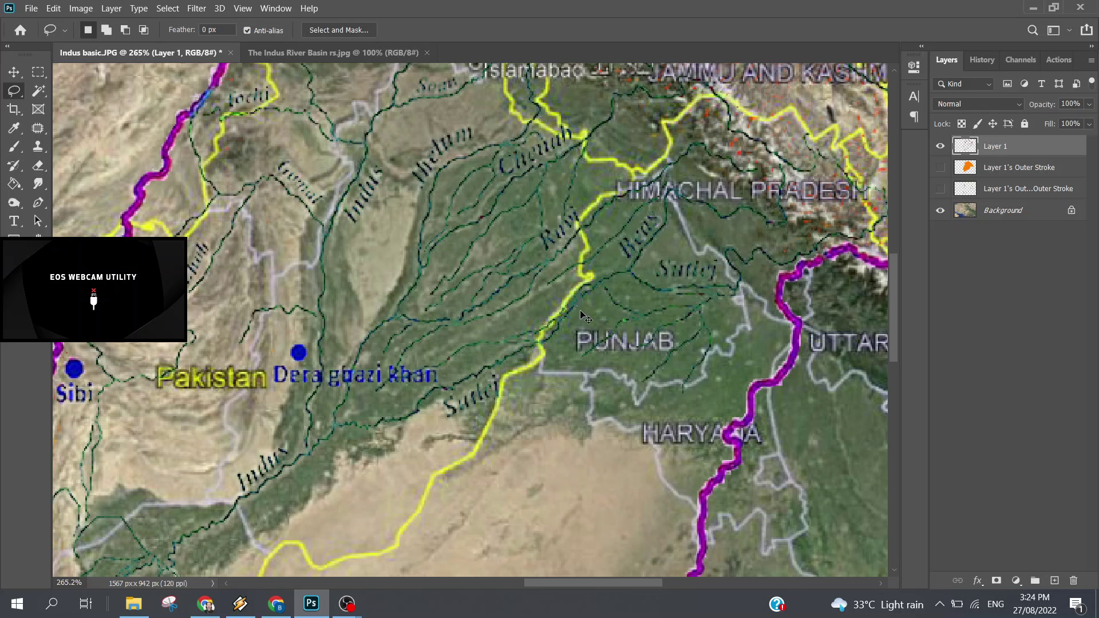
{"action": "key", "text": "ctrl+l"}
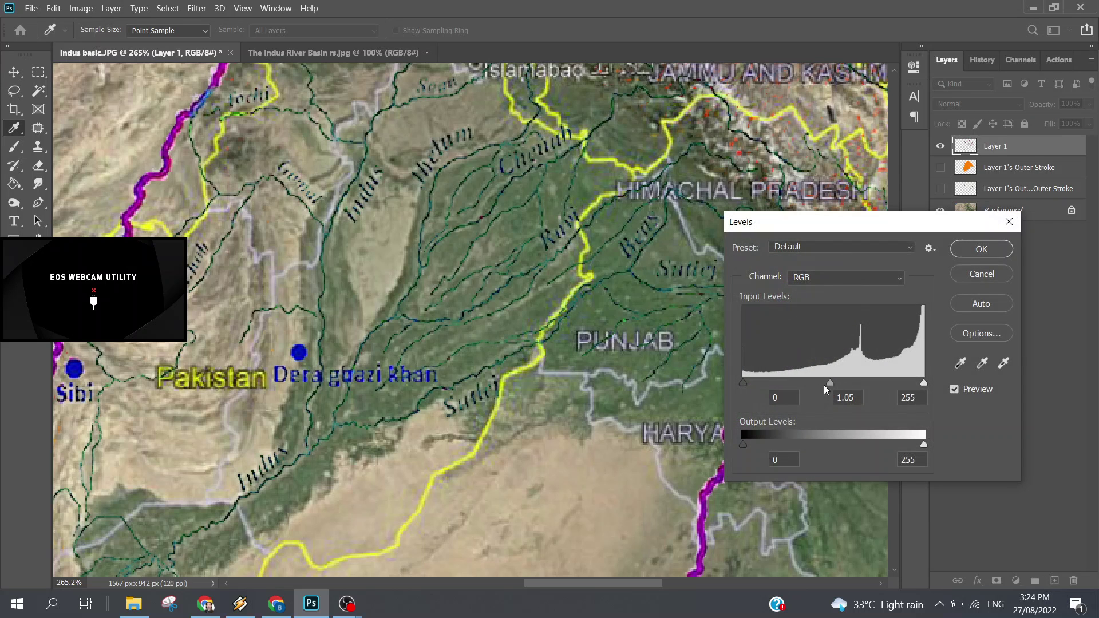
Step: Darken Layer 1's midtones to 0.01 with Levels, then shift the overlay slightly right and down
{"action": "left_click_drag", "start_coordinate": [825, 385], "coordinate": [921, 385]}
{"action": "left_click", "coordinate": [1003, 251]}
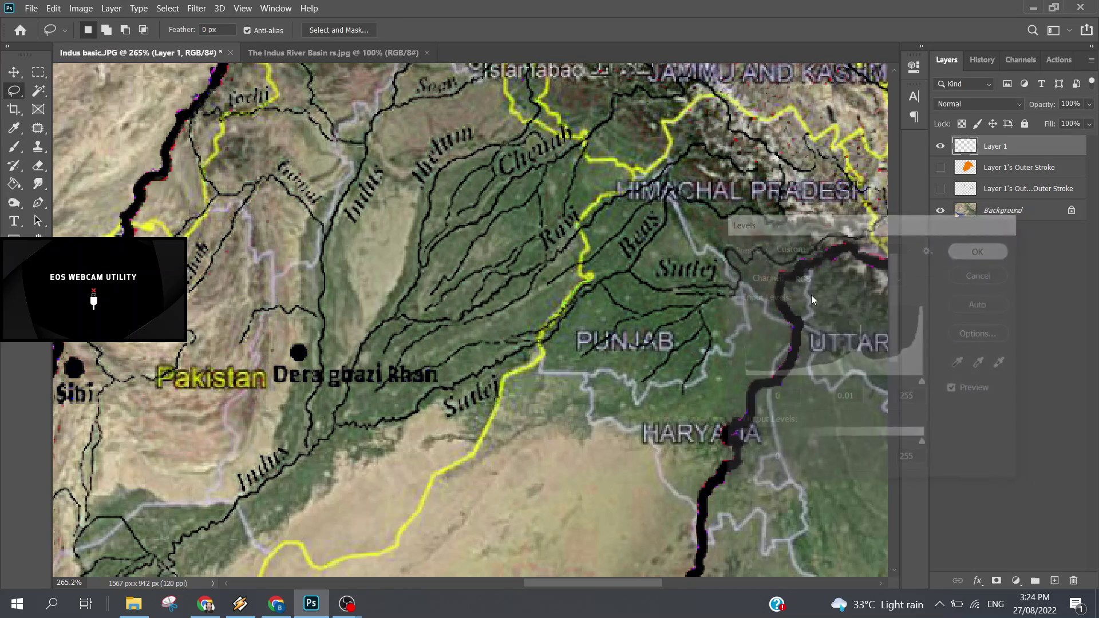
{"action": "scroll", "coordinate": [611, 506], "scroll_direction": "down", "scroll_amount": 5}
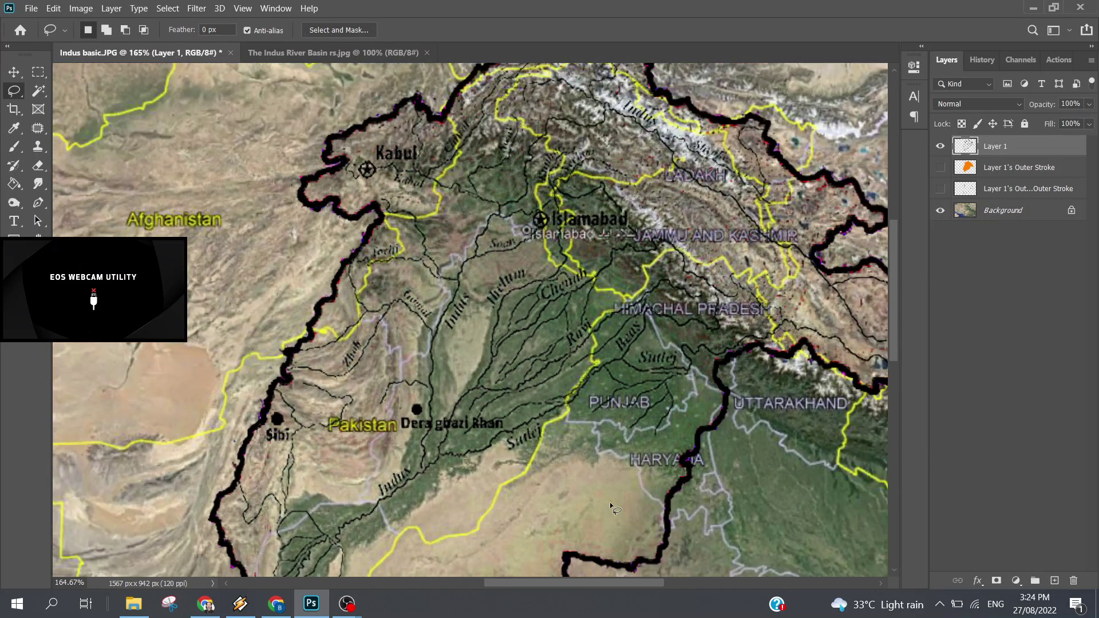
{"action": "scroll", "coordinate": [611, 506], "scroll_direction": "up", "scroll_amount": 2}
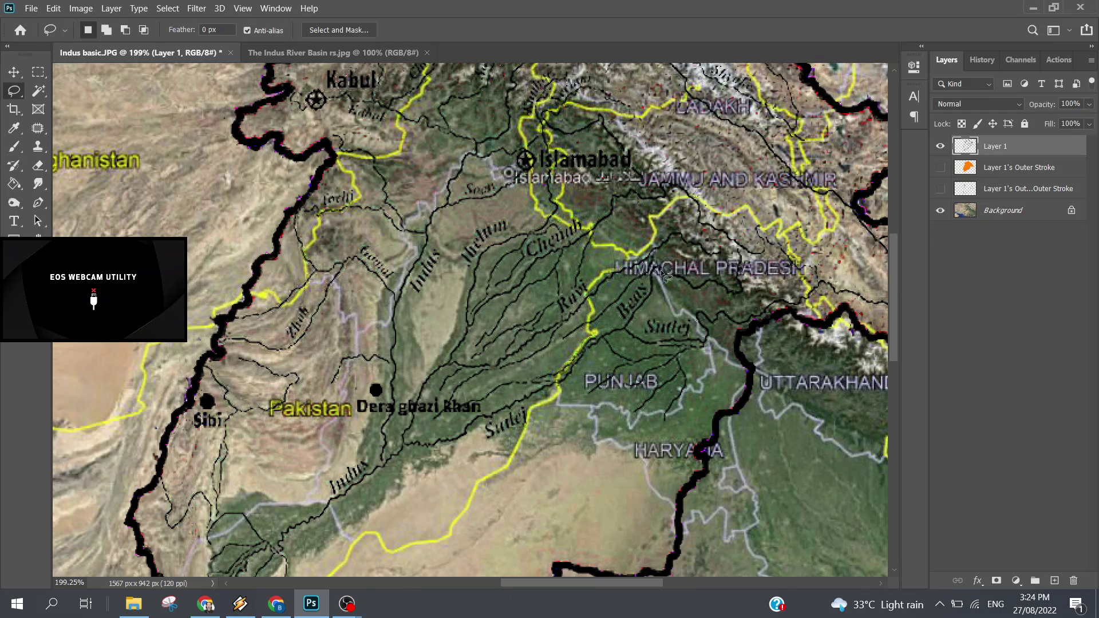
{"action": "mouse_move", "coordinate": [548, 231]}
{"action": "left_mouse_down"}
{"action": "mouse_move", "coordinate": [595, 235]}
{"action": "mouse_move", "coordinate": [575, 182]}
{"action": "mouse_move", "coordinate": [549, 234]}
{"action": "left_mouse_up"}
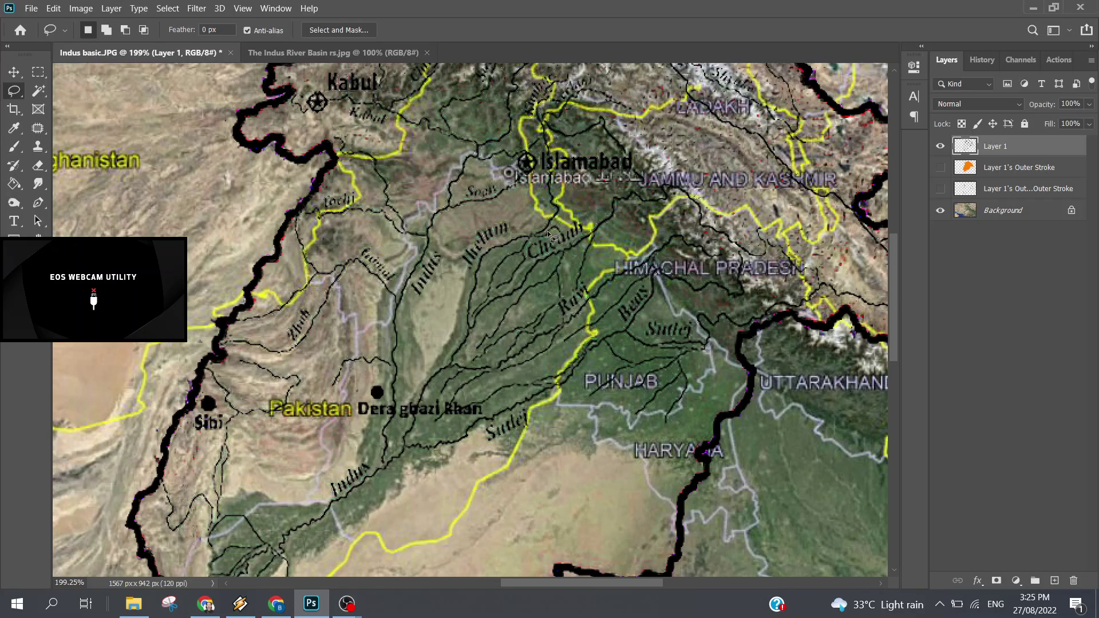
Step: Zoom in and nudge the overlay right to match the base map
{"action": "scroll", "coordinate": [513, 232], "scroll_direction": "down", "scroll_amount": 5}
{"action": "scroll", "coordinate": [347, 429], "scroll_direction": "up", "scroll_amount": 2}
{"action": "scroll", "coordinate": [357, 441], "scroll_direction": "up", "scroll_amount": 2}
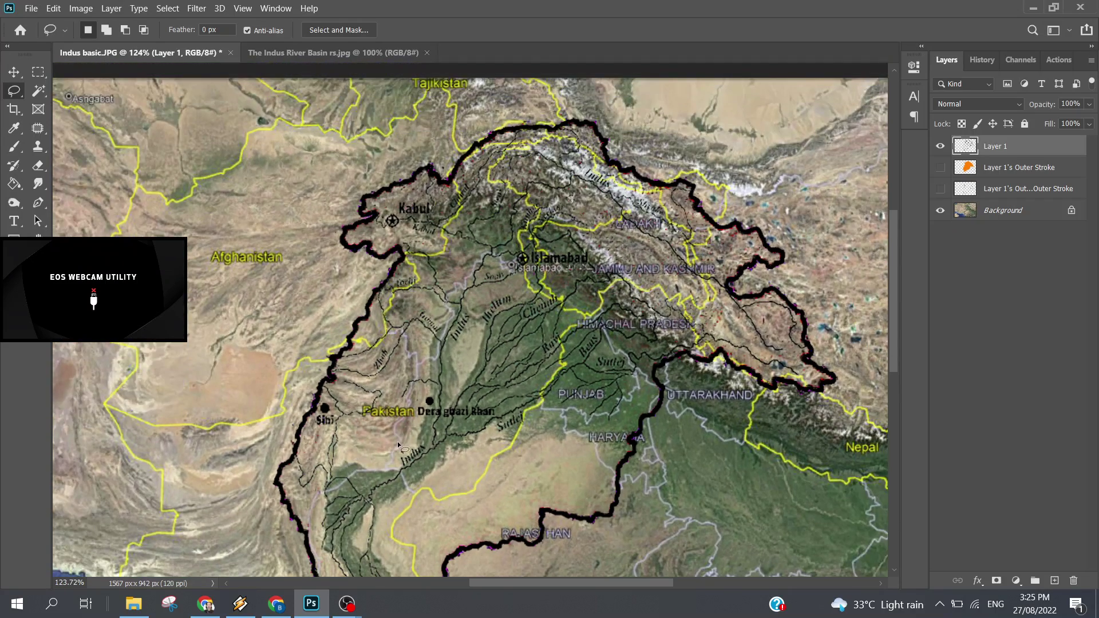
{"action": "scroll", "coordinate": [401, 449], "scroll_direction": "up", "scroll_amount": 3}
{"action": "scroll", "coordinate": [399, 443], "scroll_direction": "up", "scroll_amount": 3}
{"action": "scroll", "coordinate": [400, 449], "scroll_direction": "down", "scroll_amount": 3}
{"action": "scroll", "coordinate": [409, 444], "scroll_direction": "down", "scroll_amount": 2}
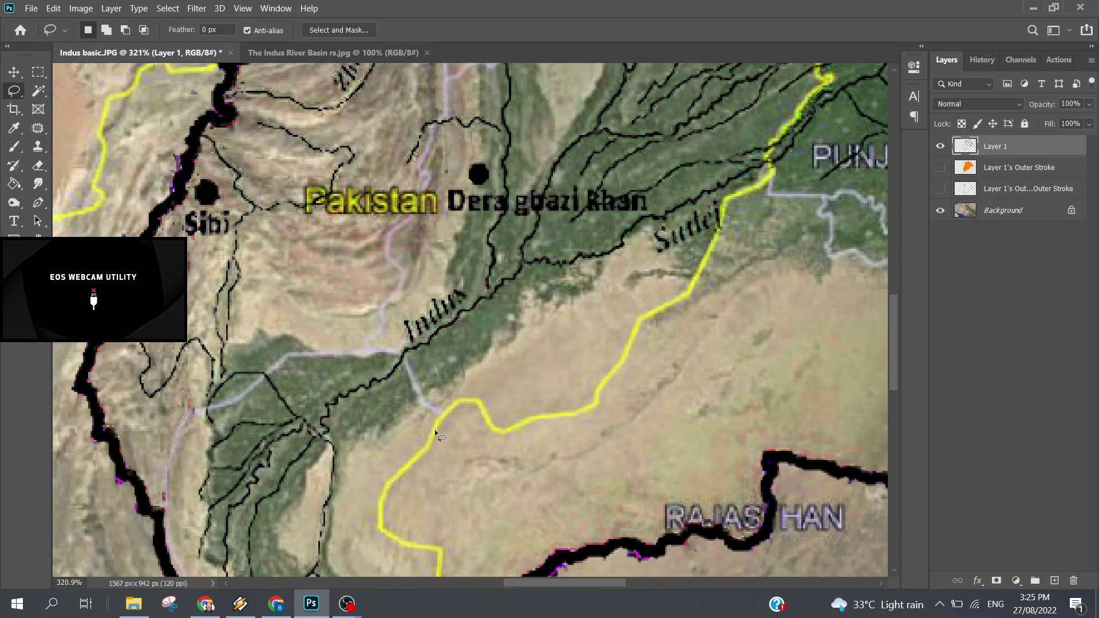
{"action": "scroll", "coordinate": [421, 438], "scroll_direction": "down", "scroll_amount": 4}
{"action": "scroll", "coordinate": [430, 435], "scroll_direction": "down", "scroll_amount": 3}
{"action": "scroll", "coordinate": [430, 436], "scroll_direction": "down", "scroll_amount": 2}
{"action": "scroll", "coordinate": [429, 438], "scroll_direction": "down", "scroll_amount": 2}
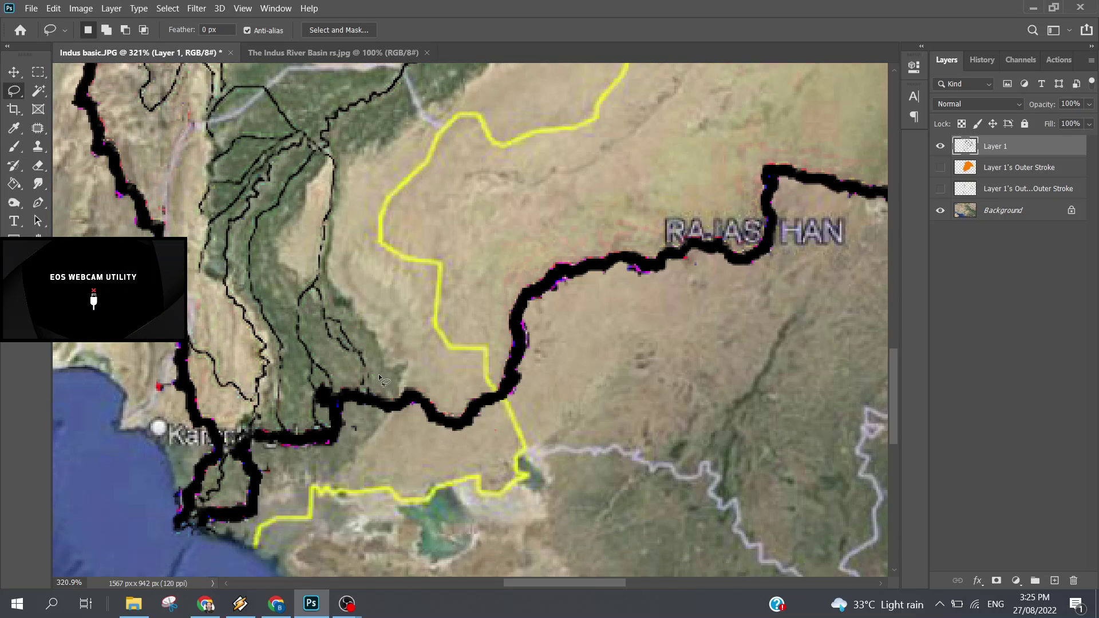
{"action": "scroll", "coordinate": [380, 377], "scroll_direction": "up", "scroll_amount": 1}
{"action": "scroll", "coordinate": [380, 377], "scroll_direction": "up", "scroll_amount": 1}
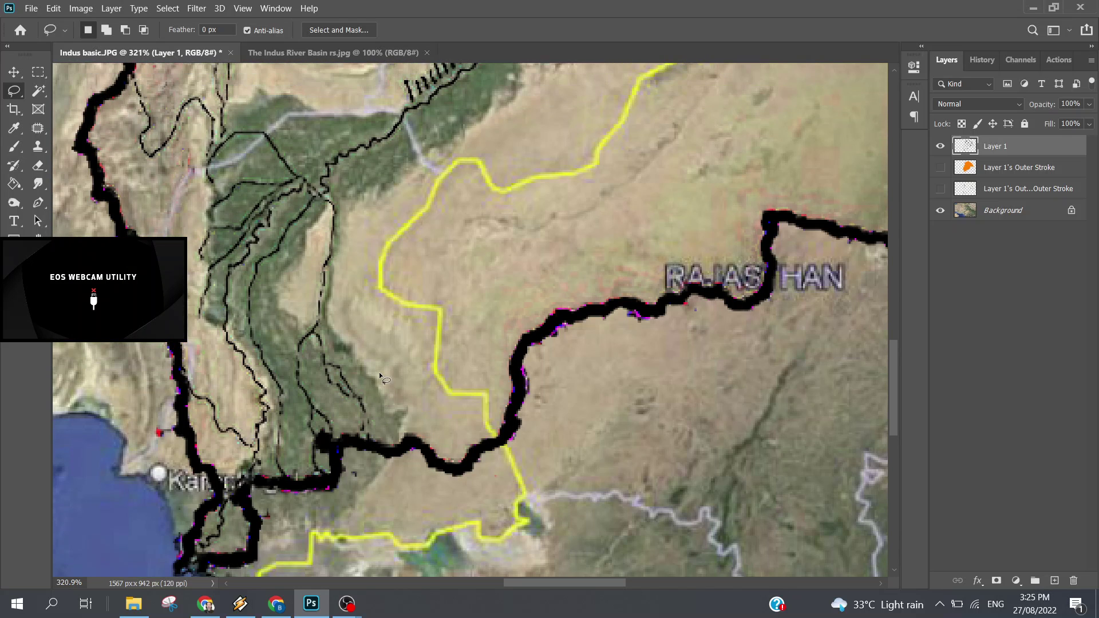
{"action": "left_click_drag", "start_coordinate": [256, 342], "coordinate": [270, 345]}
Step: Nudge the overlay up and left for closer alignment with the satellite image
{"action": "scroll", "coordinate": [377, 371], "scroll_direction": "down", "scroll_amount": 1}
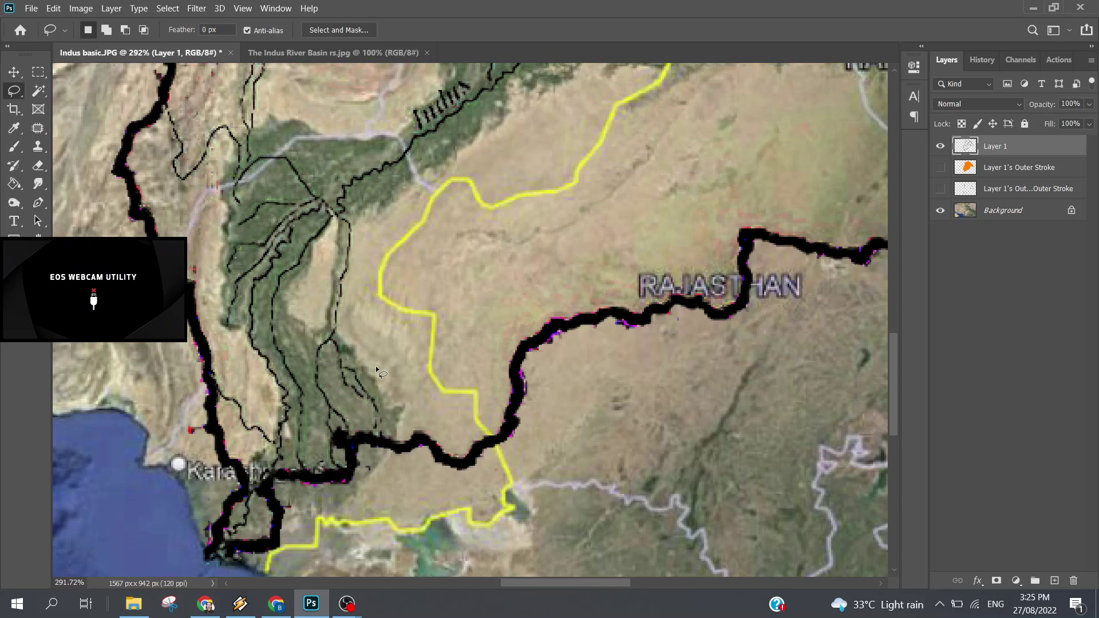
{"action": "scroll", "coordinate": [377, 371], "scroll_direction": "down", "scroll_amount": 5}
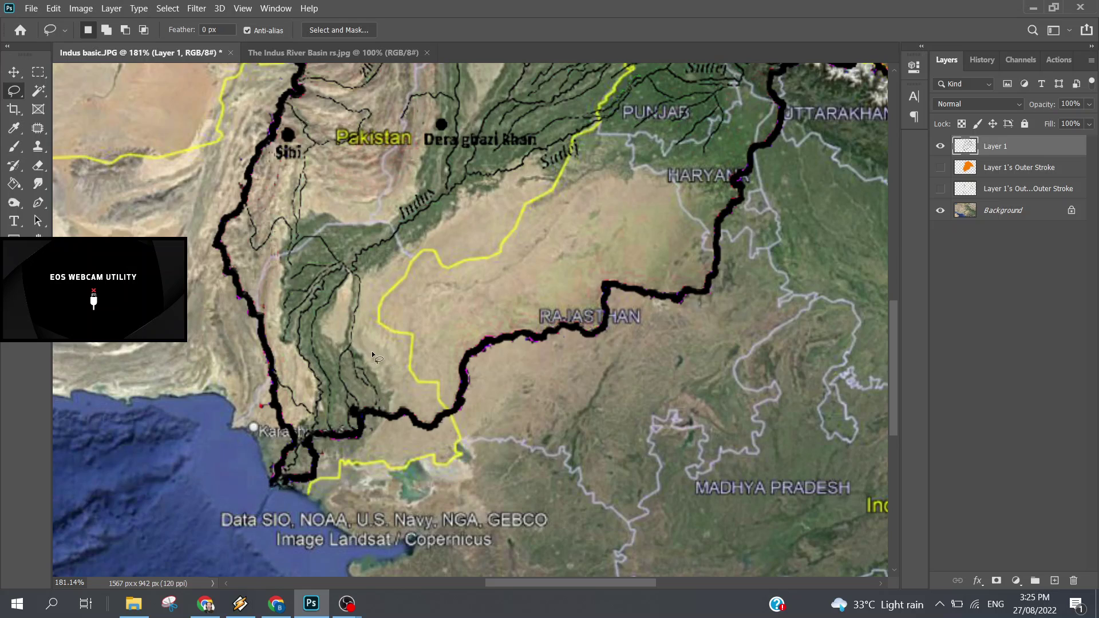
{"action": "scroll", "coordinate": [373, 355], "scroll_direction": "up", "scroll_amount": 3}
{"action": "scroll", "coordinate": [364, 354], "scroll_direction": "up", "scroll_amount": 1}
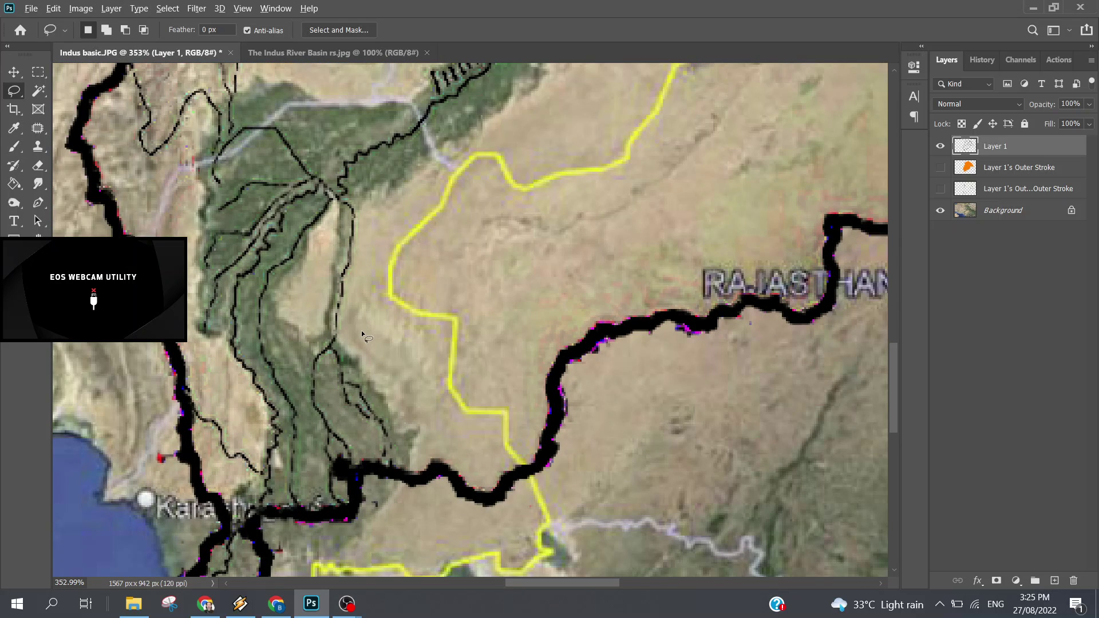
{"action": "scroll", "coordinate": [363, 335], "scroll_direction": "down", "scroll_amount": 4}
{"action": "scroll", "coordinate": [532, 260], "scroll_direction": "up", "scroll_amount": 1}
{"action": "scroll", "coordinate": [531, 260], "scroll_direction": "up", "scroll_amount": 2}
{"action": "scroll", "coordinate": [532, 260], "scroll_direction": "up", "scroll_amount": 1}
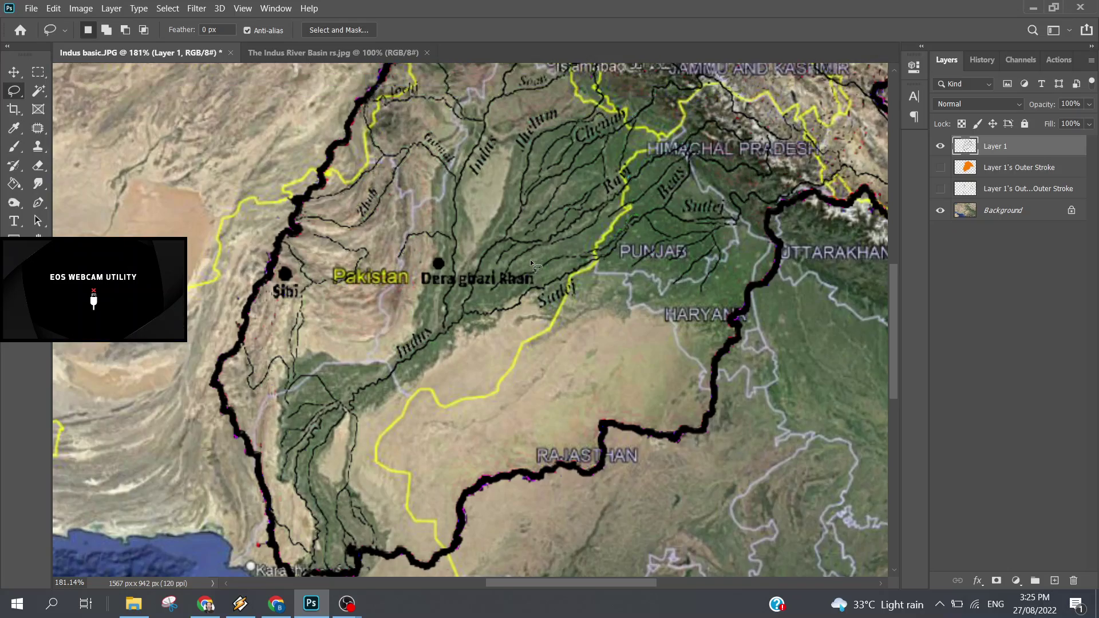
{"action": "scroll", "coordinate": [530, 259], "scroll_direction": "up", "scroll_amount": 2}
{"action": "scroll", "coordinate": [530, 259], "scroll_direction": "up", "scroll_amount": 1}
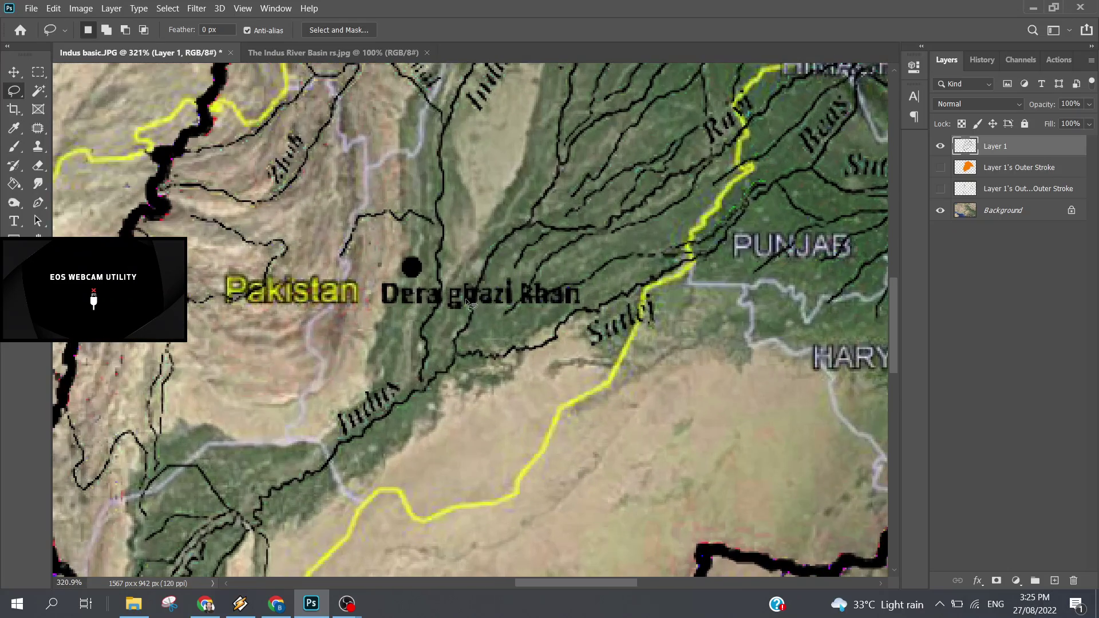
{"action": "left_click_drag", "start_coordinate": [520, 230], "coordinate": [509, 226]}
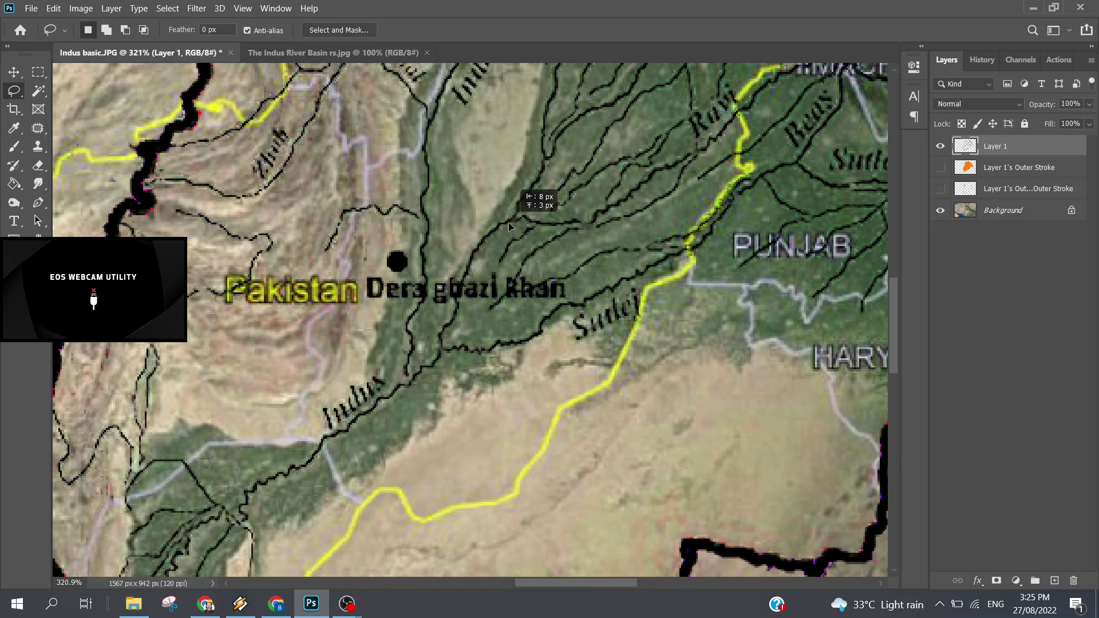
Step: Zoom across the full map to check the overlay's alignment
{"action": "scroll", "coordinate": [510, 226], "scroll_direction": "up", "scroll_amount": 2}
{"action": "scroll", "coordinate": [512, 227], "scroll_direction": "up", "scroll_amount": 1}
{"action": "scroll", "coordinate": [518, 227], "scroll_direction": "up", "scroll_amount": 2}
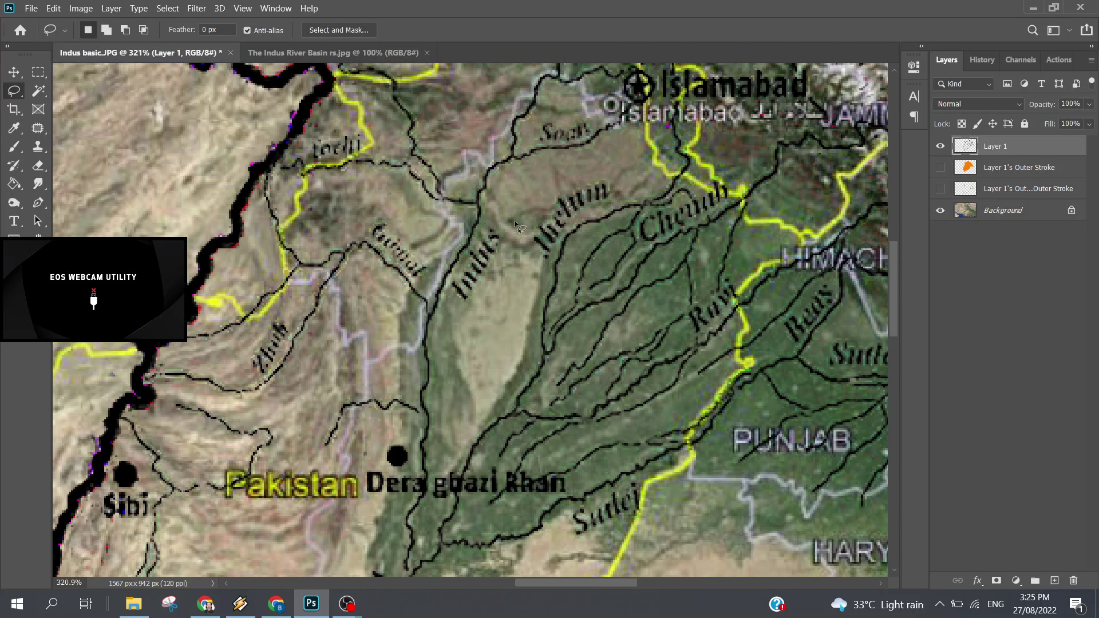
{"action": "scroll", "coordinate": [584, 271], "scroll_direction": "up", "scroll_amount": 1}
{"action": "scroll", "coordinate": [590, 280], "scroll_direction": "up", "scroll_amount": 1}
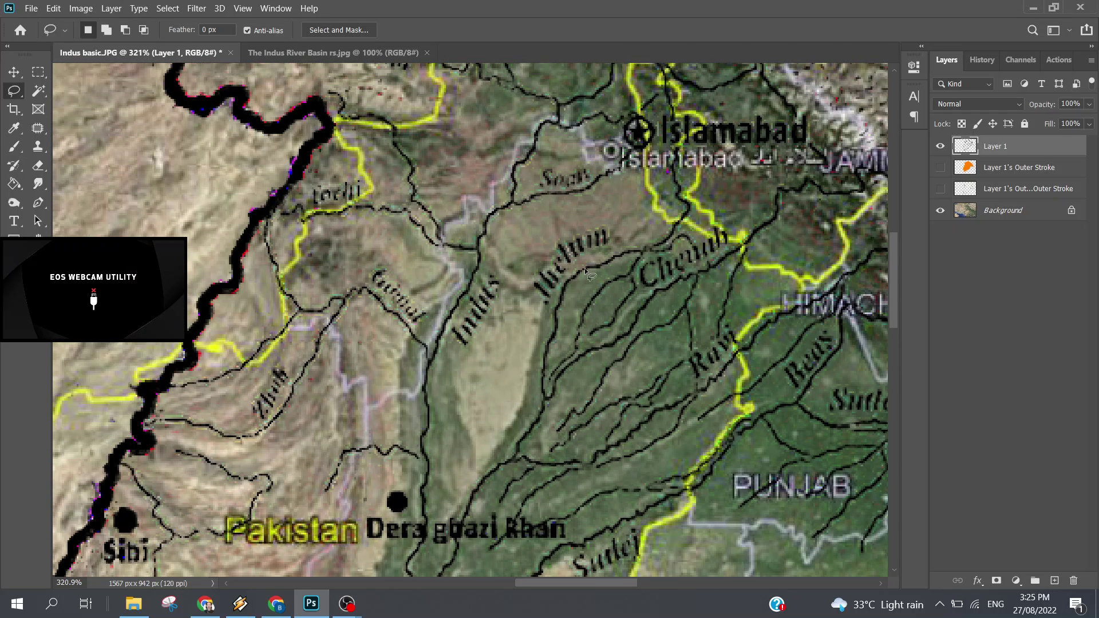
{"action": "scroll", "coordinate": [599, 295], "scroll_direction": "up", "scroll_amount": 1}
{"action": "scroll", "coordinate": [599, 296], "scroll_direction": "up", "scroll_amount": 1}
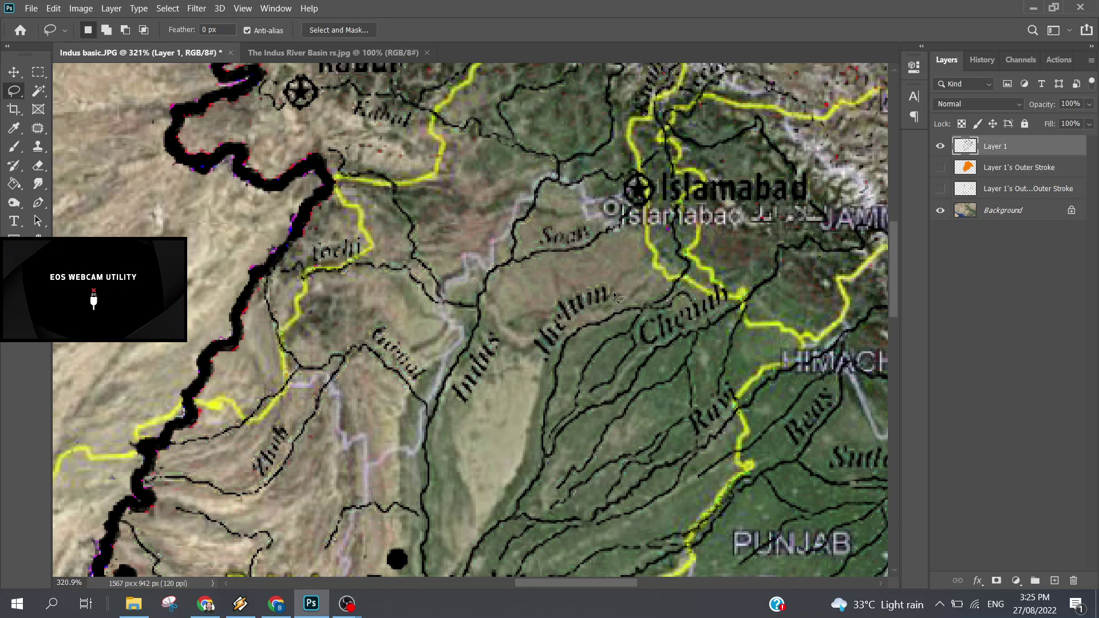
{"action": "scroll", "coordinate": [614, 296], "scroll_direction": "up", "scroll_amount": 1}
{"action": "scroll", "coordinate": [614, 296], "scroll_direction": "up", "scroll_amount": 2}
{"action": "scroll", "coordinate": [614, 296], "scroll_direction": "up", "scroll_amount": 2}
{"action": "scroll", "coordinate": [614, 296], "scroll_direction": "up", "scroll_amount": 1}
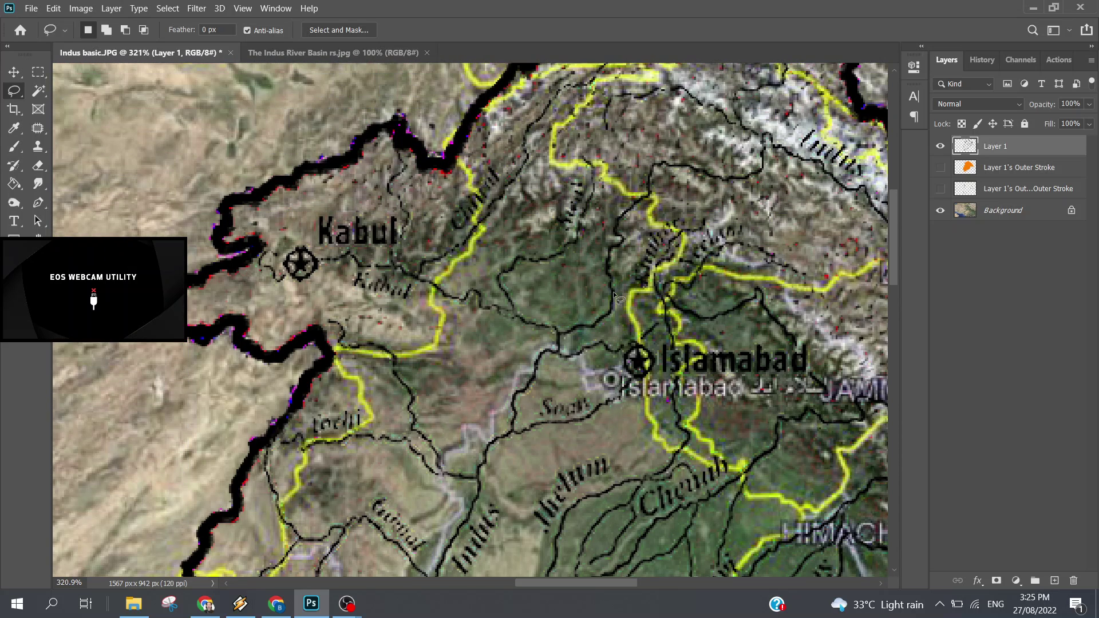
{"action": "scroll", "coordinate": [615, 296], "scroll_direction": "up", "scroll_amount": 3}
{"action": "scroll", "coordinate": [615, 296], "scroll_direction": "up", "scroll_amount": 1}
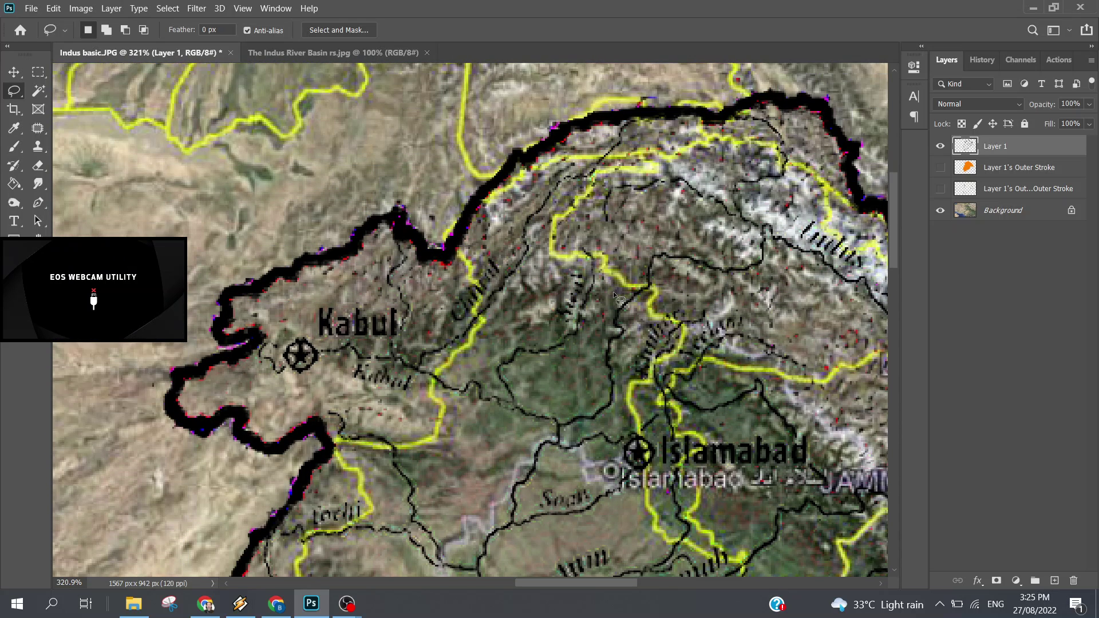
{"action": "scroll", "coordinate": [615, 296], "scroll_direction": "down", "scroll_amount": 2}
{"action": "scroll", "coordinate": [614, 296], "scroll_direction": "down", "scroll_amount": 2}
{"action": "scroll", "coordinate": [615, 296], "scroll_direction": "down", "scroll_amount": 2}
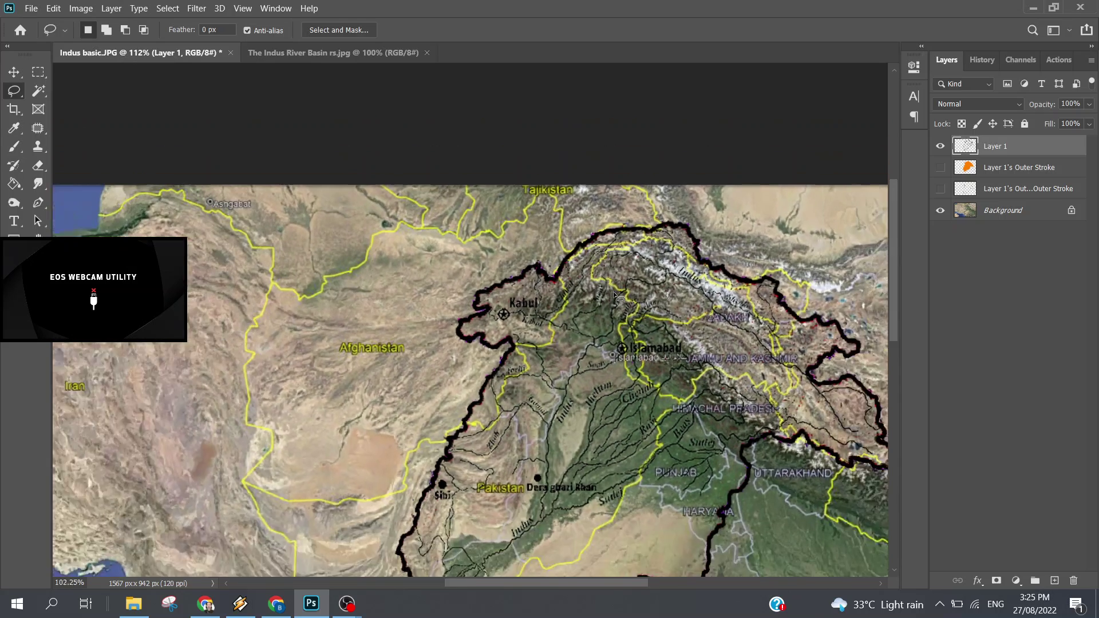
{"action": "scroll", "coordinate": [614, 296], "scroll_direction": "down", "scroll_amount": 1}
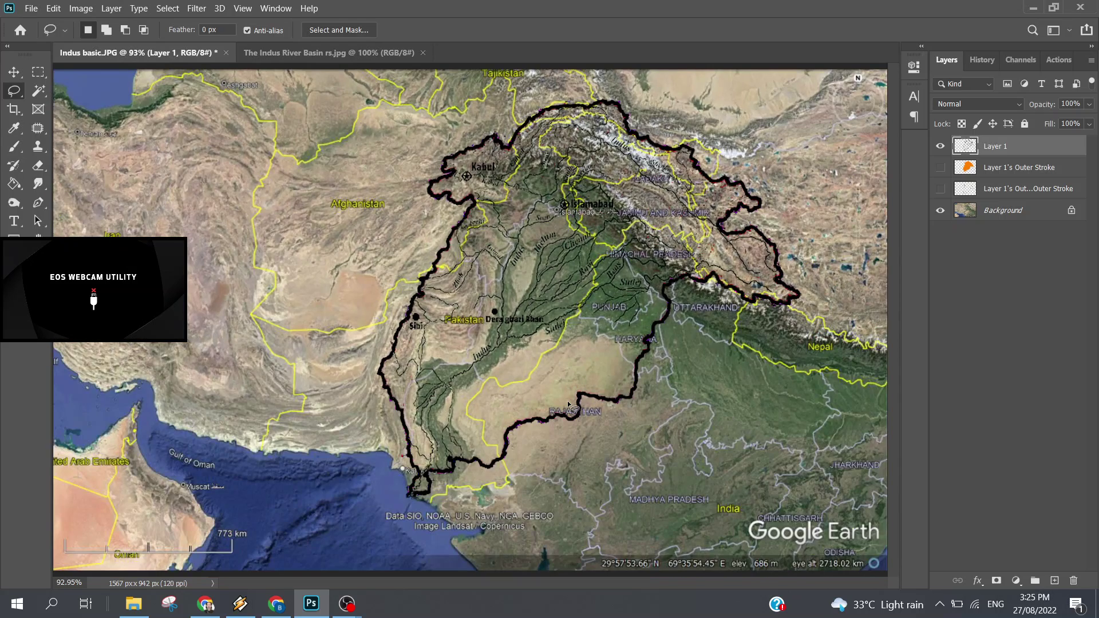
{"action": "scroll", "coordinate": [568, 404], "scroll_direction": "up", "scroll_amount": 2}
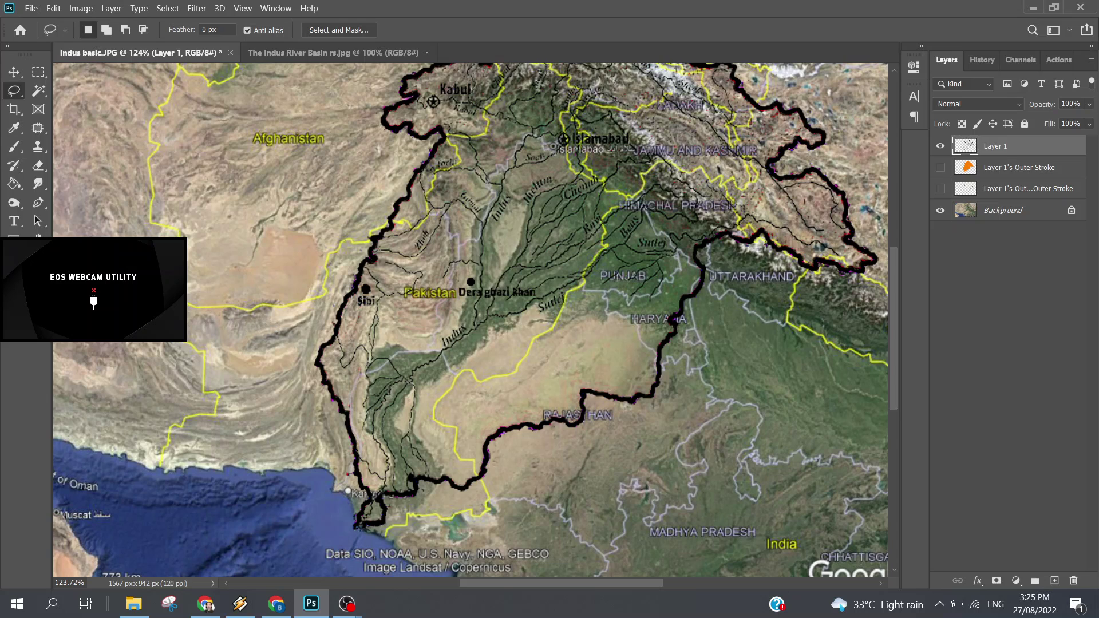
Step: Erase the black border through Rajasthan, east of Karachi, and down to Sibi
{"action": "left_click", "coordinate": [38, 166]}
{"action": "right_click", "coordinate": [610, 371]}
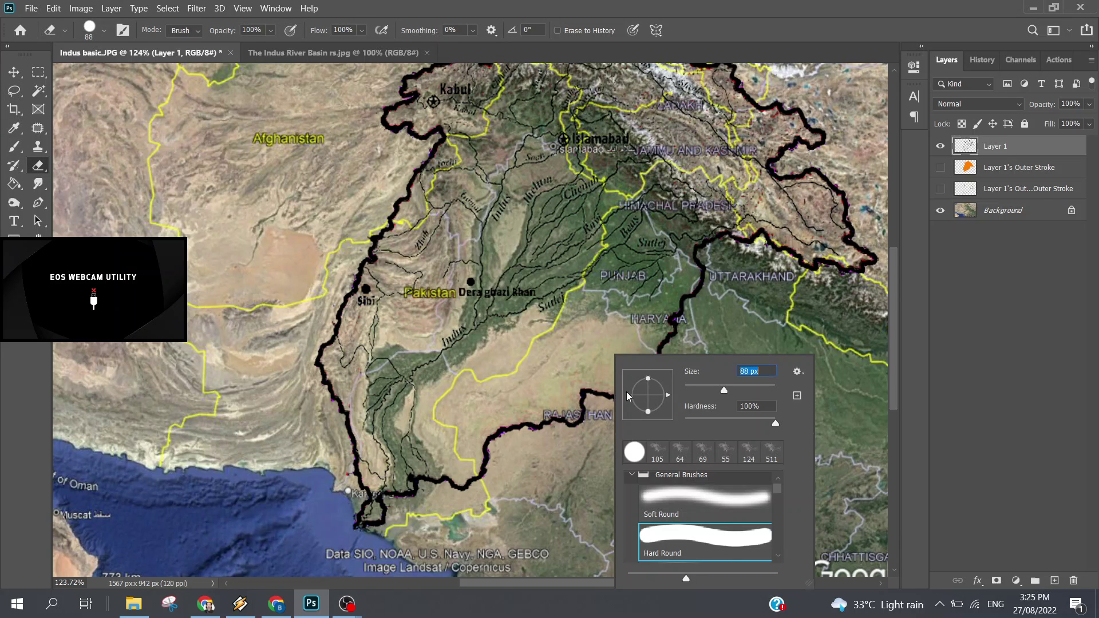
{"action": "mouse_move", "coordinate": [492, 441]}
{"action": "left_mouse_down"}
{"action": "mouse_move", "coordinate": [819, 264]}
{"action": "mouse_move", "coordinate": [756, 158]}
{"action": "left_mouse_up"}
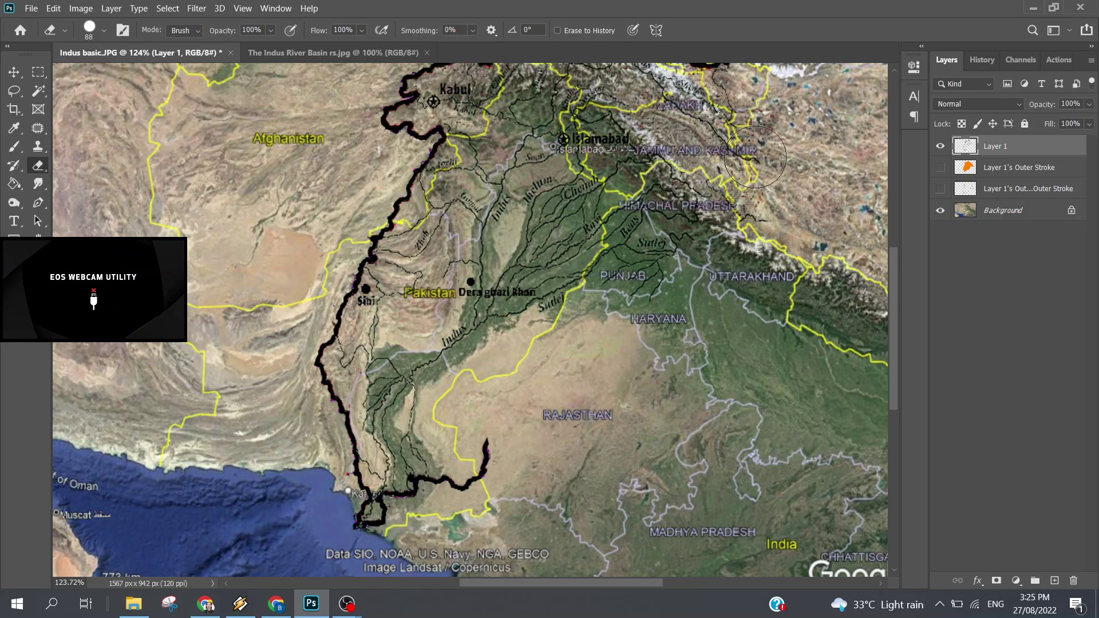
{"action": "left_click_drag", "start_coordinate": [504, 438], "coordinate": [438, 493]}
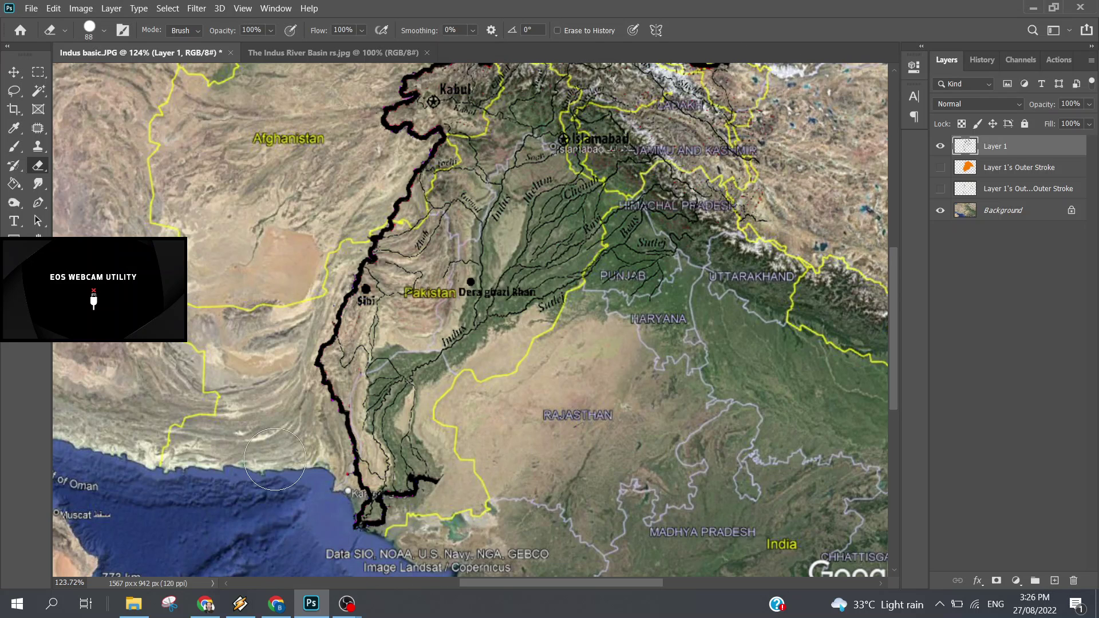
{"action": "mouse_move", "coordinate": [275, 459]}
{"action": "left_mouse_down"}
{"action": "mouse_move", "coordinate": [305, 319]}
{"action": "mouse_move", "coordinate": [327, 434]}
{"action": "left_mouse_up"}
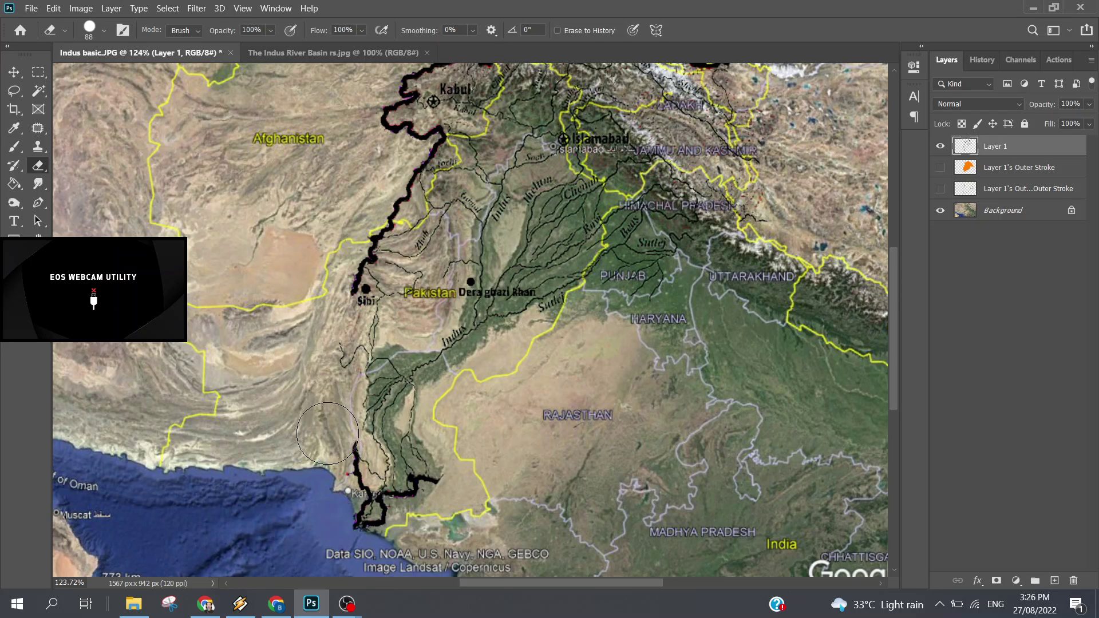
{"action": "scroll", "coordinate": [321, 423], "scroll_direction": "up", "scroll_amount": 2}
{"action": "scroll", "coordinate": [309, 409], "scroll_direction": "up", "scroll_amount": 2}
{"action": "scroll", "coordinate": [297, 395], "scroll_direction": "up", "scroll_amount": 2}
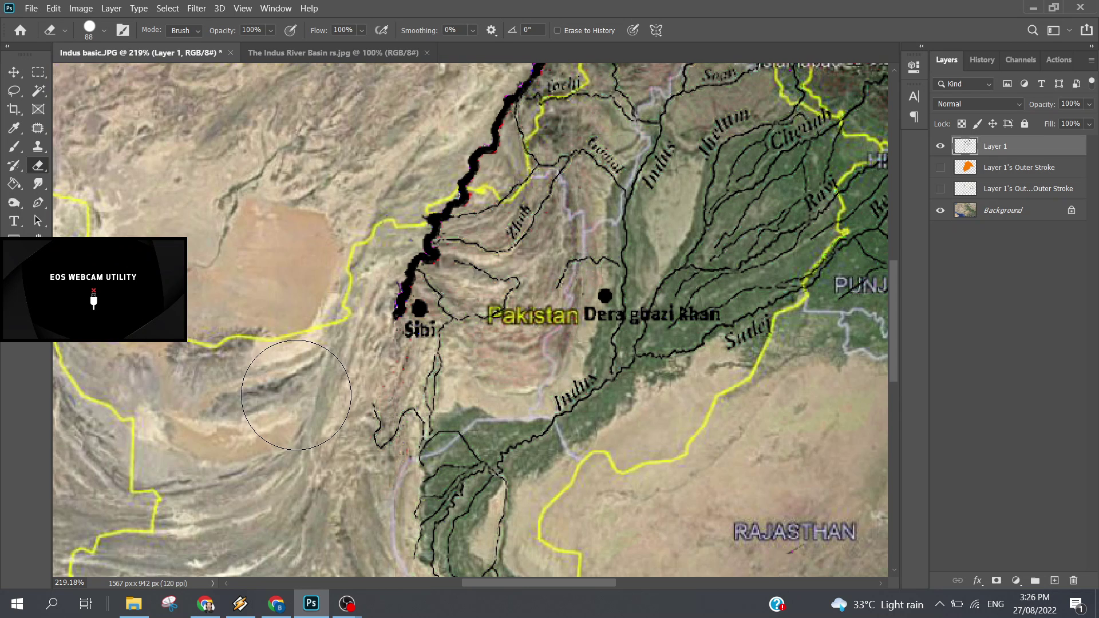
{"action": "scroll", "coordinate": [321, 381], "scroll_direction": "up", "scroll_amount": 3}
{"action": "scroll", "coordinate": [352, 338], "scroll_direction": "down", "scroll_amount": 3}
{"action": "scroll", "coordinate": [380, 330], "scroll_direction": "down", "scroll_amount": 2}
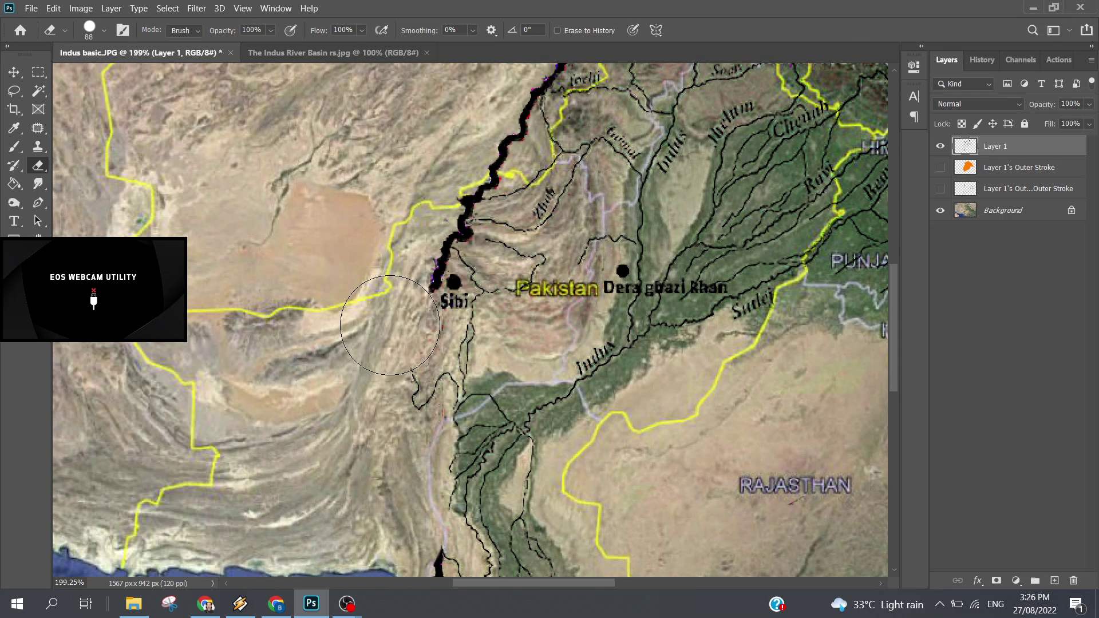
{"action": "left_click_drag", "start_coordinate": [412, 269], "coordinate": [398, 269]}
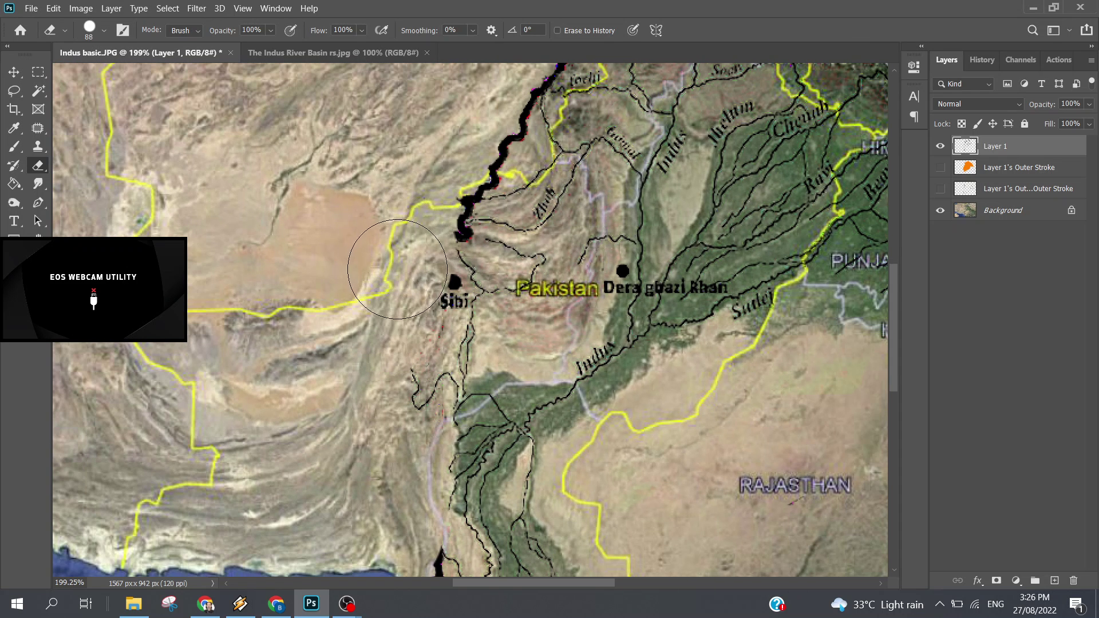
Step: Shrink the Eraser to 25 px and erase the western border toward Kabul and near Zhob
{"action": "right_click", "coordinate": [402, 293]}
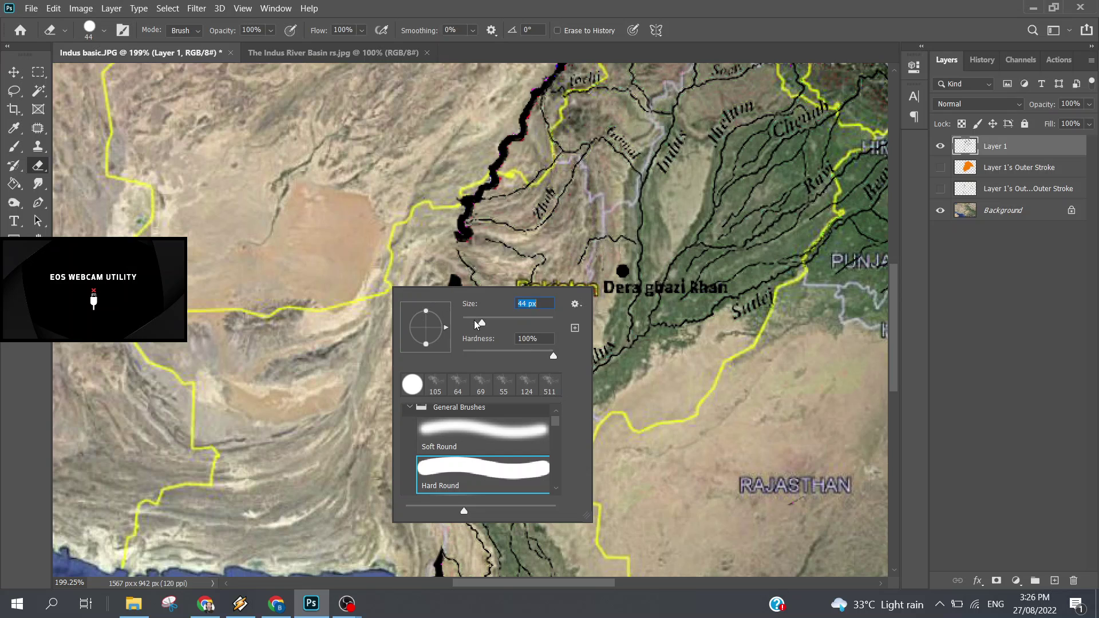
{"action": "left_click_drag", "start_coordinate": [475, 324], "coordinate": [470, 325]}
{"action": "left_click", "coordinate": [388, 285]}
{"action": "left_click_drag", "start_coordinate": [450, 283], "coordinate": [455, 300]}
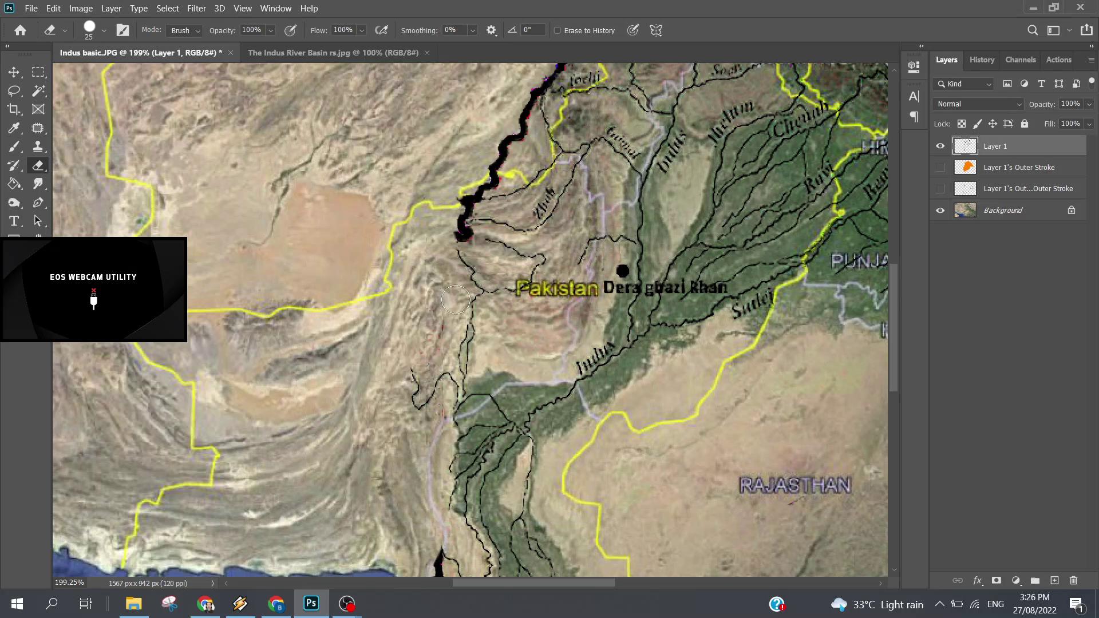
{"action": "mouse_move", "coordinate": [459, 228]}
{"action": "left_mouse_down"}
{"action": "mouse_move", "coordinate": [461, 189]}
{"action": "mouse_move", "coordinate": [530, 112]}
{"action": "left_mouse_up"}
{"action": "scroll", "coordinate": [530, 118], "scroll_direction": "up", "scroll_amount": 1}
{"action": "scroll", "coordinate": [529, 118], "scroll_direction": "up", "scroll_amount": 1}
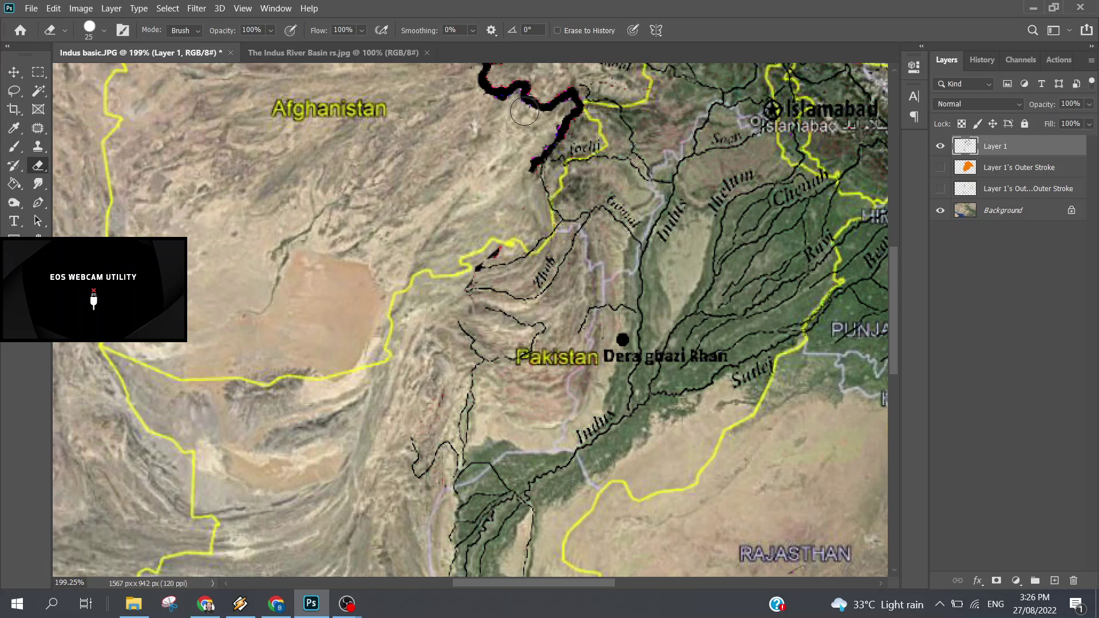
{"action": "scroll", "coordinate": [529, 118], "scroll_direction": "up", "scroll_amount": 2}
{"action": "left_click_drag", "start_coordinate": [560, 159], "coordinate": [501, 175]}
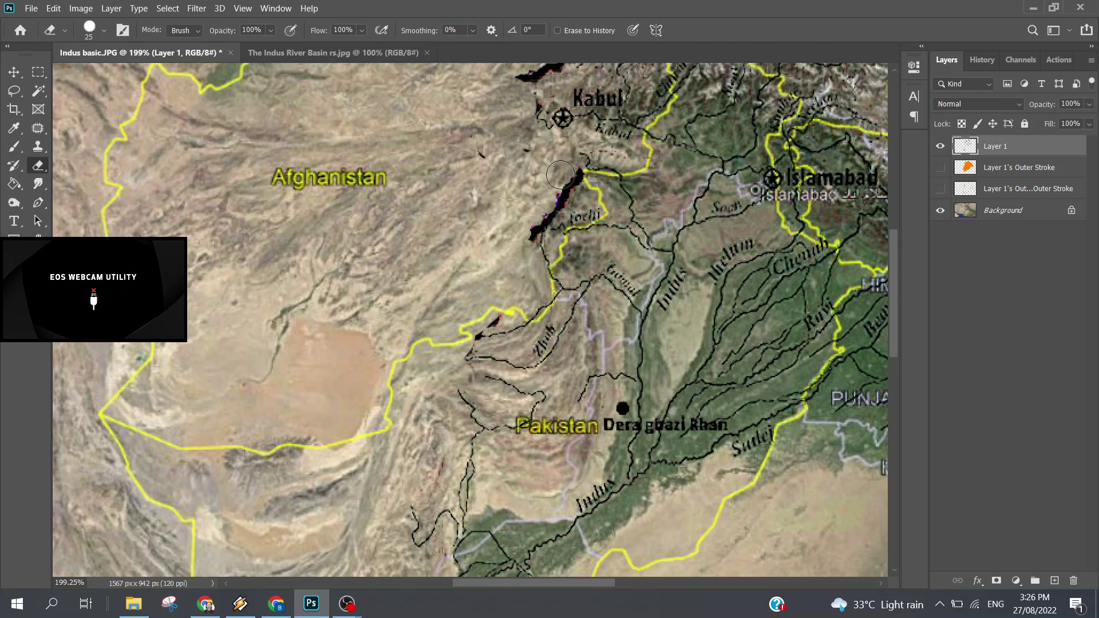
{"action": "left_click_drag", "start_coordinate": [530, 212], "coordinate": [555, 202]}
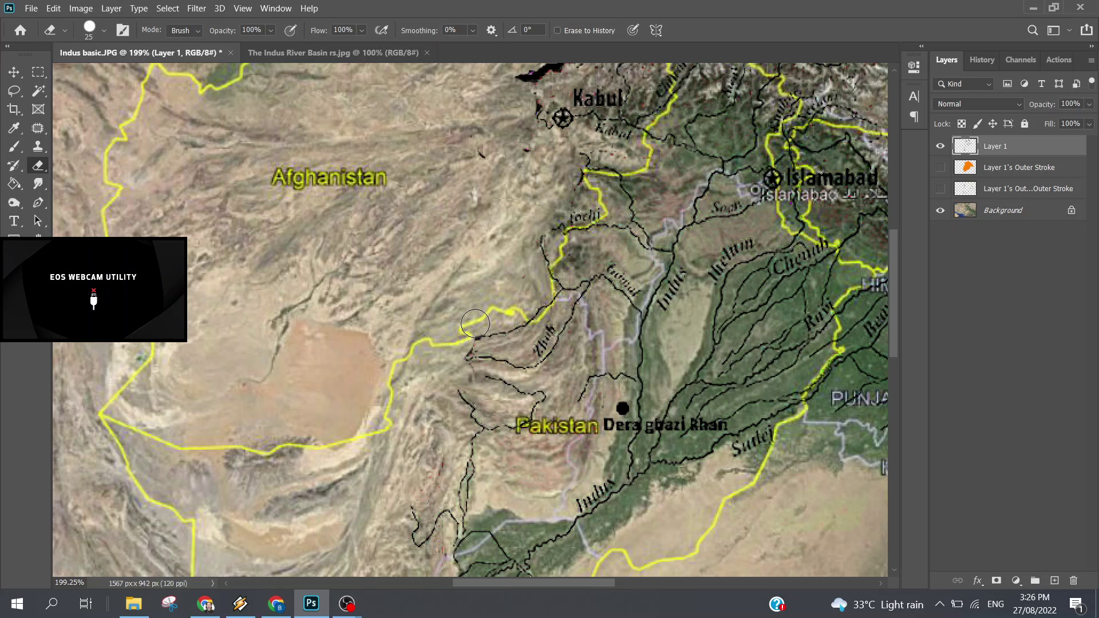
{"action": "scroll", "coordinate": [509, 287], "scroll_direction": "up", "scroll_amount": 5}
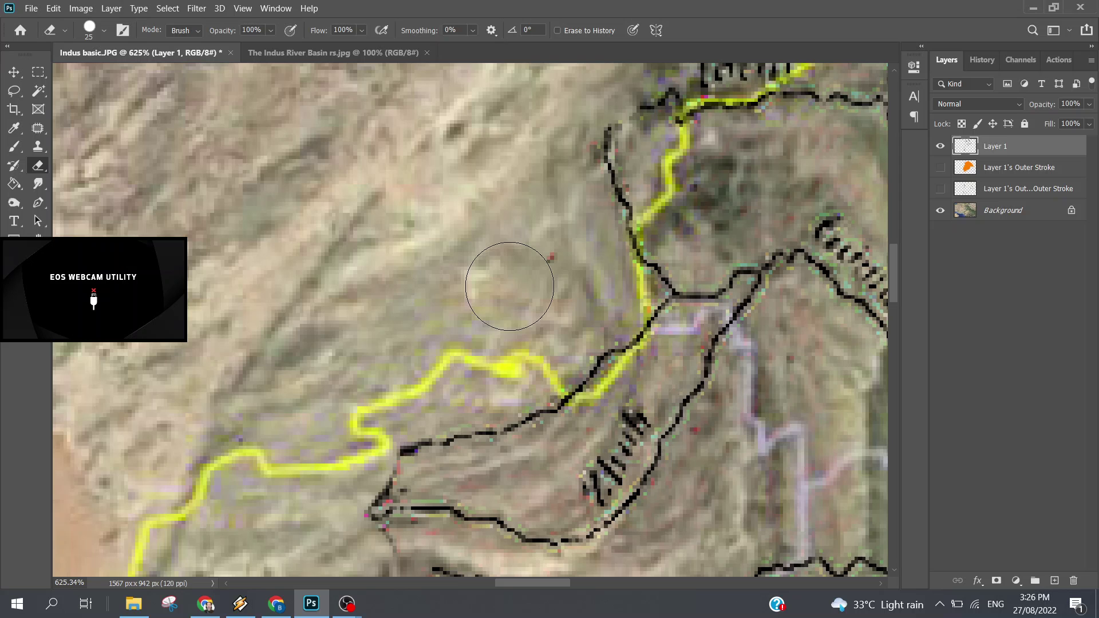
Step: Reduce the Eraser to 18 px and erase leftover black marks beside the yellow border
{"action": "scroll", "coordinate": [401, 326], "scroll_direction": "down", "scroll_amount": 2}
{"action": "right_click", "coordinate": [369, 299]}
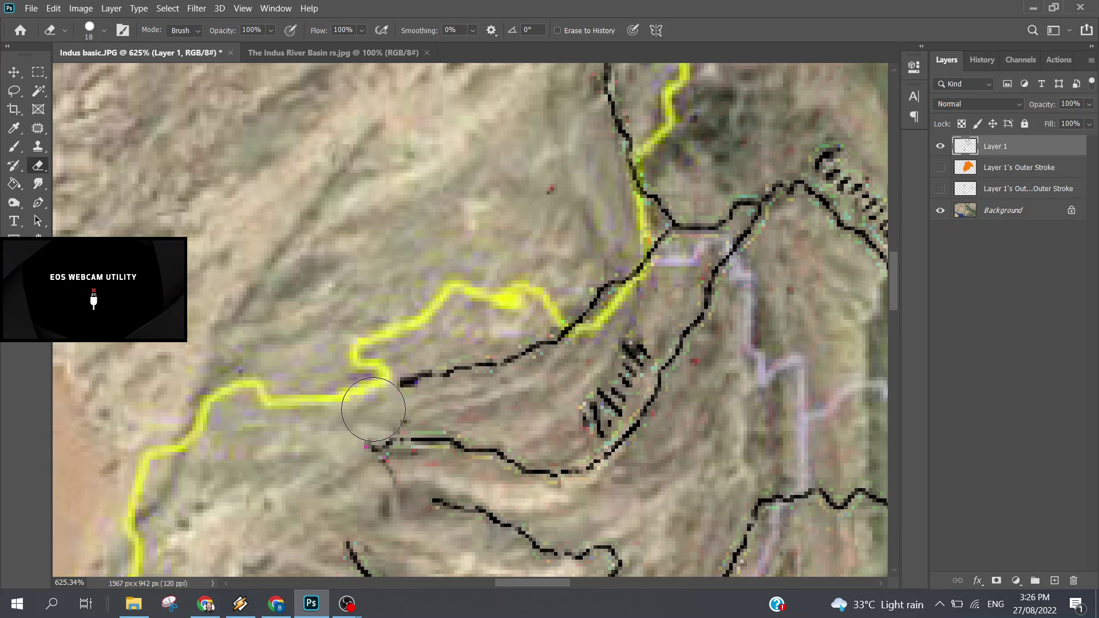
{"action": "scroll", "coordinate": [501, 213], "scroll_direction": "up", "scroll_amount": 2}
{"action": "scroll", "coordinate": [545, 234], "scroll_direction": "down", "scroll_amount": 4}
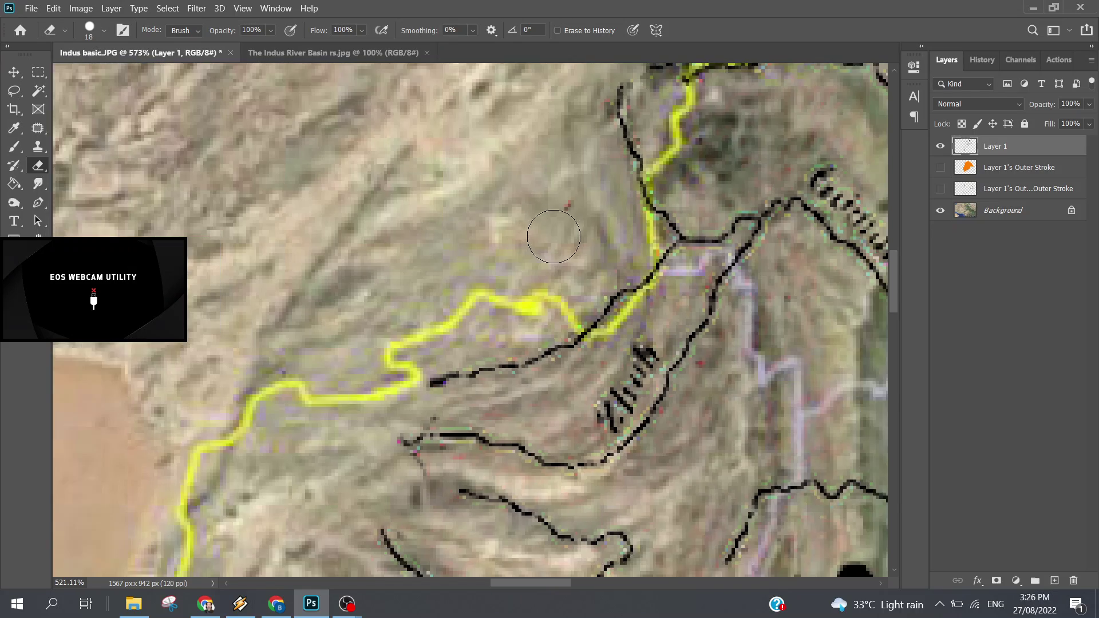
{"action": "scroll", "coordinate": [622, 204], "scroll_direction": "up", "scroll_amount": 2}
{"action": "scroll", "coordinate": [622, 204], "scroll_direction": "up", "scroll_amount": 2}
{"action": "scroll", "coordinate": [613, 205], "scroll_direction": "up", "scroll_amount": 3}
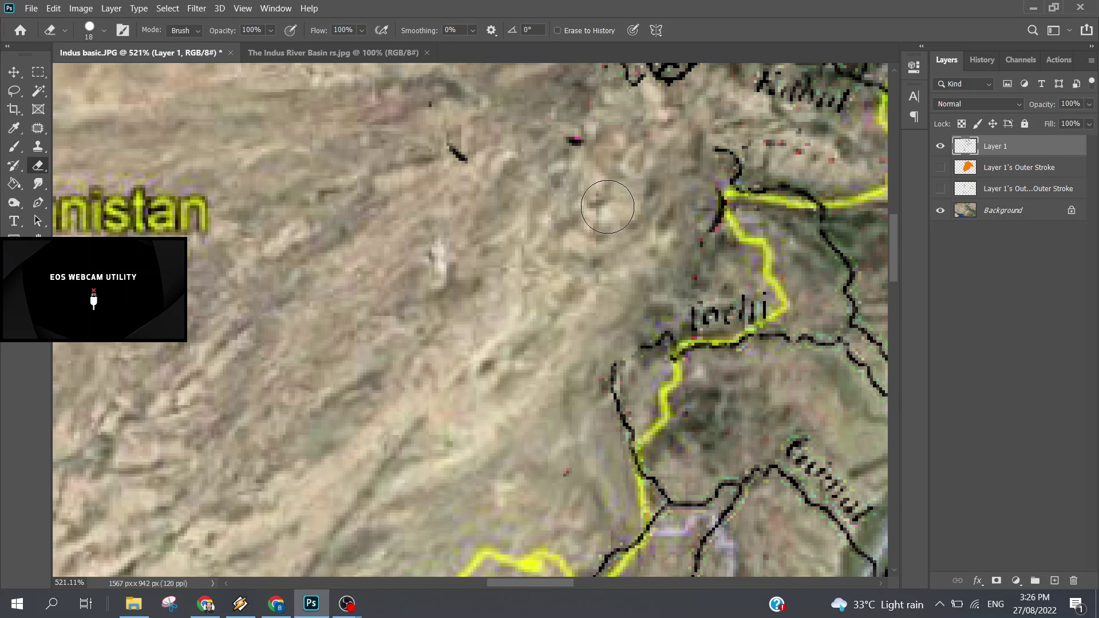
{"action": "left_click_drag", "start_coordinate": [719, 189], "coordinate": [713, 232]}
{"action": "left_click_drag", "start_coordinate": [581, 137], "coordinate": [570, 143]}
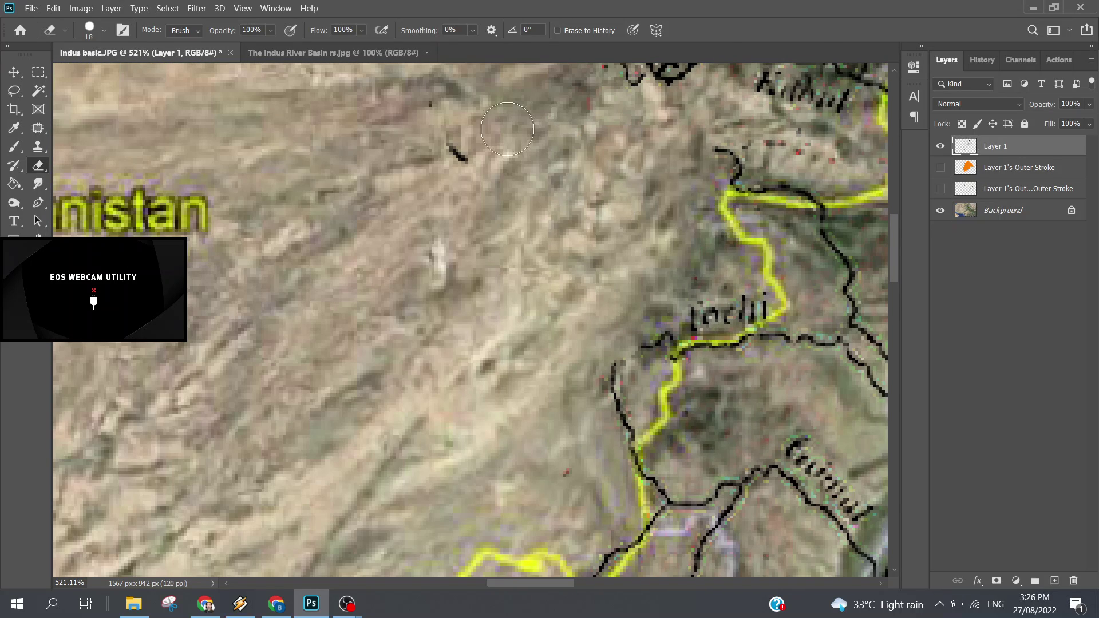
{"action": "left_click_drag", "start_coordinate": [453, 143], "coordinate": [465, 160]}
Step: Erase the dark specks and black stroke fragments near the Kabul river
{"action": "scroll", "coordinate": [458, 160], "scroll_direction": "down", "scroll_amount": 3}
{"action": "scroll", "coordinate": [500, 141], "scroll_direction": "up", "scroll_amount": 1}
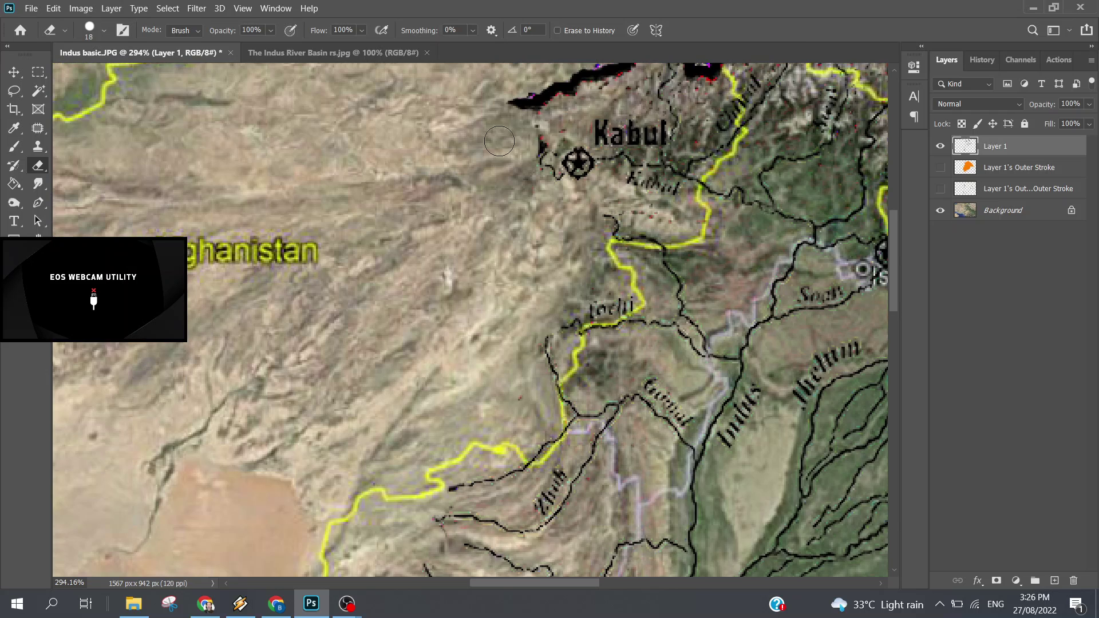
{"action": "left_click_drag", "start_coordinate": [528, 141], "coordinate": [536, 138]}
{"action": "mouse_move", "coordinate": [535, 98]}
{"action": "left_mouse_down"}
{"action": "mouse_move", "coordinate": [607, 72]}
{"action": "mouse_move", "coordinate": [640, 112]}
{"action": "mouse_move", "coordinate": [692, 141]}
{"action": "left_mouse_up"}
{"action": "scroll", "coordinate": [607, 72], "scroll_direction": "up", "scroll_amount": 1}
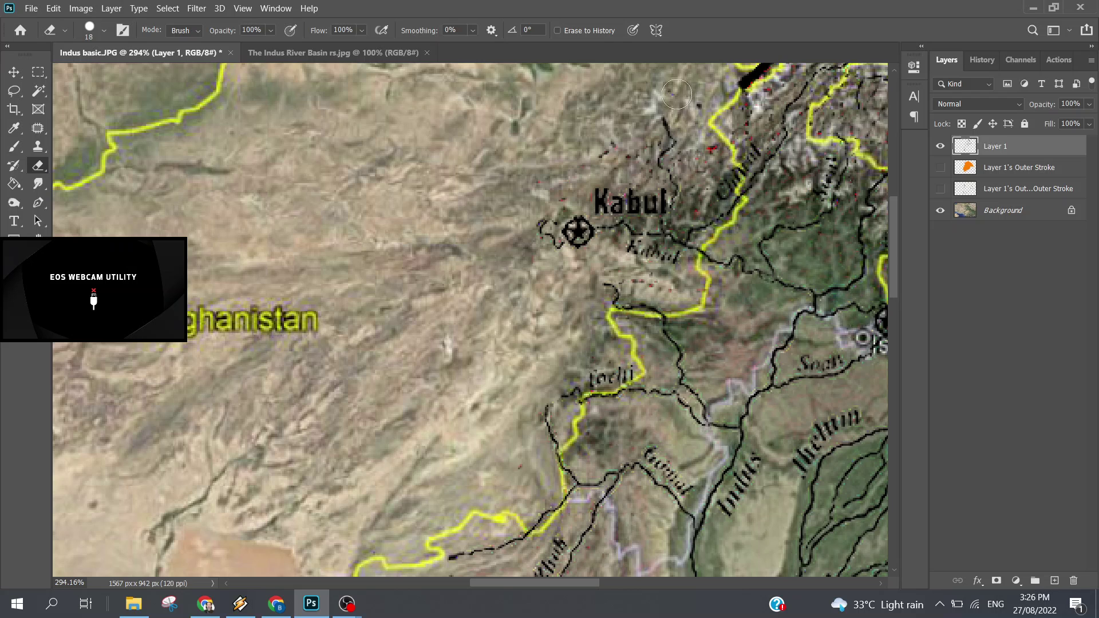
{"action": "scroll", "coordinate": [681, 229], "scroll_direction": "down", "scroll_amount": 2}
{"action": "scroll", "coordinate": [680, 235], "scroll_direction": "down", "scroll_amount": 2}
Step: Erase the first stretch of the black stroke along the northern mountain border
{"action": "scroll", "coordinate": [681, 235], "scroll_direction": "down", "scroll_amount": 2}
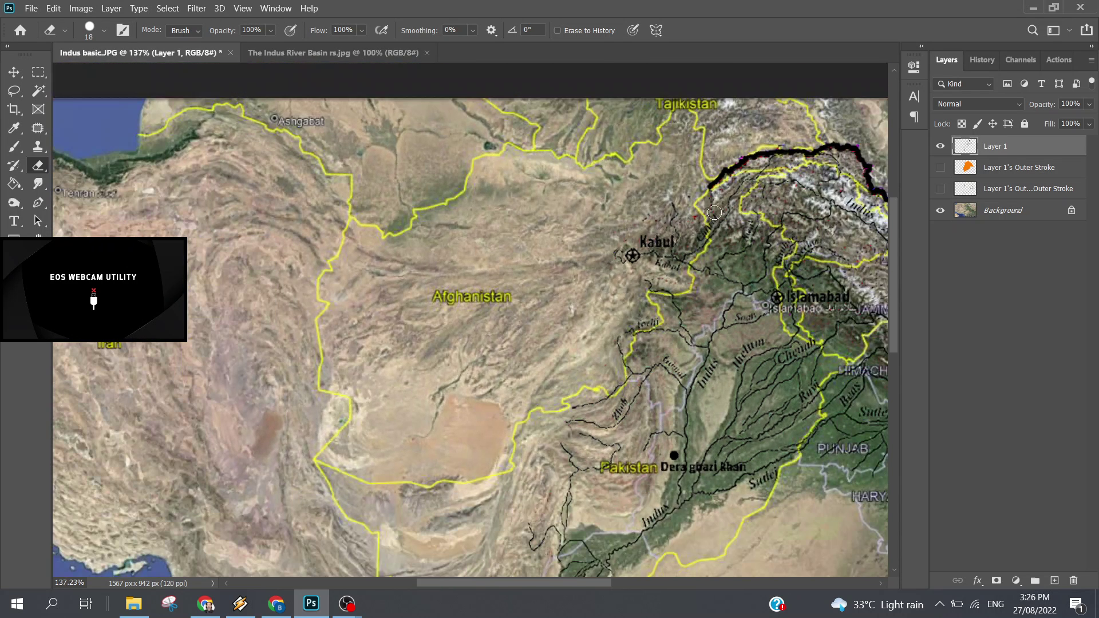
{"action": "left_click_drag", "start_coordinate": [720, 182], "coordinate": [791, 134]}
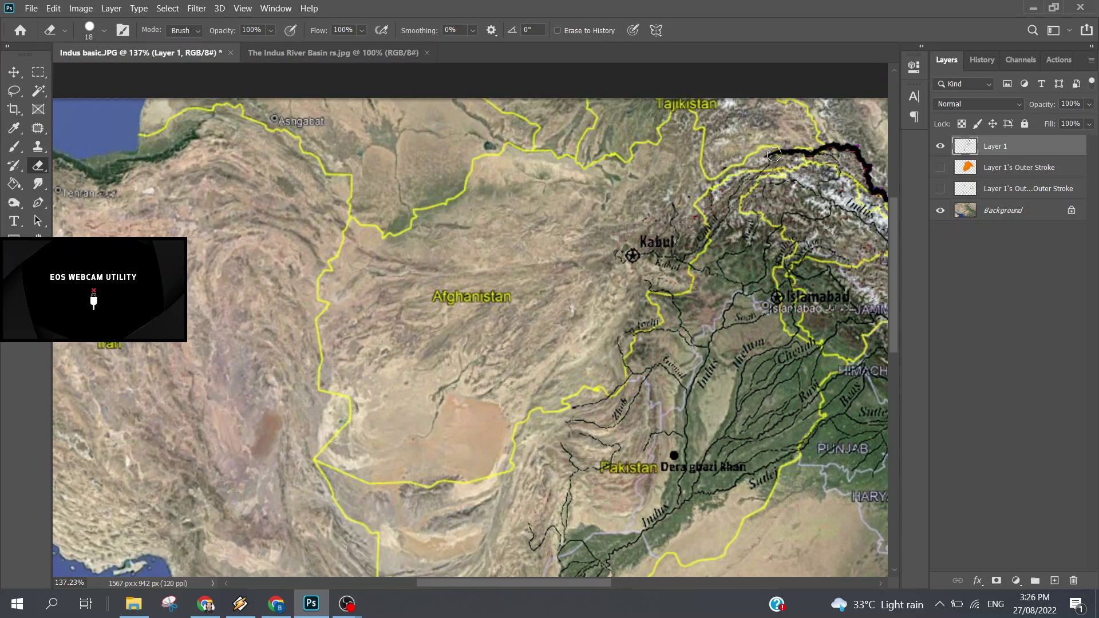
{"action": "scroll", "coordinate": [820, 197], "scroll_direction": "up", "scroll_amount": 3}
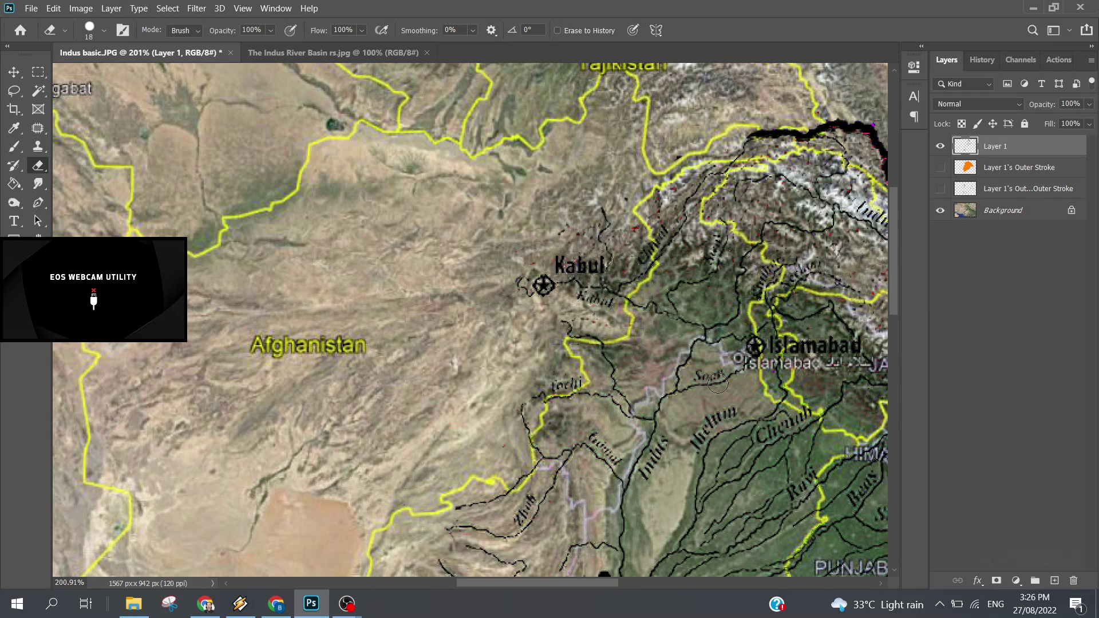
{"action": "left_click_drag", "start_coordinate": [563, 581], "coordinate": [635, 580]}
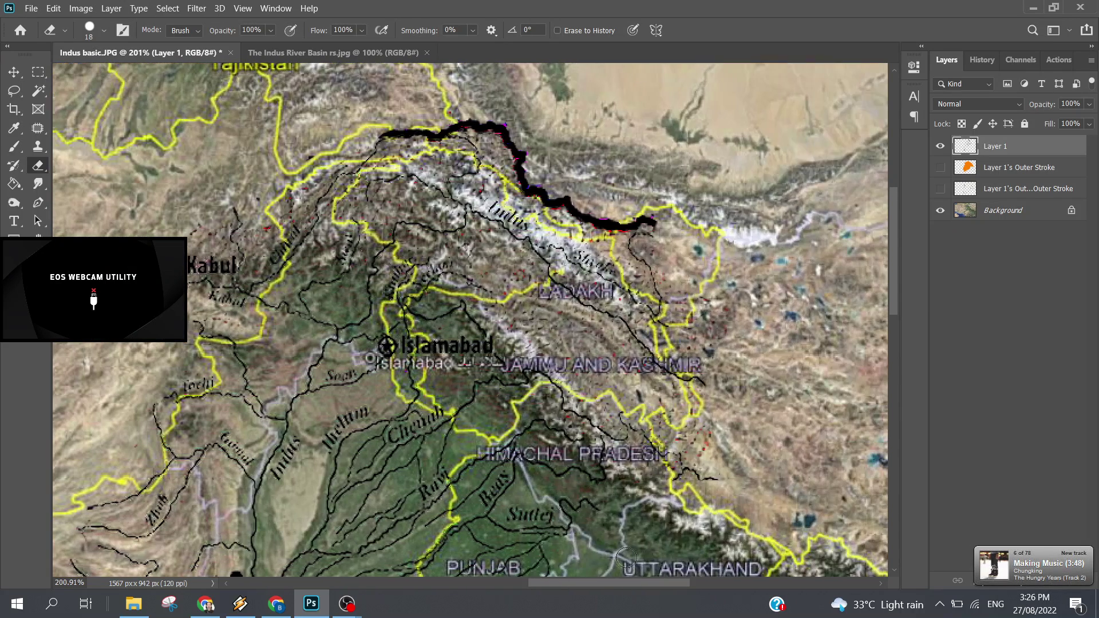
{"action": "scroll", "coordinate": [702, 147], "scroll_direction": "up", "scroll_amount": 2}
{"action": "scroll", "coordinate": [702, 147], "scroll_direction": "up", "scroll_amount": 1}
Step: Erase the rest of the northern stroke across Kashmir and Ladakh, then zoom out to the full map
{"action": "mouse_move", "coordinate": [702, 147]}
{"action": "left_mouse_down"}
{"action": "mouse_move", "coordinate": [534, 136]}
{"action": "mouse_move", "coordinate": [486, 63]}
{"action": "left_mouse_up"}
{"action": "scroll", "coordinate": [499, 151], "scroll_direction": "up", "scroll_amount": 3}
{"action": "mouse_move", "coordinate": [498, 151]}
{"action": "left_mouse_down"}
{"action": "mouse_move", "coordinate": [287, 149]}
{"action": "mouse_move", "coordinate": [326, 148]}
{"action": "left_mouse_up"}
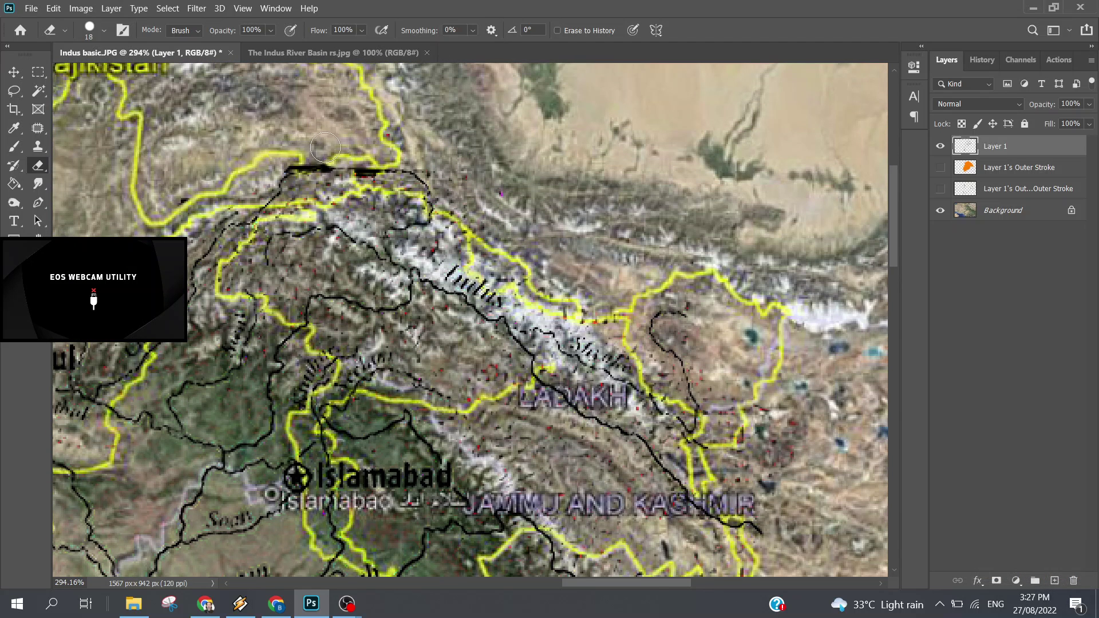
{"action": "mouse_move", "coordinate": [331, 185]}
{"action": "left_mouse_down"}
{"action": "mouse_move", "coordinate": [373, 172]}
{"action": "mouse_move", "coordinate": [289, 168]}
{"action": "left_mouse_up"}
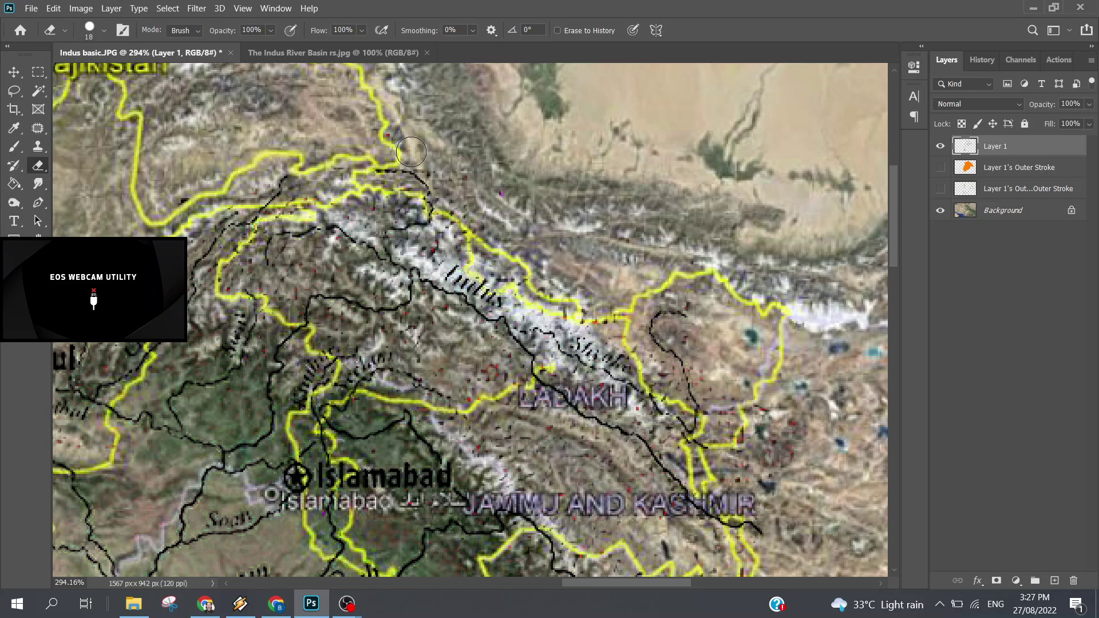
{"action": "scroll", "coordinate": [342, 141], "scroll_direction": "down", "scroll_amount": 3}
{"action": "scroll", "coordinate": [342, 140], "scroll_direction": "down", "scroll_amount": 2}
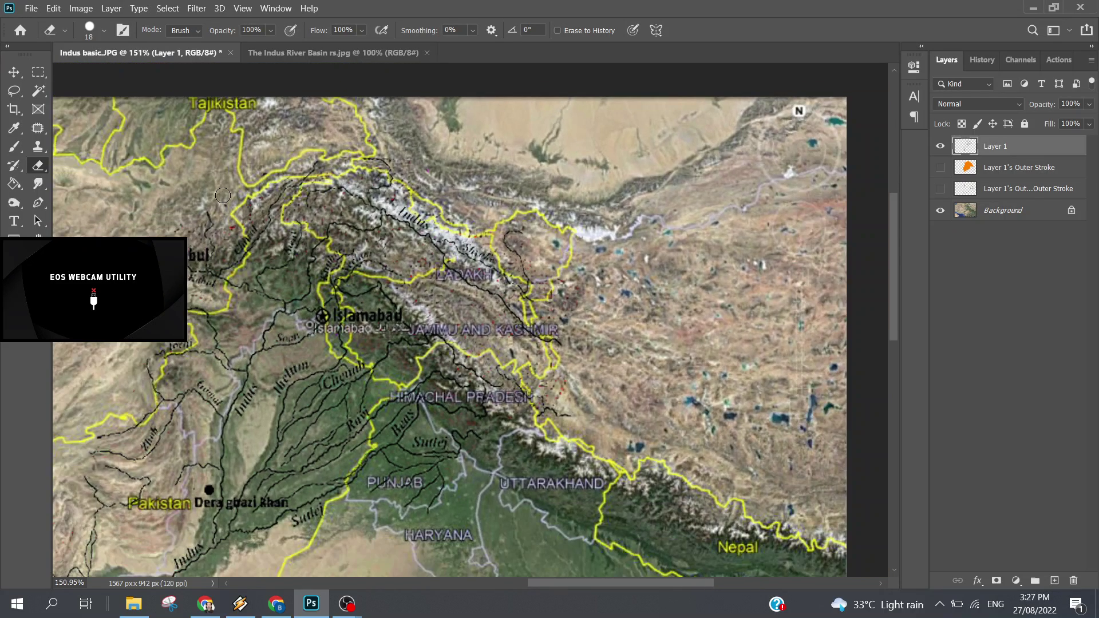
{"action": "scroll", "coordinate": [242, 203], "scroll_direction": "down", "scroll_amount": 2}
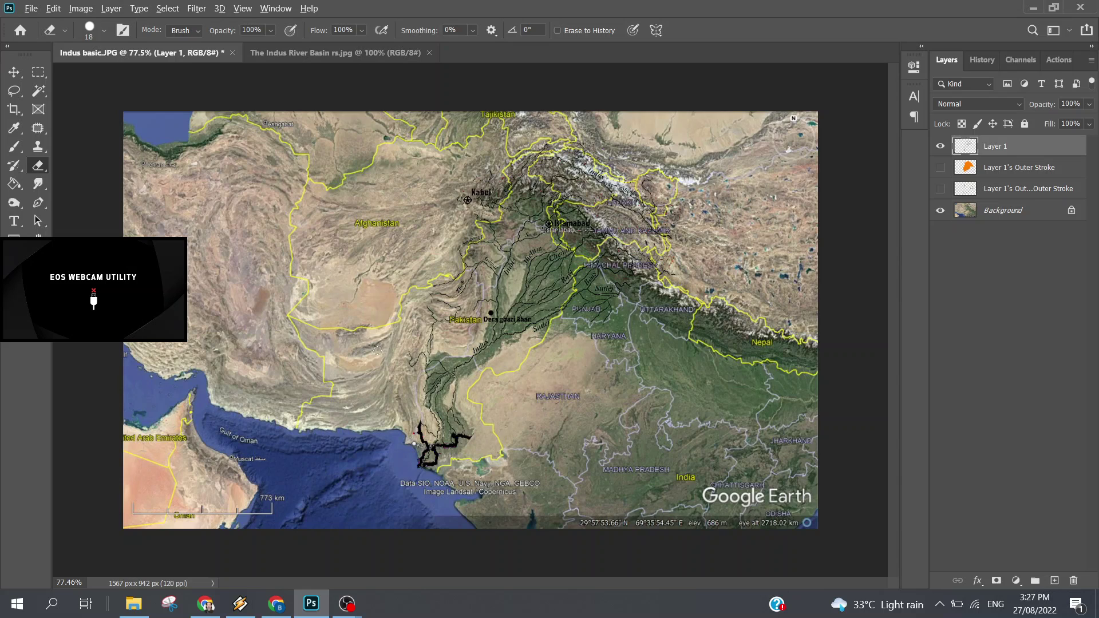
Step: Erase the black line above Karachi and the black outline along the delta coast
{"action": "scroll", "coordinate": [378, 351], "scroll_direction": "up", "scroll_amount": 3}
{"action": "scroll", "coordinate": [378, 351], "scroll_direction": "up", "scroll_amount": 3}
{"action": "scroll", "coordinate": [438, 364], "scroll_direction": "down", "scroll_amount": 1}
{"action": "scroll", "coordinate": [438, 365], "scroll_direction": "down", "scroll_amount": 2}
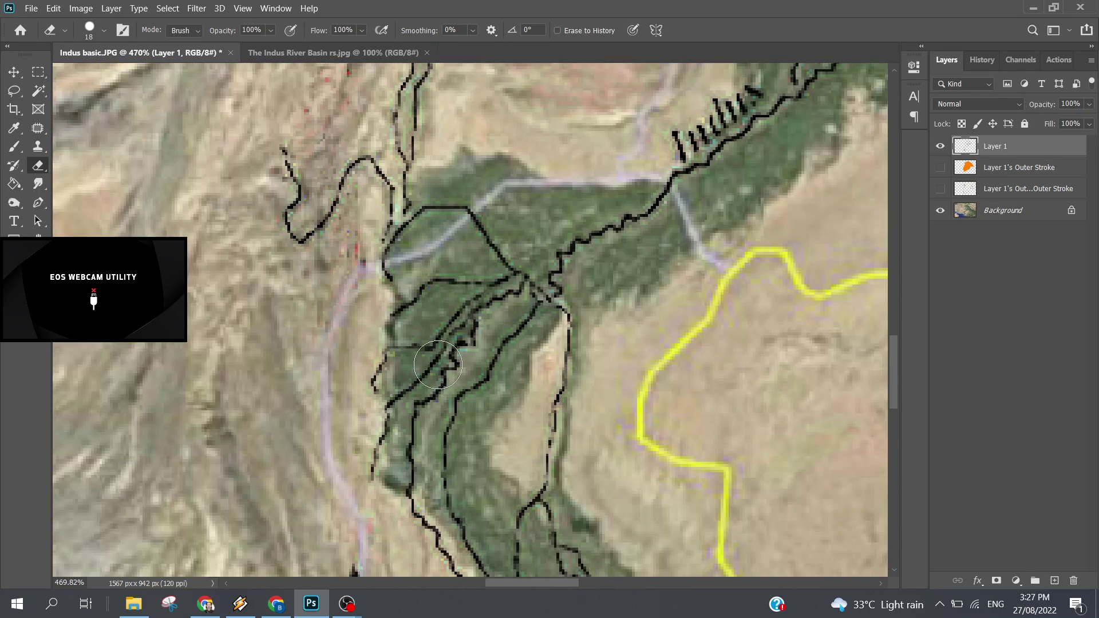
{"action": "scroll", "coordinate": [438, 364], "scroll_direction": "down", "scroll_amount": 2}
{"action": "scroll", "coordinate": [401, 365], "scroll_direction": "down", "scroll_amount": 2}
{"action": "scroll", "coordinate": [343, 367], "scroll_direction": "down", "scroll_amount": 1}
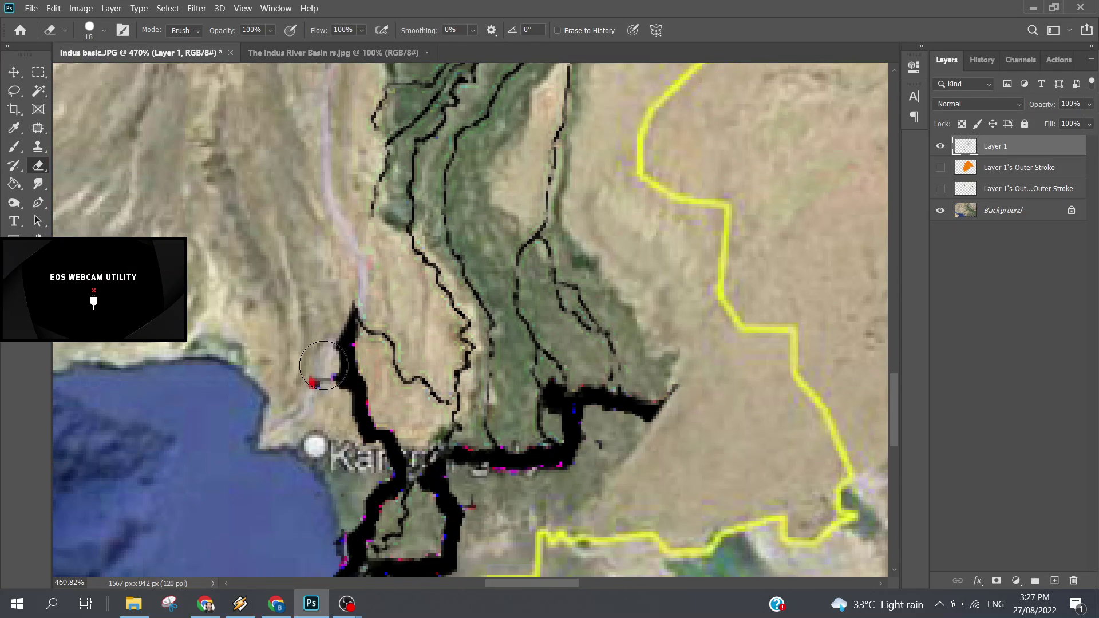
{"action": "left_click_drag", "start_coordinate": [324, 366], "coordinate": [353, 395]}
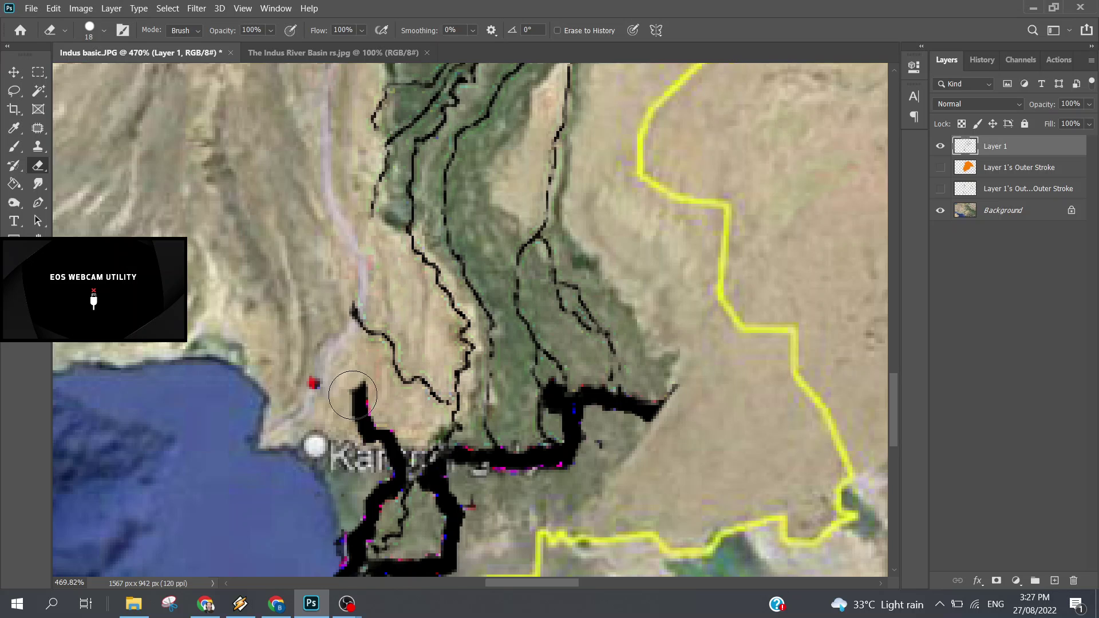
{"action": "left_click_drag", "start_coordinate": [353, 395], "coordinate": [389, 475]}
{"action": "scroll", "coordinate": [364, 433], "scroll_direction": "down", "scroll_amount": 1}
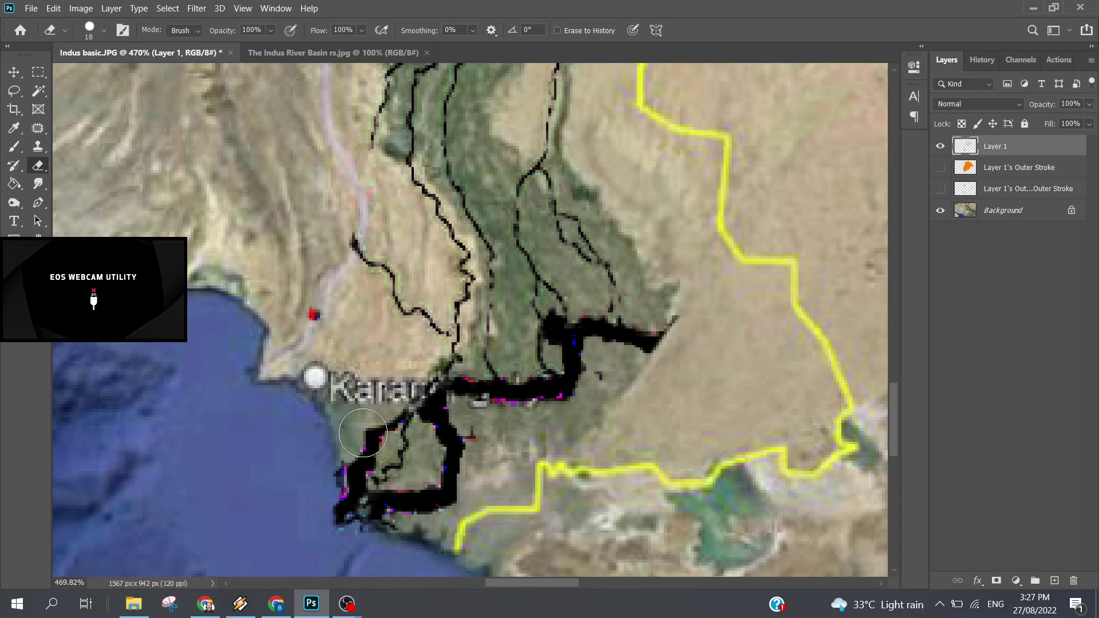
{"action": "mouse_move", "coordinate": [363, 434]}
{"action": "left_mouse_down"}
{"action": "mouse_move", "coordinate": [323, 531]}
{"action": "mouse_move", "coordinate": [461, 400]}
{"action": "mouse_move", "coordinate": [590, 359]}
{"action": "left_mouse_up"}
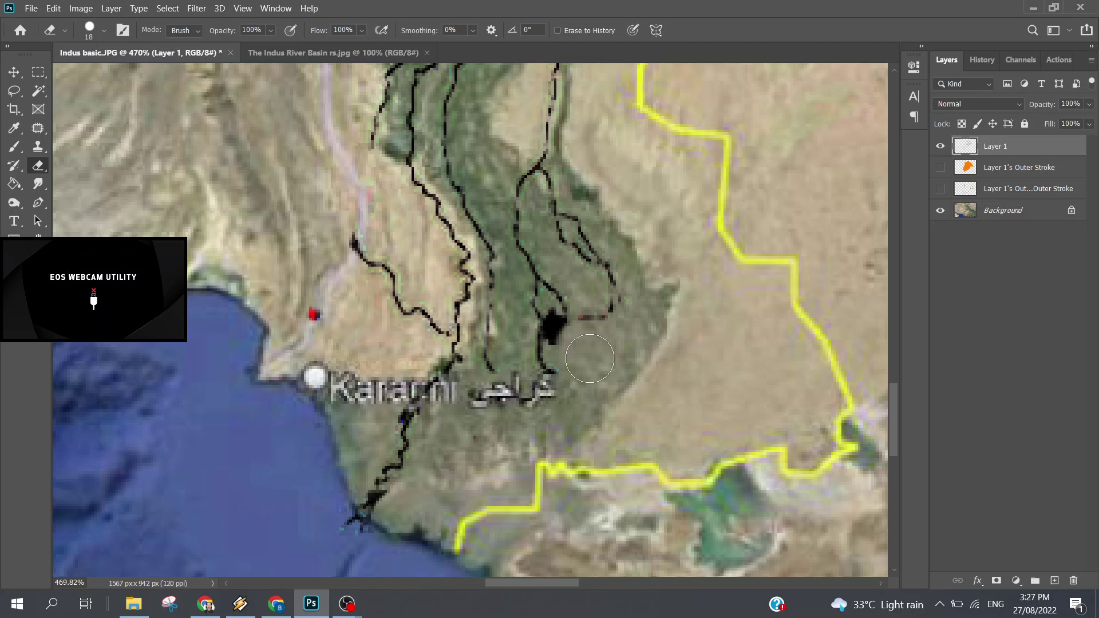
Step: Shrink the eraser from 18 px to 9 px and erase the last black blob in the delta
{"action": "right_click", "coordinate": [578, 355], "text": "alt"}
{"action": "scroll", "coordinate": [586, 365], "scroll_direction": "up", "scroll_amount": 2}
{"action": "right_click", "coordinate": [571, 356]}
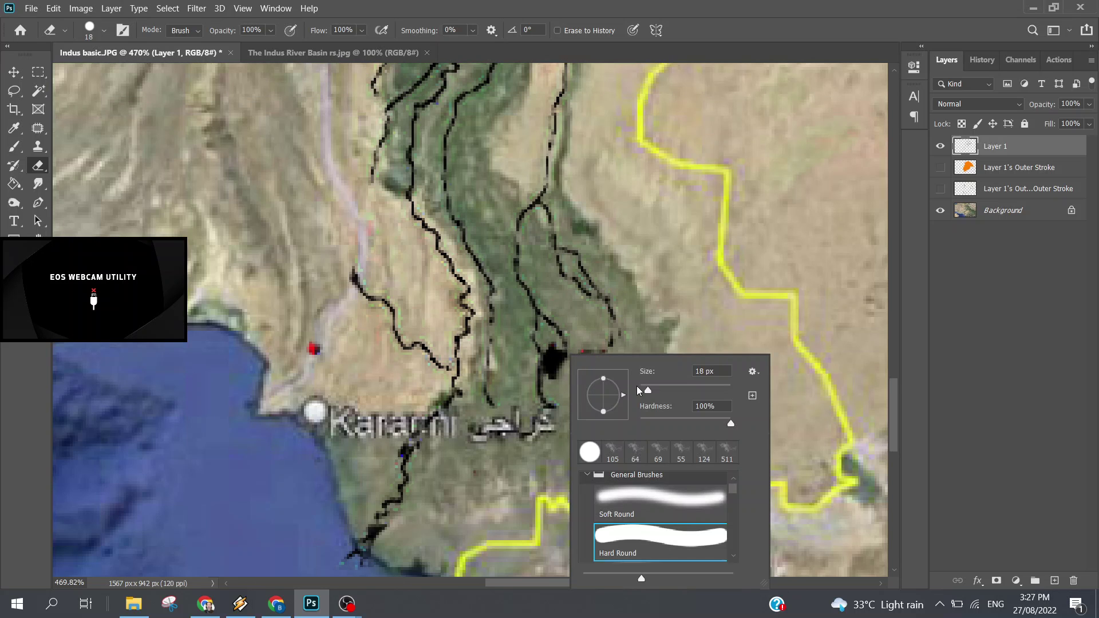
{"action": "left_click_drag", "start_coordinate": [638, 390], "coordinate": [645, 392]}
{"action": "key", "text": "alt"}
{"action": "key", "text": "Return"}
{"action": "left_click_drag", "start_coordinate": [549, 341], "coordinate": [552, 375]}
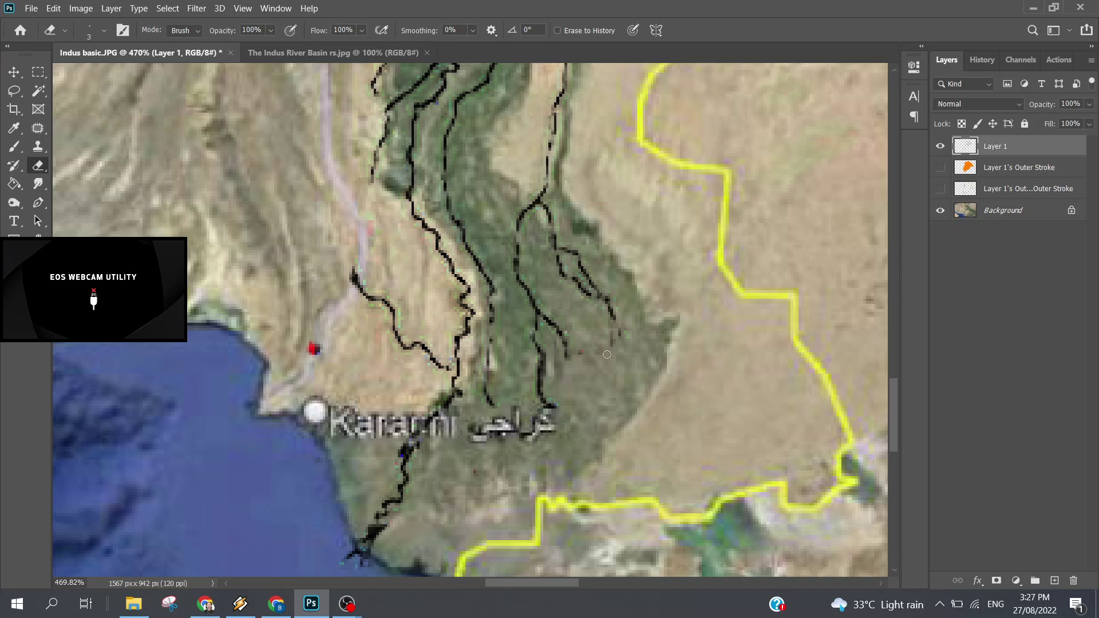
{"action": "scroll", "coordinate": [494, 415], "scroll_direction": "down", "scroll_amount": 3}
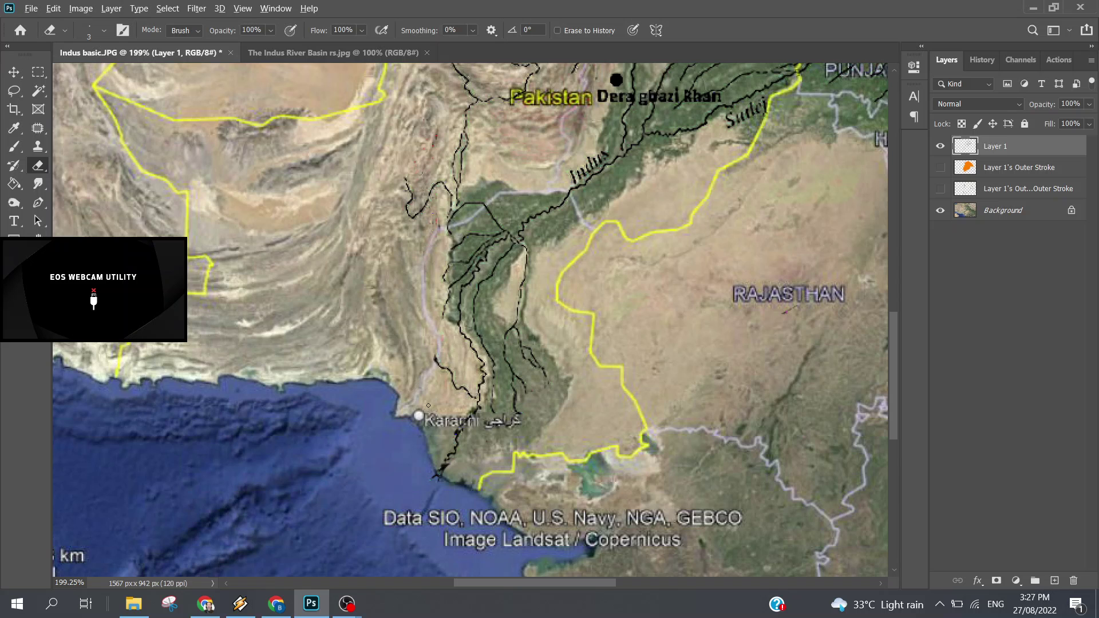
{"action": "scroll", "coordinate": [428, 405], "scroll_direction": "down", "scroll_amount": 2}
Step: Show both Outer Stroke layers: the orange basin fill and the black basin outline
{"action": "scroll", "coordinate": [448, 409], "scroll_direction": "down", "scroll_amount": 1}
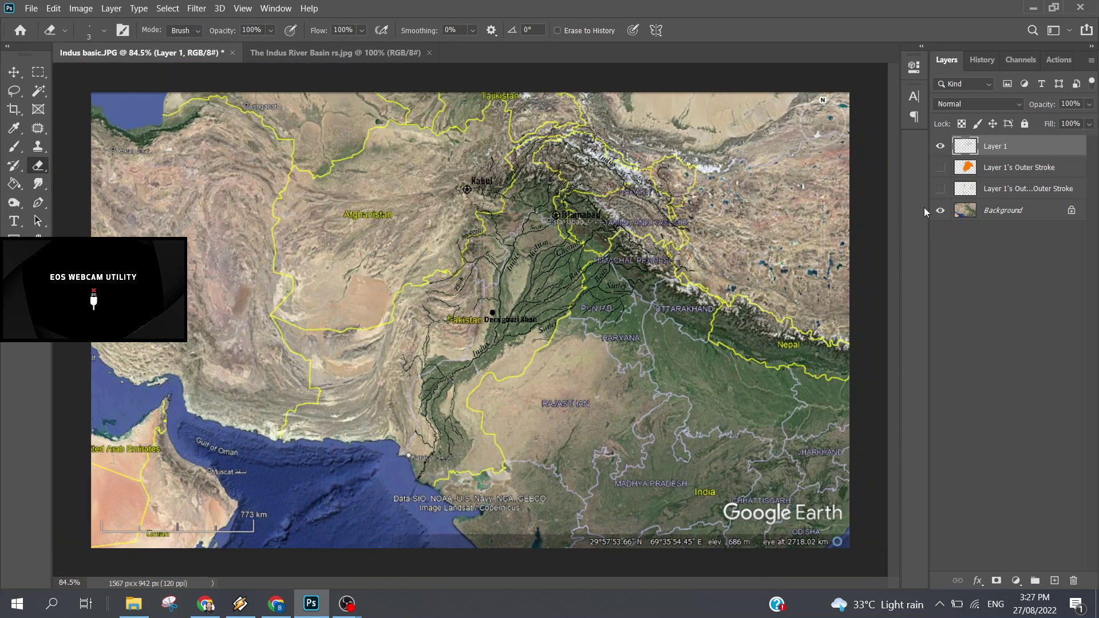
{"action": "left_click", "coordinate": [940, 167]}
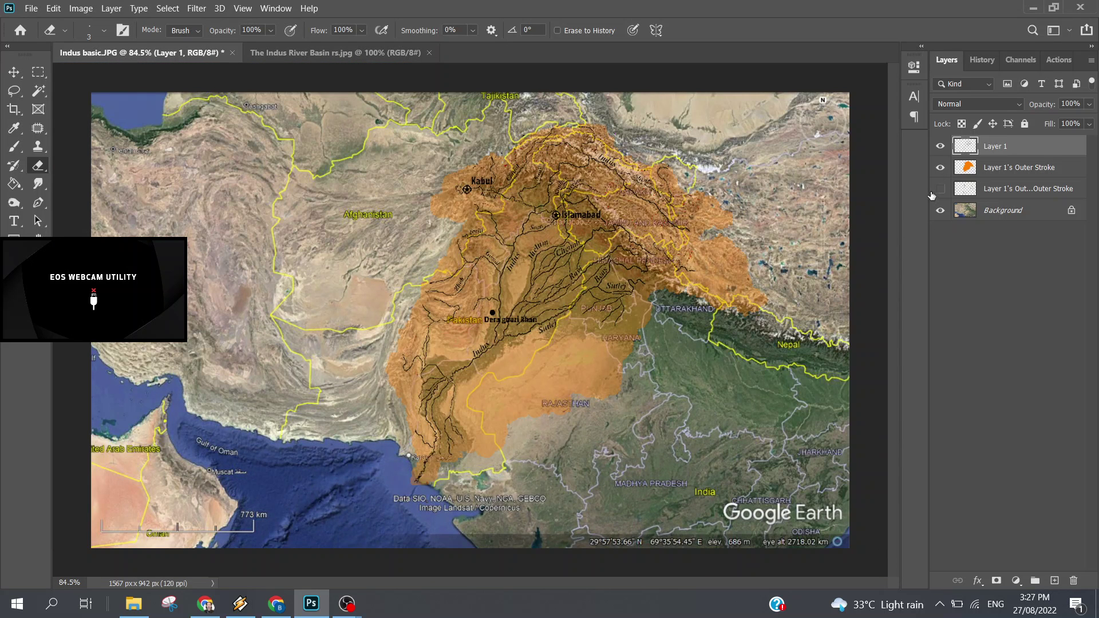
{"action": "left_click", "coordinate": [940, 189]}
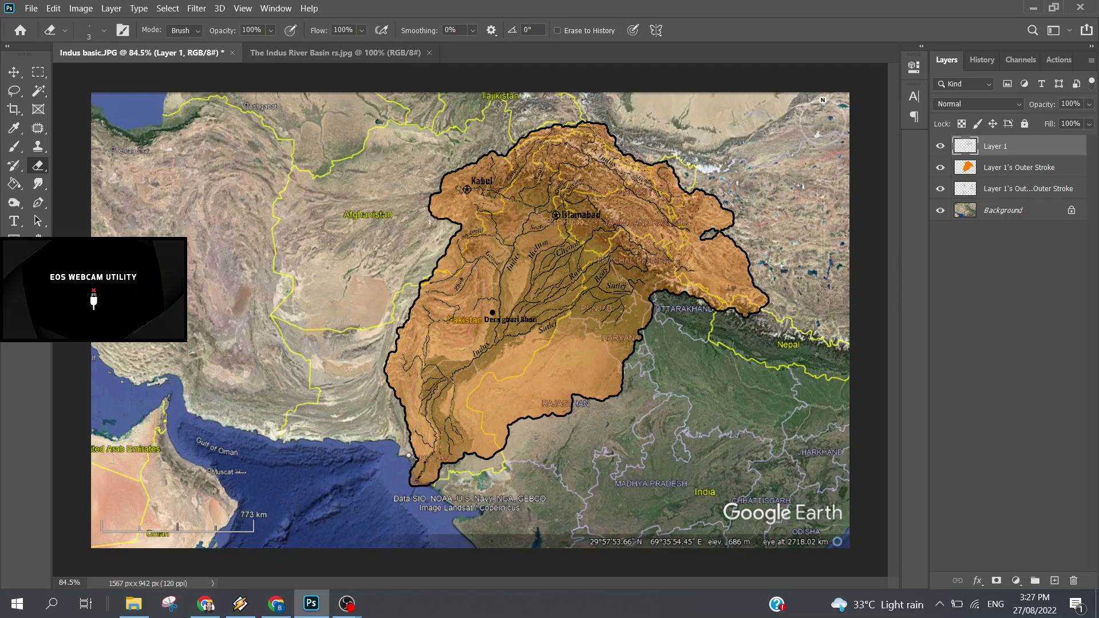
Step: Zoom in and erase the Dera Ghazi Khan town dot and the start of 'Dera'
{"action": "scroll", "coordinate": [769, 304], "scroll_direction": "up", "scroll_amount": 3}
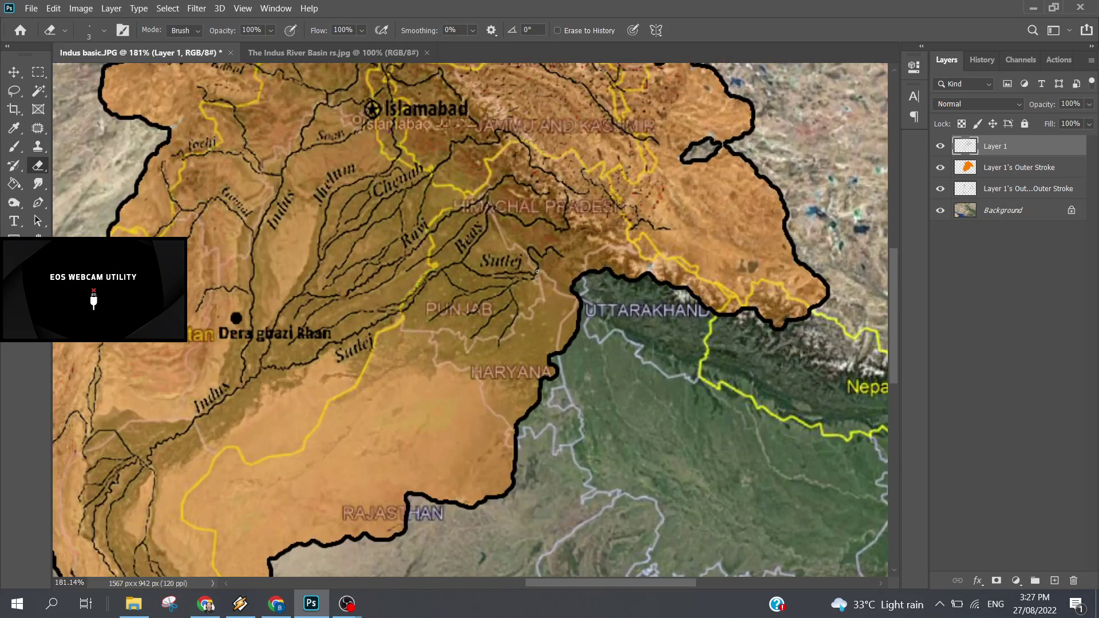
{"action": "scroll", "coordinate": [241, 338], "scroll_direction": "up", "scroll_amount": 1}
{"action": "scroll", "coordinate": [237, 328], "scroll_direction": "up", "scroll_amount": 1}
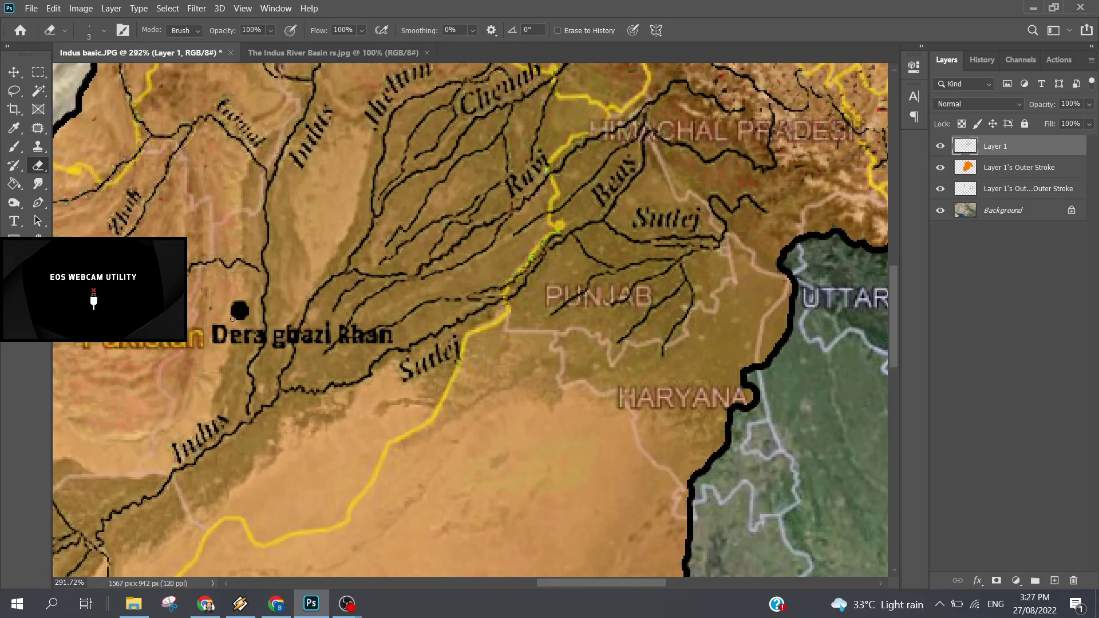
{"action": "scroll", "coordinate": [233, 318], "scroll_direction": "up", "scroll_amount": 1}
{"action": "mouse_move", "coordinate": [239, 292]}
{"action": "left_mouse_down"}
{"action": "mouse_move", "coordinate": [246, 320]}
{"action": "mouse_move", "coordinate": [254, 295]}
{"action": "mouse_move", "coordinate": [204, 322]}
{"action": "mouse_move", "coordinate": [224, 342]}
{"action": "left_mouse_up"}
Step: Resize the eraser to 31 px, then to 20 px
{"action": "right_click", "coordinate": [214, 322]}
{"action": "type", "text": "31"}
{"action": "key", "text": "Return"}
{"action": "right_click", "coordinate": [323, 342]}
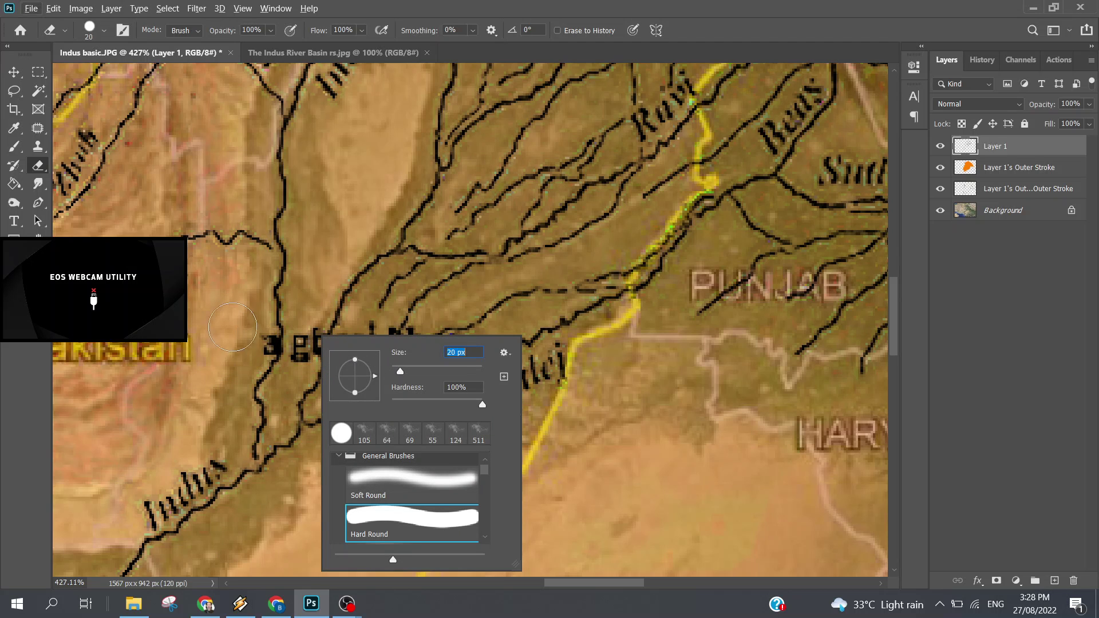
{"action": "type", "text": "20"}
{"action": "key", "text": "Return"}
{"action": "scroll", "coordinate": [204, 326], "scroll_direction": "up", "scroll_amount": 3}
{"action": "scroll", "coordinate": [216, 319], "scroll_direction": "up", "scroll_amount": 2}
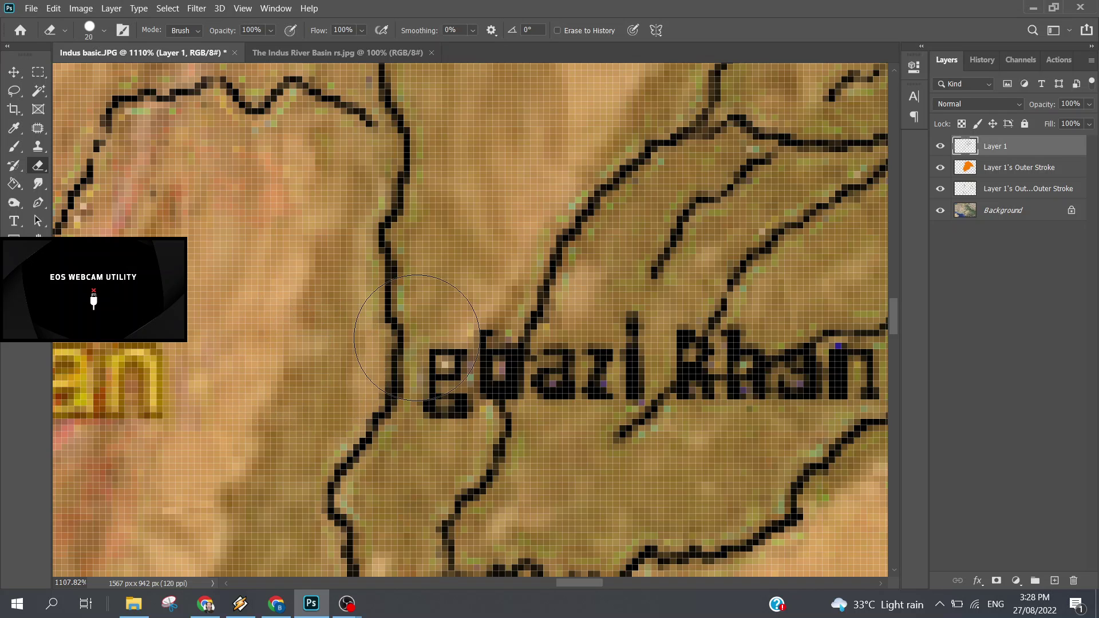
Step: Set the eraser to 10 px and erase the 'ghazi Khan' letters
{"action": "right_click", "coordinate": [496, 342]}
{"action": "left_click_drag", "start_coordinate": [560, 356], "coordinate": [555, 356]}
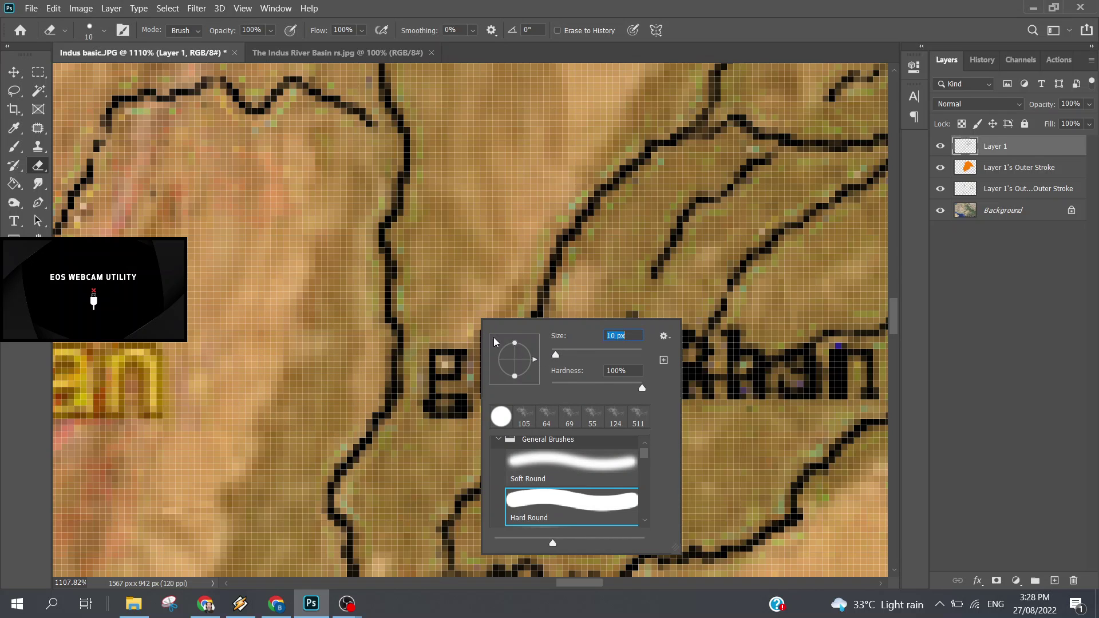
{"action": "key", "text": "Return"}
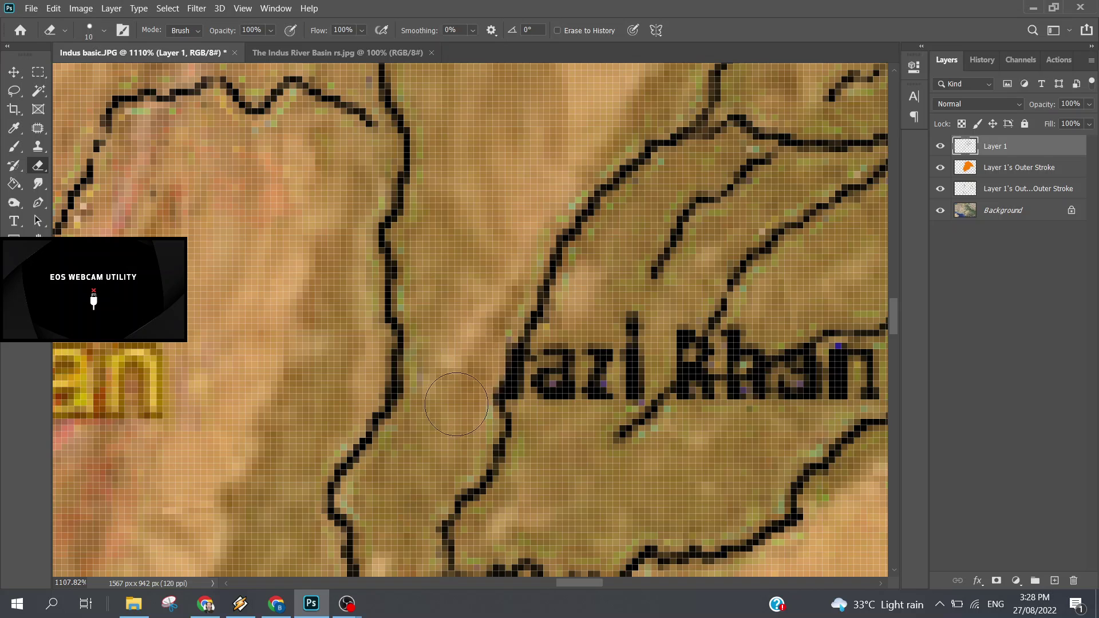
{"action": "mouse_move", "coordinate": [518, 372]}
{"action": "left_mouse_down"}
{"action": "mouse_move", "coordinate": [545, 380]}
{"action": "mouse_move", "coordinate": [651, 341]}
{"action": "mouse_move", "coordinate": [762, 345]}
{"action": "mouse_move", "coordinate": [798, 408]}
{"action": "left_mouse_up"}
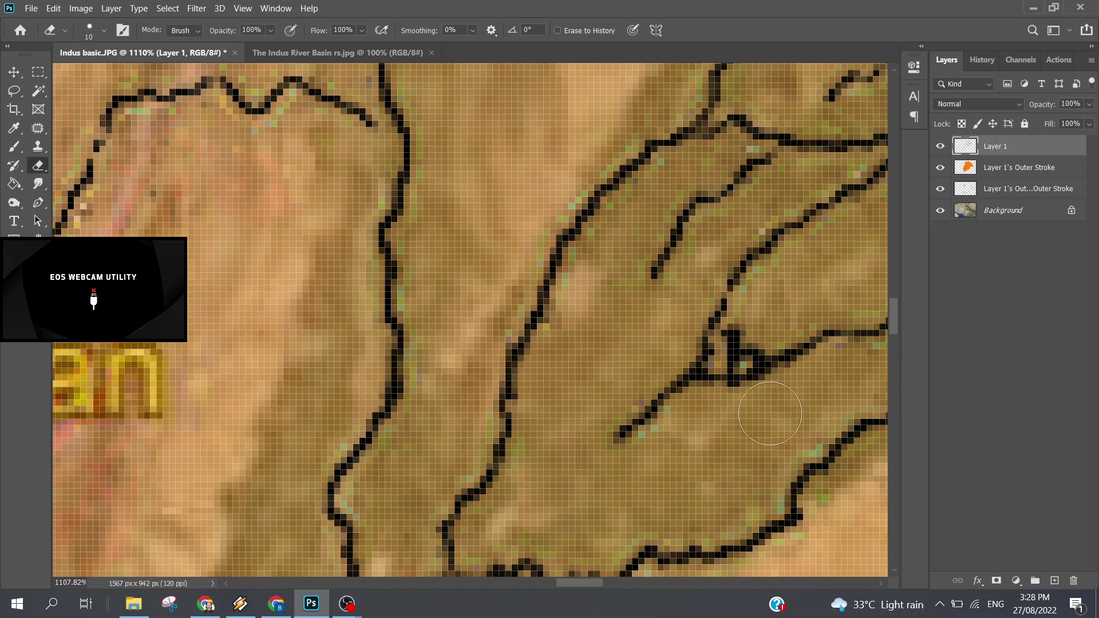
Step: Set the eraser to 6 px and erase the leftover letter fragments beside the river
{"action": "right_click", "coordinate": [774, 331]}
{"action": "left_click_drag", "start_coordinate": [860, 363], "coordinate": [857, 364]}
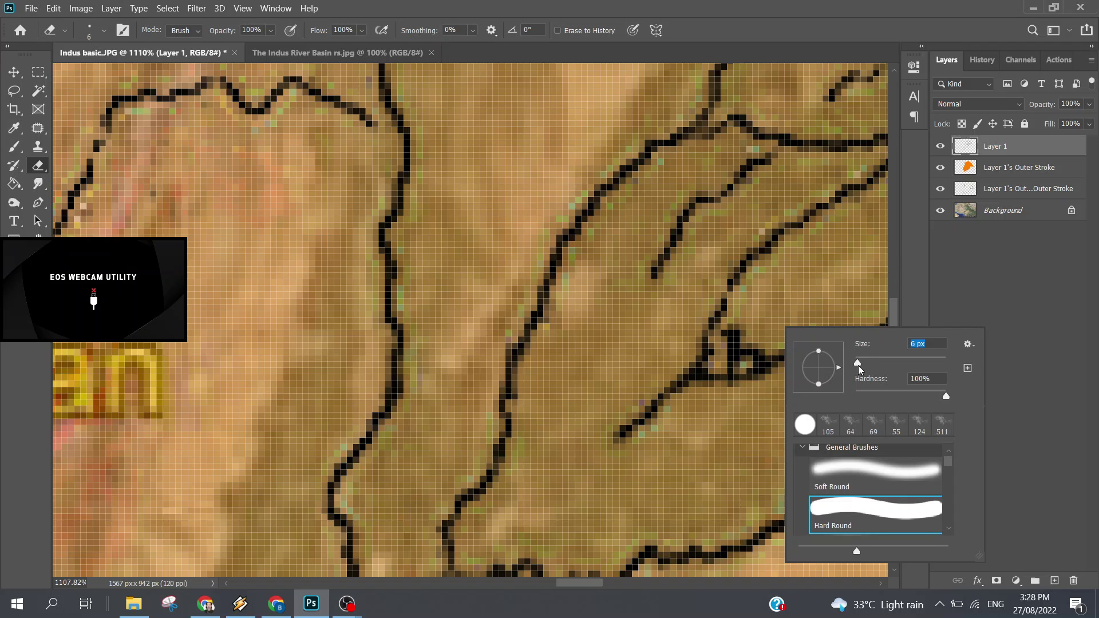
{"action": "key", "text": "Return"}
{"action": "mouse_move", "coordinate": [736, 357]}
{"action": "left_mouse_down"}
{"action": "mouse_move", "coordinate": [763, 355]}
{"action": "mouse_move", "coordinate": [736, 354]}
{"action": "left_mouse_up"}
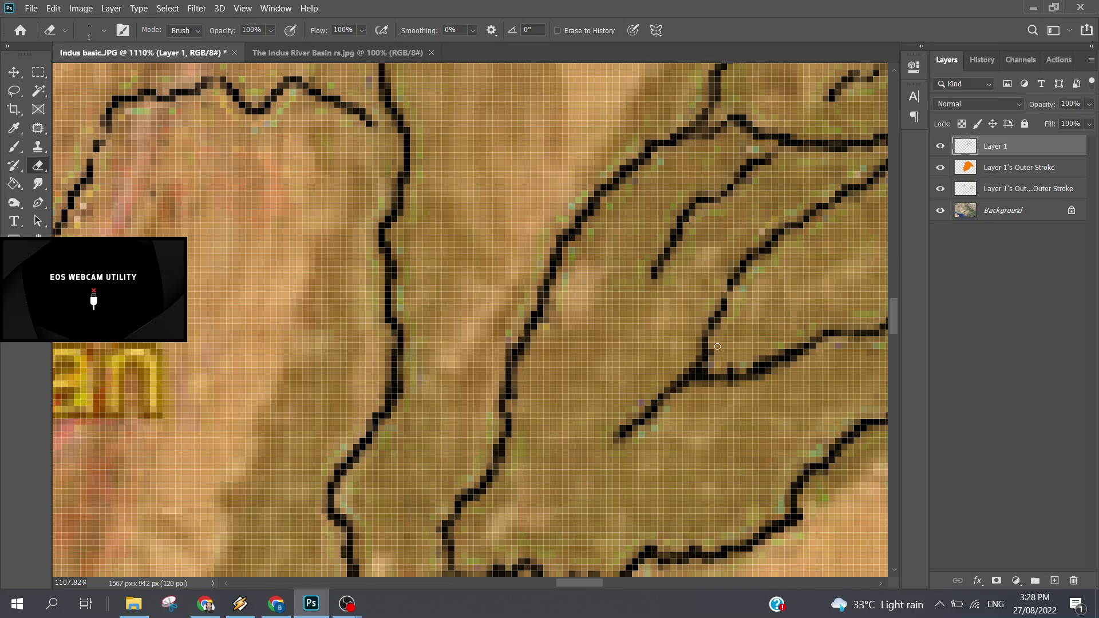
Step: Zoom out to about 85% to see the whole map with the outlined orange basin
{"action": "scroll", "coordinate": [747, 339], "scroll_direction": "down", "scroll_amount": 2}
{"action": "scroll", "coordinate": [750, 342], "scroll_direction": "down", "scroll_amount": 2}
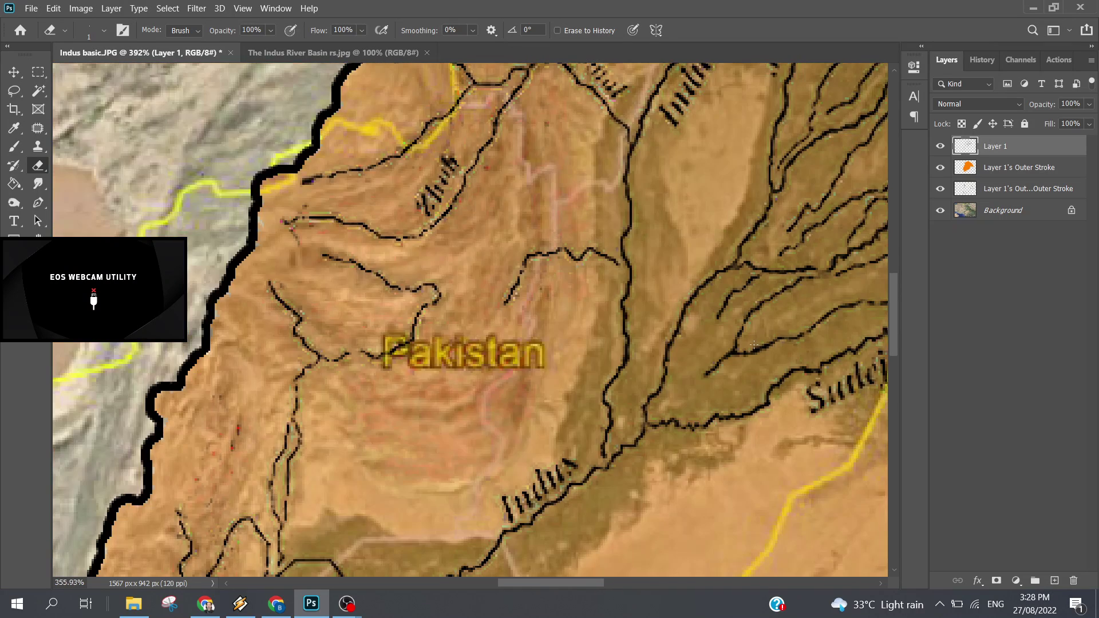
{"action": "scroll", "coordinate": [754, 346], "scroll_direction": "down", "scroll_amount": 2}
{"action": "scroll", "coordinate": [762, 395], "scroll_direction": "down", "scroll_amount": 2}
{"action": "scroll", "coordinate": [761, 396], "scroll_direction": "down", "scroll_amount": 2}
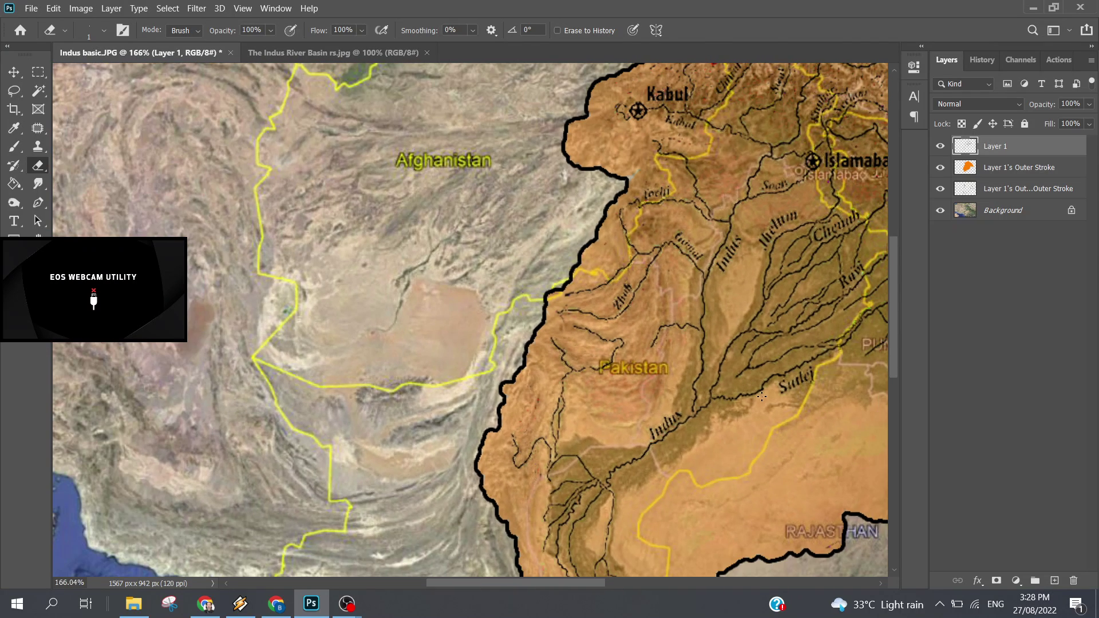
{"action": "scroll", "coordinate": [762, 399], "scroll_direction": "down", "scroll_amount": 2}
{"action": "scroll", "coordinate": [761, 401], "scroll_direction": "down", "scroll_amount": 1}
{"action": "scroll", "coordinate": [762, 401], "scroll_direction": "down", "scroll_amount": 2}
{"action": "scroll", "coordinate": [603, 429], "scroll_direction": "down", "scroll_amount": 1}
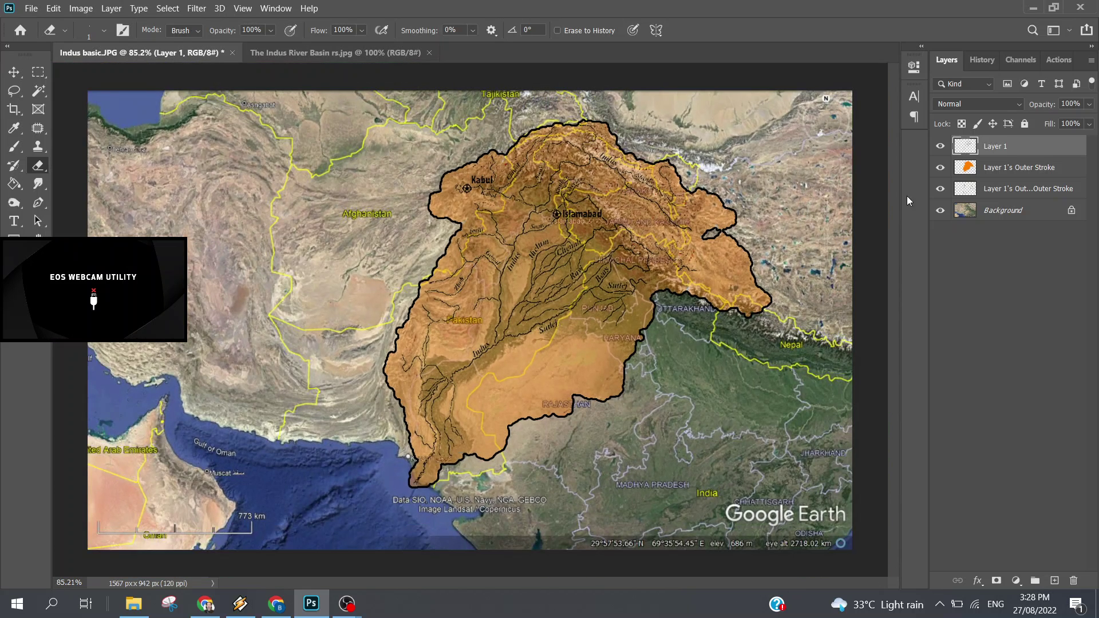
{"action": "left_click", "coordinate": [1006, 171]}
{"action": "key", "text": "ctrl+u"}
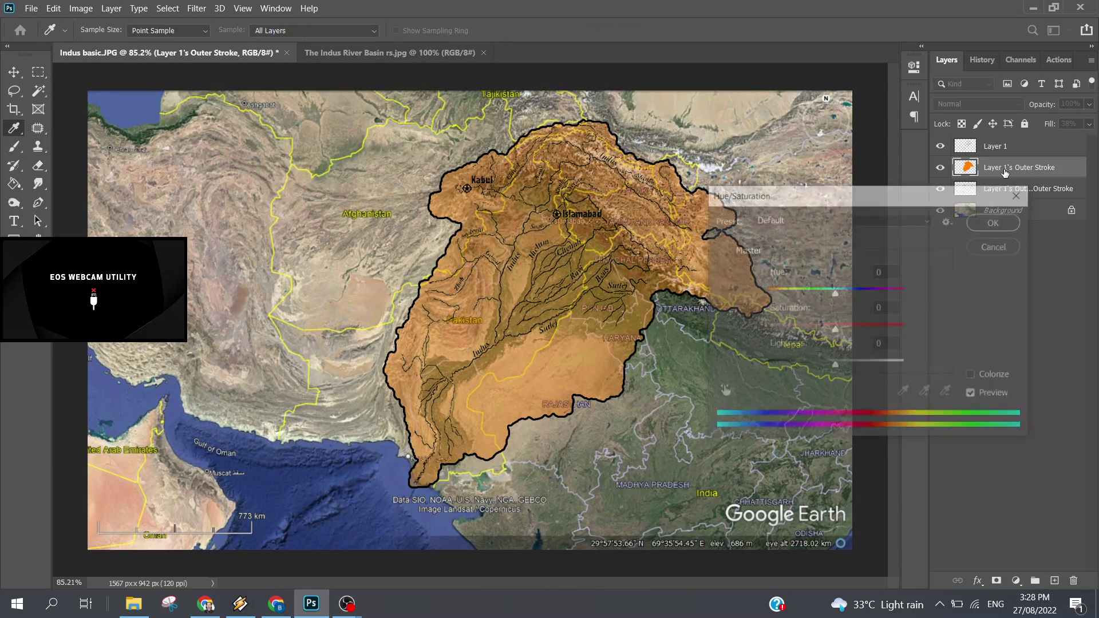
{"action": "left_click_drag", "start_coordinate": [888, 222], "coordinate": [1005, 270]}
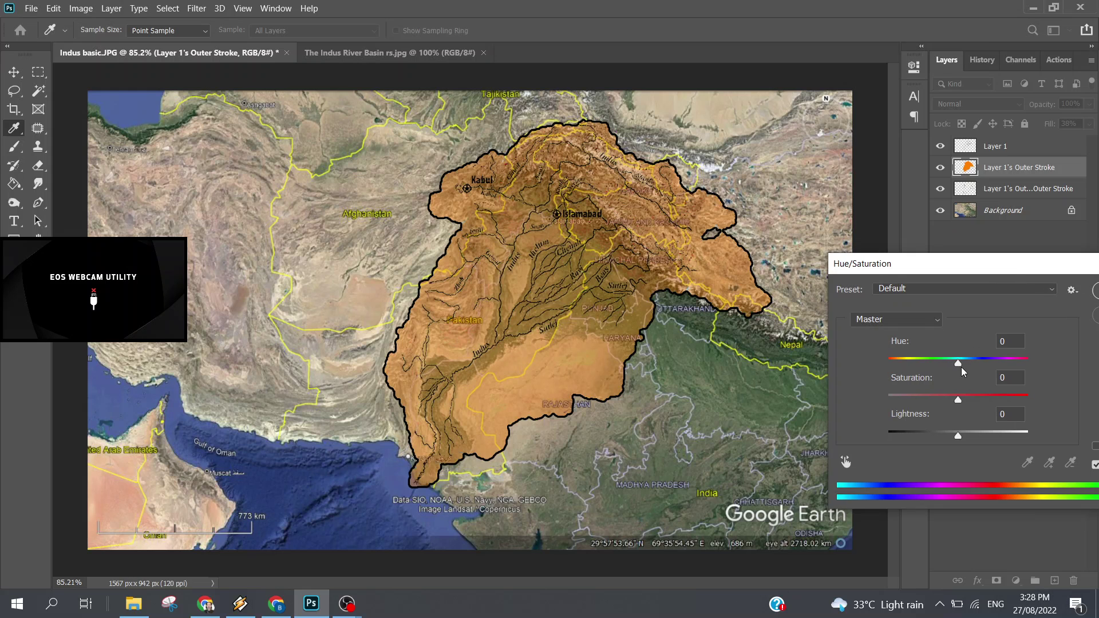
{"action": "left_click_drag", "start_coordinate": [958, 361], "coordinate": [866, 365]}
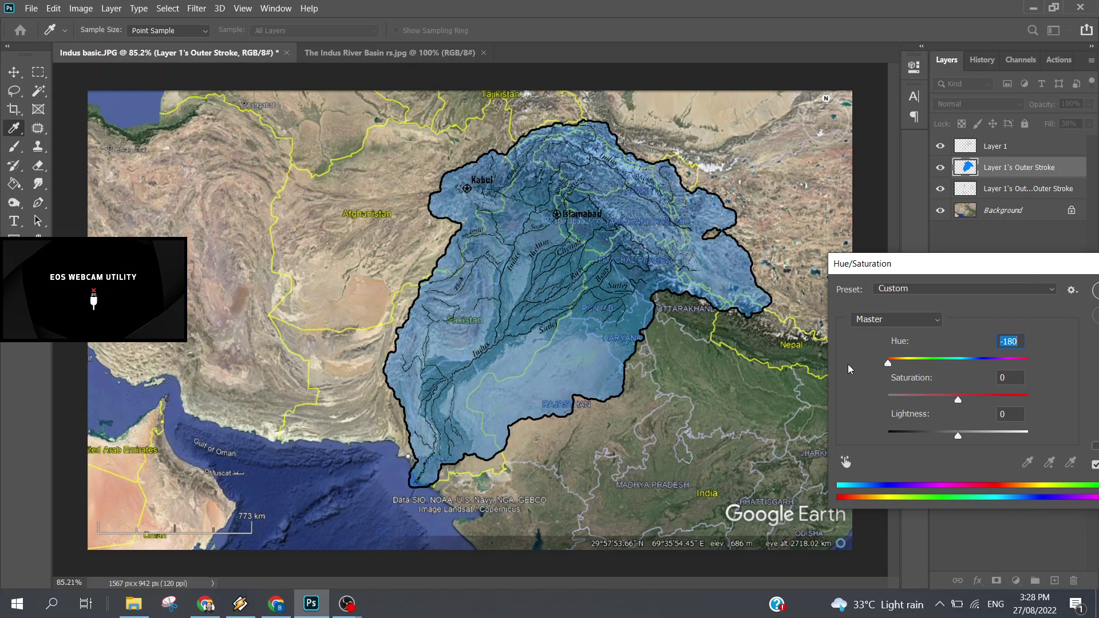
{"action": "mouse_move", "coordinate": [848, 364]}
{"action": "left_mouse_down"}
{"action": "mouse_move", "coordinate": [1088, 365]}
{"action": "mouse_move", "coordinate": [960, 364]}
{"action": "left_mouse_up"}
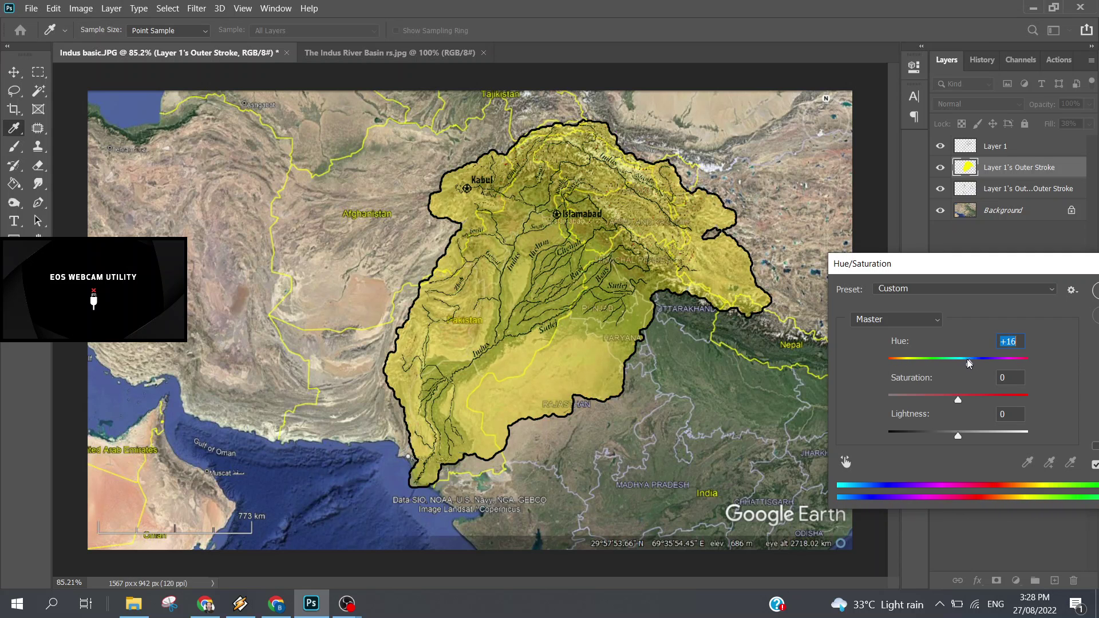
{"action": "left_click_drag", "start_coordinate": [958, 362], "coordinate": [866, 367]}
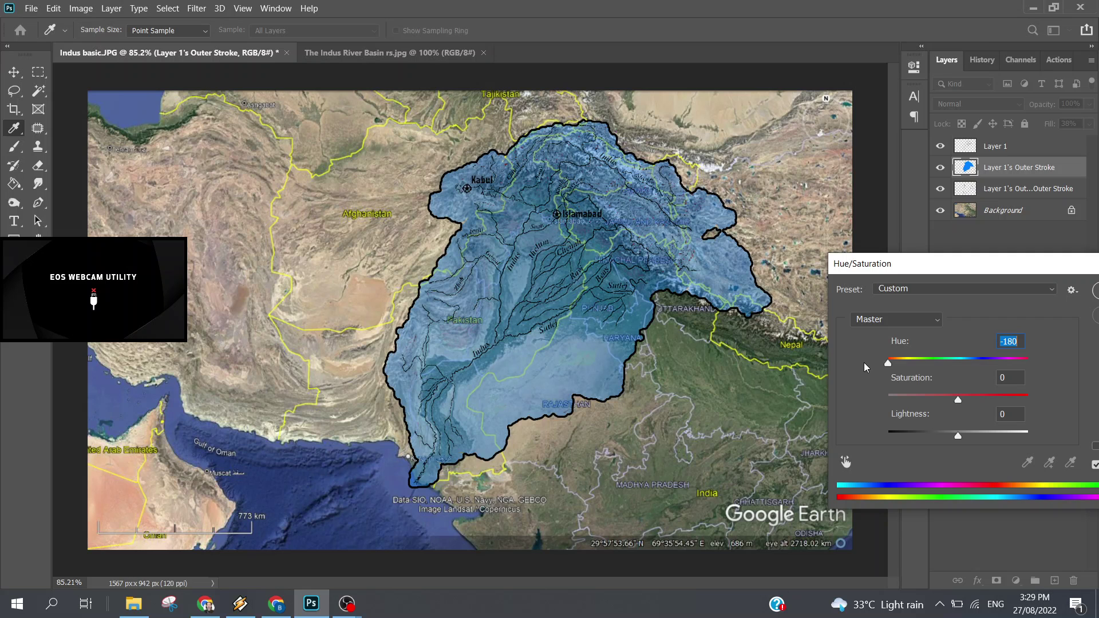
{"action": "mouse_move", "coordinate": [864, 362]}
{"action": "left_mouse_down"}
{"action": "mouse_move", "coordinate": [1022, 360]}
{"action": "mouse_move", "coordinate": [997, 363]}
{"action": "left_mouse_up"}
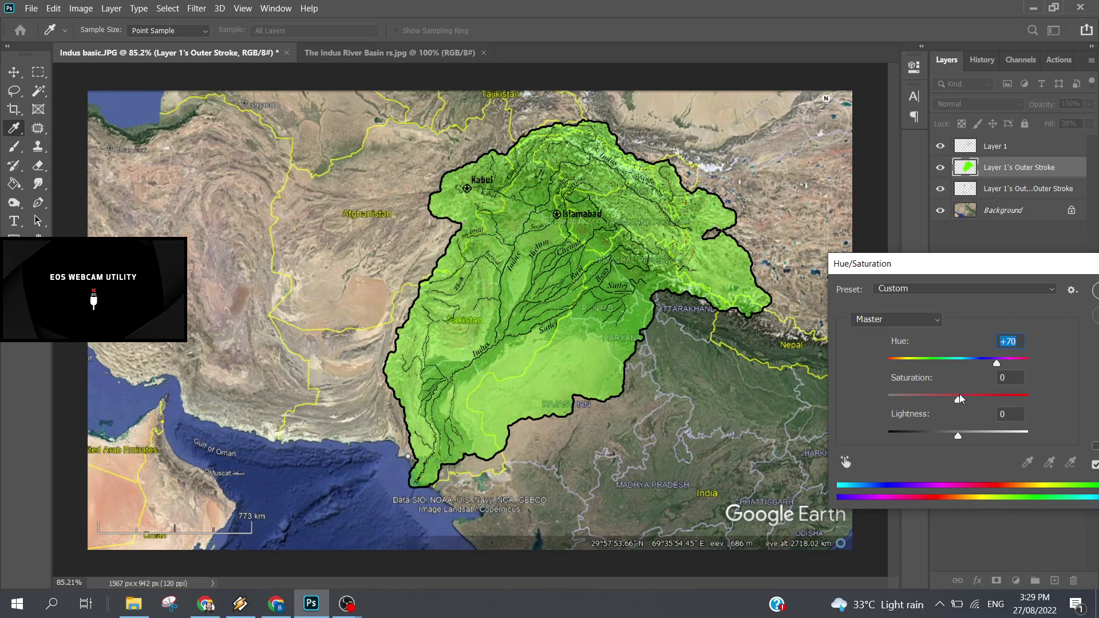
{"action": "mouse_move", "coordinate": [958, 400]}
{"action": "left_mouse_down"}
{"action": "mouse_move", "coordinate": [885, 403]}
{"action": "mouse_move", "coordinate": [1027, 403]}
{"action": "left_mouse_up"}
{"action": "left_click_drag", "start_coordinate": [999, 363], "coordinate": [1047, 361]}
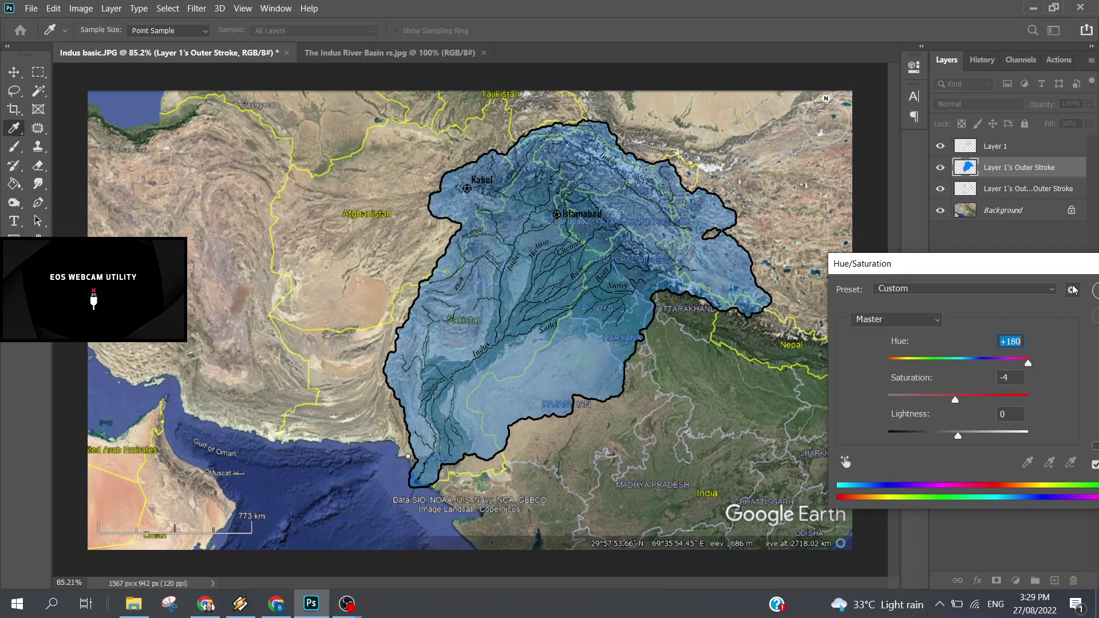
{"action": "left_click_drag", "start_coordinate": [1051, 262], "coordinate": [913, 263]}
{"action": "left_click", "coordinate": [998, 321]}
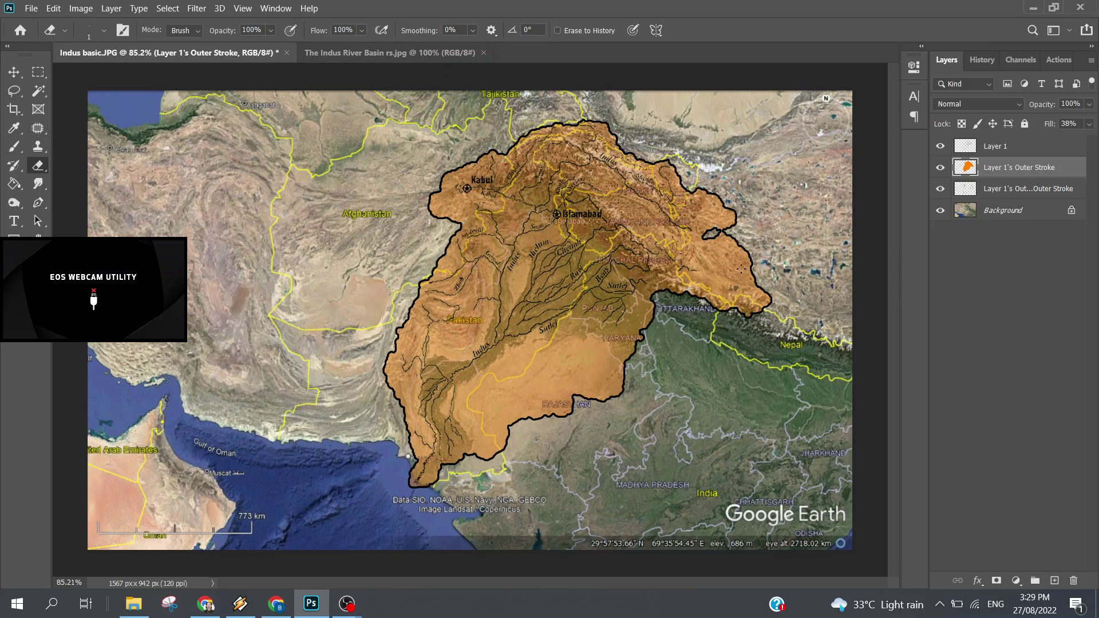
Step: Zoom in and lower Layer 1's Outer Stroke opacity to 4%
{"action": "scroll", "coordinate": [741, 268], "scroll_direction": "up", "scroll_amount": 1}
{"action": "scroll", "coordinate": [738, 264], "scroll_direction": "up", "scroll_amount": 1}
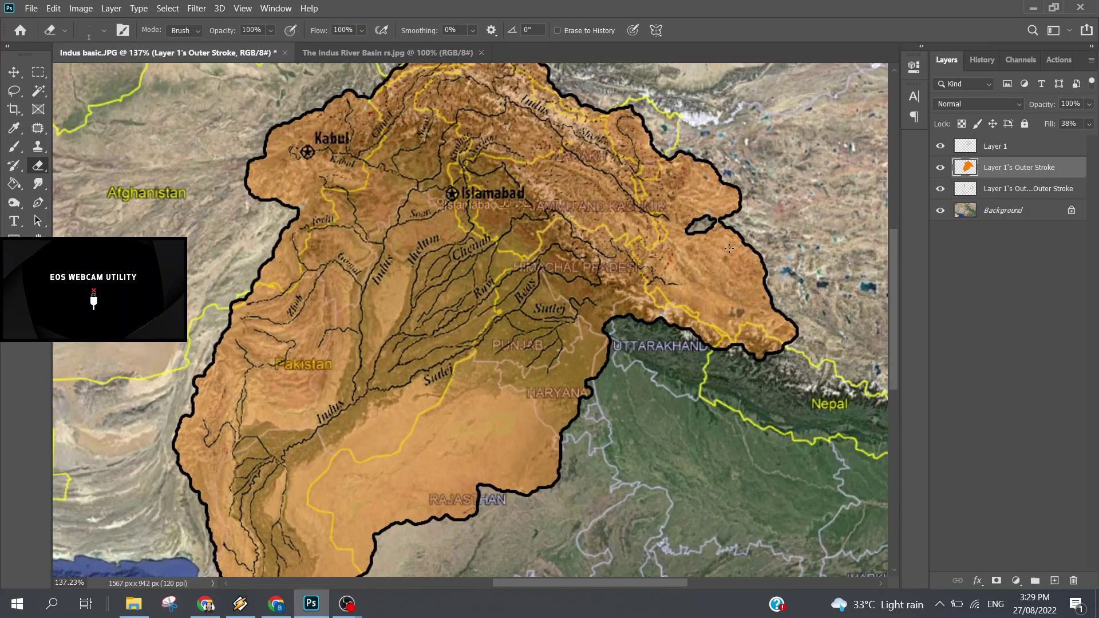
{"action": "scroll", "coordinate": [736, 258], "scroll_direction": "up", "scroll_amount": 1}
{"action": "scroll", "coordinate": [730, 249], "scroll_direction": "up", "scroll_amount": 1}
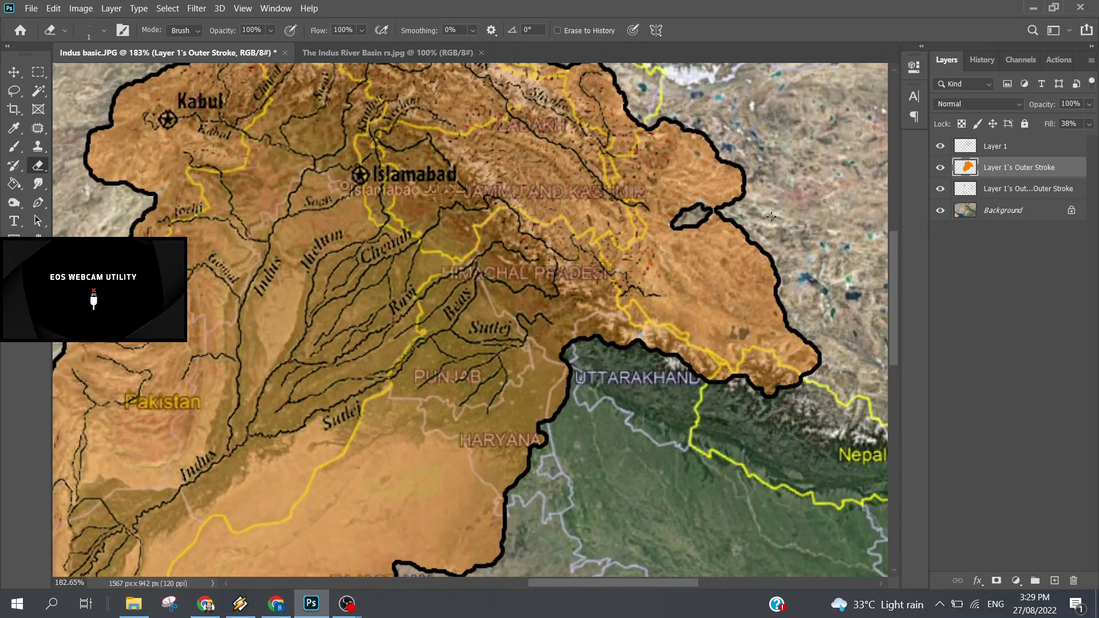
{"action": "left_click_drag", "start_coordinate": [1091, 105], "coordinate": [1026, 132]}
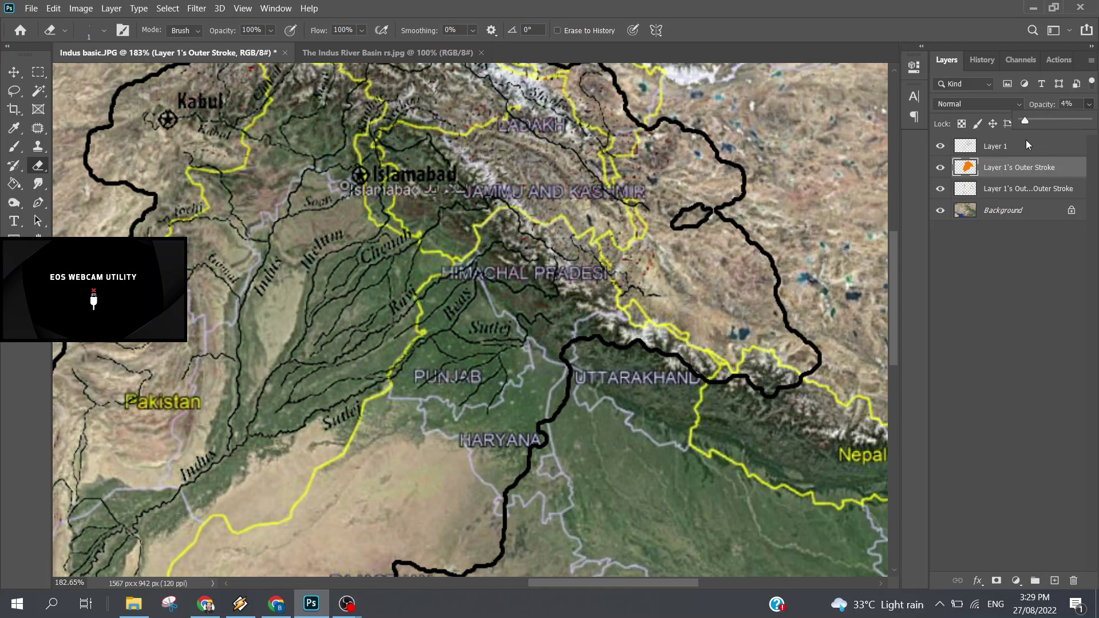
{"action": "mouse_move", "coordinate": [1028, 144]}
{"action": "left_mouse_down"}
{"action": "mouse_move", "coordinate": [1098, 141]}
{"action": "mouse_move", "coordinate": [1017, 143]}
{"action": "left_mouse_up"}
Step: With the Pen tool, start a path from the basin border toward Islamabad and down the Indus
{"action": "left_click", "coordinate": [38, 203]}
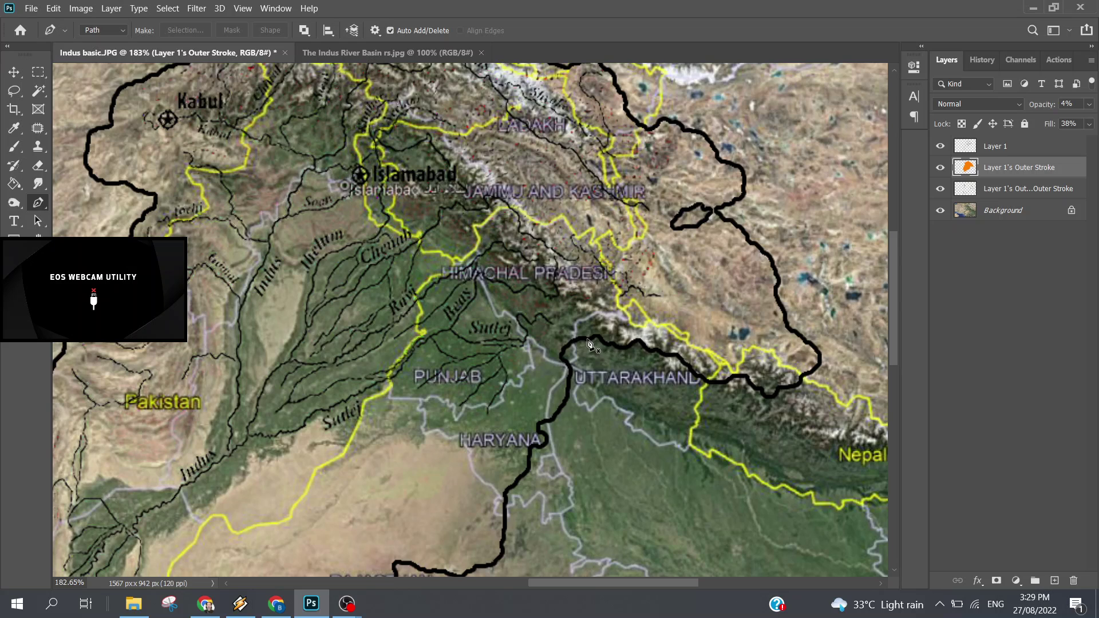
{"action": "mouse_move", "coordinate": [595, 342]}
{"action": "left_mouse_down"}
{"action": "mouse_move", "coordinate": [473, 211]}
{"action": "mouse_move", "coordinate": [401, 166]}
{"action": "mouse_move", "coordinate": [278, 183]}
{"action": "mouse_move", "coordinate": [264, 211]}
{"action": "left_mouse_up"}
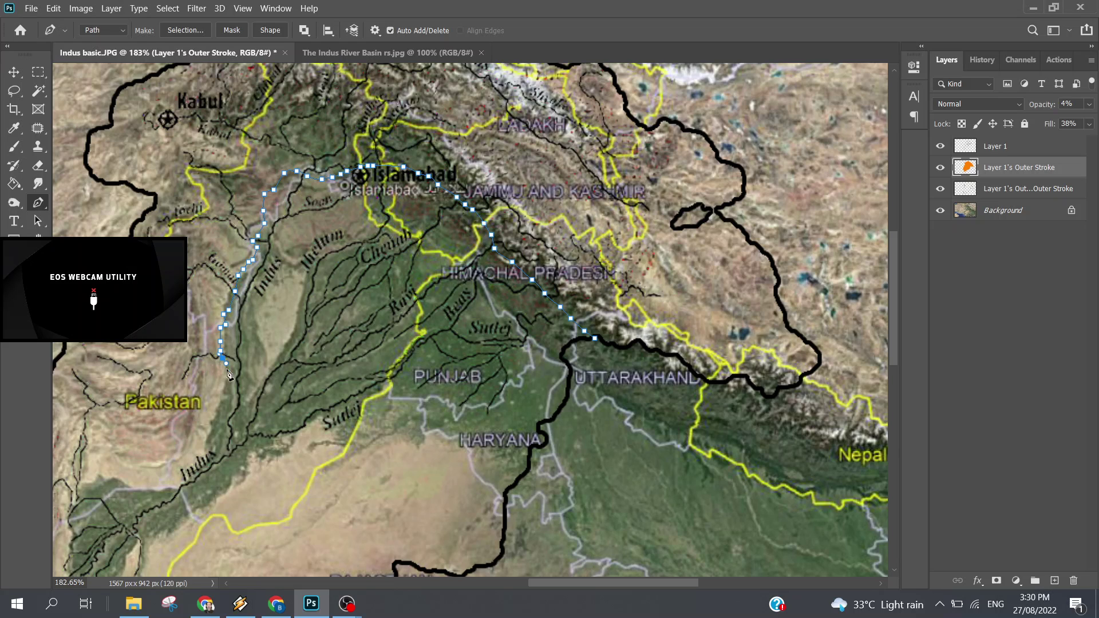
{"action": "left_click_drag", "start_coordinate": [215, 422], "coordinate": [197, 465]}
{"action": "left_click", "coordinate": [172, 488]}
{"action": "left_click", "coordinate": [129, 482]}
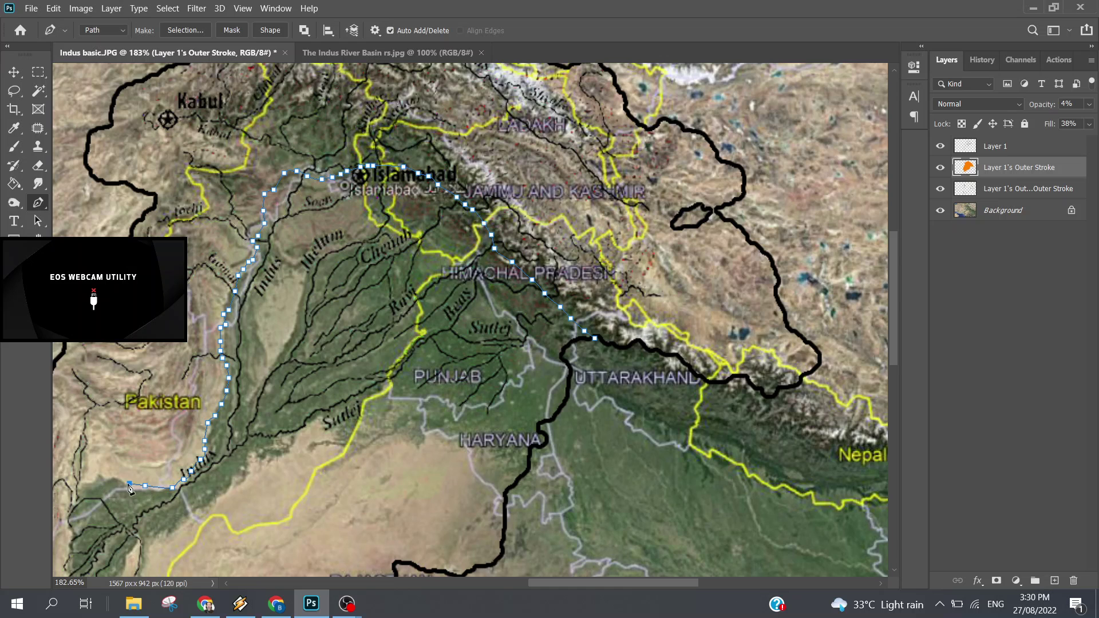
Step: Extend the path down the river to Karachi and northwest along the coast
{"action": "scroll", "coordinate": [101, 465], "scroll_direction": "down", "scroll_amount": 3}
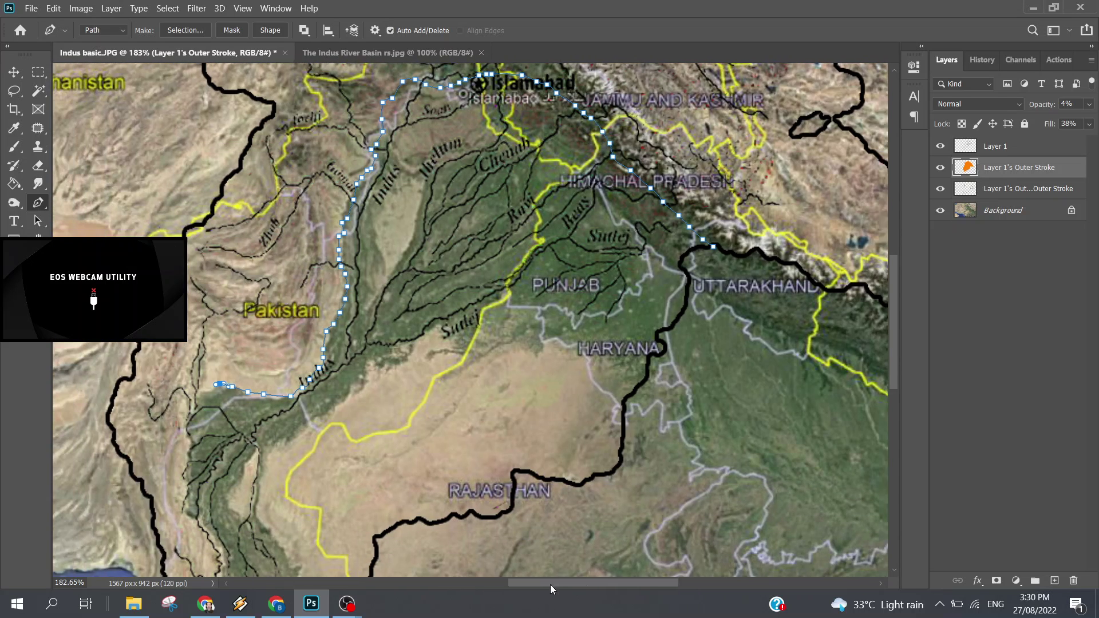
{"action": "left_click_drag", "start_coordinate": [587, 582], "coordinate": [521, 582]}
{"action": "scroll", "coordinate": [473, 491], "scroll_direction": "down", "scroll_amount": 2}
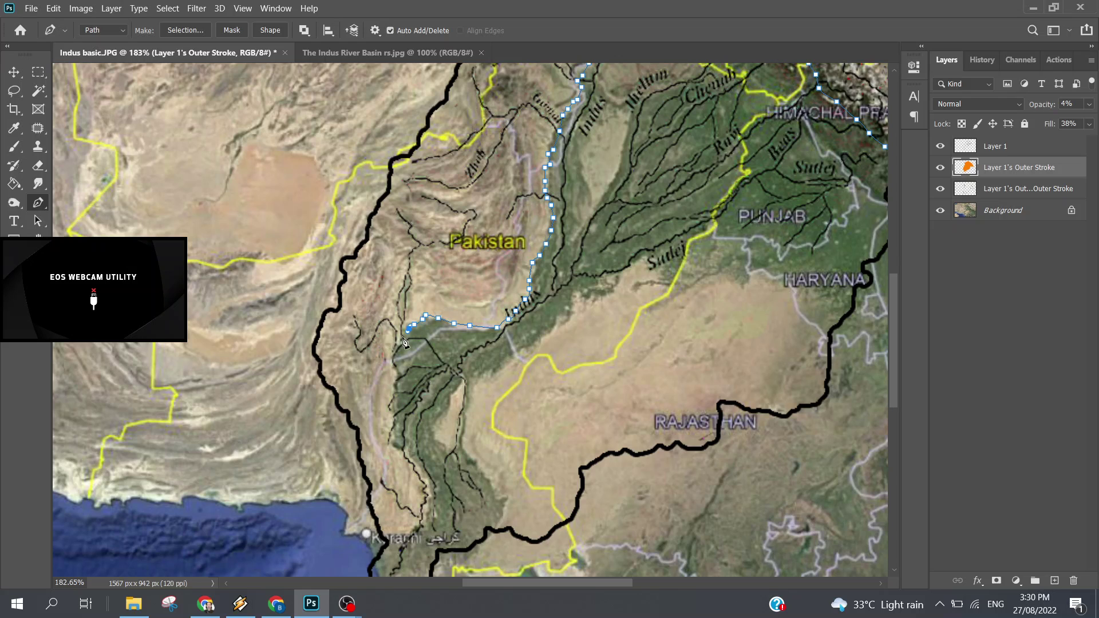
{"action": "left_click", "coordinate": [396, 404]}
{"action": "left_click", "coordinate": [389, 539]}
{"action": "left_click", "coordinate": [286, 437]}
{"action": "left_click", "coordinate": [261, 348]}
{"action": "left_click", "coordinate": [260, 319]}
Step: Carry the path north and then east toward Nepal
{"action": "scroll", "coordinate": [269, 306], "scroll_direction": "down", "scroll_amount": 5}
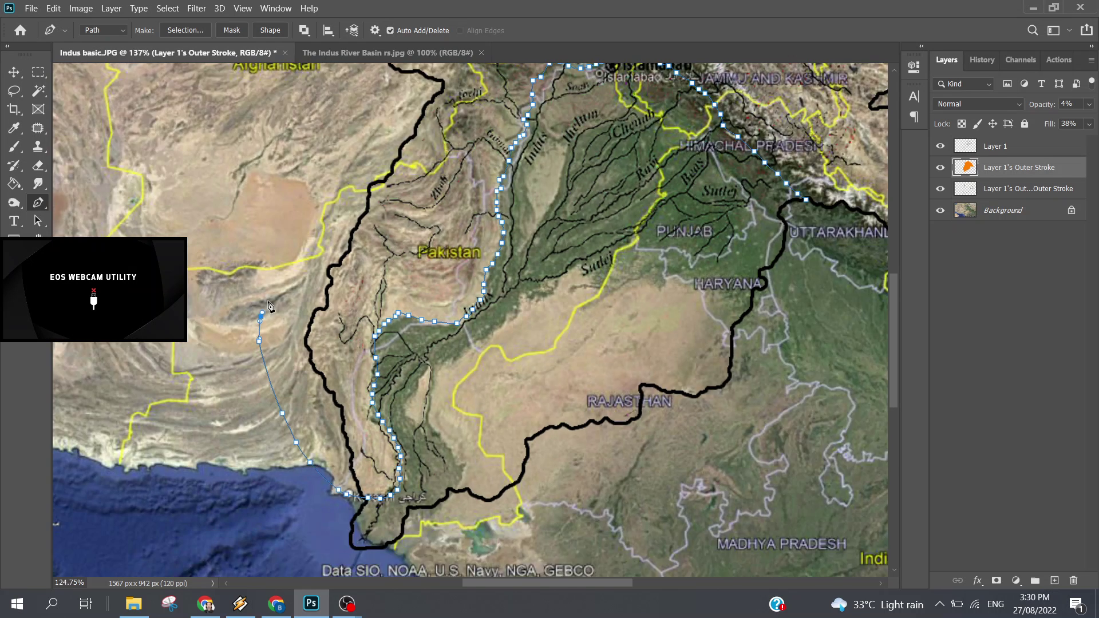
{"action": "left_click", "coordinate": [383, 182]}
{"action": "left_click", "coordinate": [463, 134]}
{"action": "left_click", "coordinate": [540, 104]}
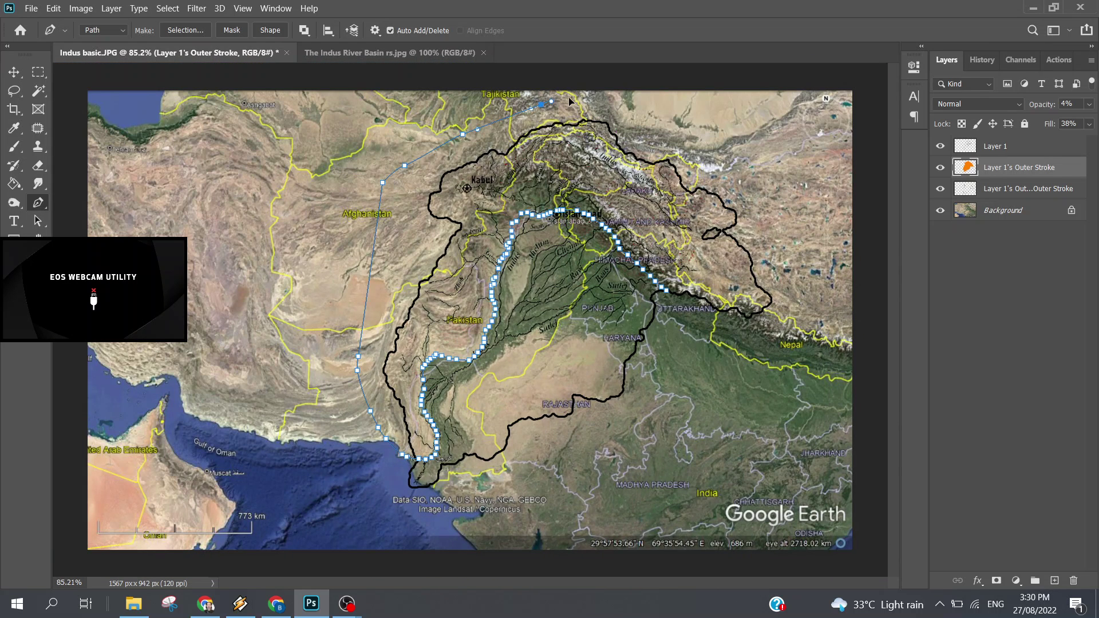
{"action": "left_click", "coordinate": [592, 98]}
{"action": "left_click", "coordinate": [673, 115]}
{"action": "left_click", "coordinate": [722, 161]}
Step: Bring the path south past Nepal, back west, and join it onto the river path
{"action": "left_click", "coordinate": [753, 216]}
{"action": "left_click", "coordinate": [771, 255]}
{"action": "left_click", "coordinate": [773, 290]}
{"action": "left_click", "coordinate": [738, 326]}
{"action": "left_click", "coordinate": [690, 329]}
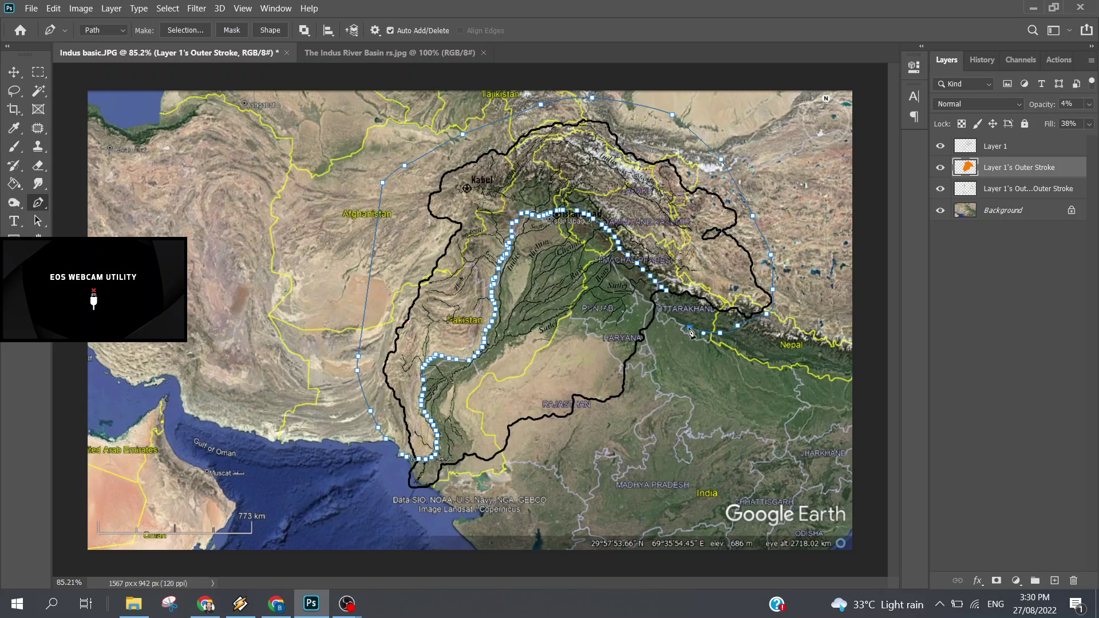
{"action": "left_click", "coordinate": [668, 293]}
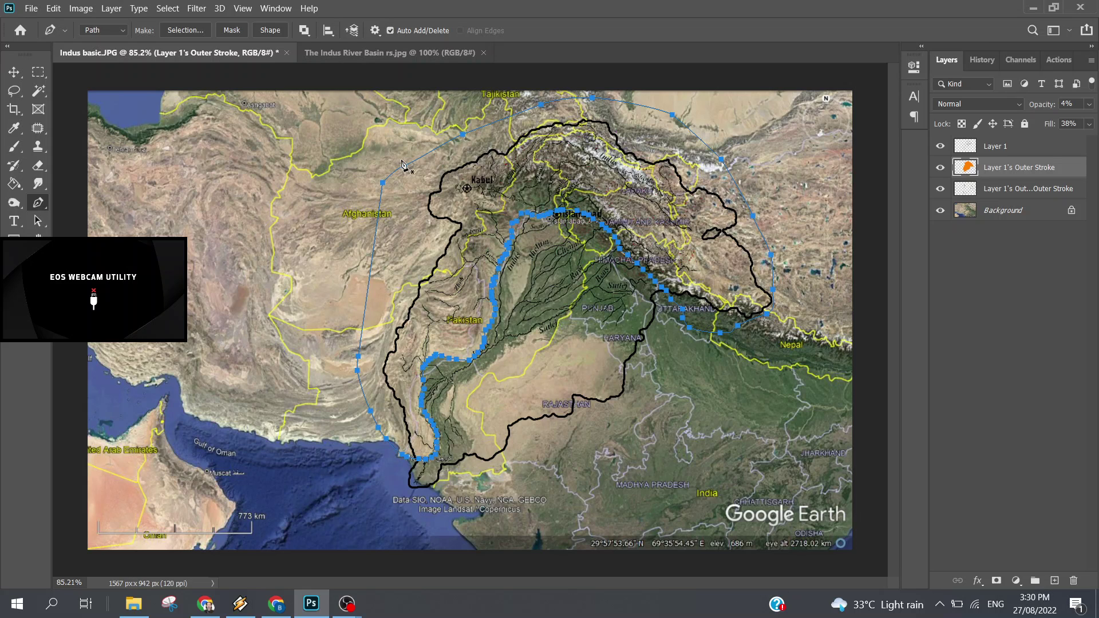
Step: Convert the drawn path into a selection with Make Selection
{"action": "right_click", "coordinate": [407, 170]}
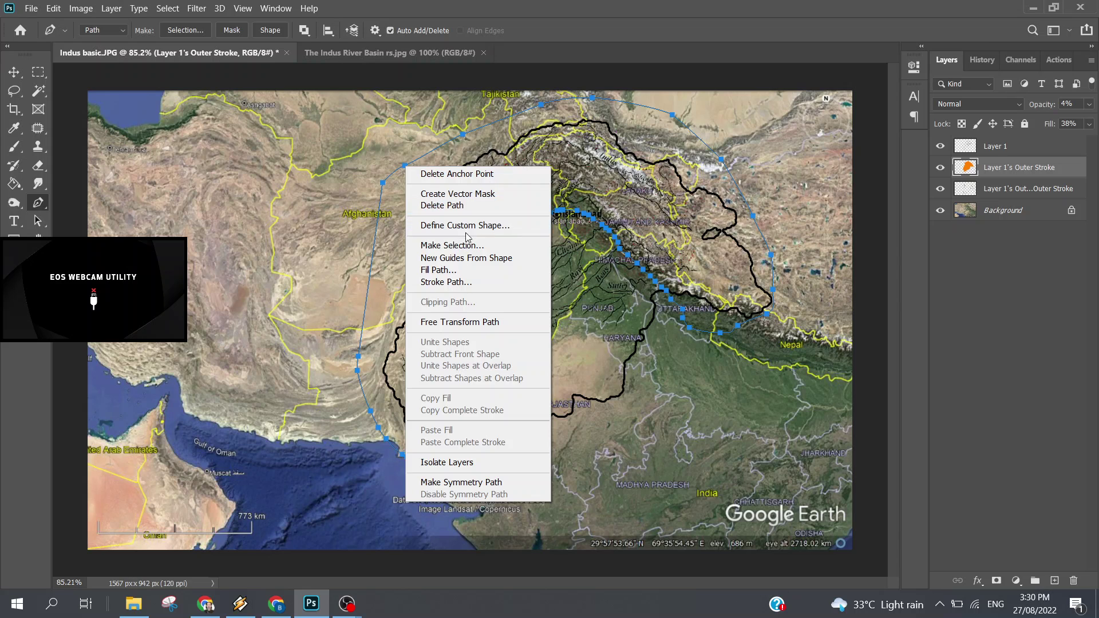
{"action": "left_click", "coordinate": [473, 245]}
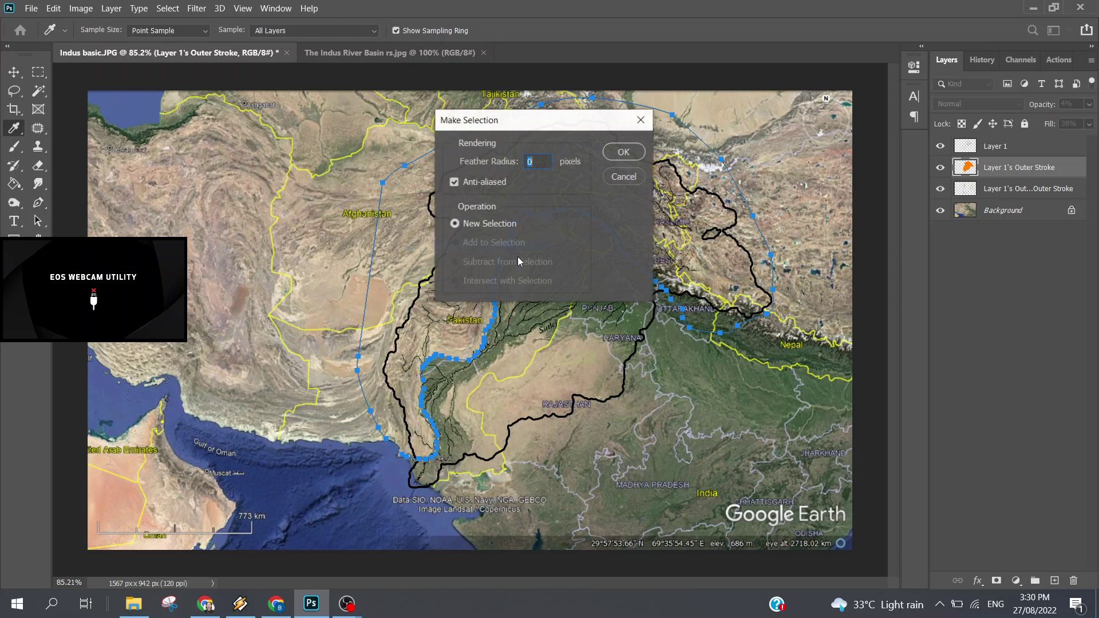
{"action": "left_click", "coordinate": [624, 152]}
Step: Raise the Outer Stroke layer opacity from 4% to 100%
{"action": "scroll", "coordinate": [656, 291], "scroll_direction": "up", "scroll_amount": 3}
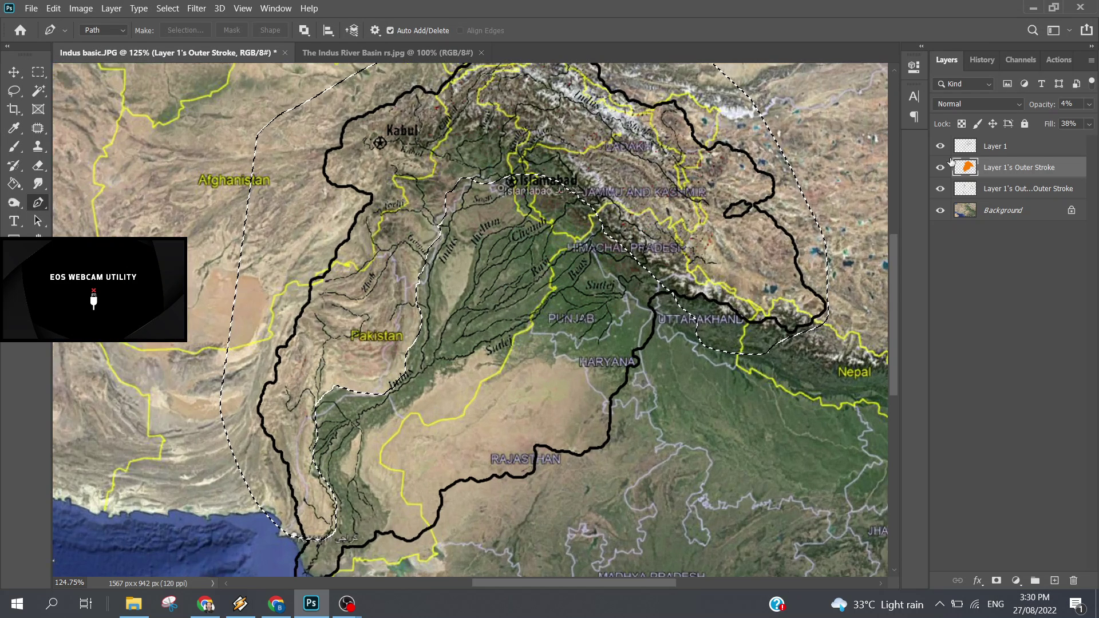
{"action": "left_click", "coordinate": [1089, 103]}
{"action": "left_click_drag", "start_coordinate": [1026, 120], "coordinate": [1090, 120]}
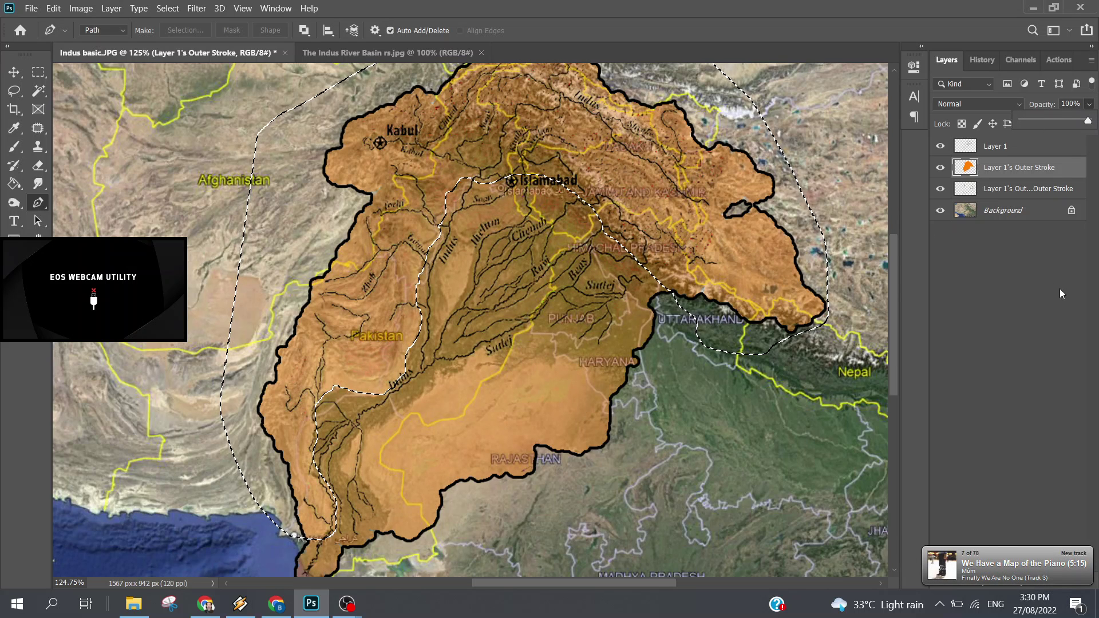
Step: Tint the selected upper basin red with Hue/Saturation: Hue about -21, saturation raised
{"action": "key", "text": "ctrl+u"}
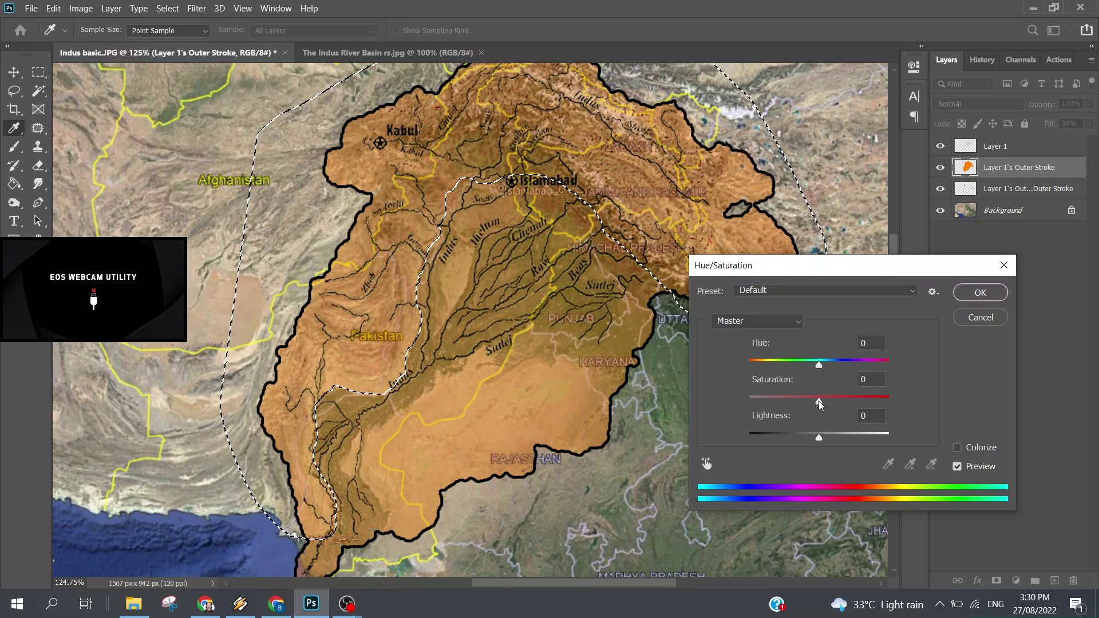
{"action": "mouse_move", "coordinate": [819, 402]}
{"action": "left_mouse_down"}
{"action": "mouse_move", "coordinate": [748, 403]}
{"action": "mouse_move", "coordinate": [816, 402]}
{"action": "left_mouse_up"}
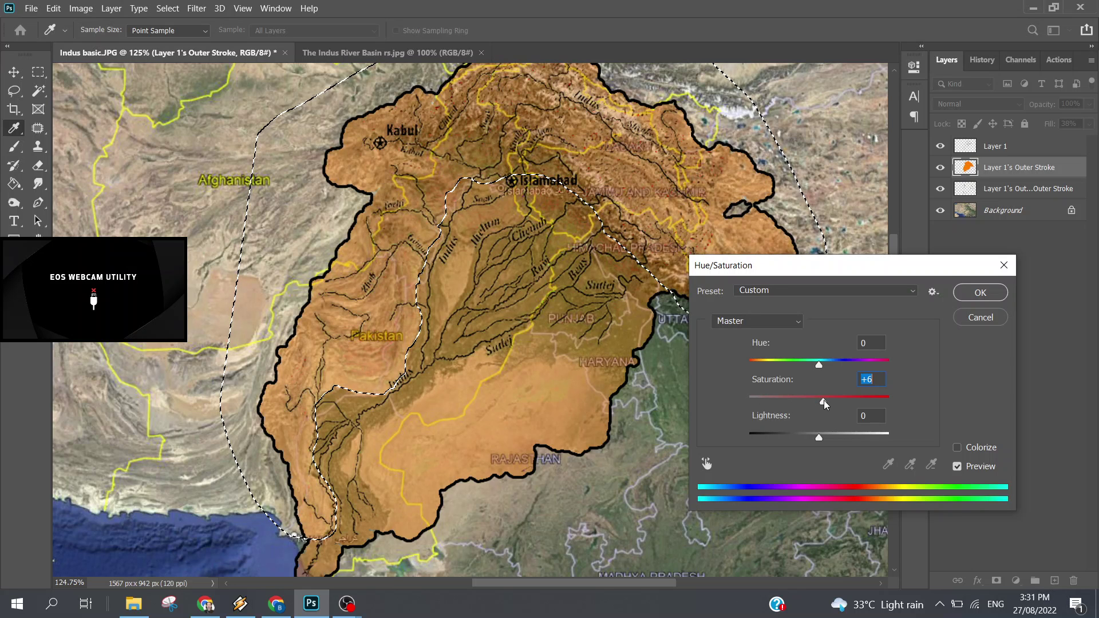
{"action": "left_click_drag", "start_coordinate": [819, 365], "coordinate": [709, 367]}
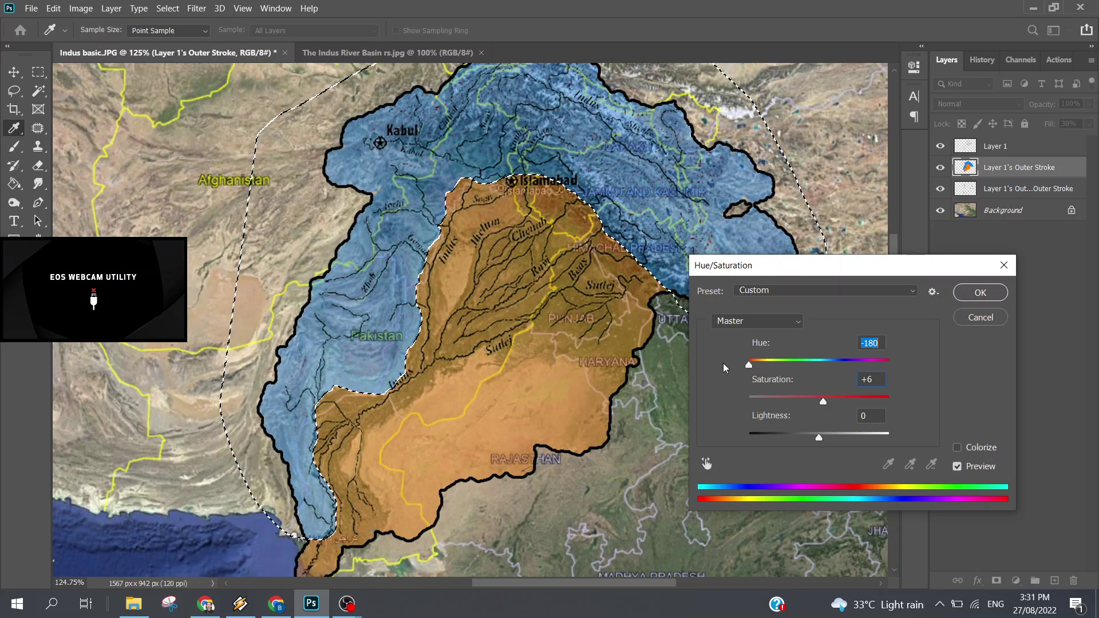
{"action": "mouse_move", "coordinate": [749, 365]}
{"action": "left_mouse_down"}
{"action": "mouse_move", "coordinate": [863, 361]}
{"action": "mouse_move", "coordinate": [802, 360]}
{"action": "left_mouse_up"}
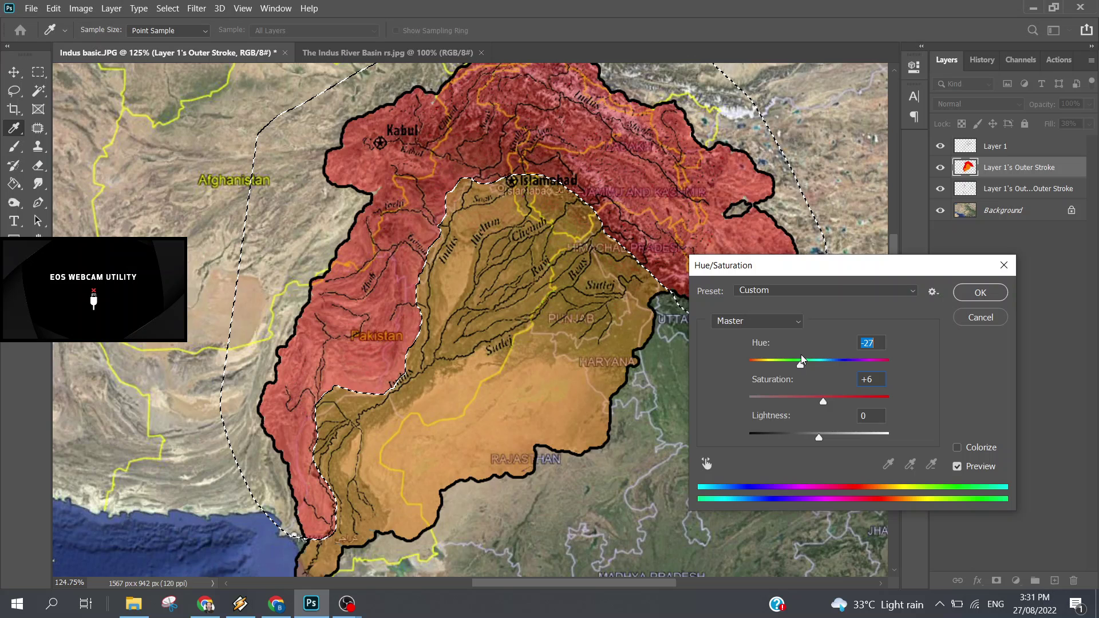
{"action": "left_click_drag", "start_coordinate": [802, 357], "coordinate": [805, 358]}
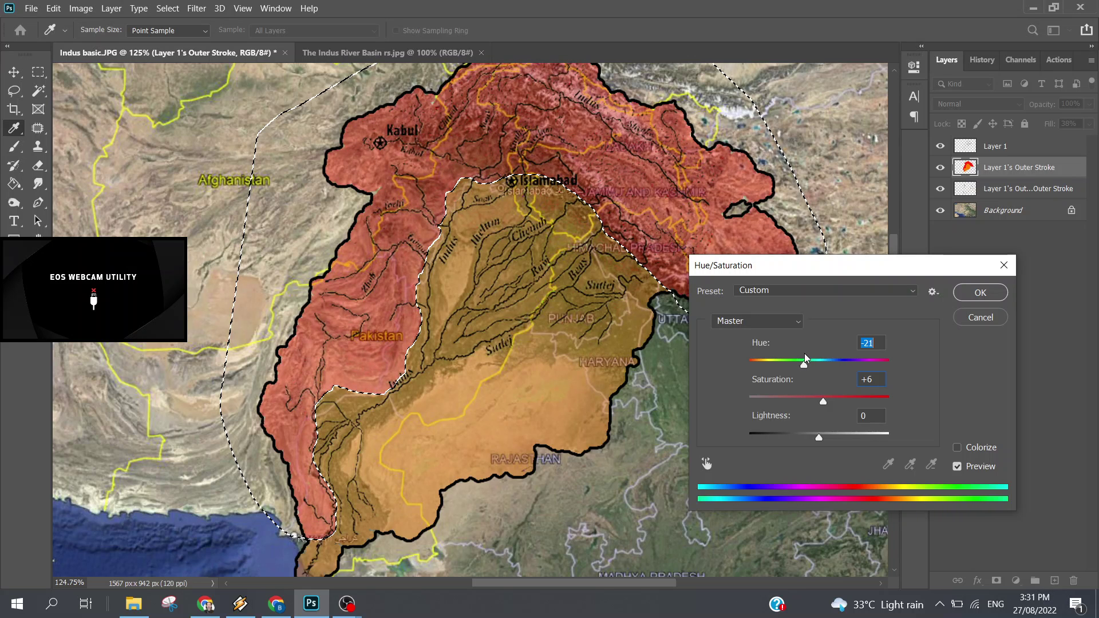
{"action": "left_click", "coordinate": [874, 404]}
{"action": "left_click", "coordinate": [978, 291]}
{"action": "key", "text": "p"}
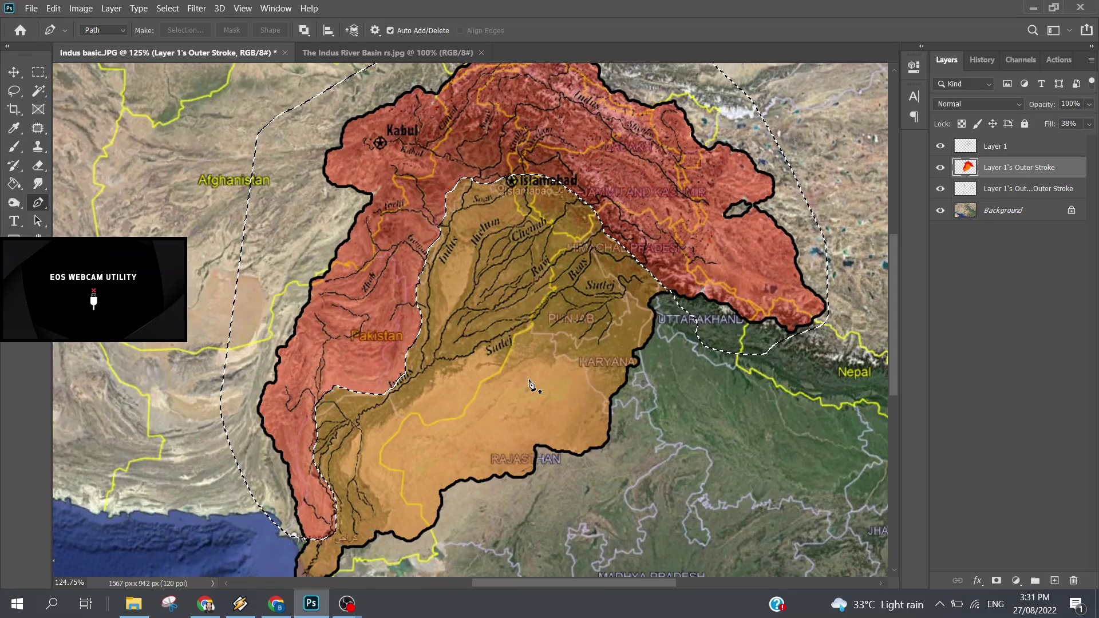
Step: Zoom out and back in to review the red-and-orange basin
{"action": "scroll", "coordinate": [532, 385], "scroll_direction": "down", "scroll_amount": 2}
{"action": "scroll", "coordinate": [531, 386], "scroll_direction": "up", "scroll_amount": 2}
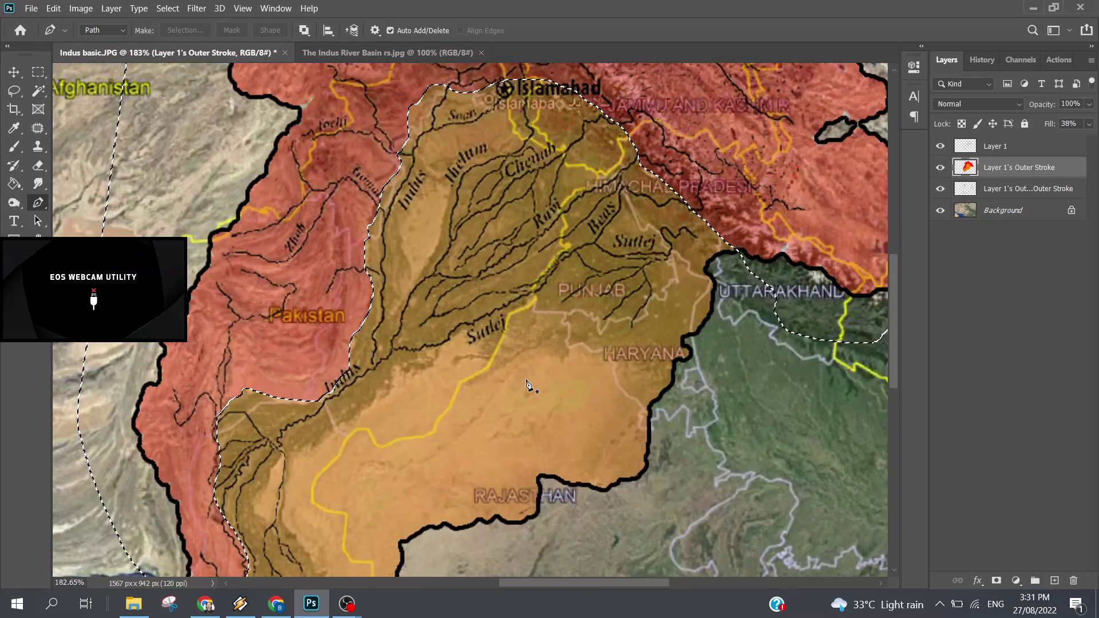
{"action": "scroll", "coordinate": [530, 386], "scroll_direction": "up", "scroll_amount": 1}
{"action": "scroll", "coordinate": [527, 387], "scroll_direction": "up", "scroll_amount": 1}
{"action": "scroll", "coordinate": [526, 387], "scroll_direction": "up", "scroll_amount": 1}
{"action": "scroll", "coordinate": [525, 387], "scroll_direction": "down", "scroll_amount": 3}
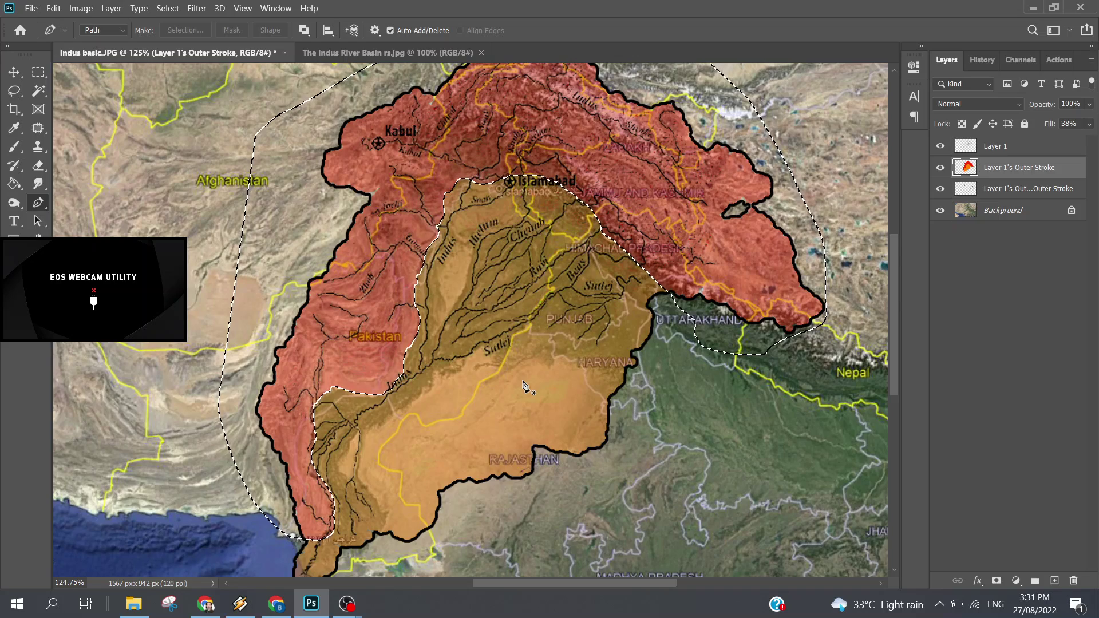
{"action": "scroll", "coordinate": [526, 386], "scroll_direction": "down", "scroll_amount": 2}
{"action": "scroll", "coordinate": [515, 389], "scroll_direction": "down", "scroll_amount": 2}
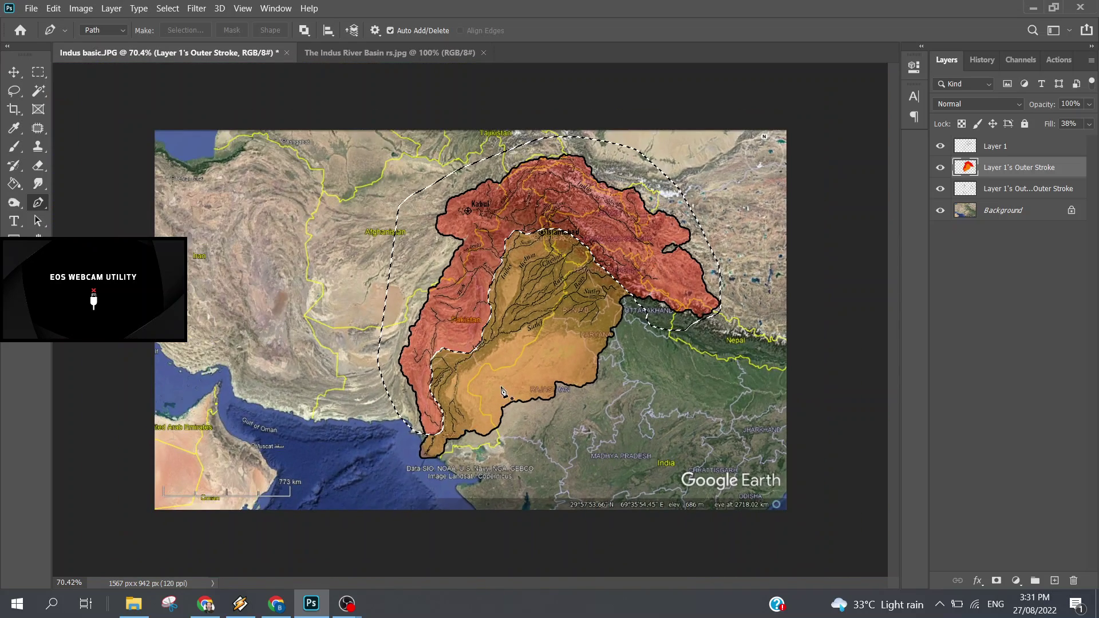
Step: With the Lasso tool active, deselect the basin and zoom back in
{"action": "left_click", "coordinate": [14, 90]}
{"action": "left_click", "coordinate": [253, 257]}
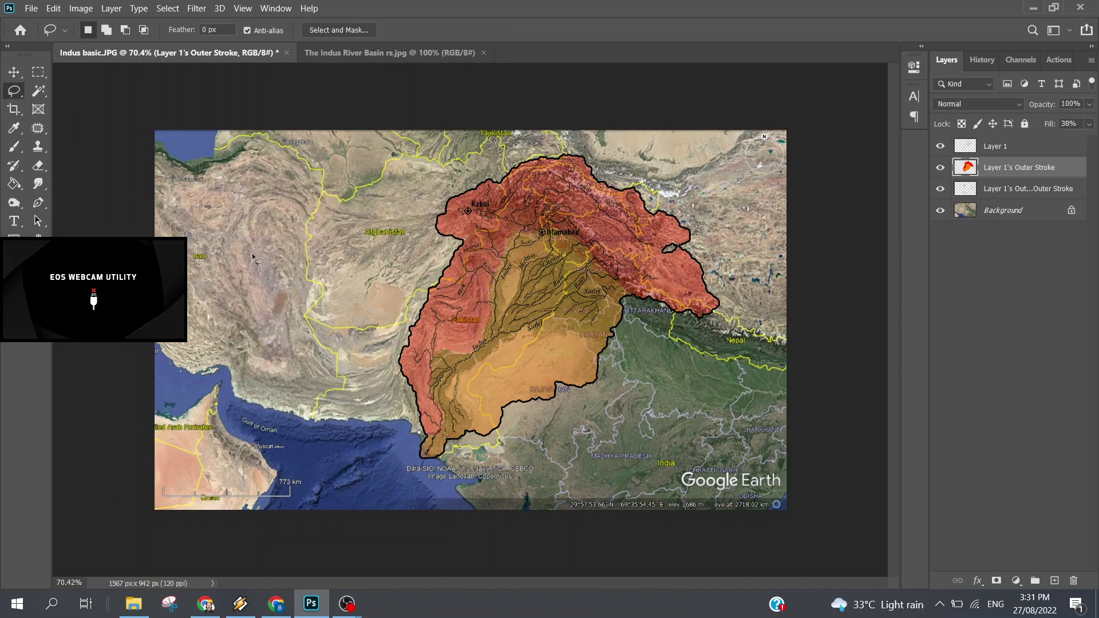
{"action": "scroll", "coordinate": [422, 399], "scroll_direction": "up", "scroll_amount": 1}
{"action": "scroll", "coordinate": [494, 348], "scroll_direction": "up", "scroll_amount": 1}
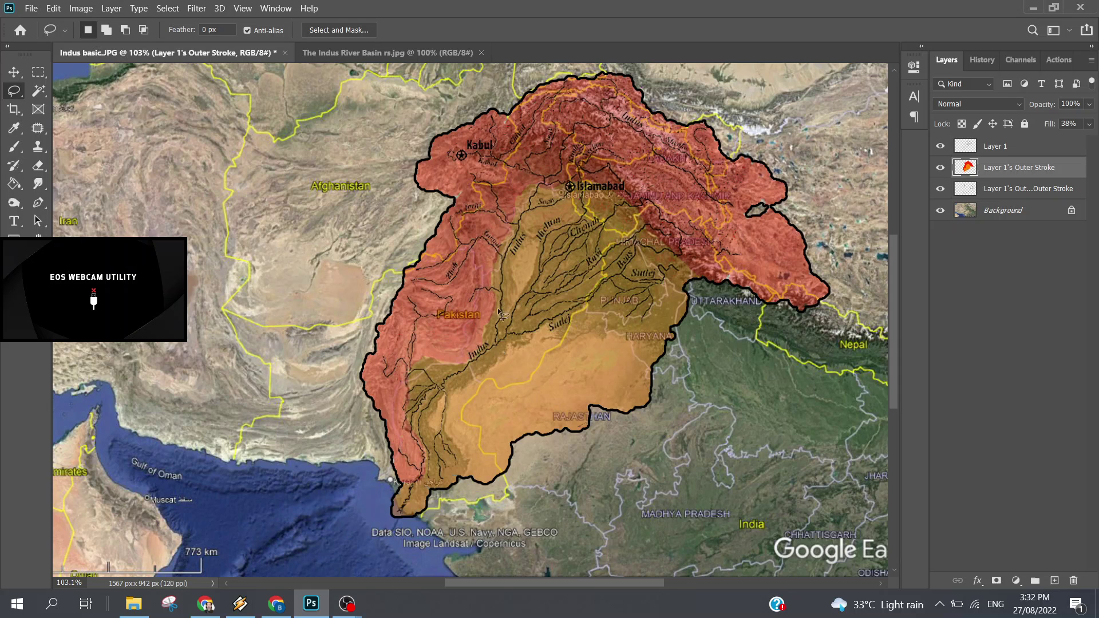
{"action": "scroll", "coordinate": [504, 398], "scroll_direction": "down", "scroll_amount": 2}
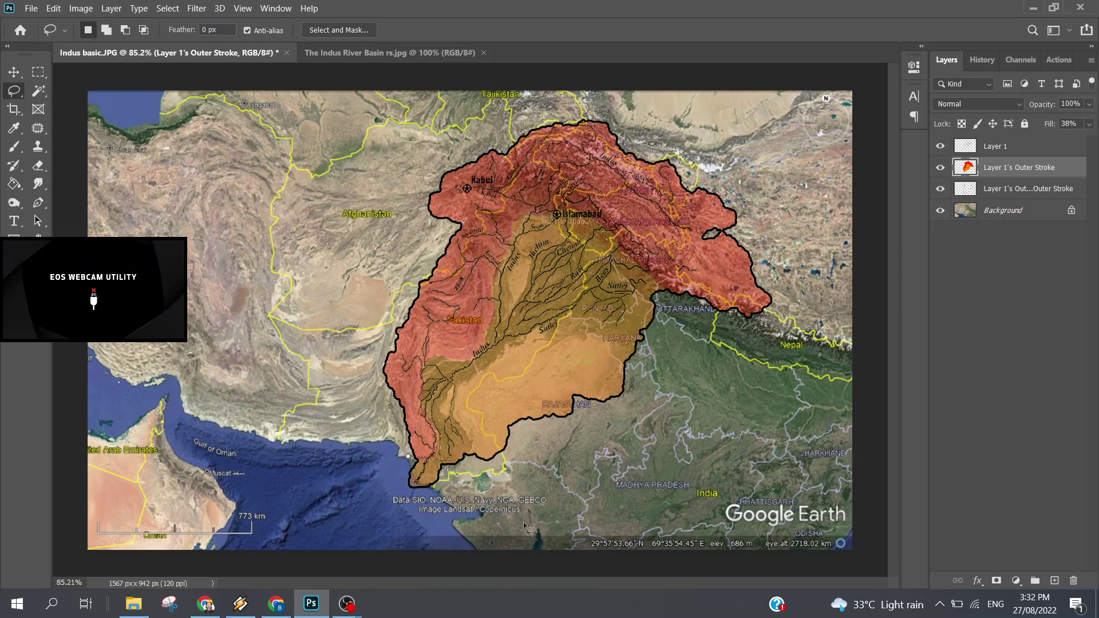
{"action": "scroll", "coordinate": [691, 319], "scroll_direction": "up", "scroll_amount": 2}
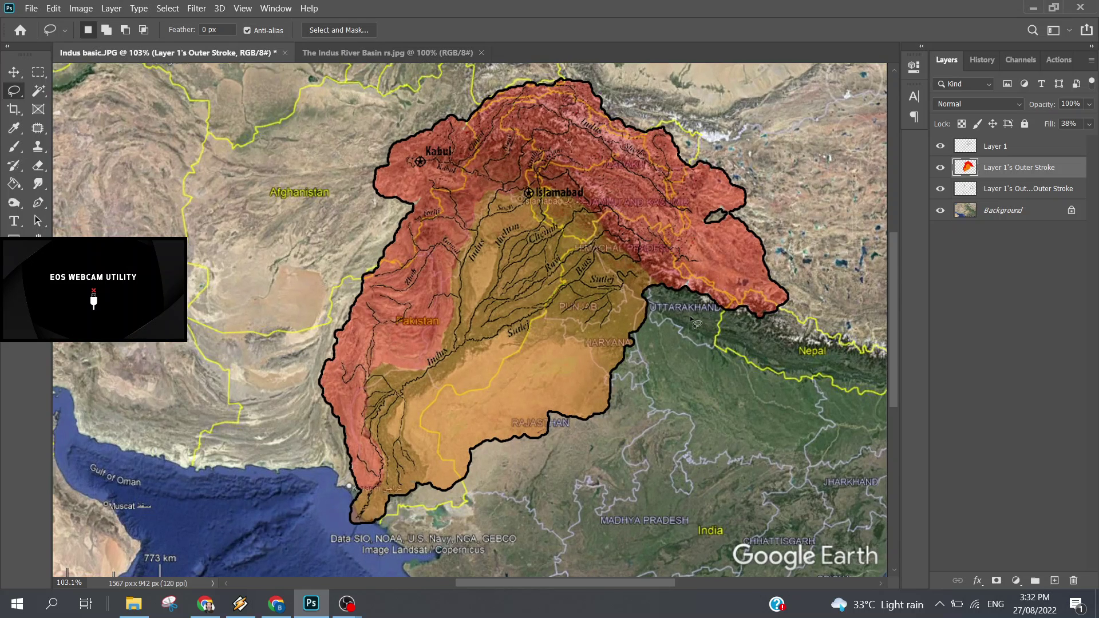
Step: Recolour the reselected upper zone greyish blue with Hue -160 and Saturation -31, then deselect
{"action": "key", "text": "ctrl+shift+d"}
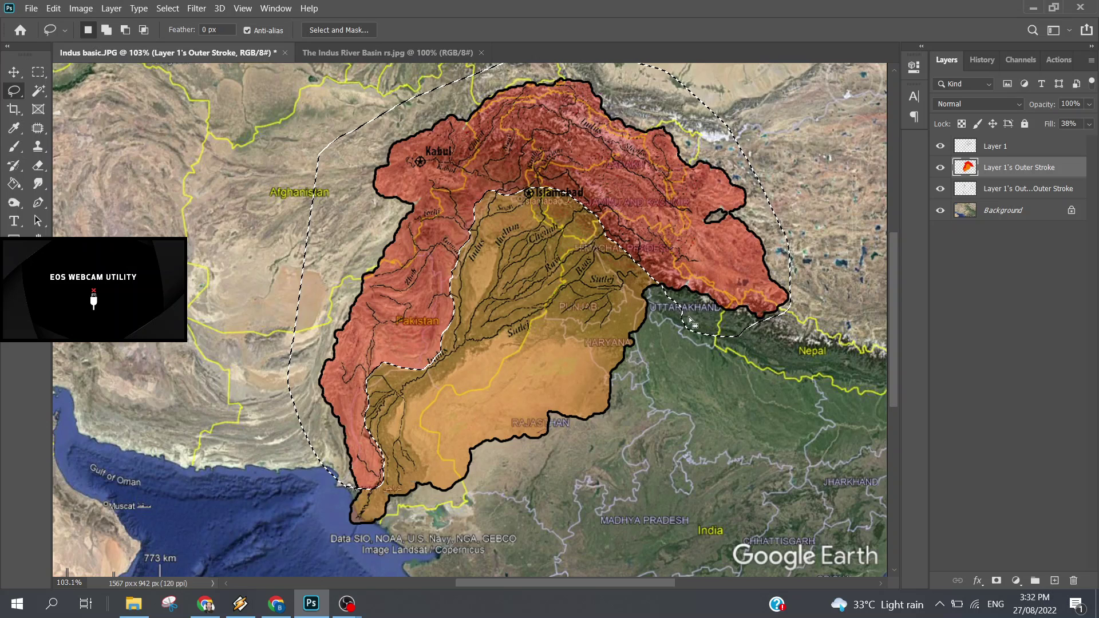
{"action": "key", "text": "super+i"}
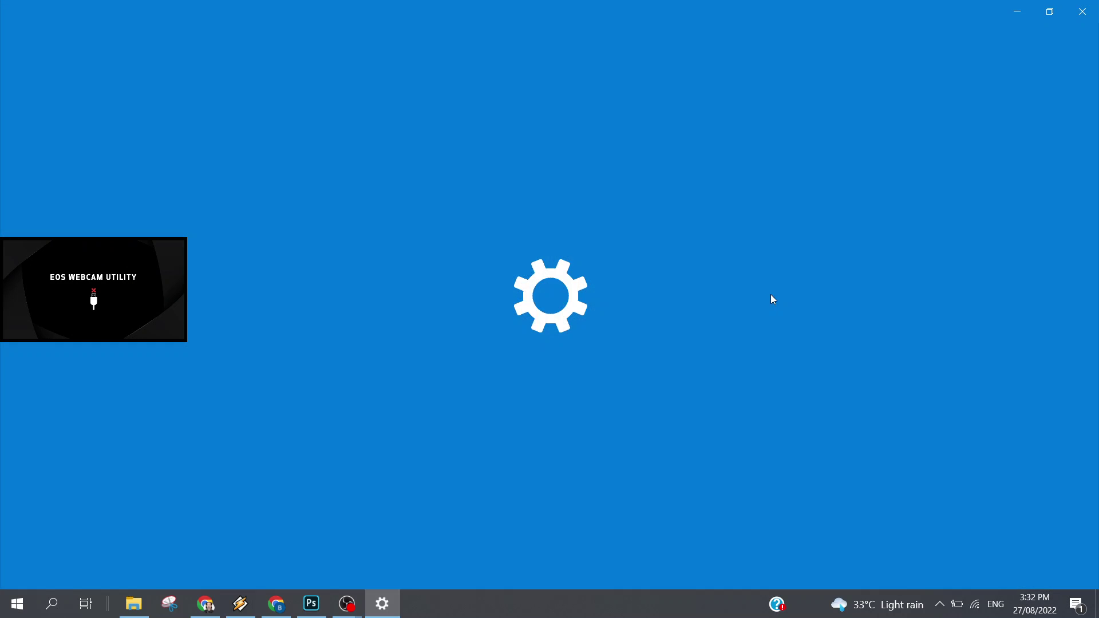
{"action": "left_click", "coordinate": [1082, 12]}
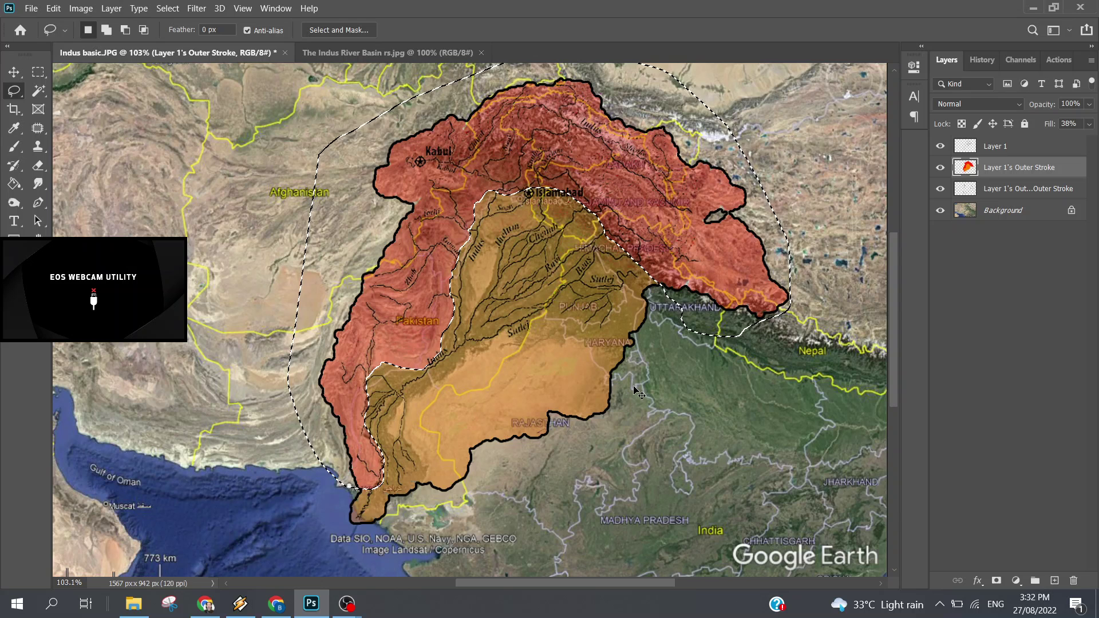
{"action": "key", "text": "ctrl+u"}
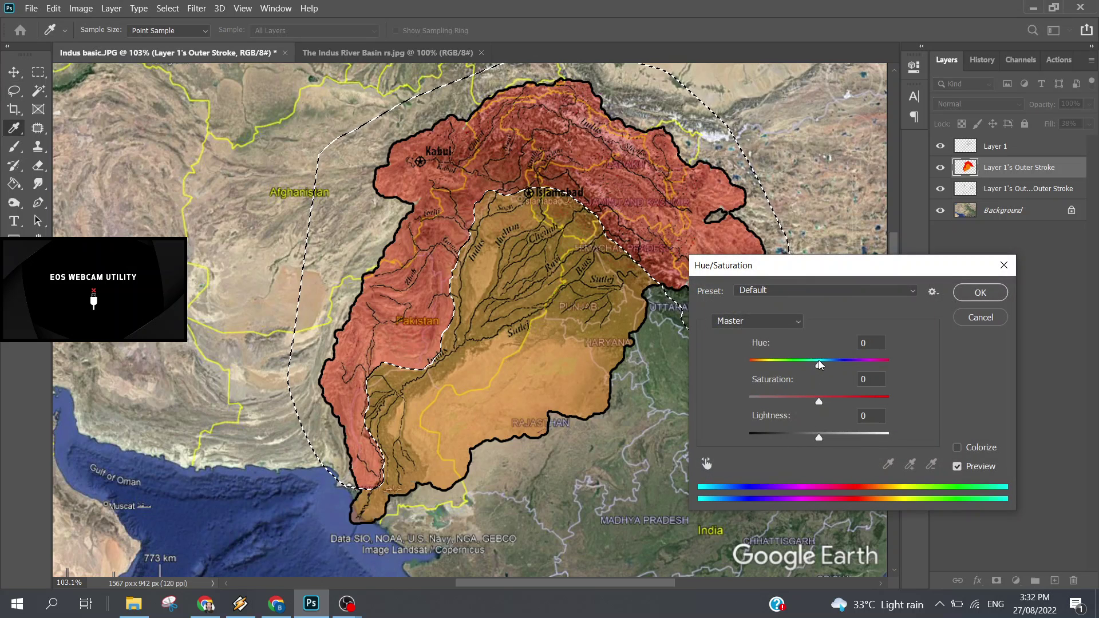
{"action": "left_click_drag", "start_coordinate": [819, 365], "coordinate": [750, 369]}
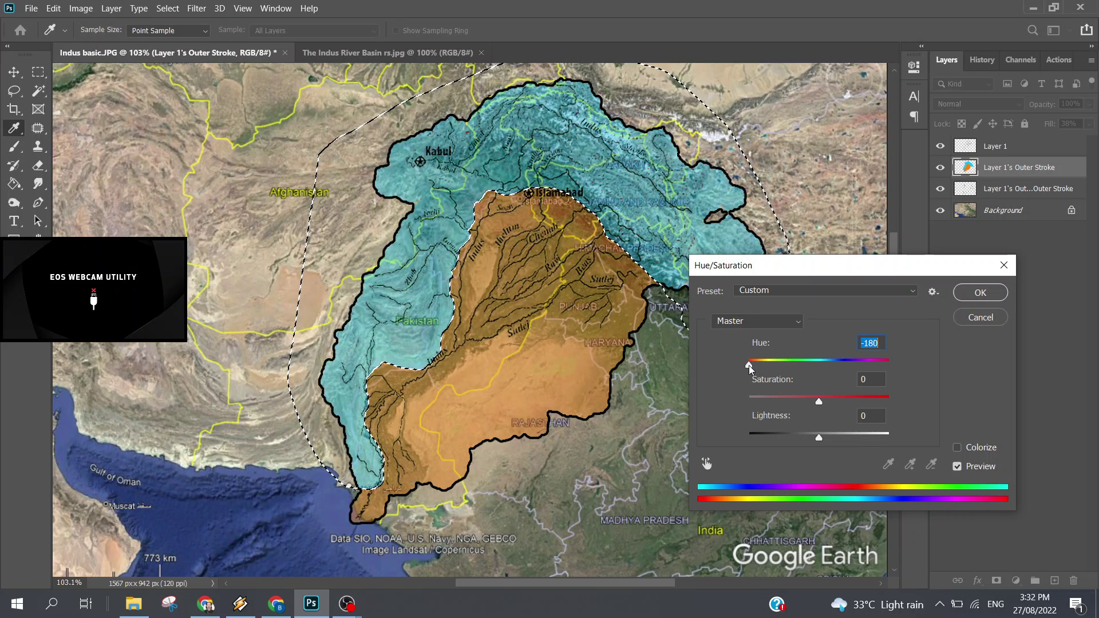
{"action": "mouse_move", "coordinate": [748, 365]}
{"action": "left_mouse_down"}
{"action": "mouse_move", "coordinate": [779, 368]}
{"action": "mouse_move", "coordinate": [755, 367]}
{"action": "left_mouse_up"}
{"action": "left_click_drag", "start_coordinate": [819, 401], "coordinate": [798, 402]}
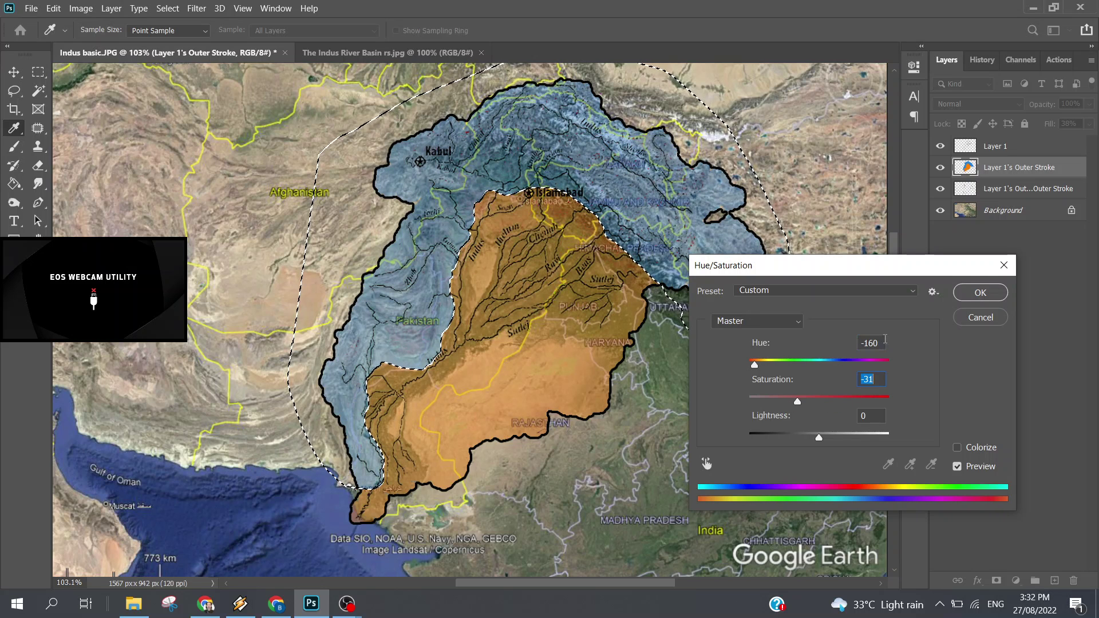
{"action": "left_click", "coordinate": [979, 289]}
{"action": "key", "text": "ctrl+d"}
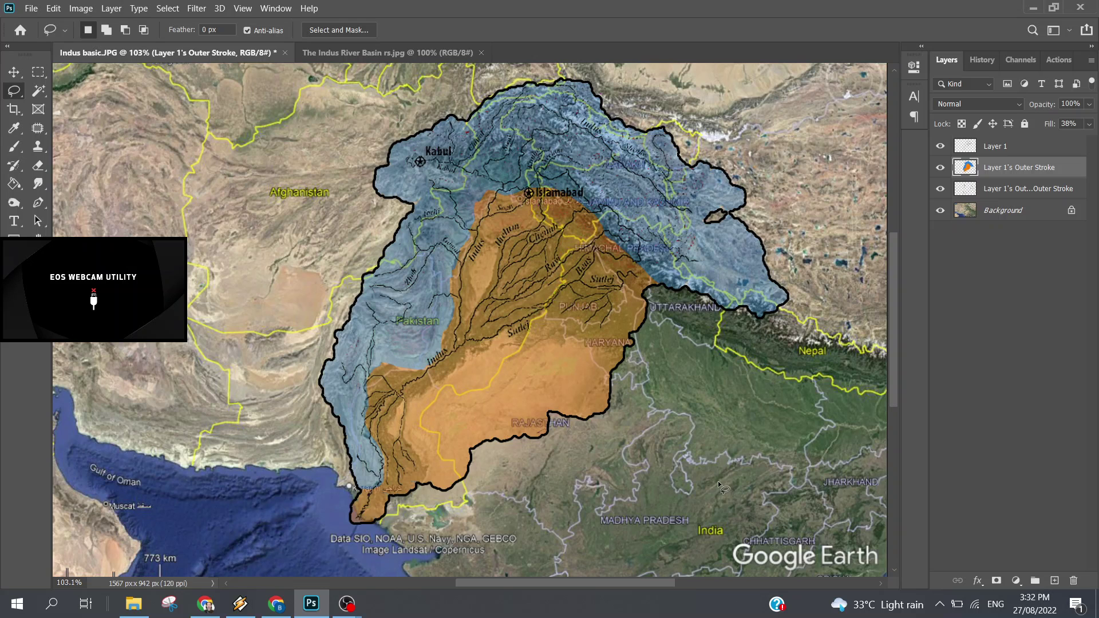
Step: Reload the upper basin selection and invert its blue fill back to red
{"action": "scroll", "coordinate": [724, 479], "scroll_direction": "down", "scroll_amount": 1}
{"action": "scroll", "coordinate": [723, 478], "scroll_direction": "down", "scroll_amount": 2}
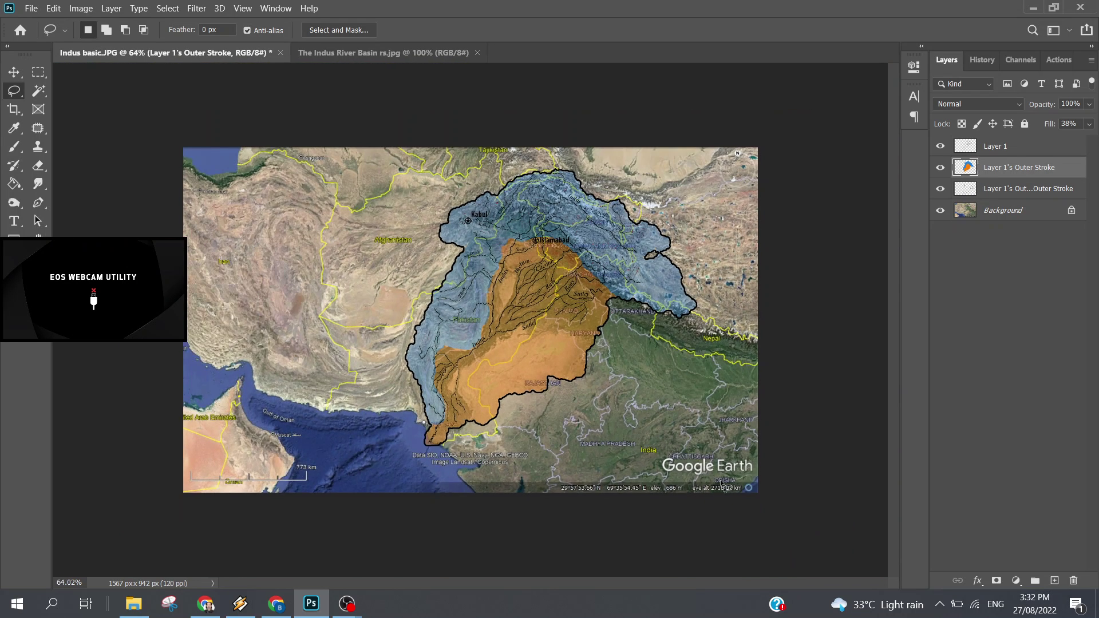
{"action": "scroll", "coordinate": [721, 482], "scroll_direction": "down", "scroll_amount": 2}
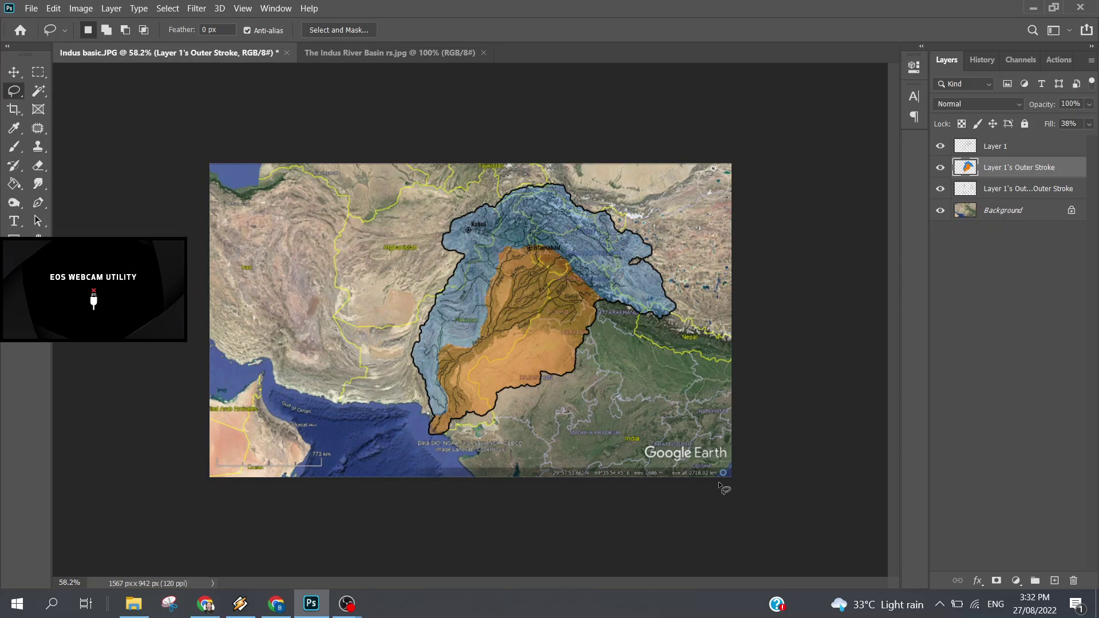
{"action": "key", "text": "ctrl+shift+d"}
{"action": "key", "text": "ctrl+i"}
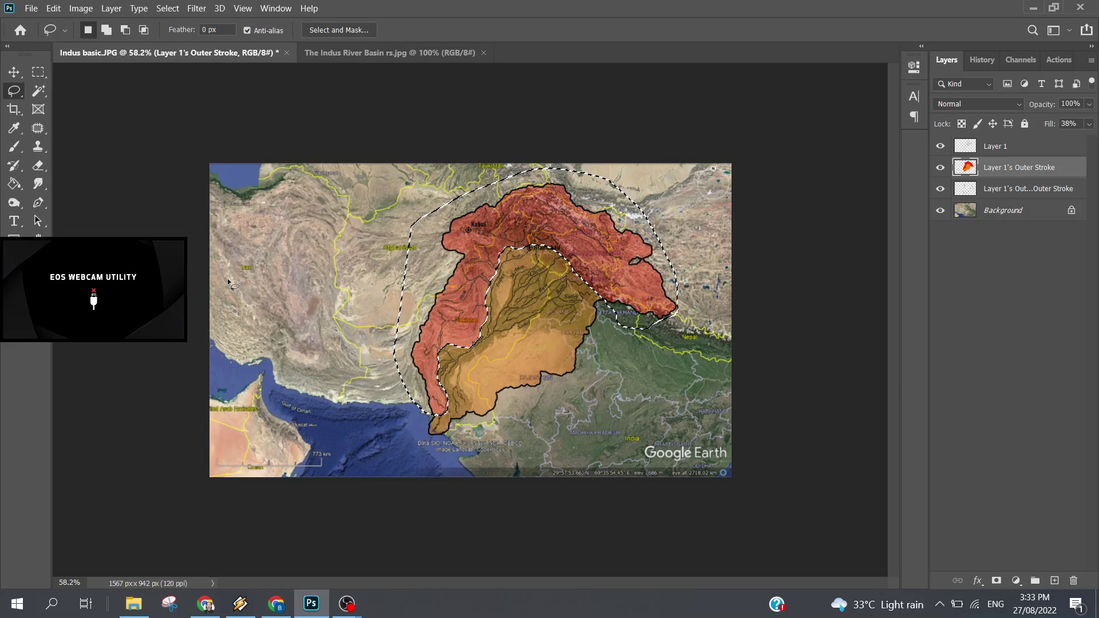
{"action": "scroll", "coordinate": [327, 315], "scroll_direction": "up", "scroll_amount": 3}
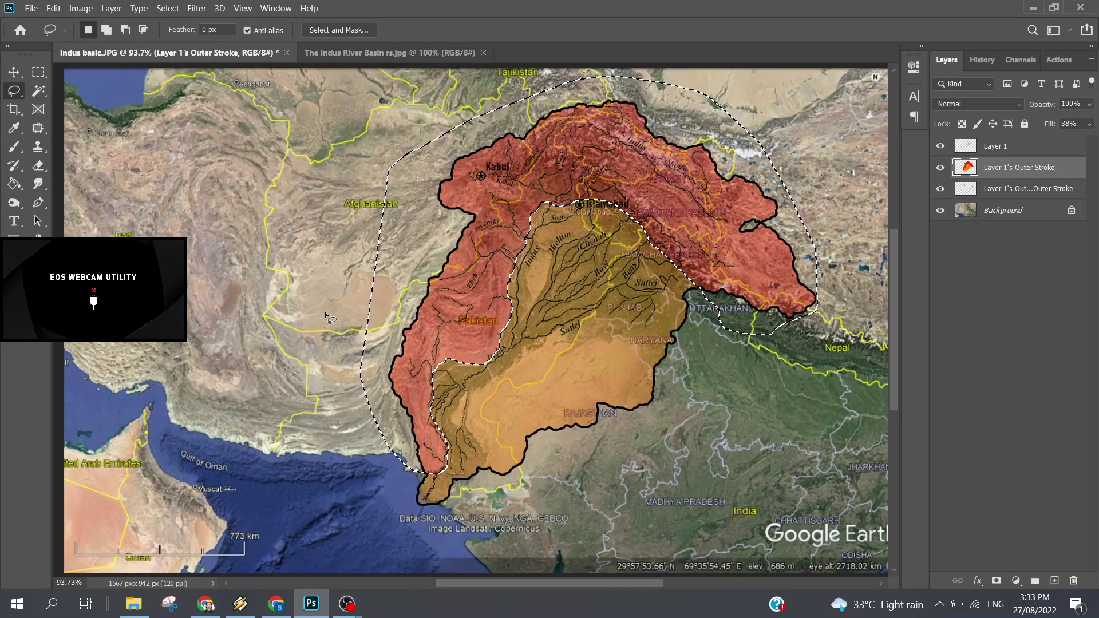
{"action": "scroll", "coordinate": [327, 315], "scroll_direction": "up", "scroll_amount": 2}
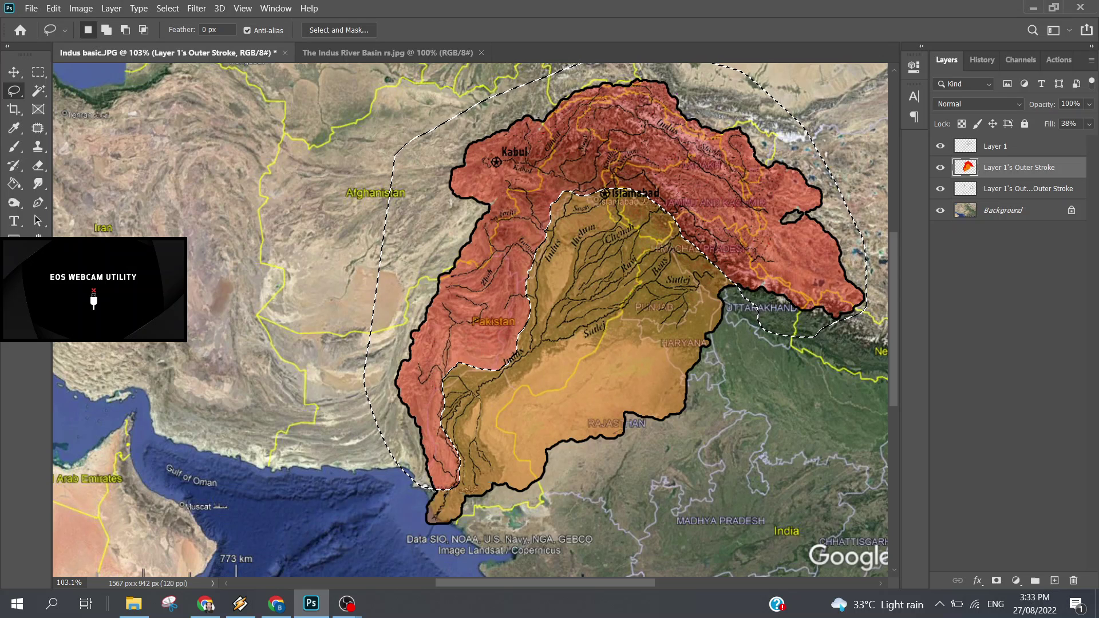
{"action": "left_click", "coordinate": [14, 202]}
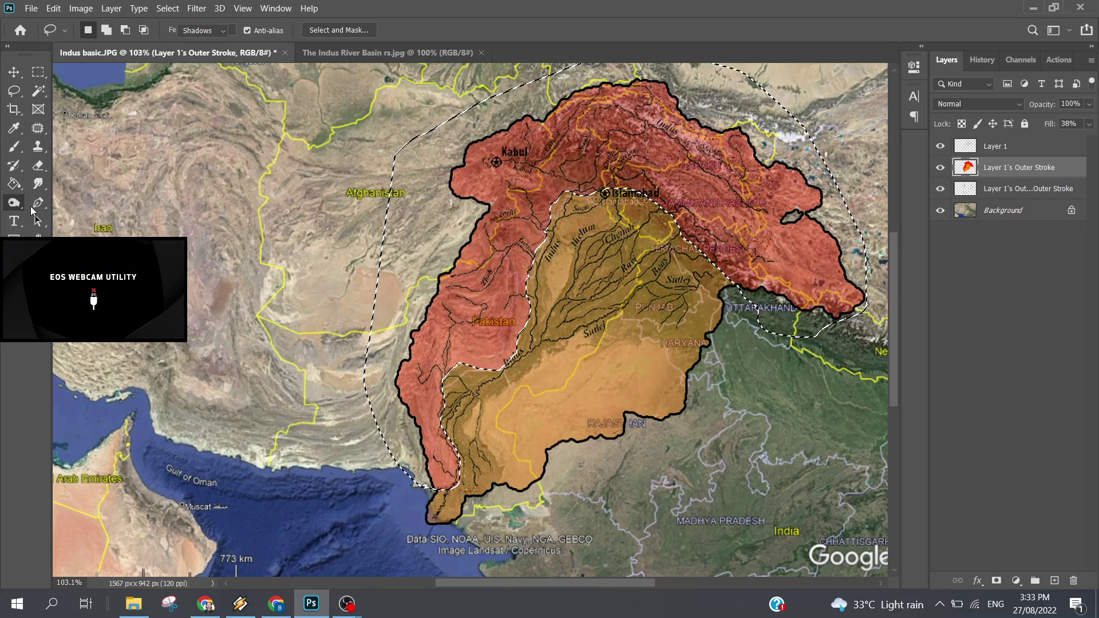
{"action": "left_click", "coordinate": [60, 216]}
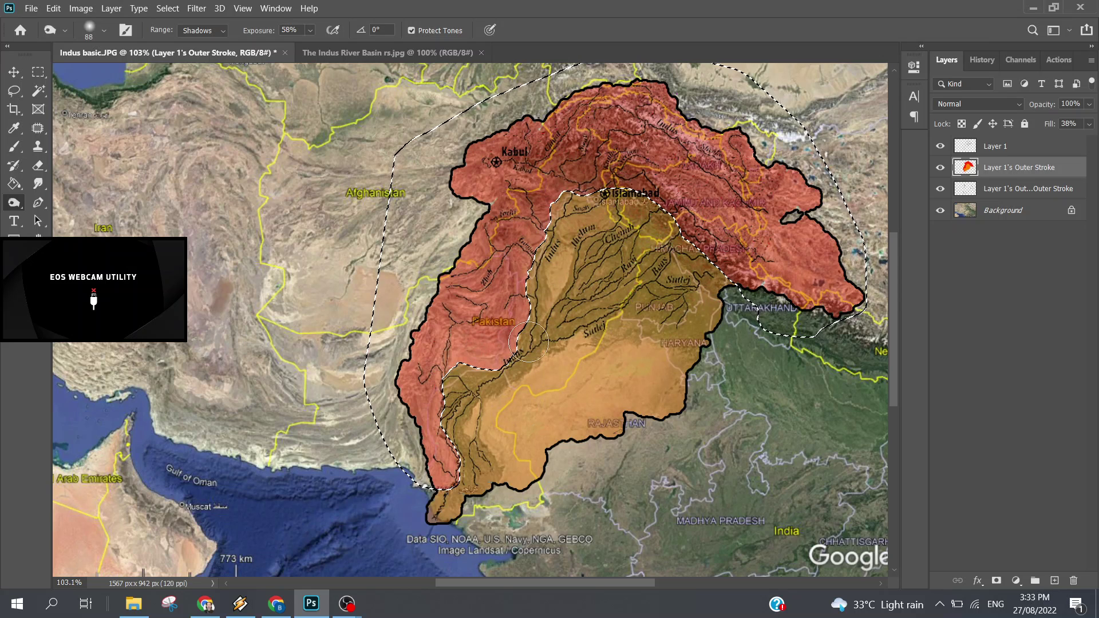
{"action": "left_click", "coordinate": [203, 30]}
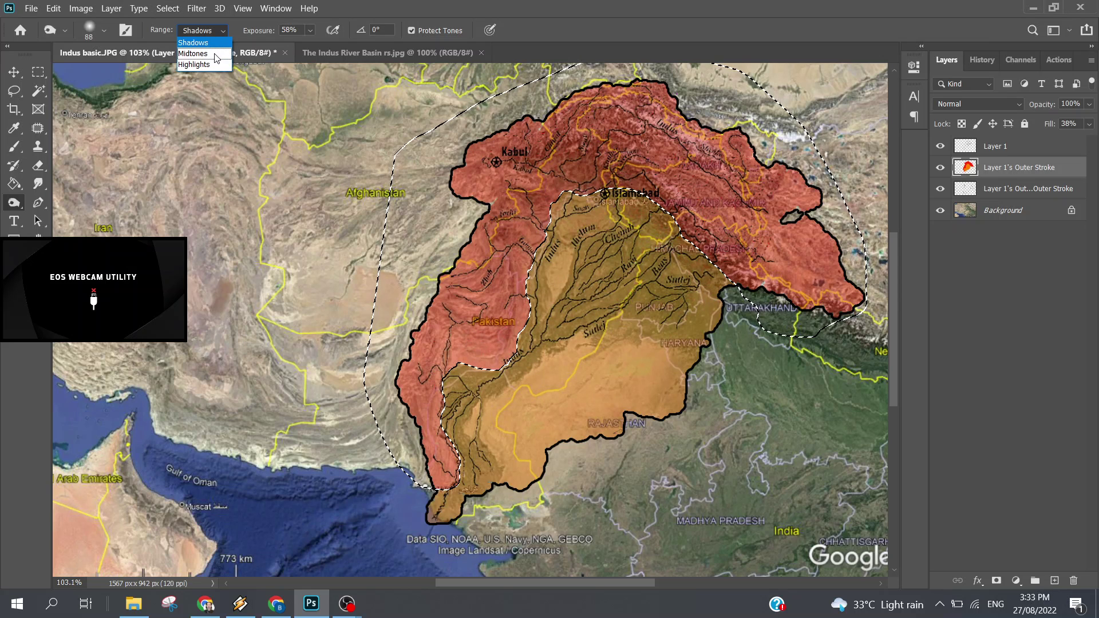
{"action": "left_click", "coordinate": [543, 282]}
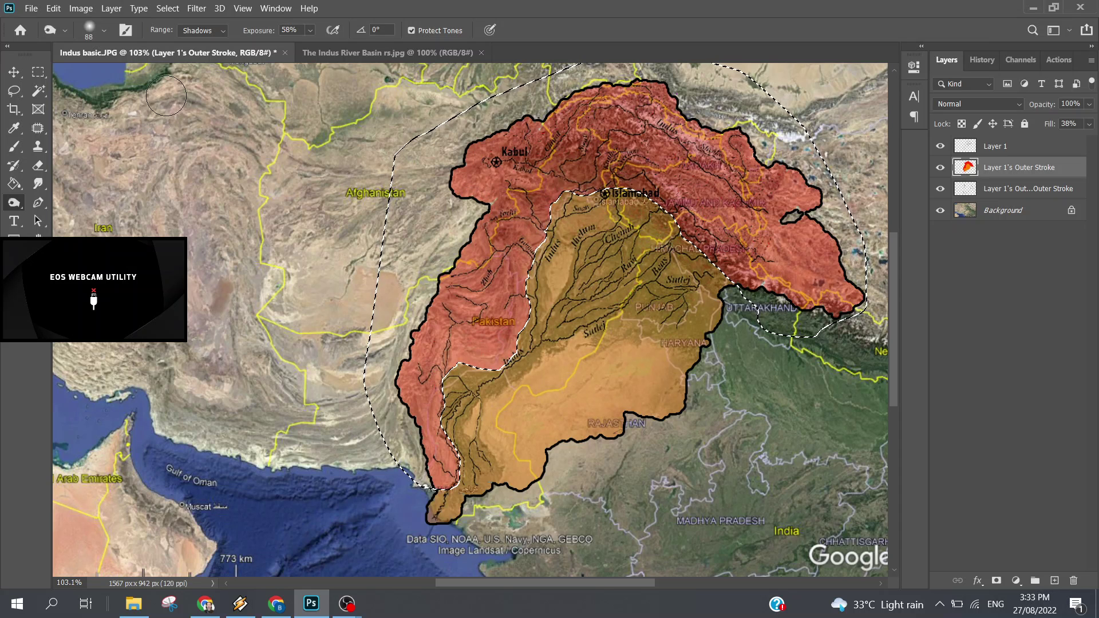
{"action": "left_click", "coordinate": [9, 91]}
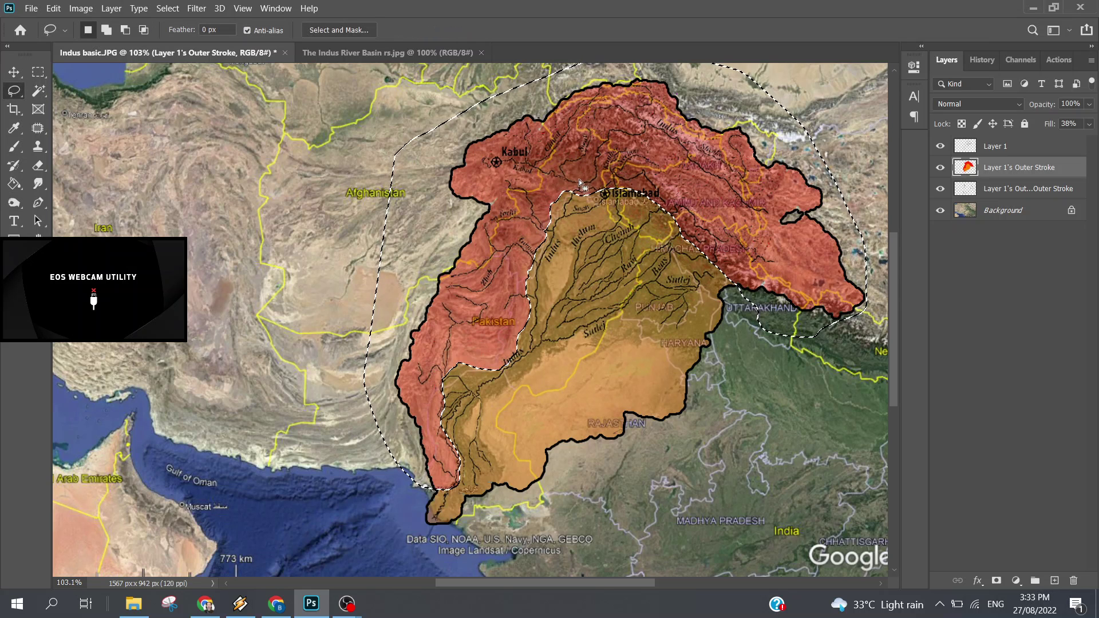
Step: Save the basin selection as the channel 'Topography' and add a new empty Layer 2
{"action": "right_click", "coordinate": [576, 194]}
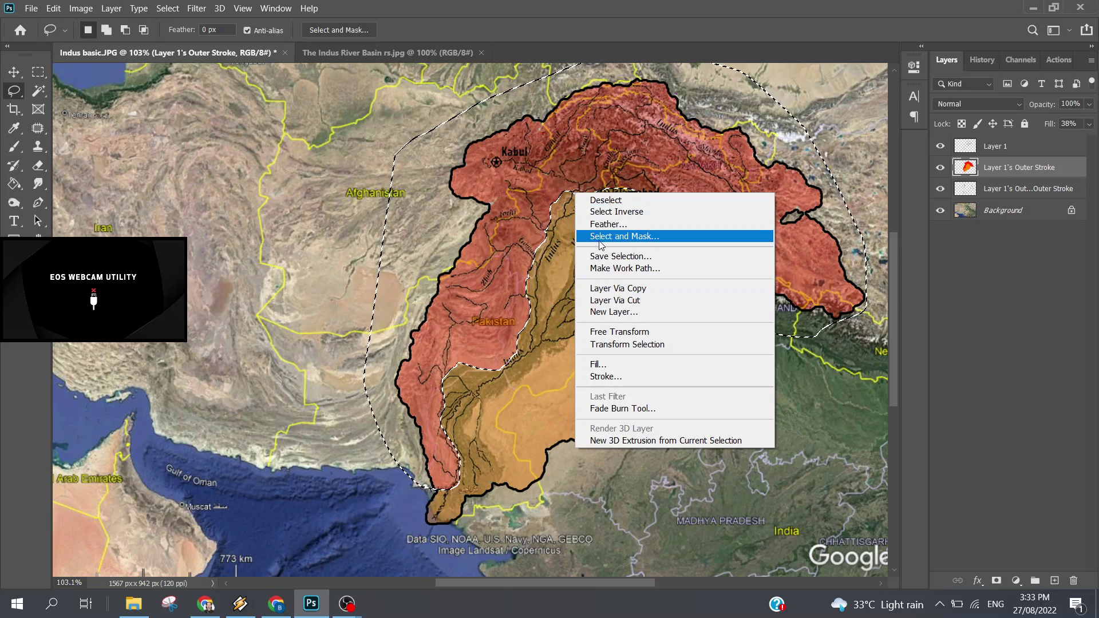
{"action": "left_click", "coordinate": [643, 260]}
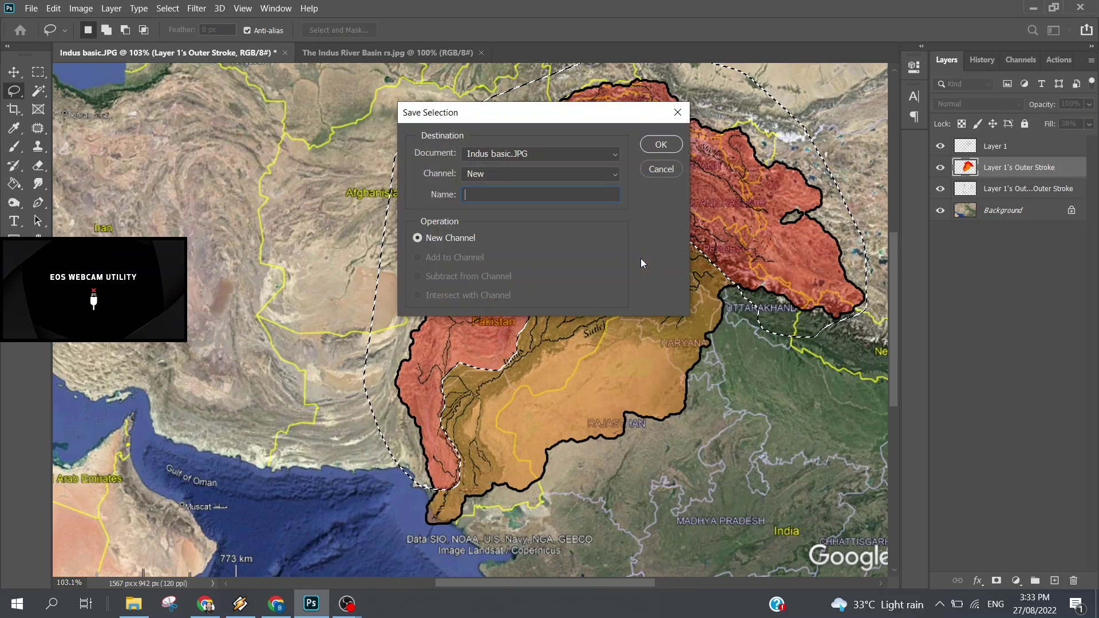
{"action": "type", "text": "Top"}
{"action": "type", "text": "ography"}
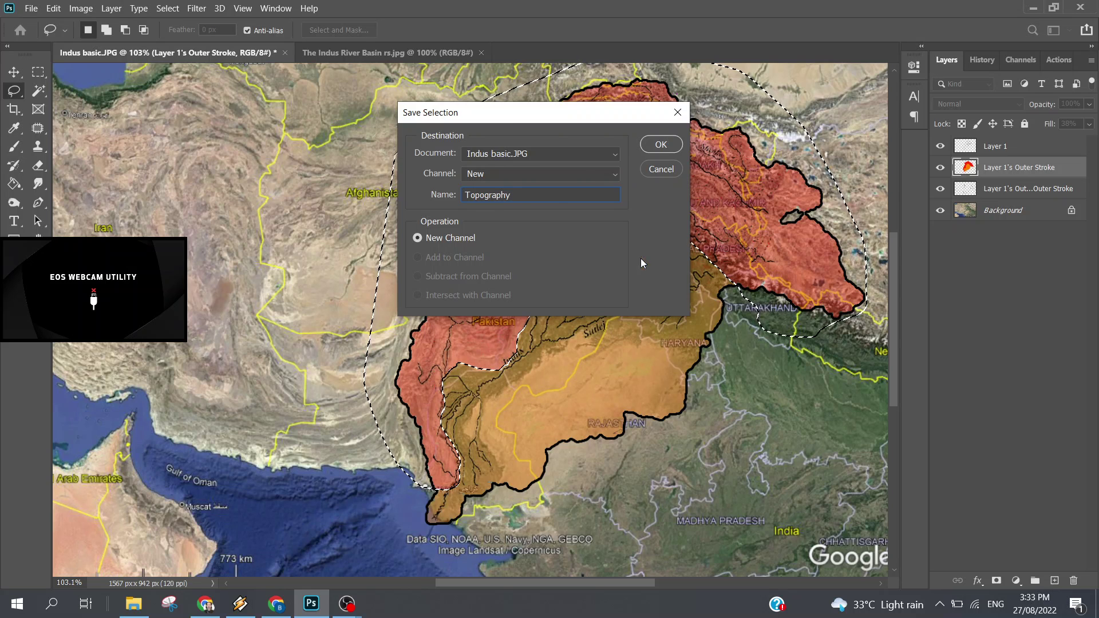
{"action": "key", "text": "Return"}
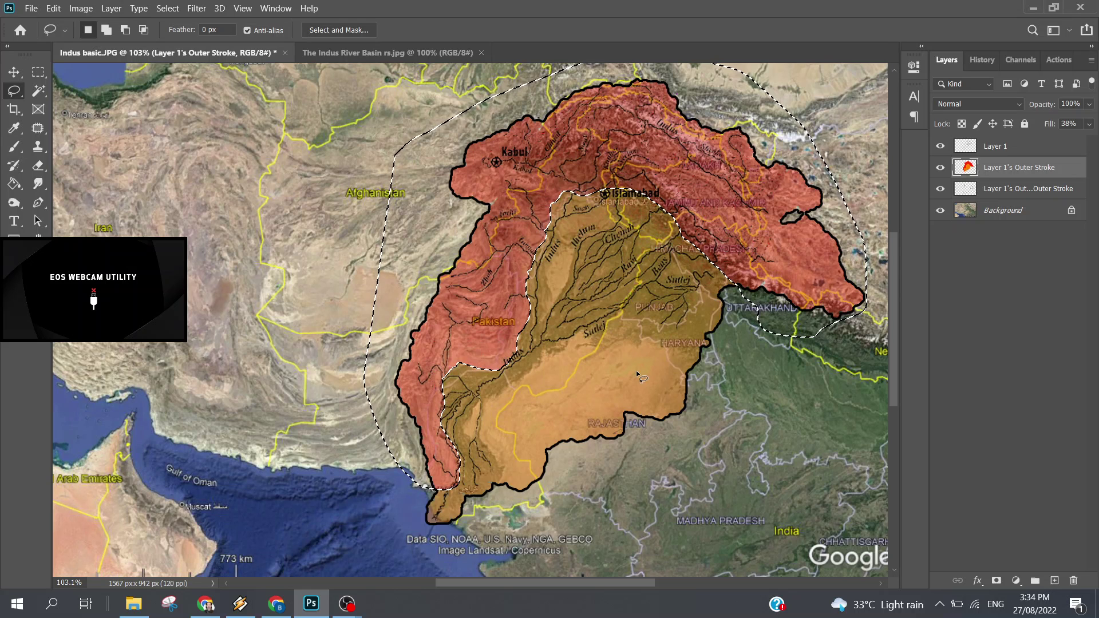
{"action": "key", "text": "ctrl+j"}
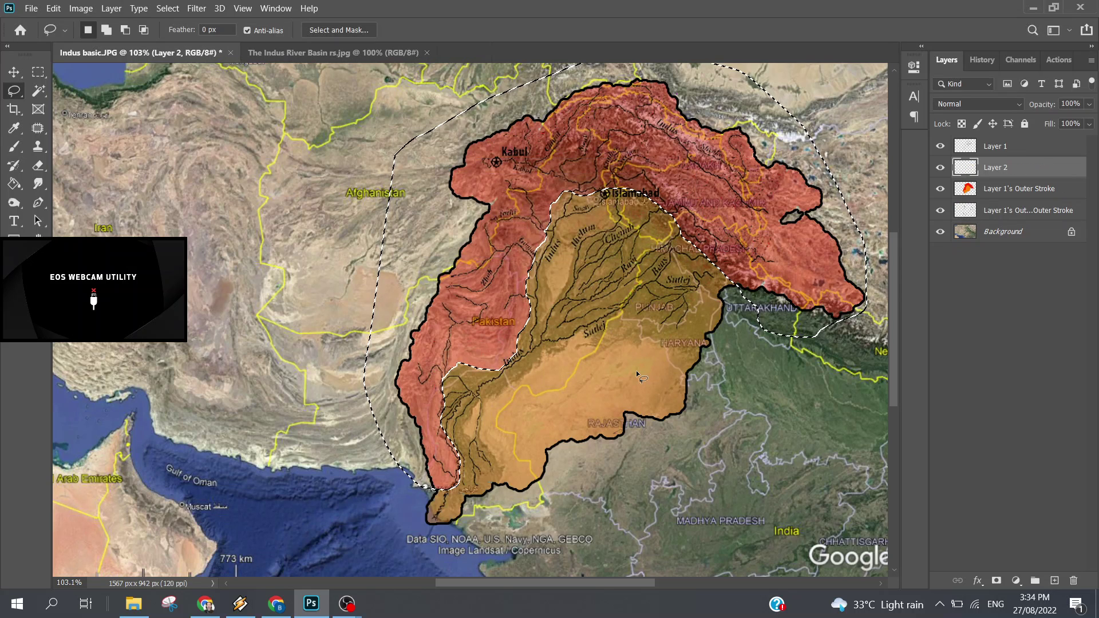
Step: Set Layer 2's blend mode to Overlay and invert the basin selection
{"action": "left_click", "coordinate": [1014, 105]}
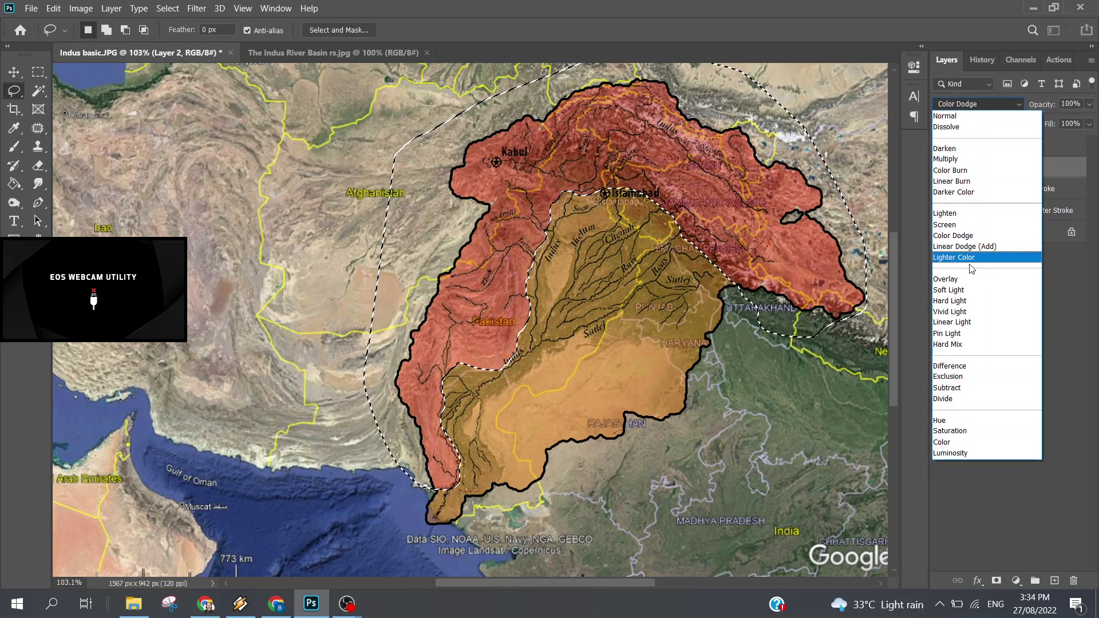
{"action": "left_click", "coordinate": [974, 277]}
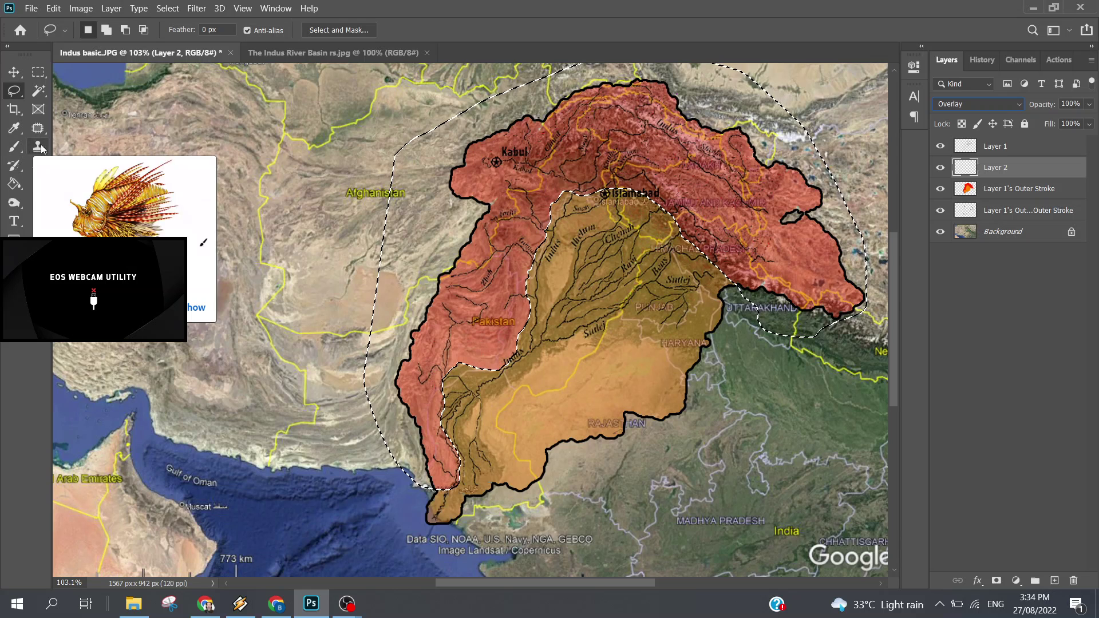
{"action": "right_click", "coordinate": [581, 195]}
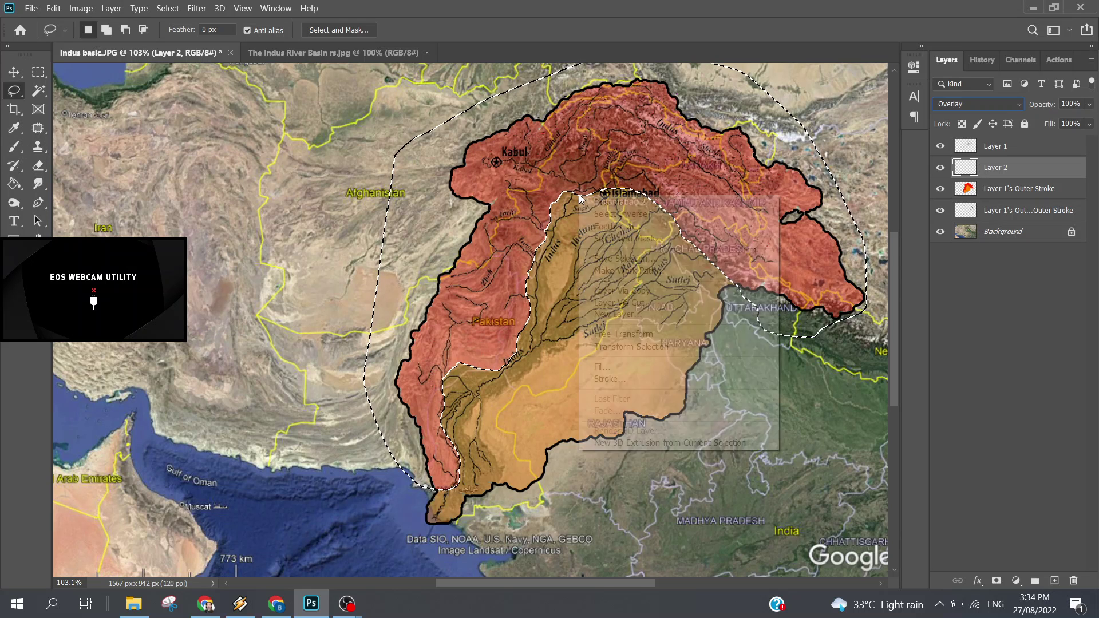
{"action": "left_click", "coordinate": [640, 215]}
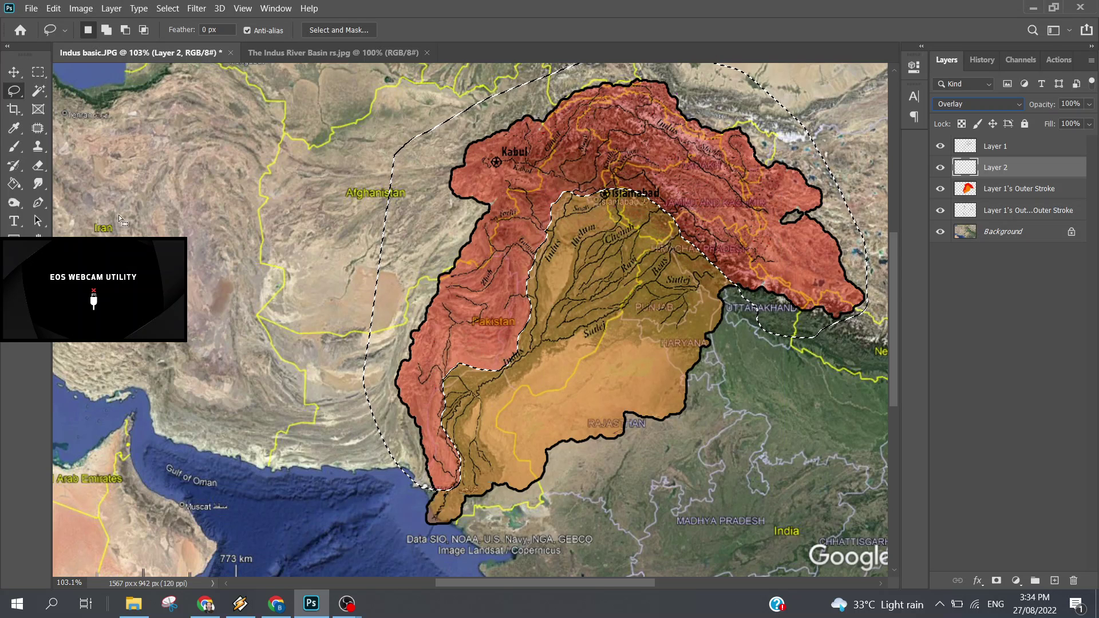
Step: Choose the Brush tool with the Soft Round preset
{"action": "left_click", "coordinate": [14, 146]}
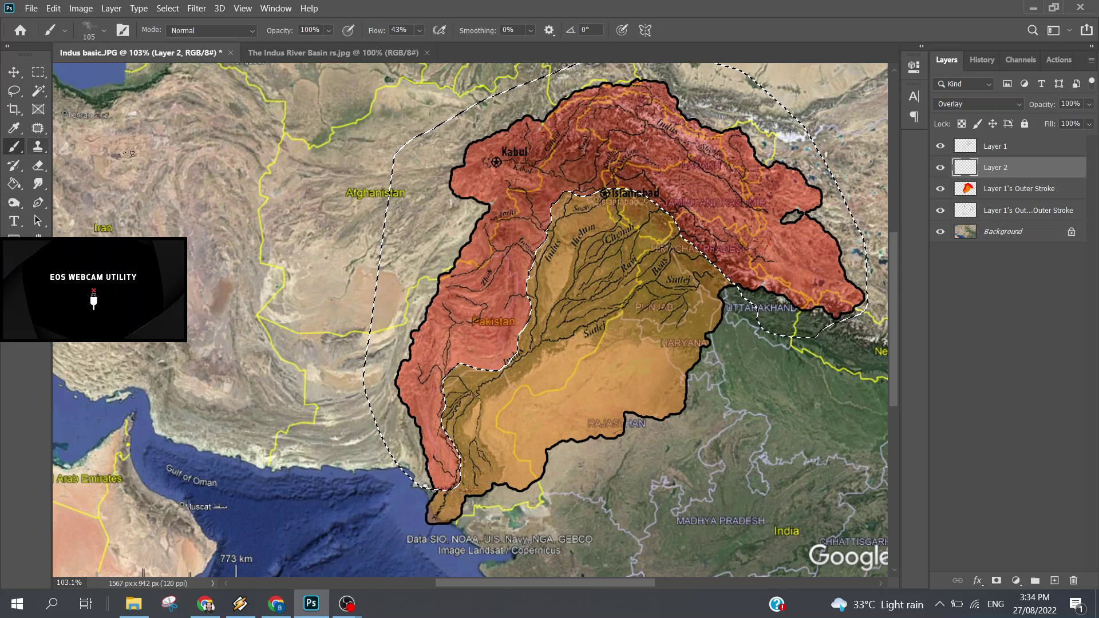
{"action": "right_click", "coordinate": [572, 216]}
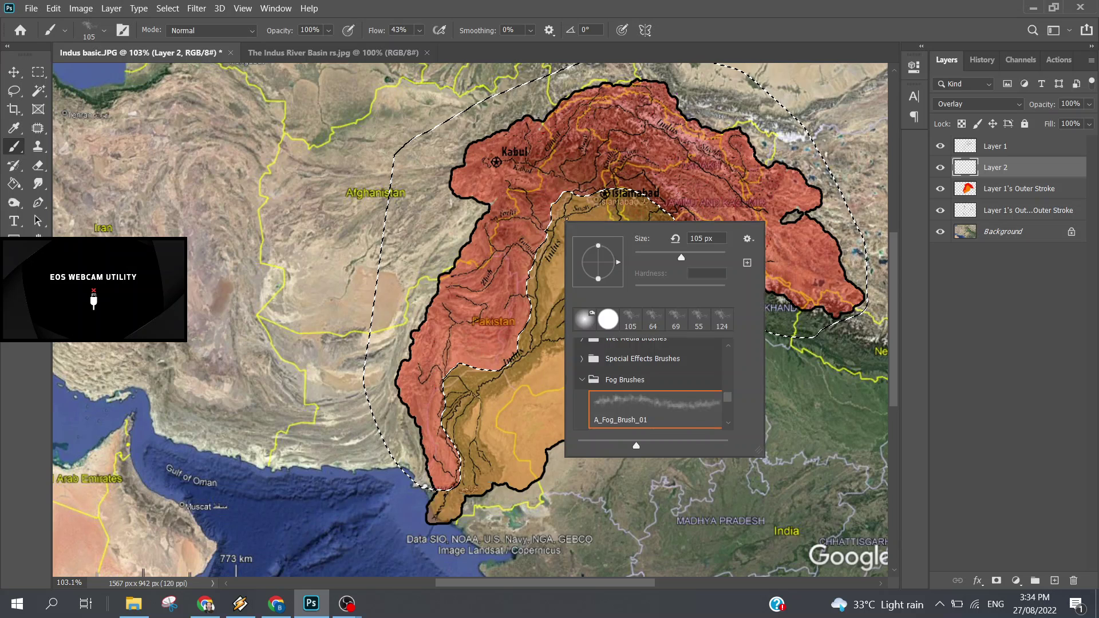
{"action": "key", "text": "o"}
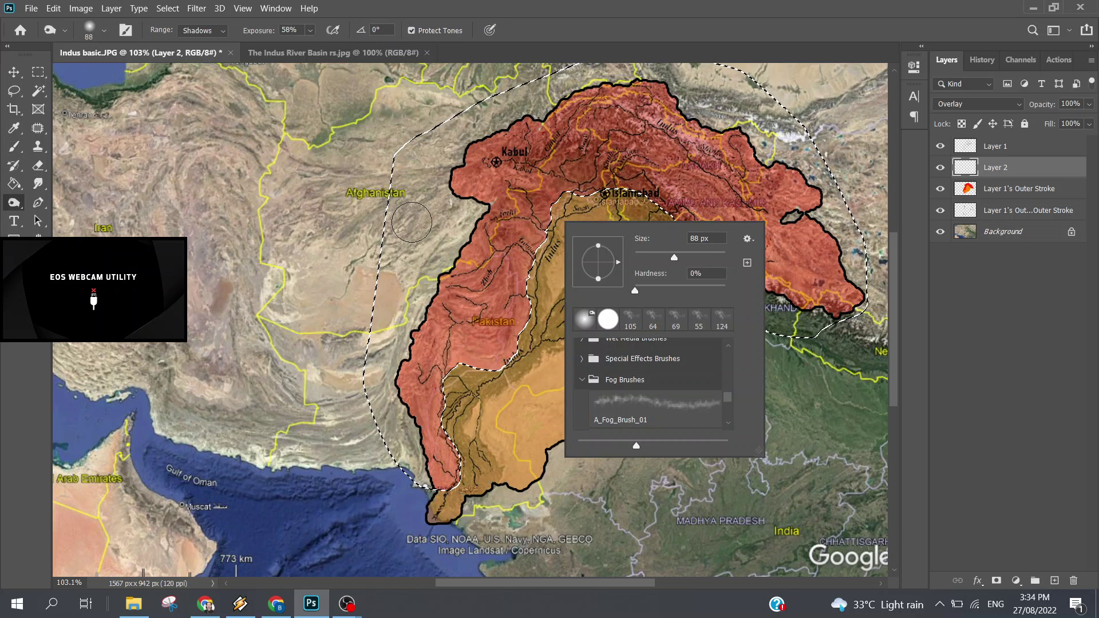
{"action": "left_click", "coordinate": [14, 146]}
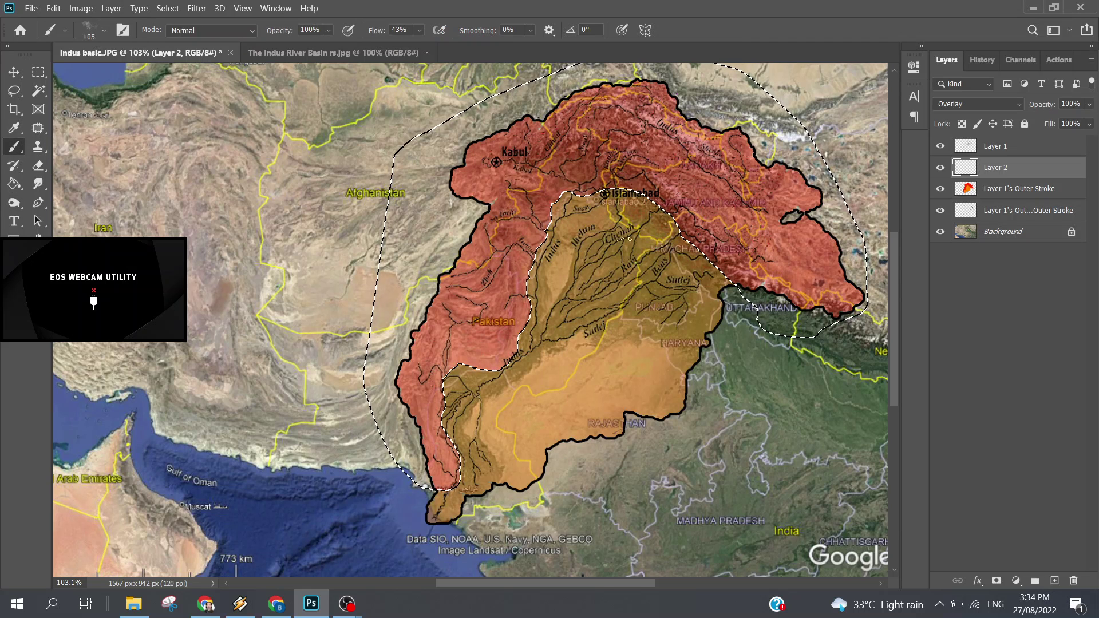
{"action": "right_click", "coordinate": [633, 269]}
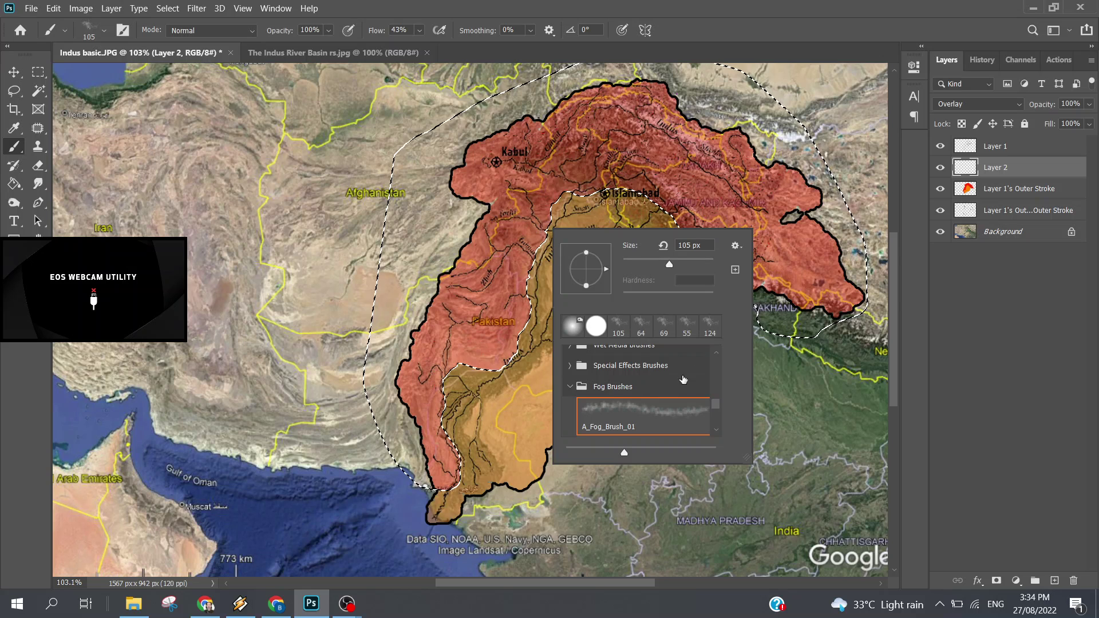
{"action": "left_click_drag", "start_coordinate": [719, 408], "coordinate": [719, 350]}
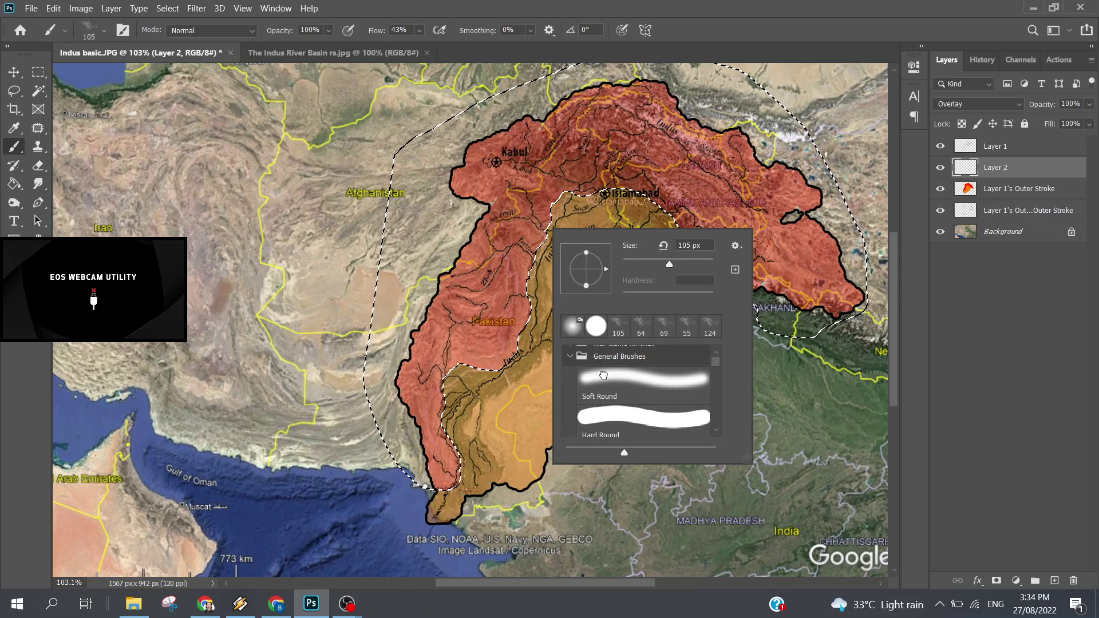
{"action": "left_click", "coordinate": [604, 375]}
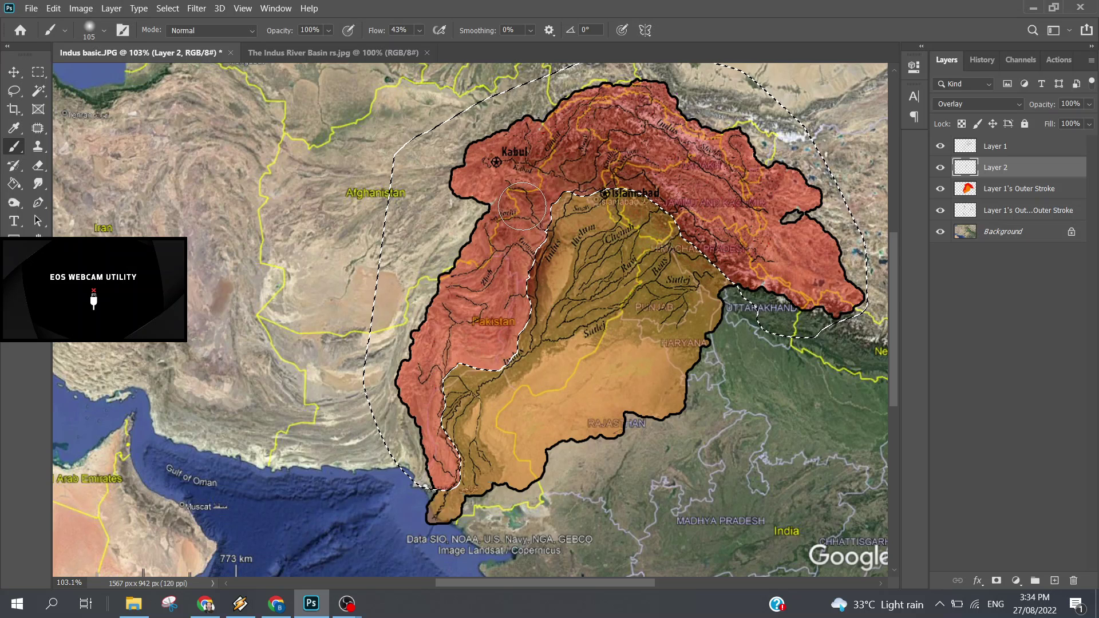
Step: Paint soft shading along the boundary toward Islamabad, the eastern side and the lower Indus
{"action": "left_click_drag", "start_coordinate": [536, 230], "coordinate": [595, 191]}
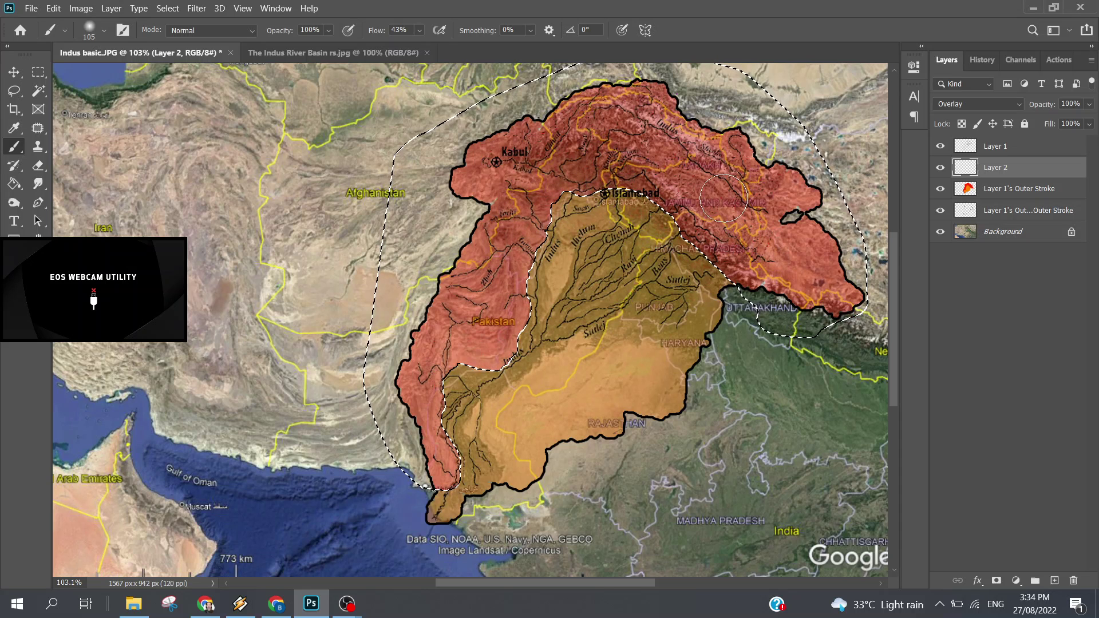
{"action": "left_click_drag", "start_coordinate": [756, 289], "coordinate": [590, 157]}
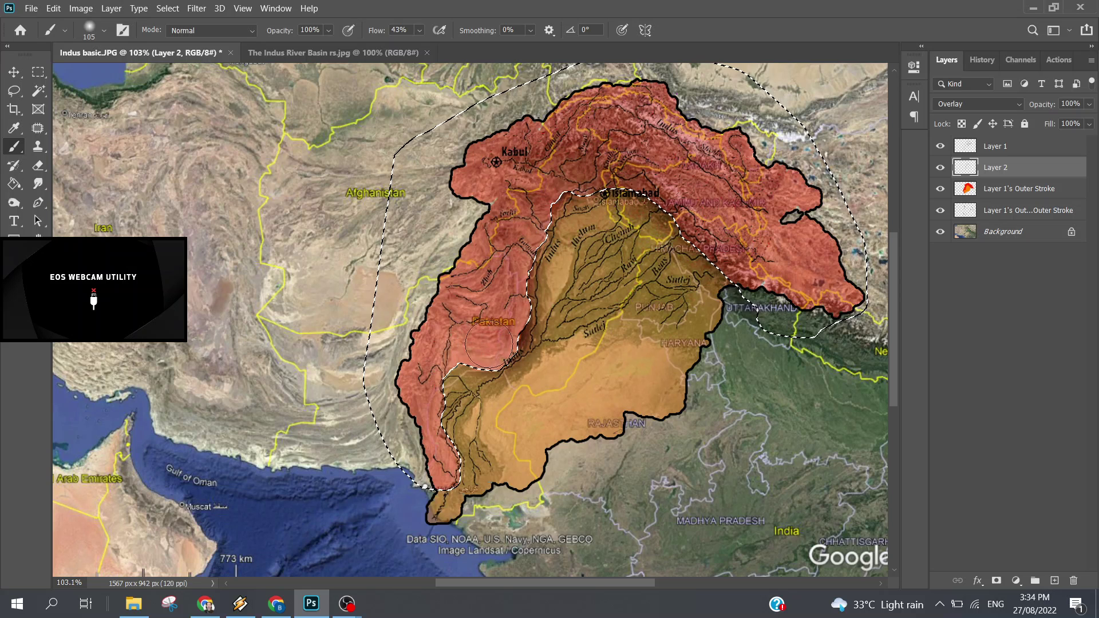
{"action": "left_click_drag", "start_coordinate": [502, 350], "coordinate": [426, 424]}
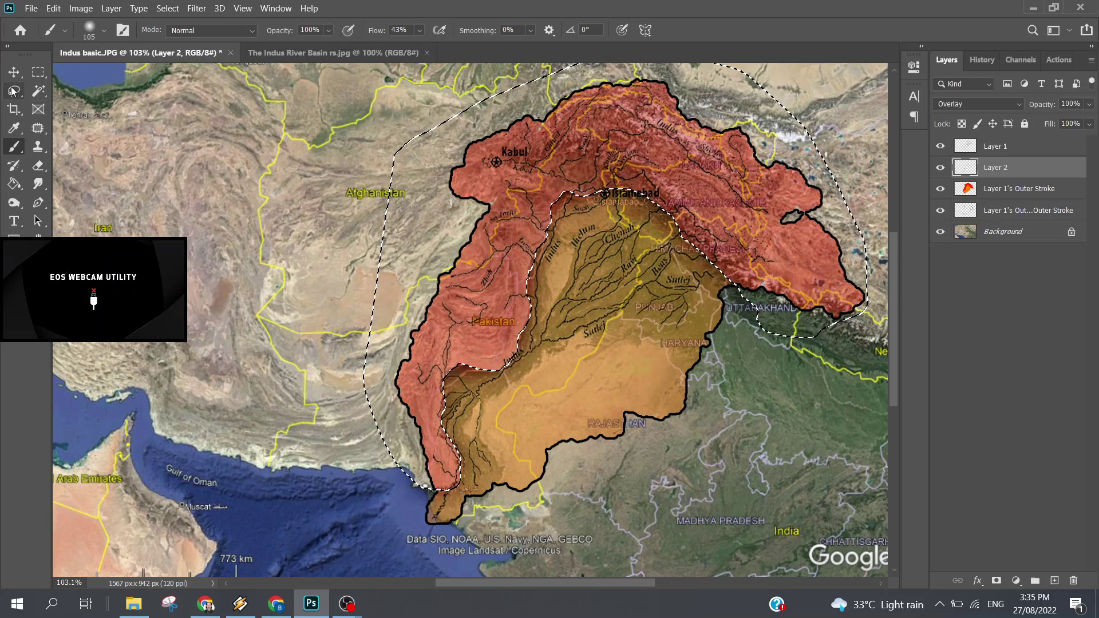
Step: Restore the basin selection, switch Layer 2 to Normal blend, and set Lasso to Subtract
{"action": "key", "text": "l"}
{"action": "left_click", "coordinate": [216, 271]}
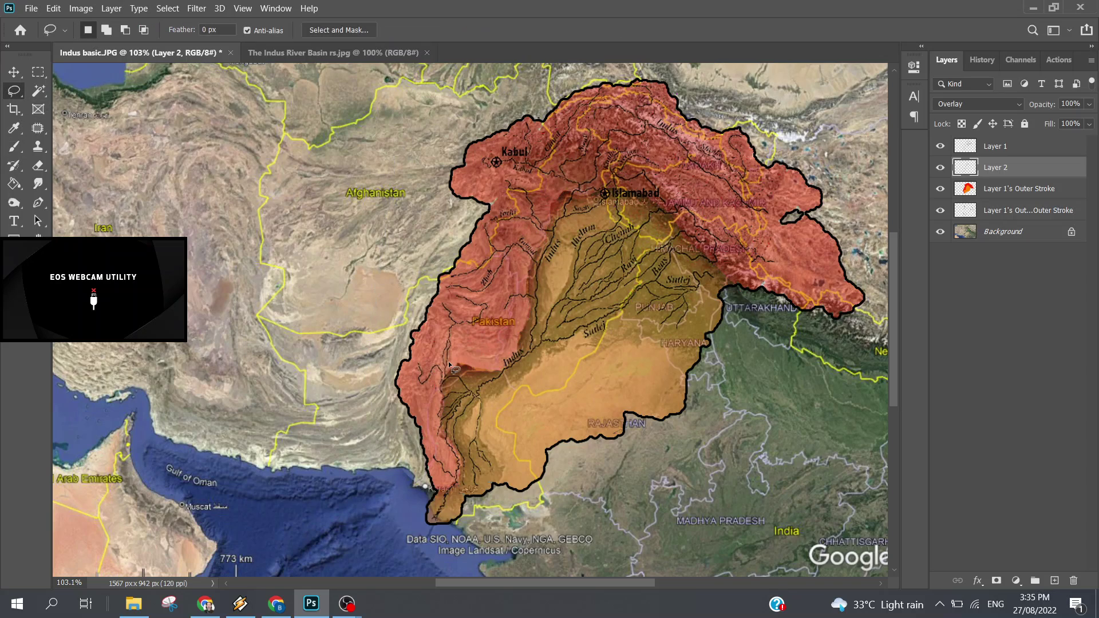
{"action": "scroll", "coordinate": [513, 391], "scroll_direction": "down", "scroll_amount": 3}
{"action": "scroll", "coordinate": [513, 391], "scroll_direction": "up", "scroll_amount": 4}
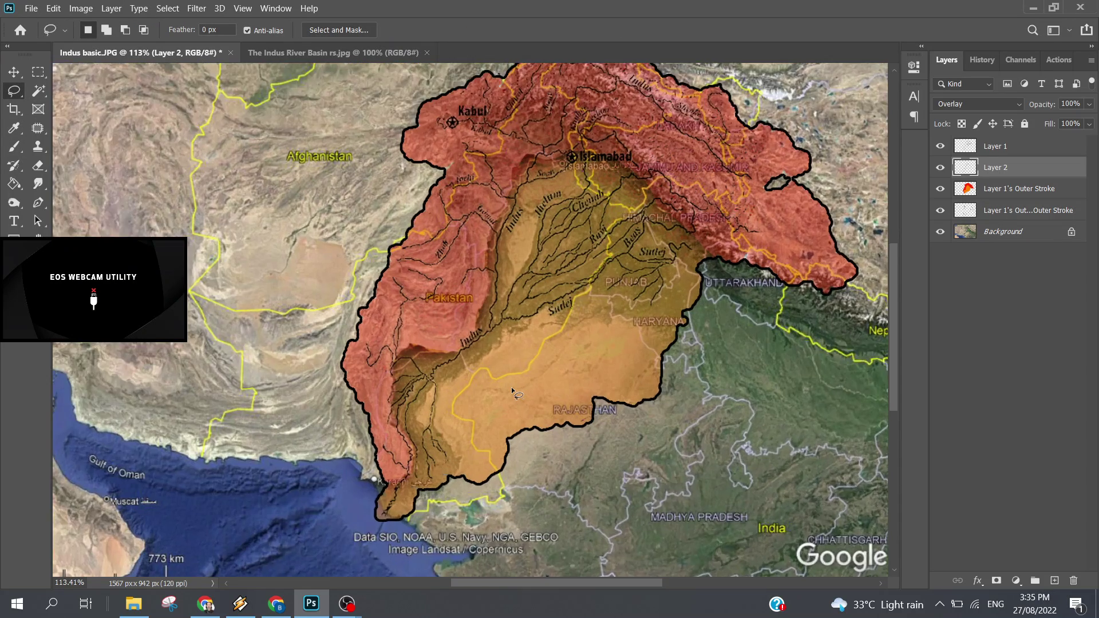
{"action": "scroll", "coordinate": [512, 392], "scroll_direction": "up", "scroll_amount": 2}
{"action": "scroll", "coordinate": [511, 391], "scroll_direction": "up", "scroll_amount": 3}
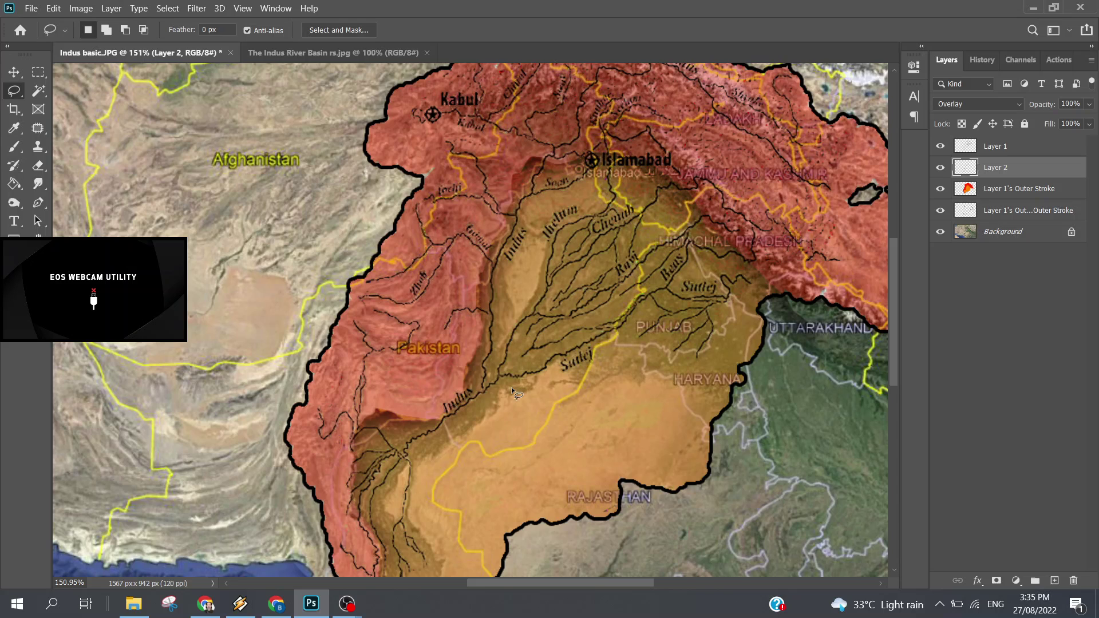
{"action": "key", "text": "ctrl+shift+d"}
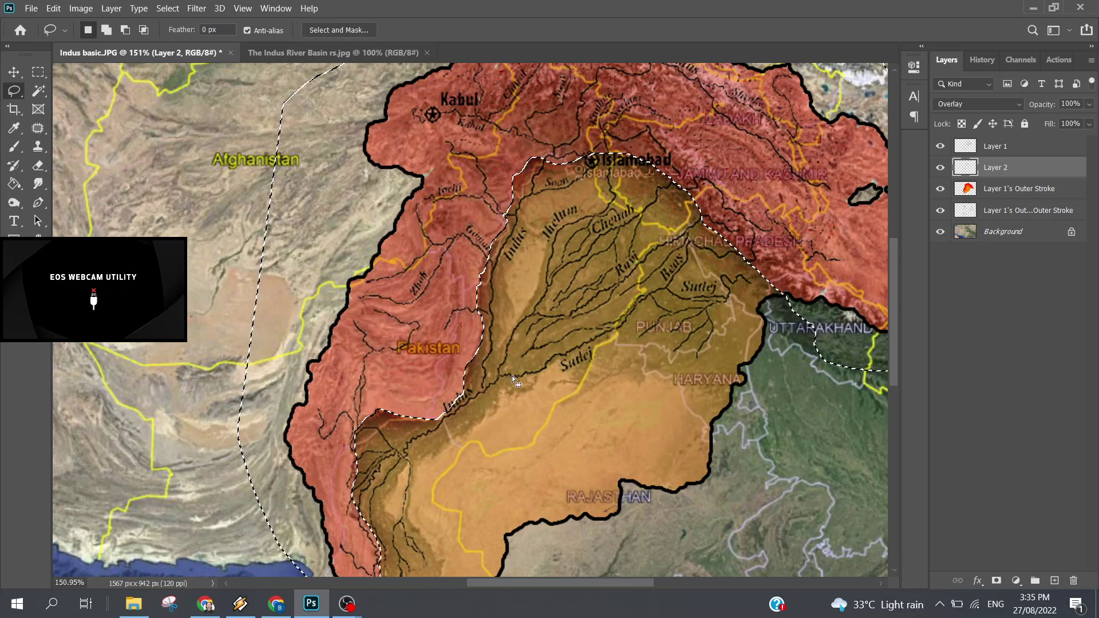
{"action": "scroll", "coordinate": [507, 370], "scroll_direction": "up", "scroll_amount": 3}
{"action": "scroll", "coordinate": [462, 320], "scroll_direction": "up", "scroll_amount": 2}
{"action": "scroll", "coordinate": [460, 320], "scroll_direction": "up", "scroll_amount": 2}
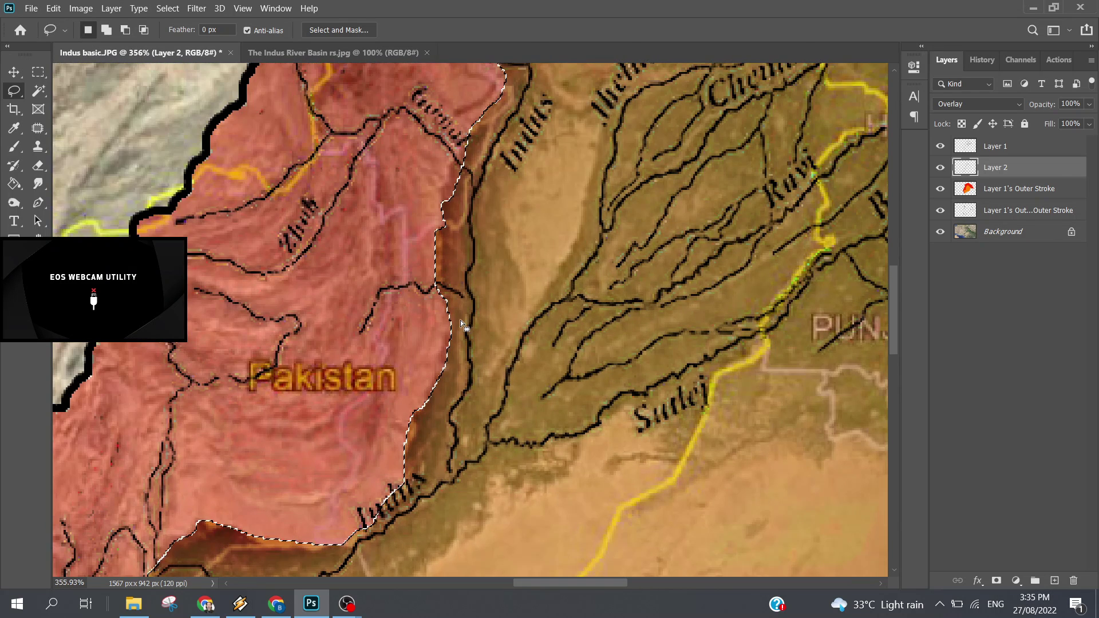
{"action": "left_click", "coordinate": [986, 104]}
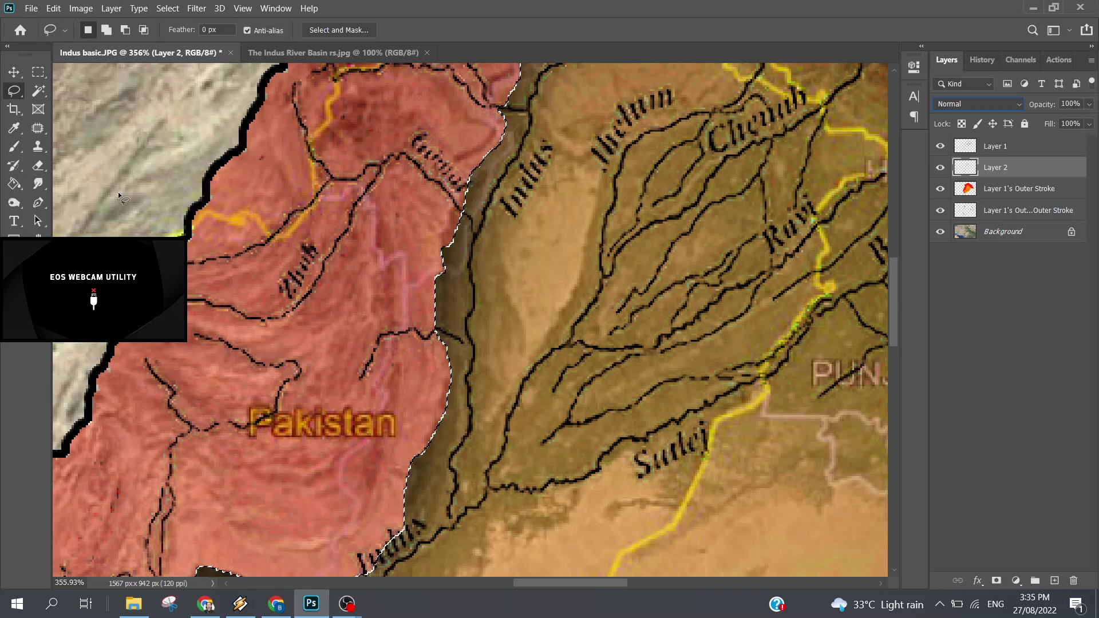
{"action": "key", "text": "alt"}
{"action": "scroll", "coordinate": [479, 289], "scroll_direction": "down", "scroll_amount": 3}
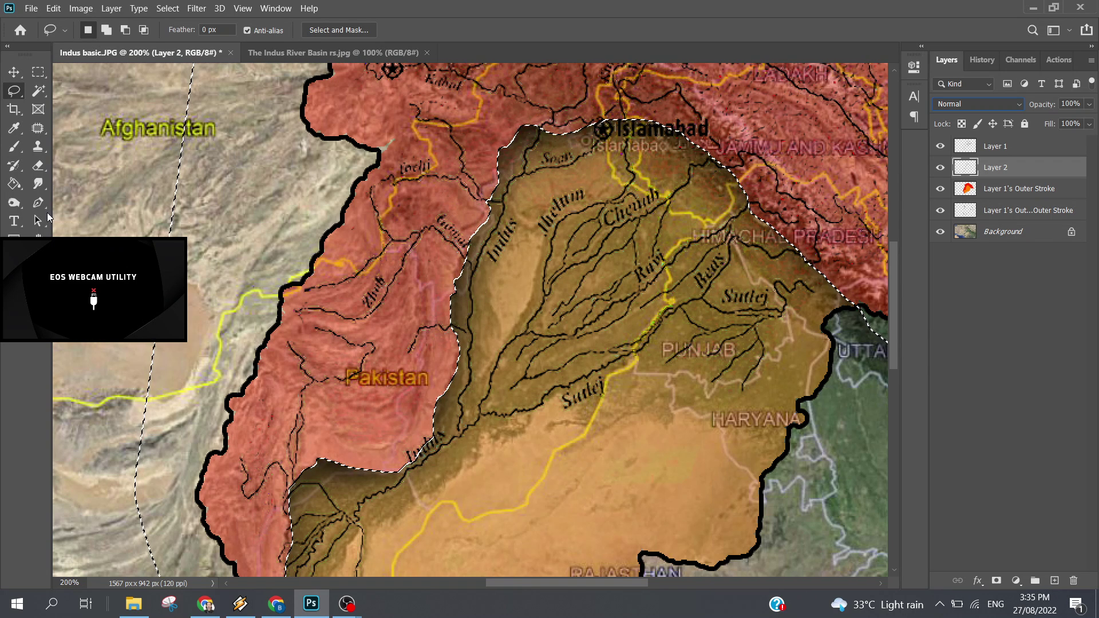
Step: Set the Brush tool size to 70 px
{"action": "key", "text": "b"}
{"action": "right_click", "coordinate": [457, 220]}
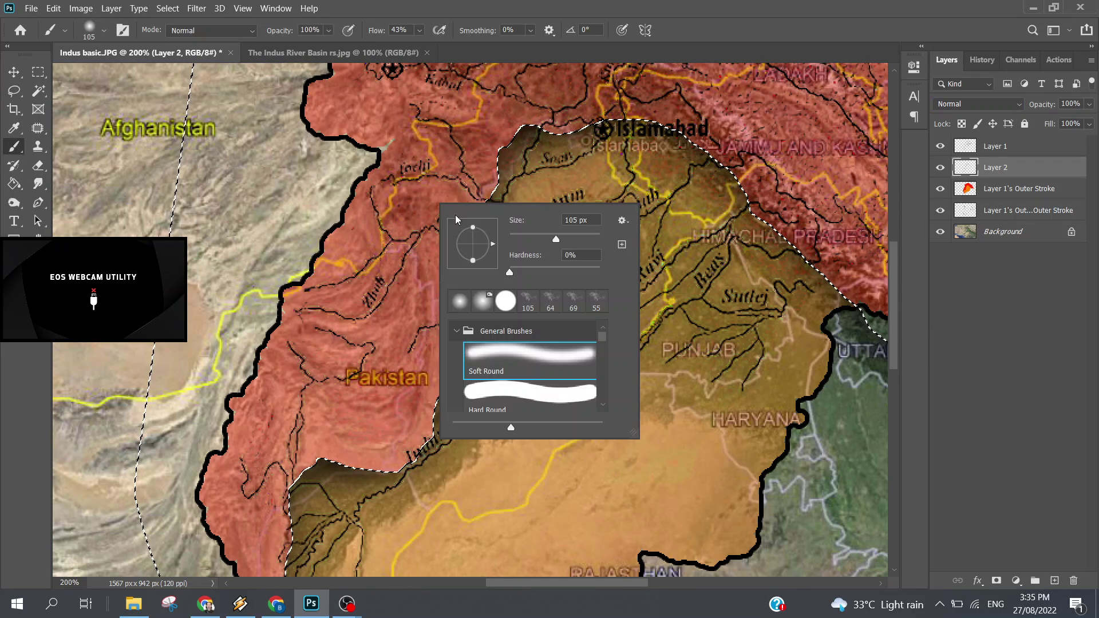
{"action": "double_click", "coordinate": [579, 220]}
{"action": "type", "text": "70"}
{"action": "key", "text": "Return"}
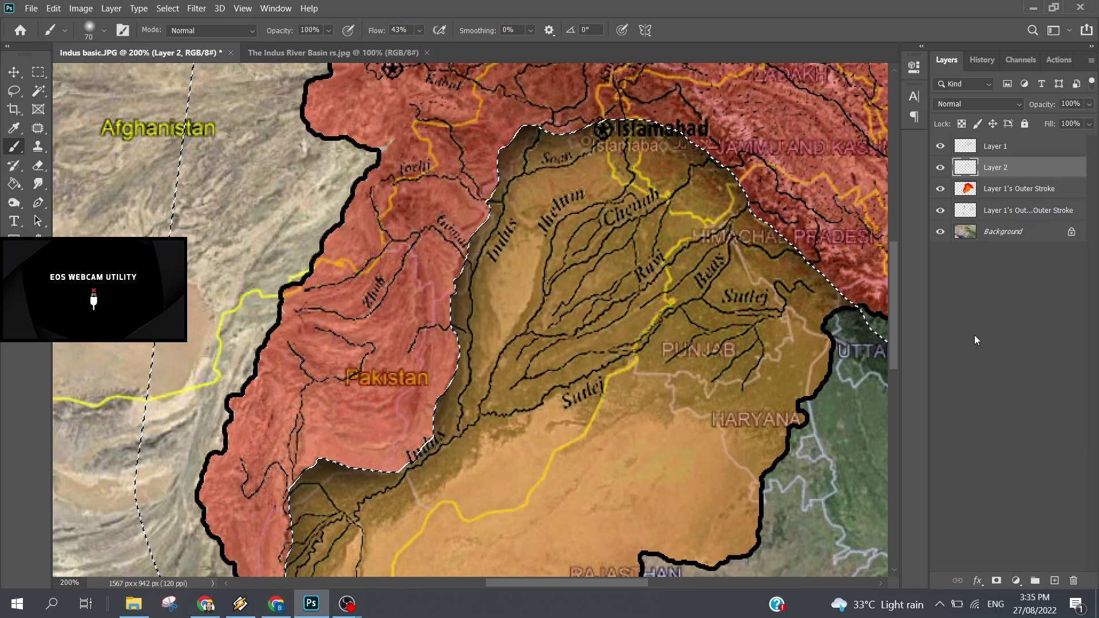
{"action": "left_click", "coordinate": [977, 340]}
{"action": "scroll", "coordinate": [465, 240], "scroll_direction": "up", "scroll_amount": 1}
{"action": "scroll", "coordinate": [465, 239], "scroll_direction": "up", "scroll_amount": 1}
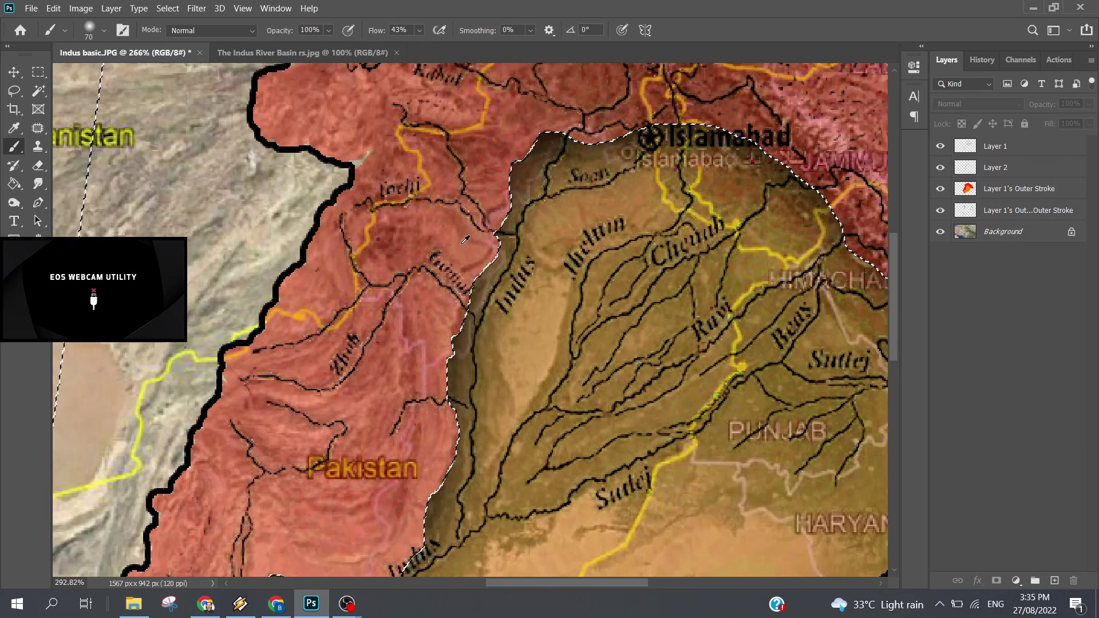
{"action": "scroll", "coordinate": [465, 239], "scroll_direction": "up", "scroll_amount": 1}
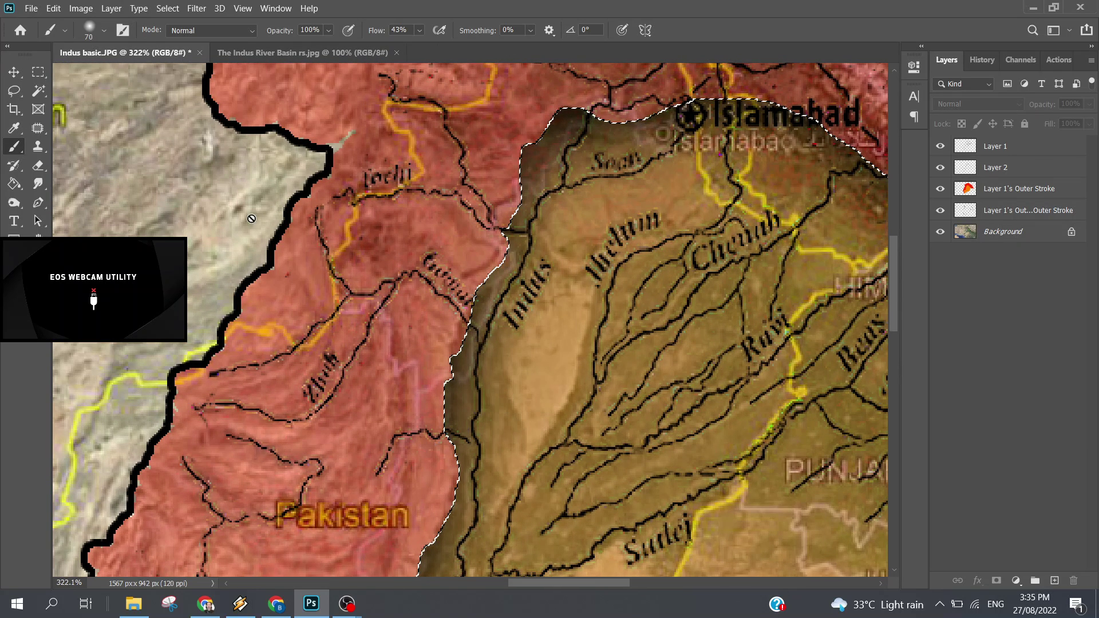
Step: Dismiss the no-layer-selected error and make Layer 2 the active layer
{"action": "left_click", "coordinate": [558, 235]}
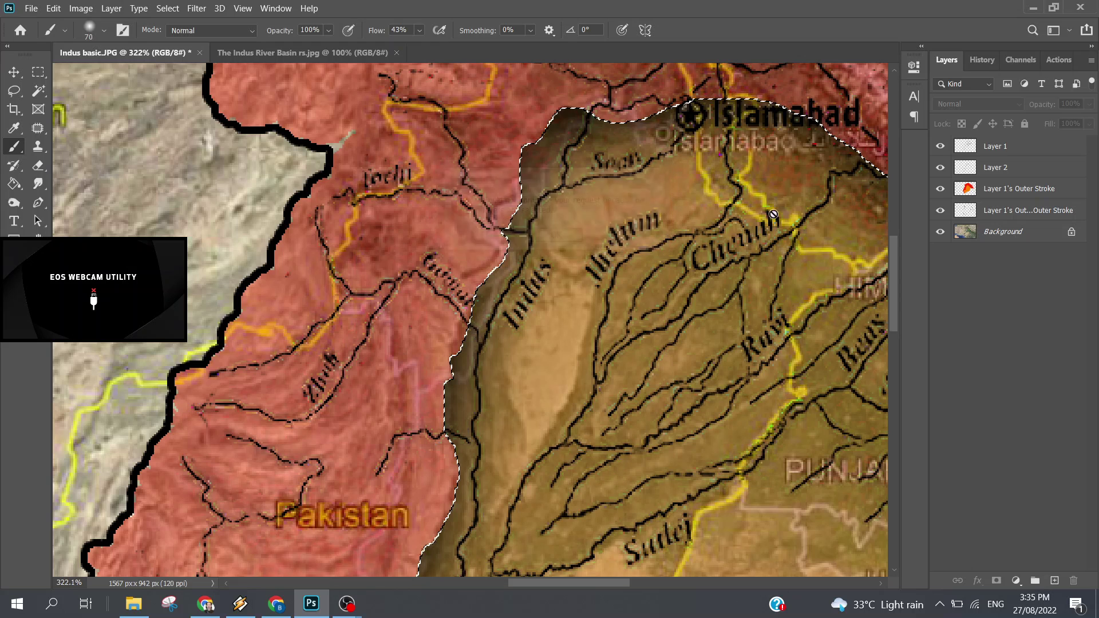
{"action": "left_click", "coordinate": [1002, 173]}
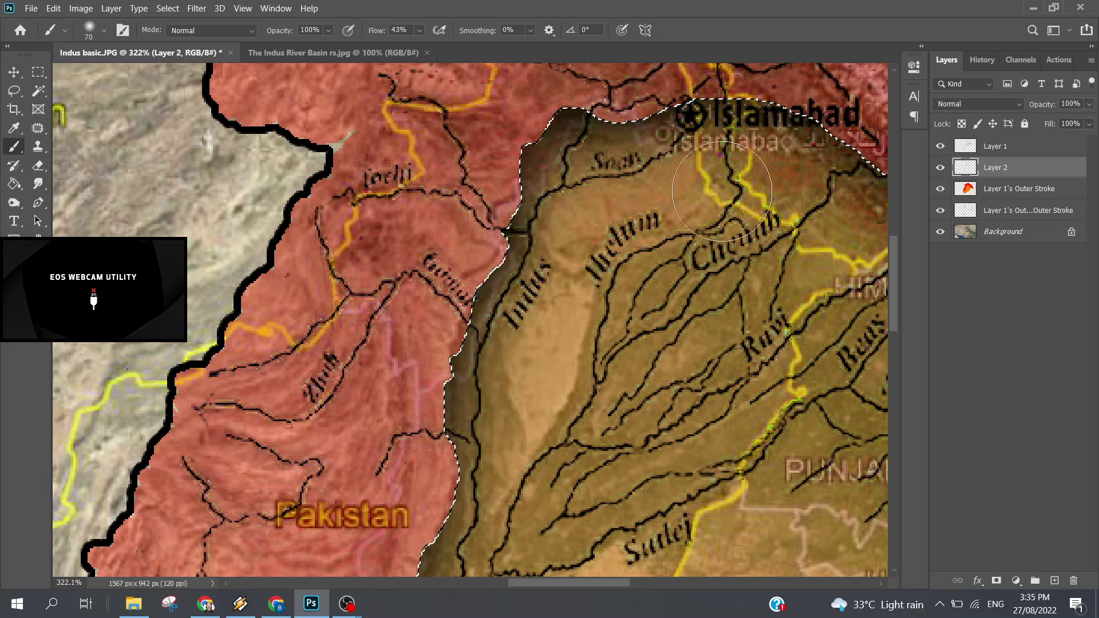
{"action": "left_click_drag", "start_coordinate": [566, 581], "coordinate": [609, 582]}
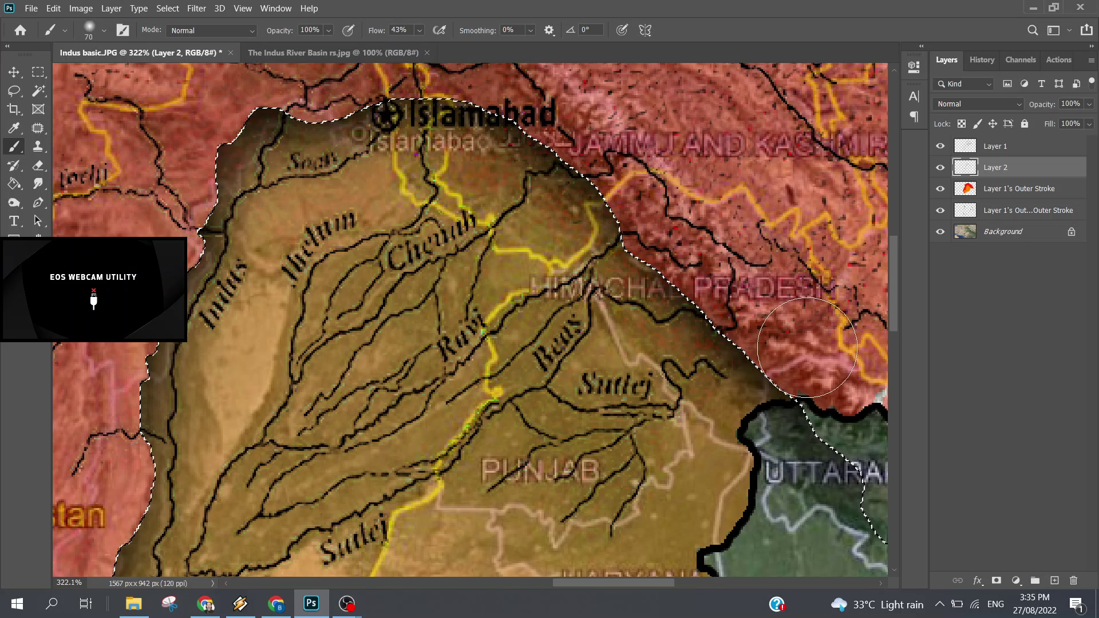
{"action": "scroll", "coordinate": [376, 456], "scroll_direction": "down", "scroll_amount": 3}
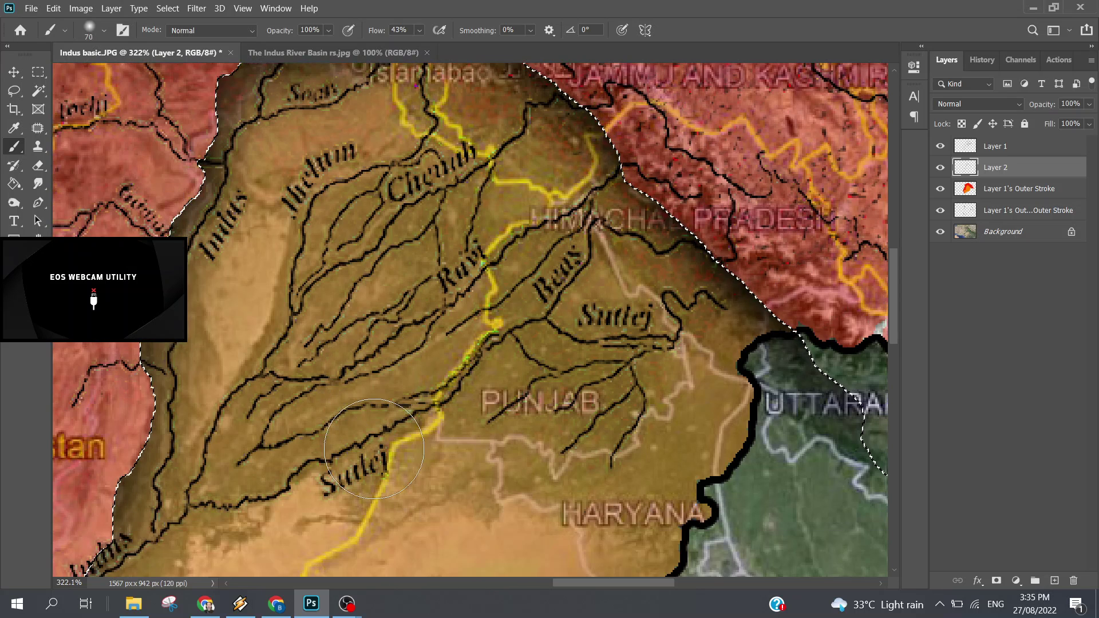
{"action": "scroll", "coordinate": [376, 455], "scroll_direction": "down", "scroll_amount": 2}
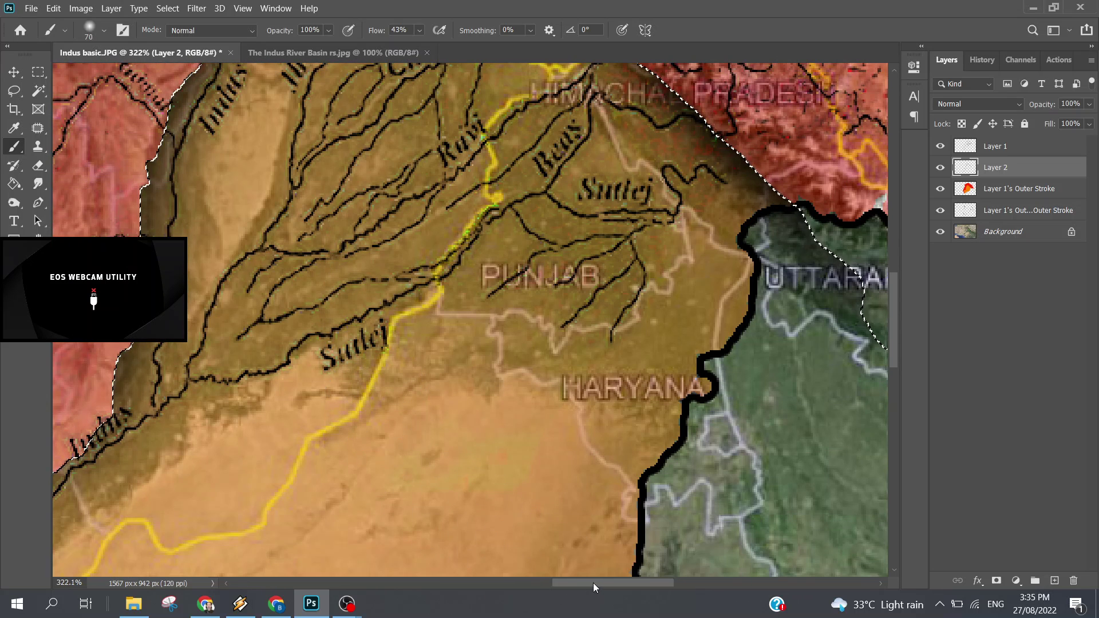
{"action": "scroll", "coordinate": [593, 583], "scroll_direction": "left", "scroll_amount": 5}
{"action": "scroll", "coordinate": [528, 541], "scroll_direction": "down", "scroll_amount": 1}
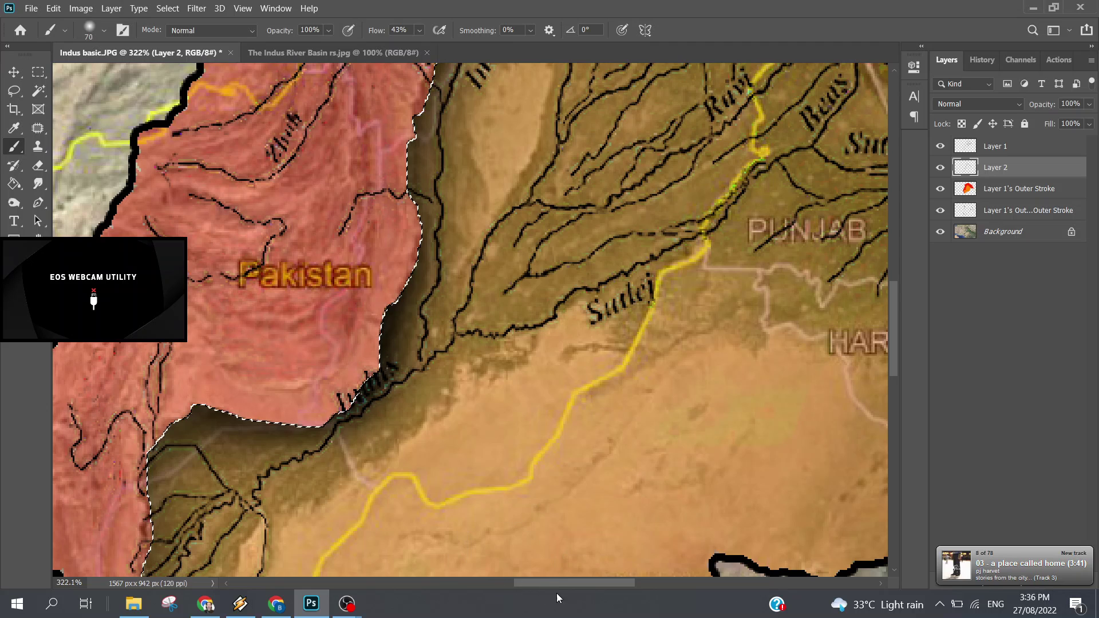
Step: Pan and zoom out to view the whole map down to the Indus delta
{"action": "left_click_drag", "start_coordinate": [552, 583], "coordinate": [508, 584]}
{"action": "scroll", "coordinate": [398, 364], "scroll_direction": "down", "scroll_amount": 4}
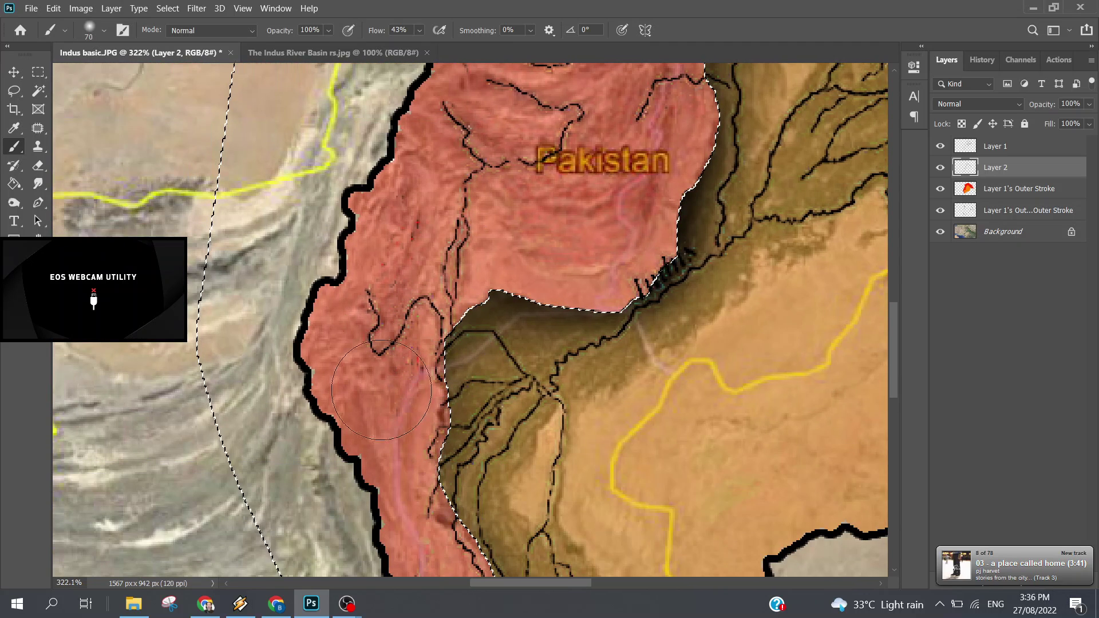
{"action": "scroll", "coordinate": [397, 401], "scroll_direction": "down", "scroll_amount": 2}
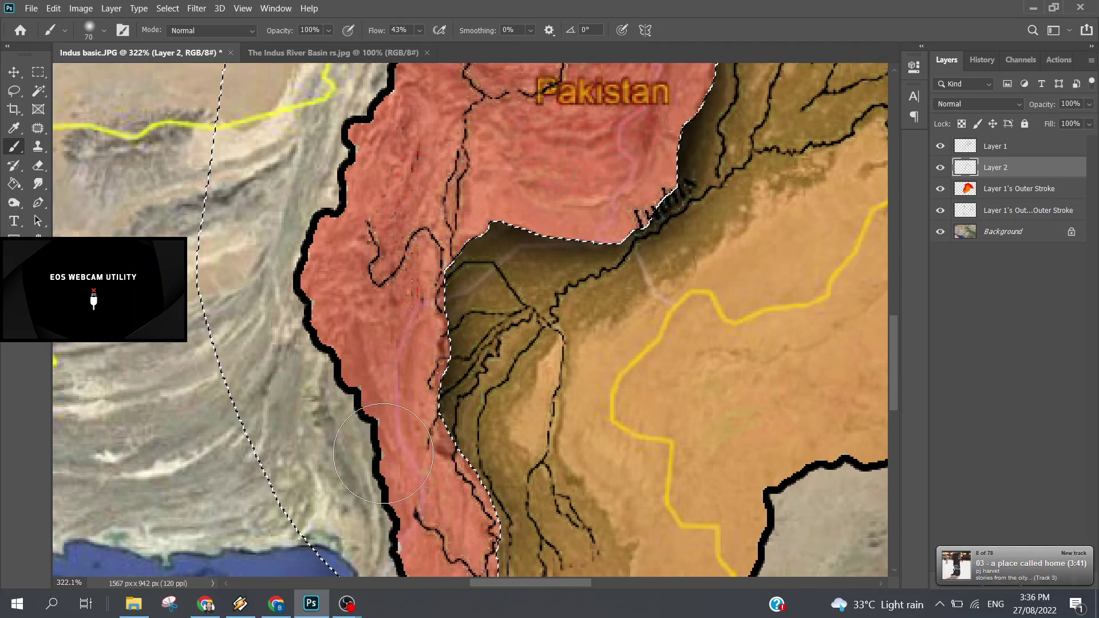
{"action": "scroll", "coordinate": [397, 435], "scroll_direction": "down", "scroll_amount": 2}
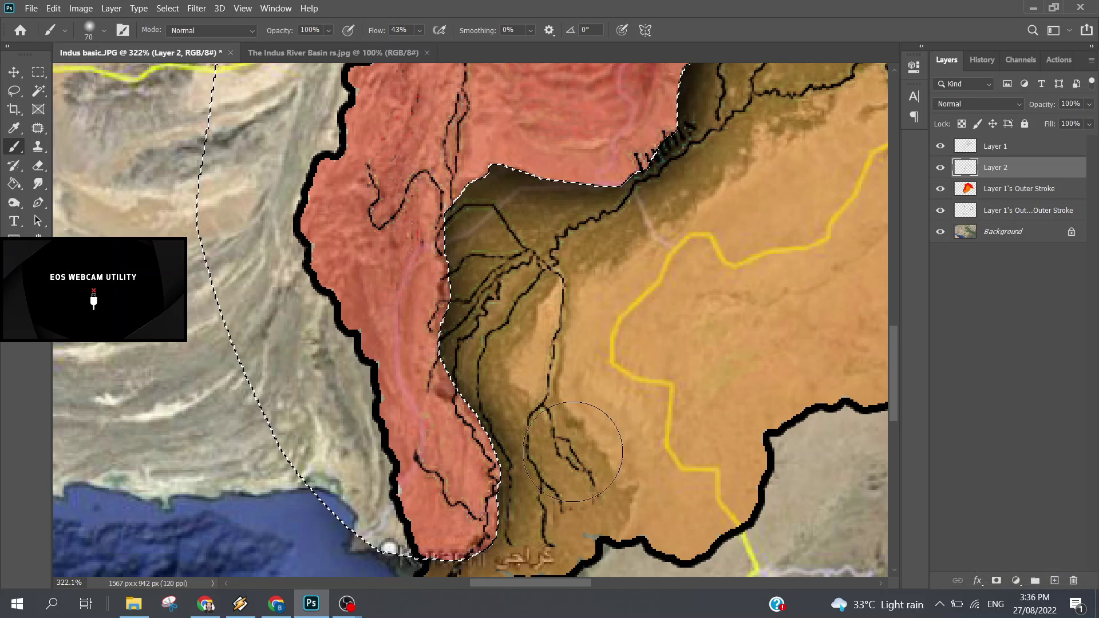
{"action": "scroll", "coordinate": [739, 471], "scroll_direction": "down", "scroll_amount": 2}
{"action": "scroll", "coordinate": [740, 471], "scroll_direction": "down", "scroll_amount": 2}
{"action": "scroll", "coordinate": [740, 471], "scroll_direction": "down", "scroll_amount": 1}
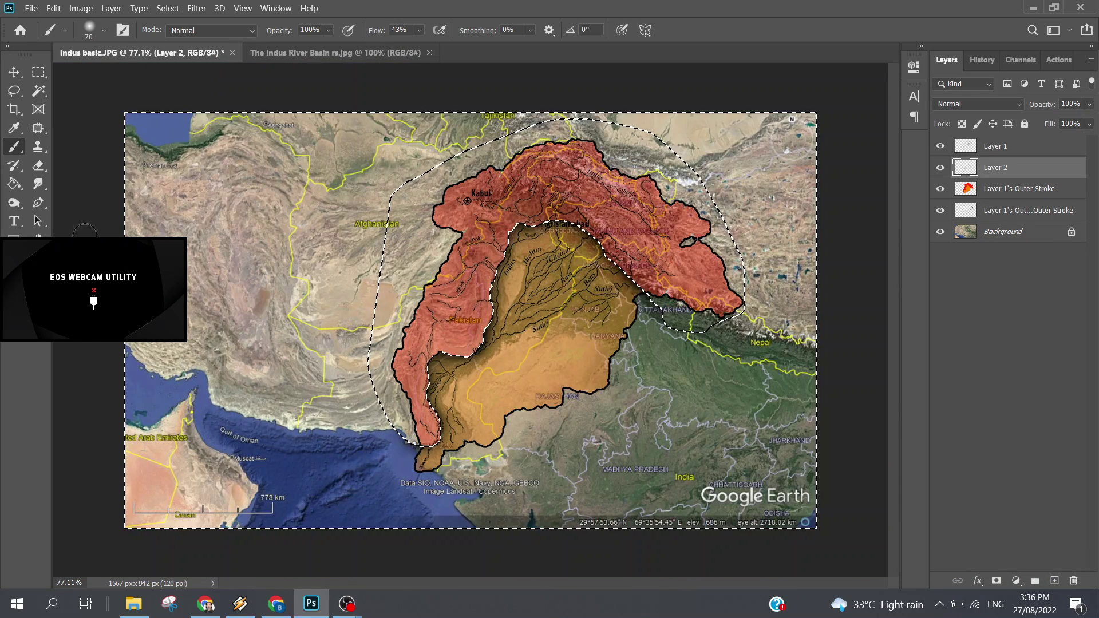
Step: Lasso around the red upper zone and invert the selection onto the orange plains
{"action": "left_click", "coordinate": [15, 91]}
{"action": "left_click", "coordinate": [91, 96]}
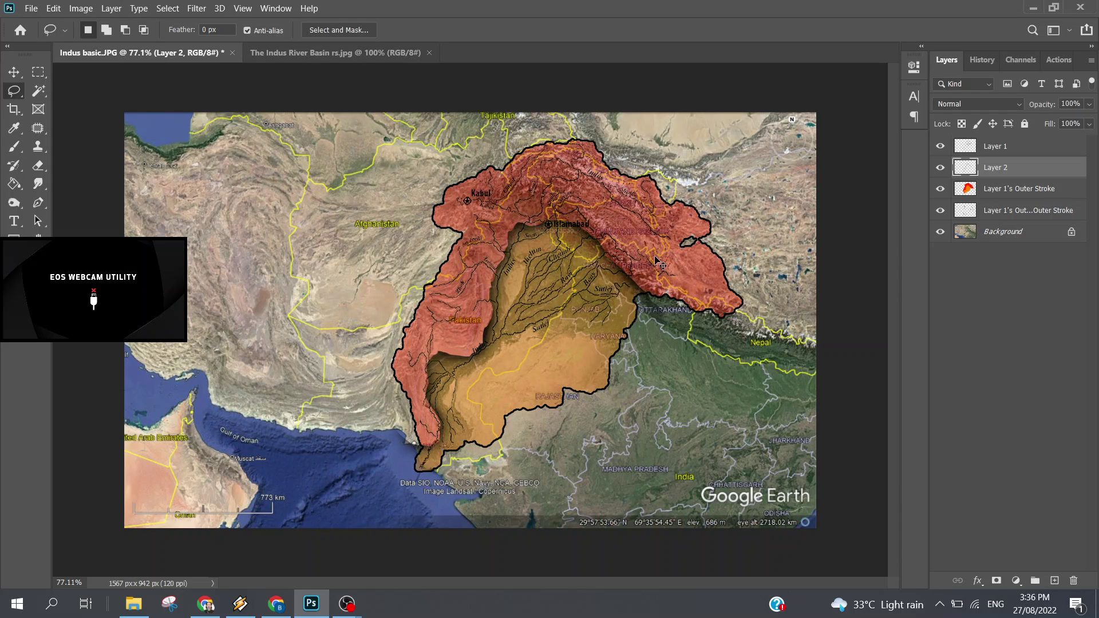
{"action": "left_click_drag", "start_coordinate": [666, 303], "coordinate": [670, 309]}
{"action": "key", "text": "ctrl+shift+i"}
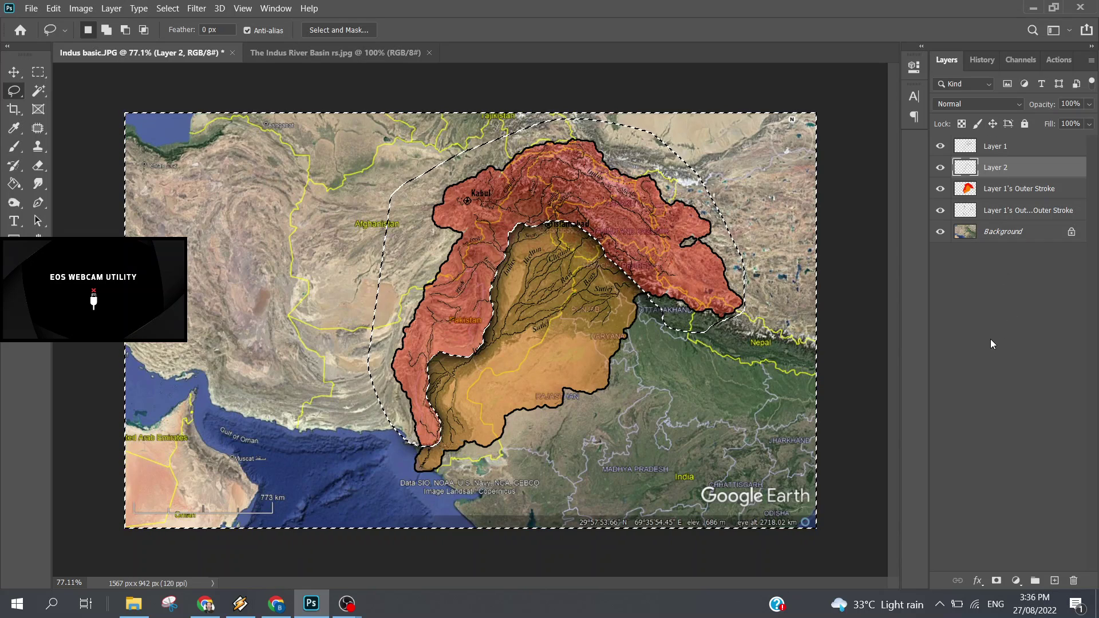
{"action": "scroll", "coordinate": [812, 329], "scroll_direction": "up", "scroll_amount": 1}
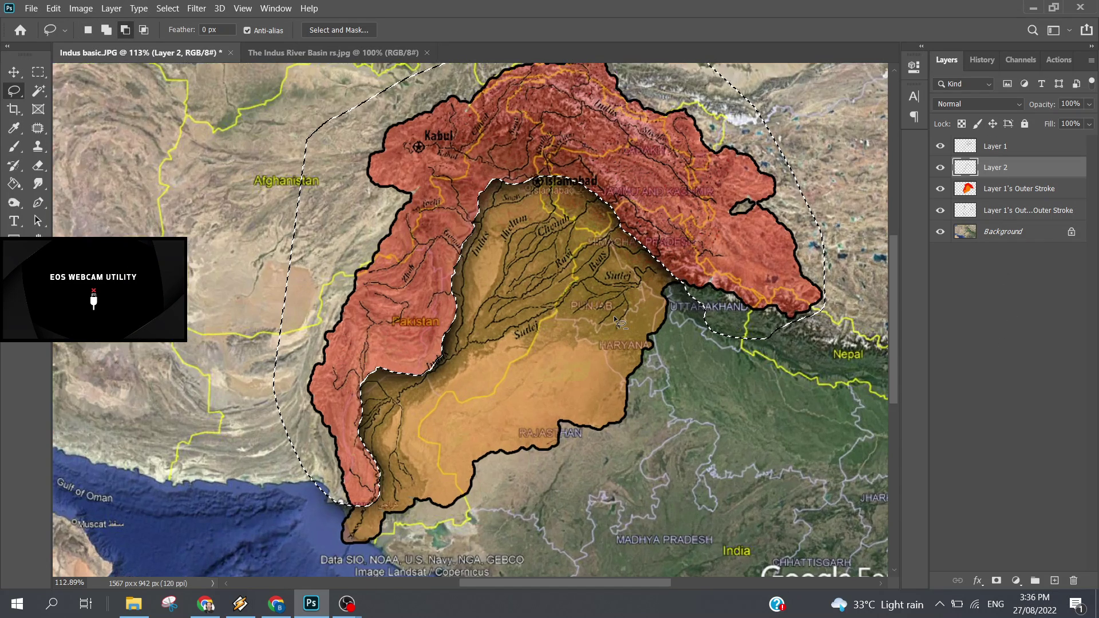
{"action": "scroll", "coordinate": [790, 286], "scroll_direction": "up", "scroll_amount": 1}
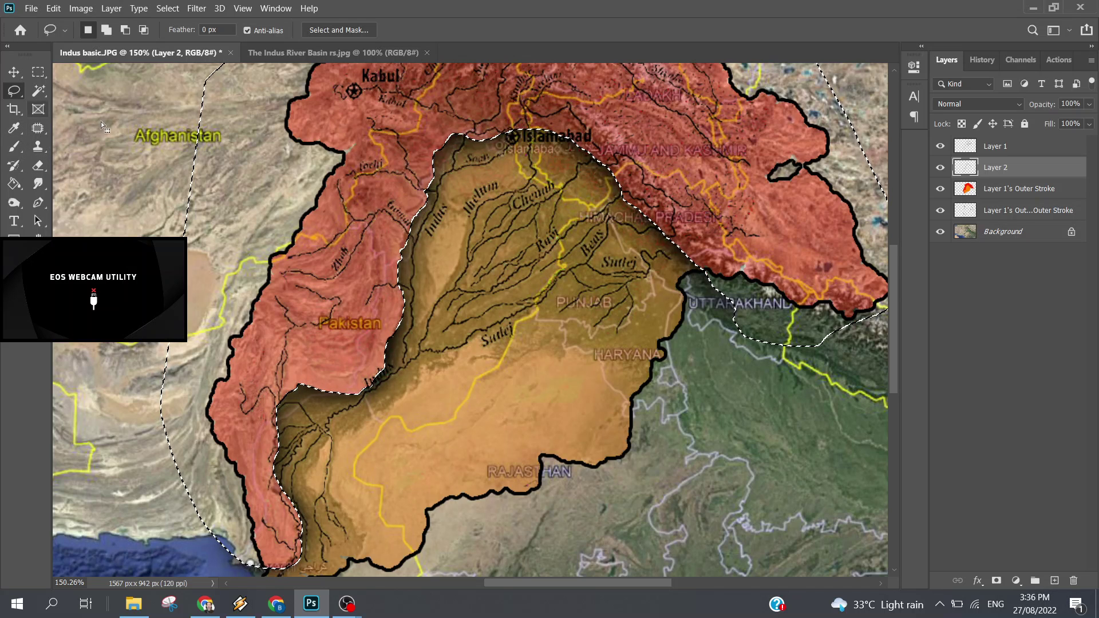
{"action": "right_click", "coordinate": [422, 210]}
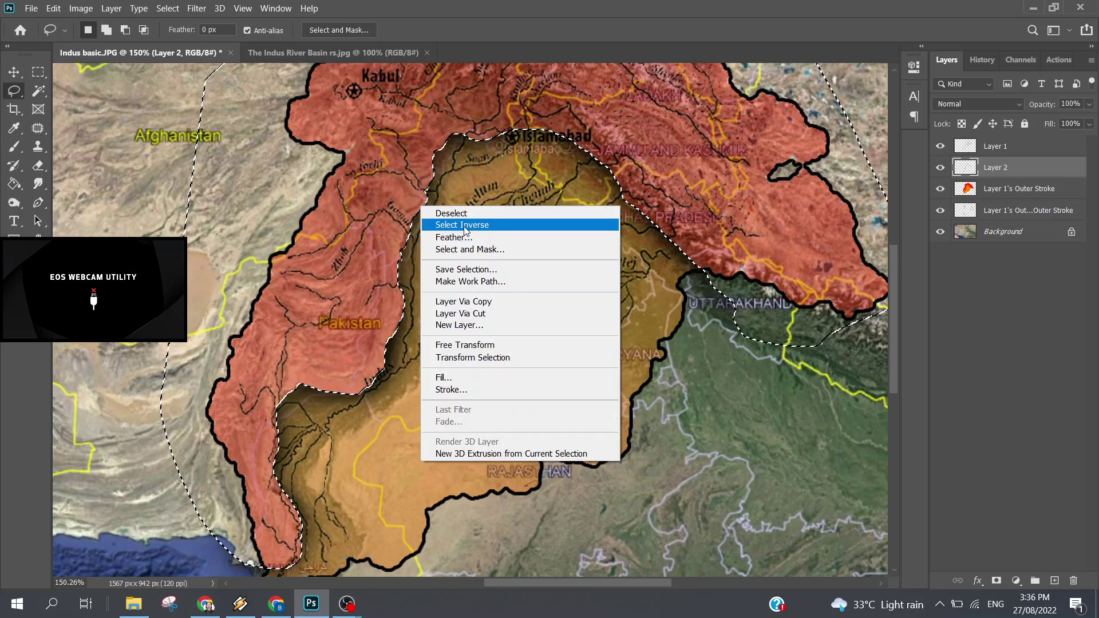
{"action": "left_click", "coordinate": [440, 223]}
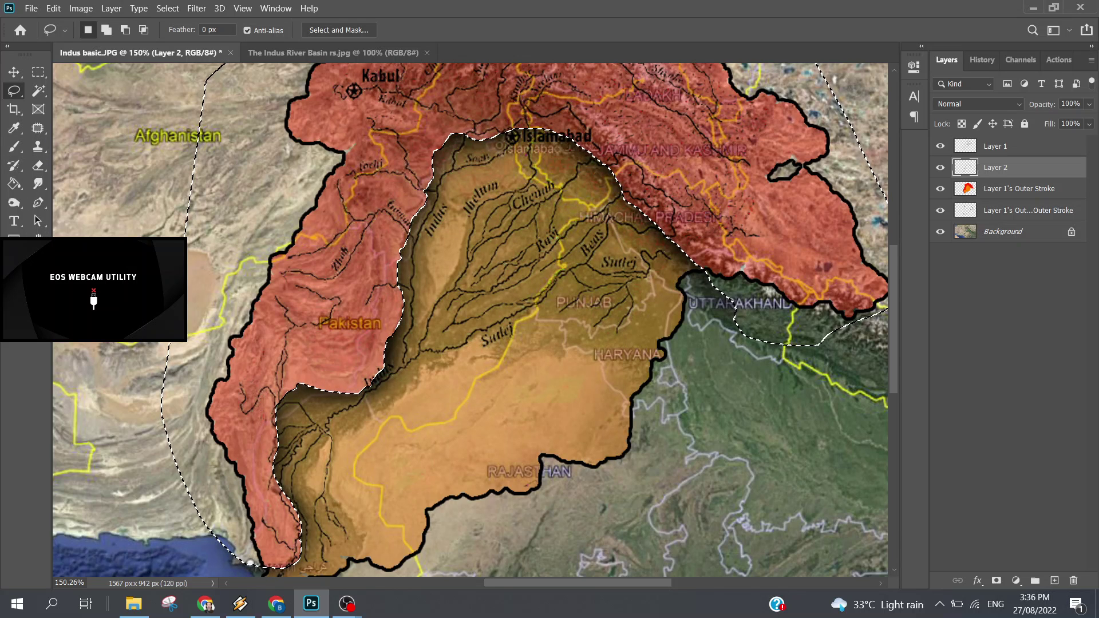
Step: Pick the Brush, undo a stray stroke, and set the brush size to 44 px
{"action": "left_click", "coordinate": [14, 147]}
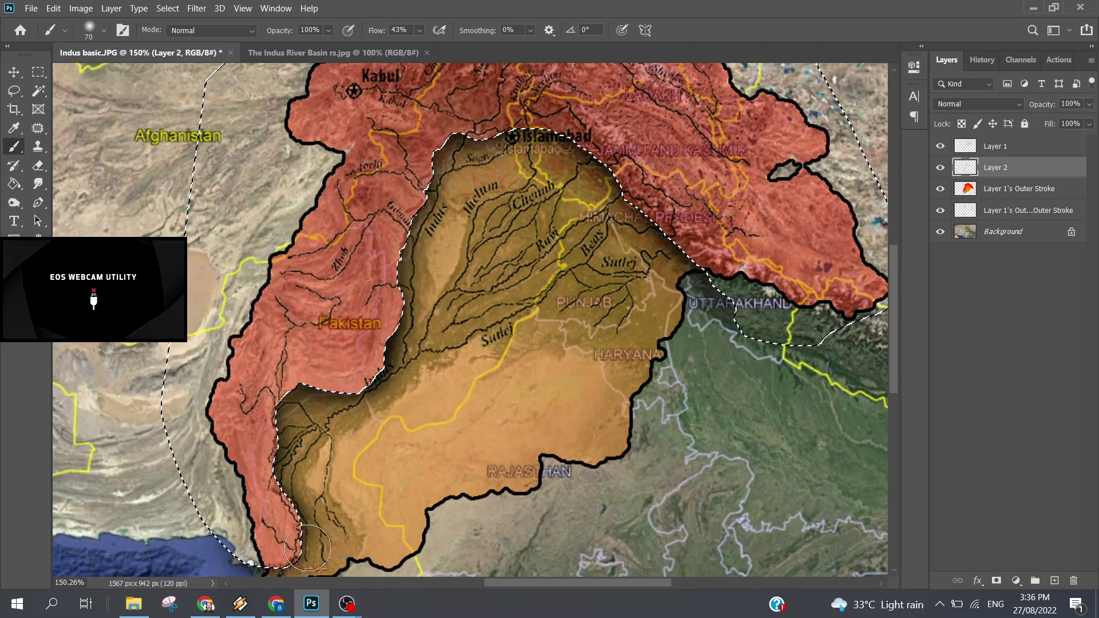
{"action": "left_click_drag", "start_coordinate": [307, 548], "coordinate": [312, 533]}
{"action": "mouse_move", "coordinate": [296, 404]}
{"action": "left_mouse_down"}
{"action": "mouse_move", "coordinate": [364, 401]}
{"action": "mouse_move", "coordinate": [399, 301]}
{"action": "left_mouse_up"}
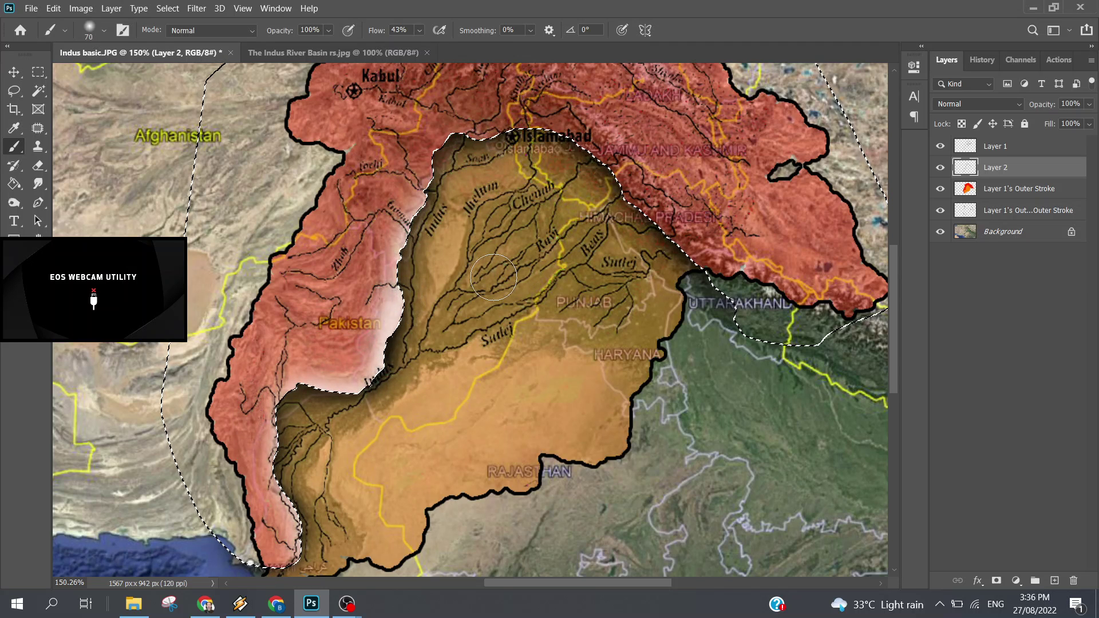
{"action": "key", "text": "ctrl+z"}
{"action": "scroll", "coordinate": [298, 510], "scroll_direction": "up", "scroll_amount": 3}
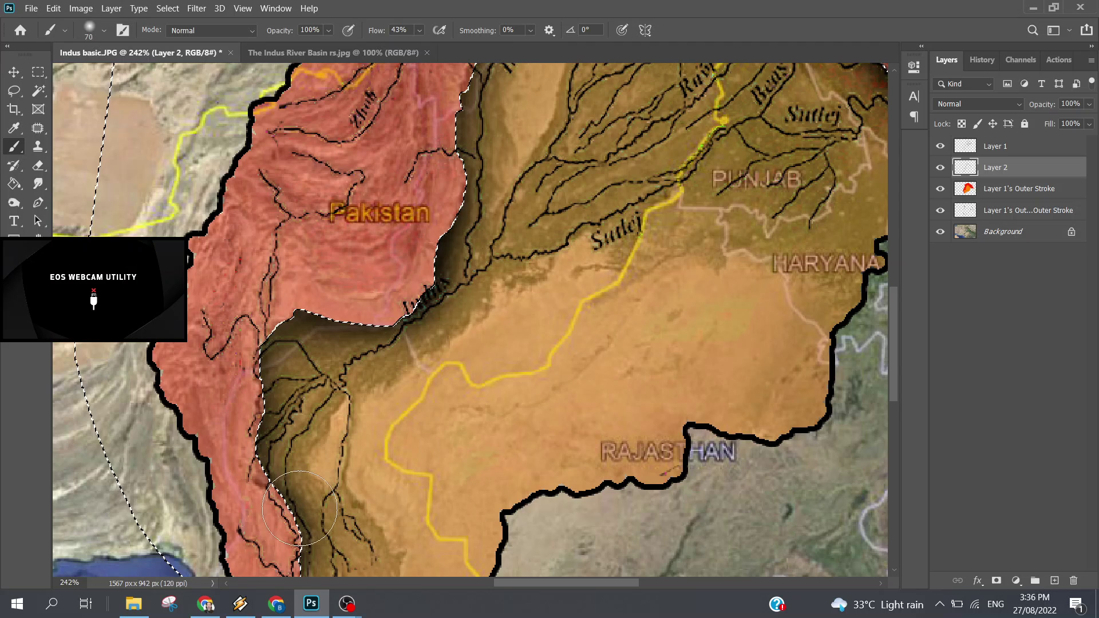
{"action": "scroll", "coordinate": [298, 510], "scroll_direction": "down", "scroll_amount": 2}
{"action": "scroll", "coordinate": [301, 501], "scroll_direction": "up", "scroll_amount": 2}
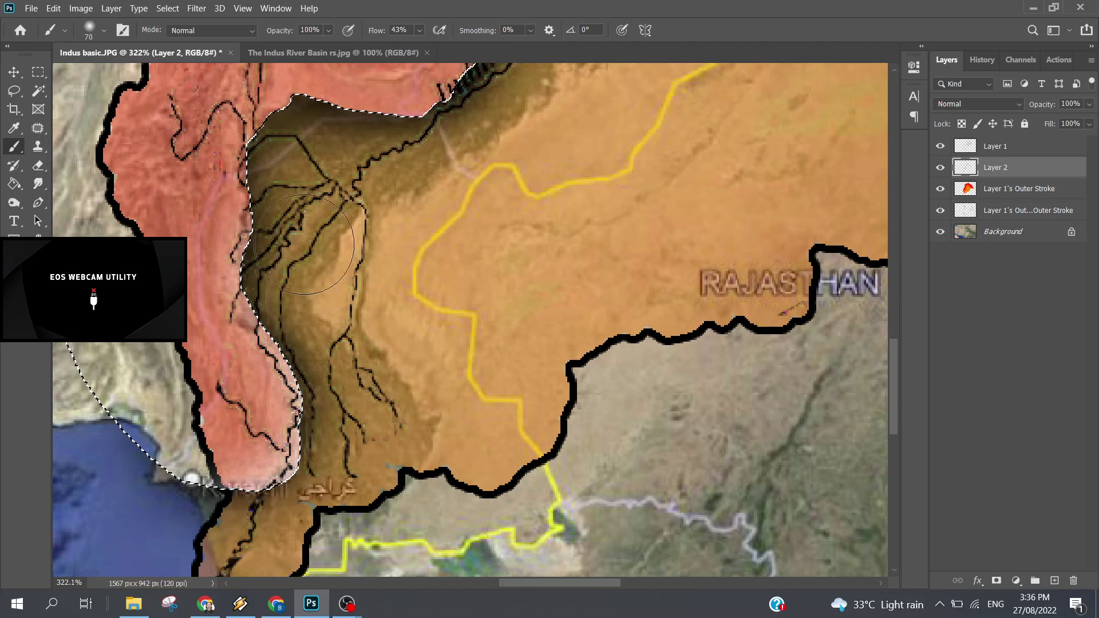
{"action": "right_click", "coordinate": [314, 281]}
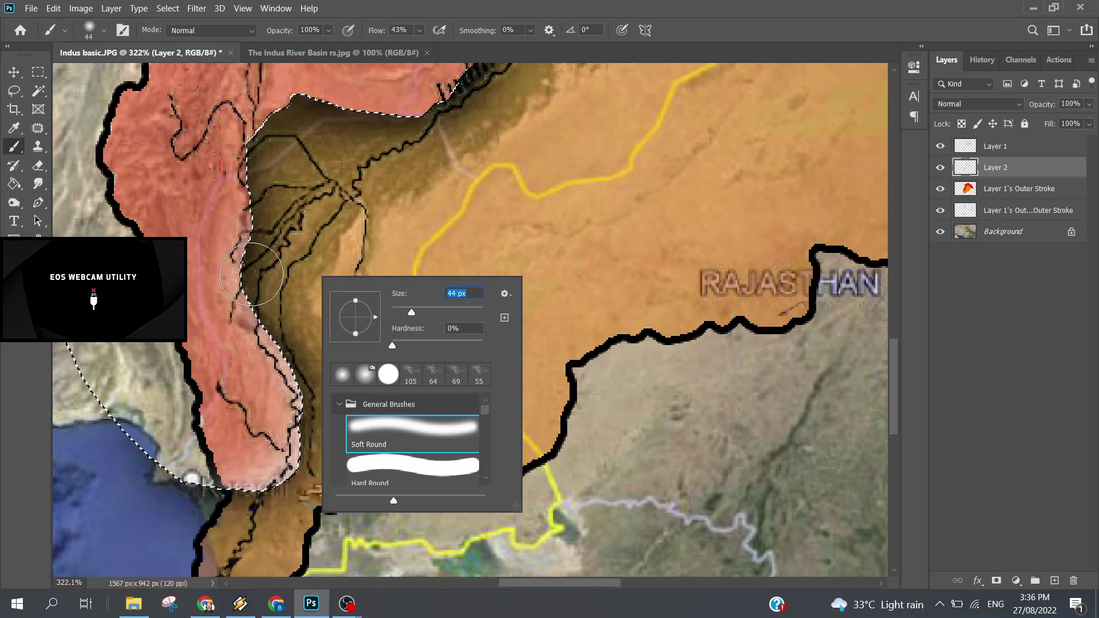
{"action": "left_click", "coordinate": [251, 274]}
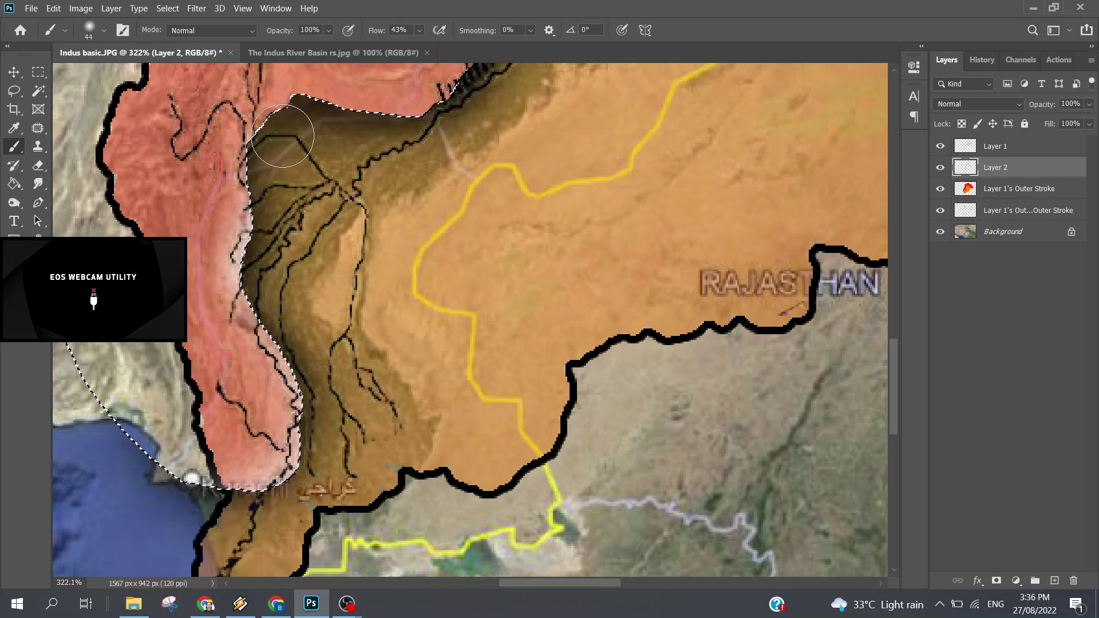
Step: Paint dark brown shadow along the lower basin's upper edge and the Indus edge
{"action": "left_click_drag", "start_coordinate": [355, 125], "coordinate": [283, 208]}
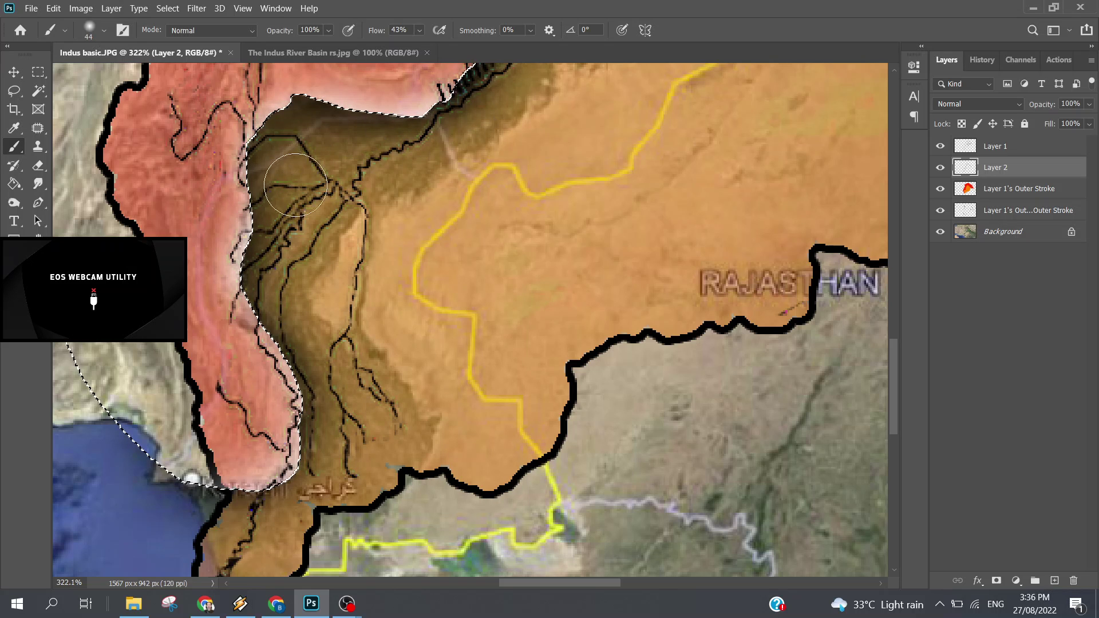
{"action": "scroll", "coordinate": [343, 298], "scroll_direction": "up", "scroll_amount": 1}
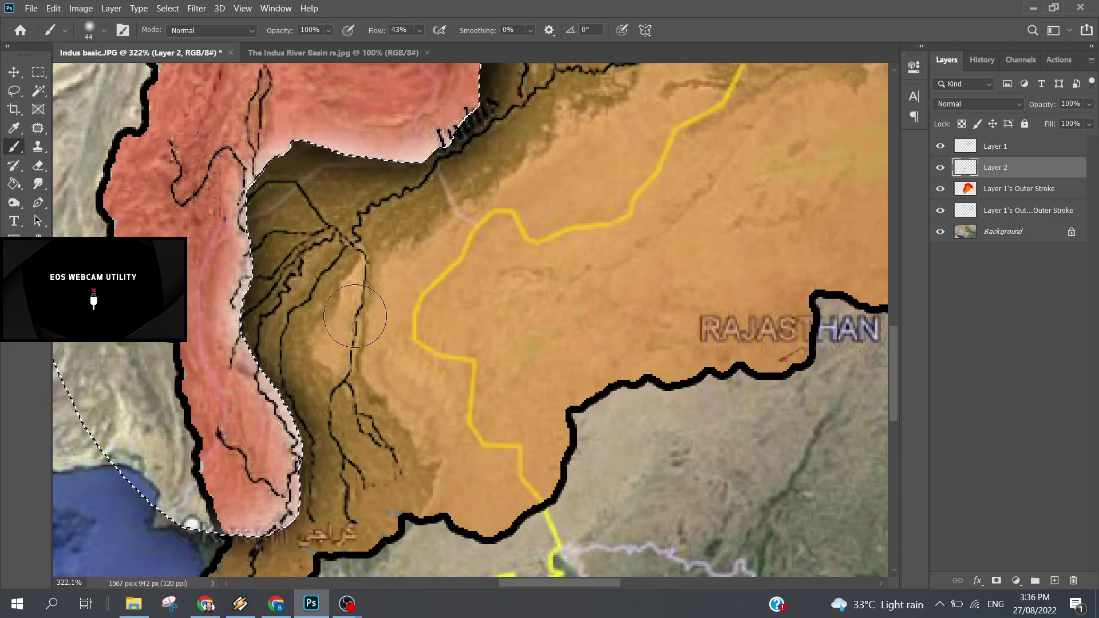
{"action": "scroll", "coordinate": [356, 314], "scroll_direction": "up", "scroll_amount": 2}
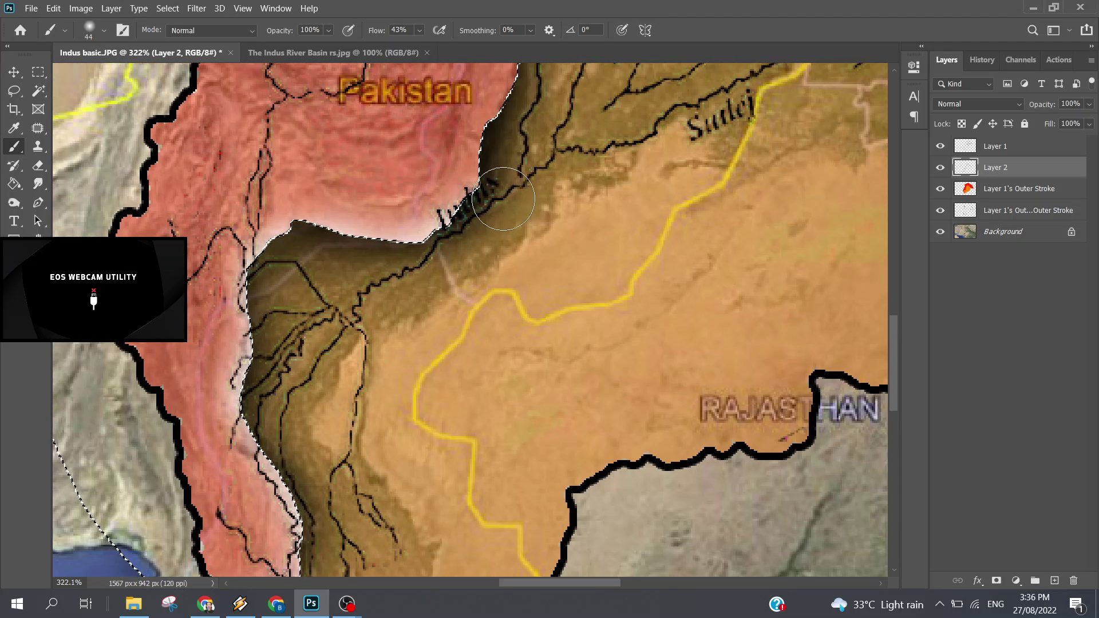
{"action": "scroll", "coordinate": [501, 262], "scroll_direction": "up", "scroll_amount": 2}
{"action": "left_click_drag", "start_coordinate": [501, 263], "coordinate": [499, 298]}
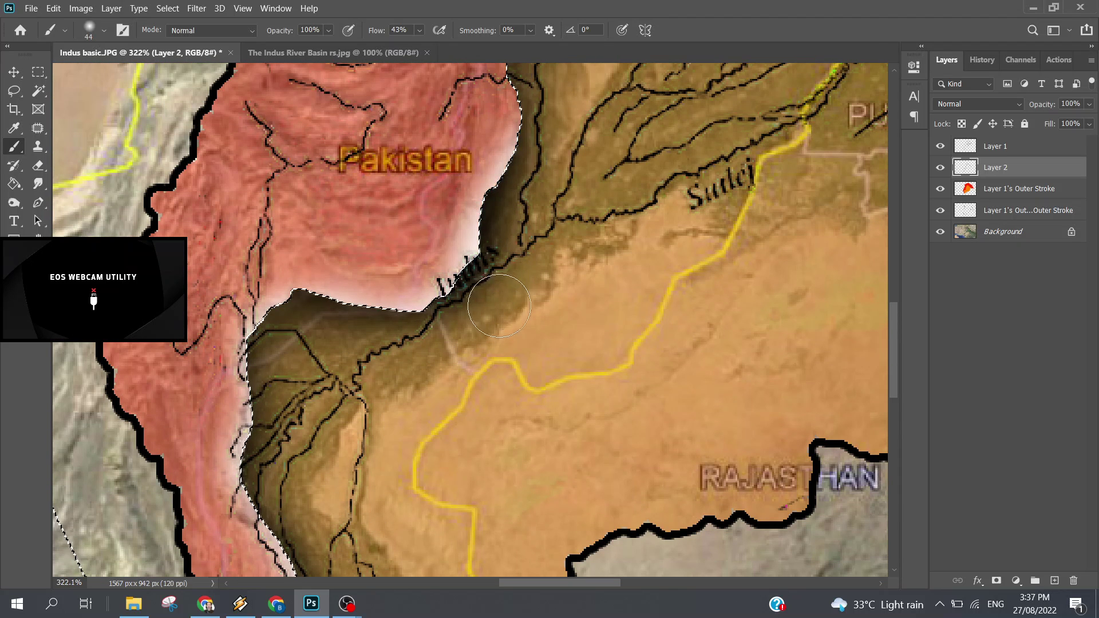
{"action": "mouse_move", "coordinate": [499, 299]}
{"action": "left_mouse_down"}
{"action": "mouse_move", "coordinate": [522, 191]}
{"action": "mouse_move", "coordinate": [471, 300]}
{"action": "left_mouse_up"}
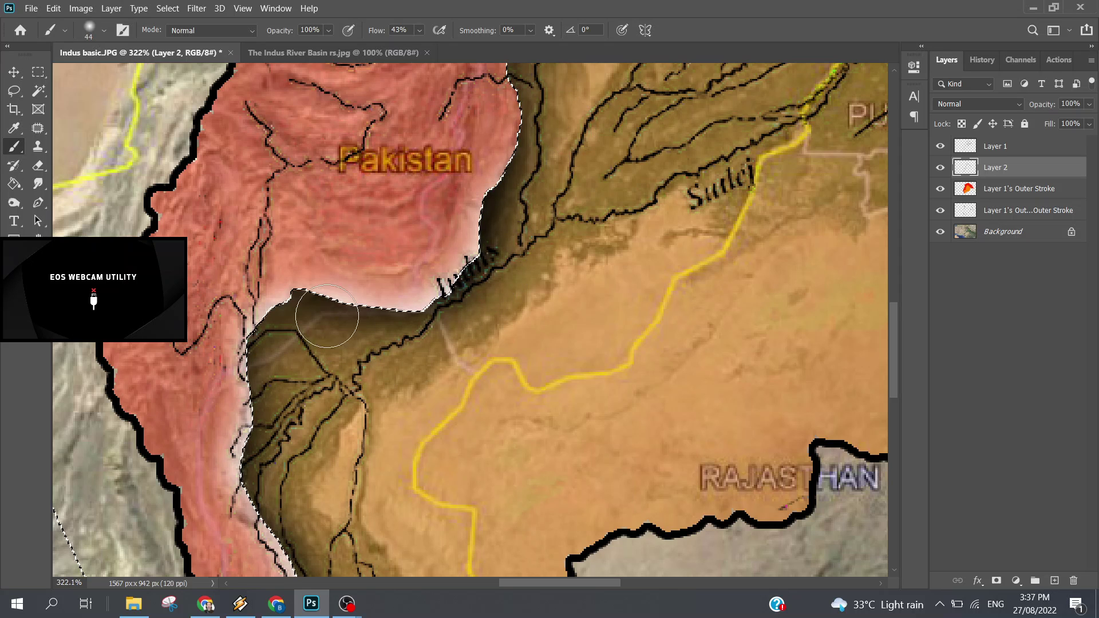
{"action": "scroll", "coordinate": [509, 230], "scroll_direction": "up", "scroll_amount": 3}
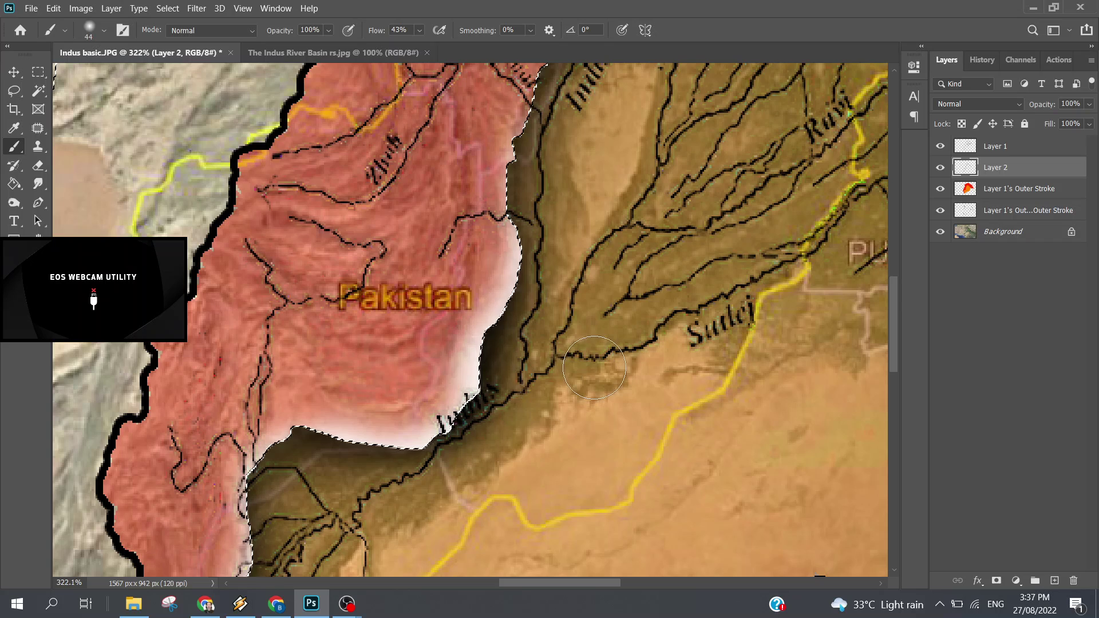
{"action": "scroll", "coordinate": [527, 226], "scroll_direction": "up", "scroll_amount": 1}
{"action": "scroll", "coordinate": [527, 226], "scroll_direction": "down", "scroll_amount": 2}
{"action": "scroll", "coordinate": [529, 229], "scroll_direction": "down", "scroll_amount": 1}
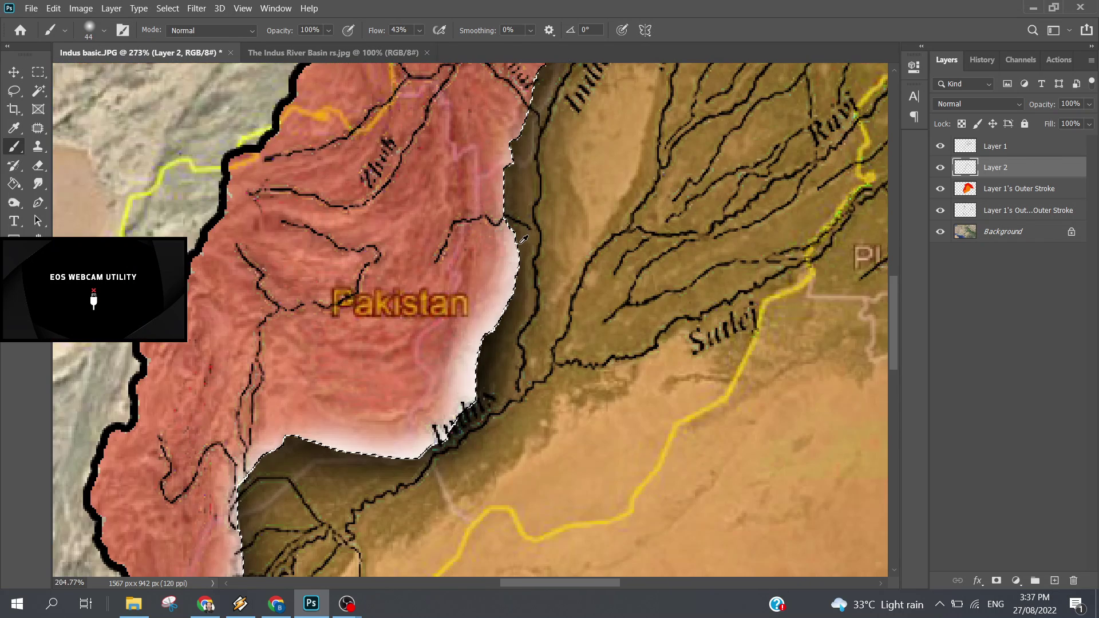
{"action": "scroll", "coordinate": [532, 234], "scroll_direction": "down", "scroll_amount": 1}
Step: Paint a white glow along the red side from Gumal and Islamabad to Uttarakhand
{"action": "left_click_drag", "start_coordinate": [533, 234], "coordinate": [515, 256]}
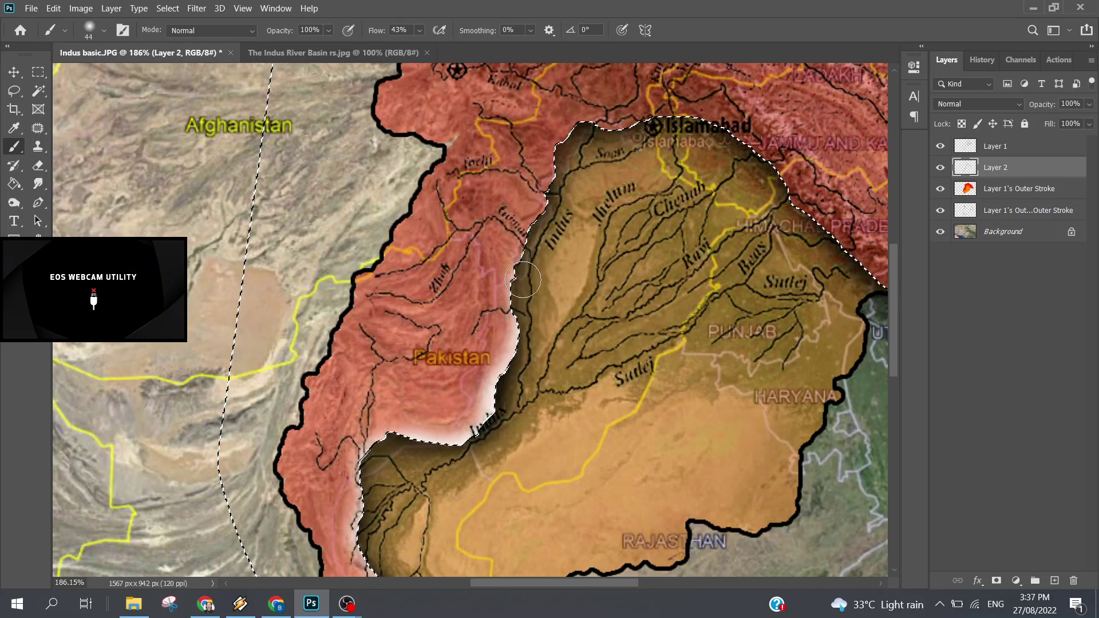
{"action": "mouse_move", "coordinate": [515, 256]}
{"action": "left_mouse_down"}
{"action": "mouse_move", "coordinate": [556, 199]}
{"action": "mouse_move", "coordinate": [578, 126]}
{"action": "mouse_move", "coordinate": [641, 115]}
{"action": "mouse_move", "coordinate": [710, 123]}
{"action": "mouse_move", "coordinate": [877, 283]}
{"action": "left_mouse_up"}
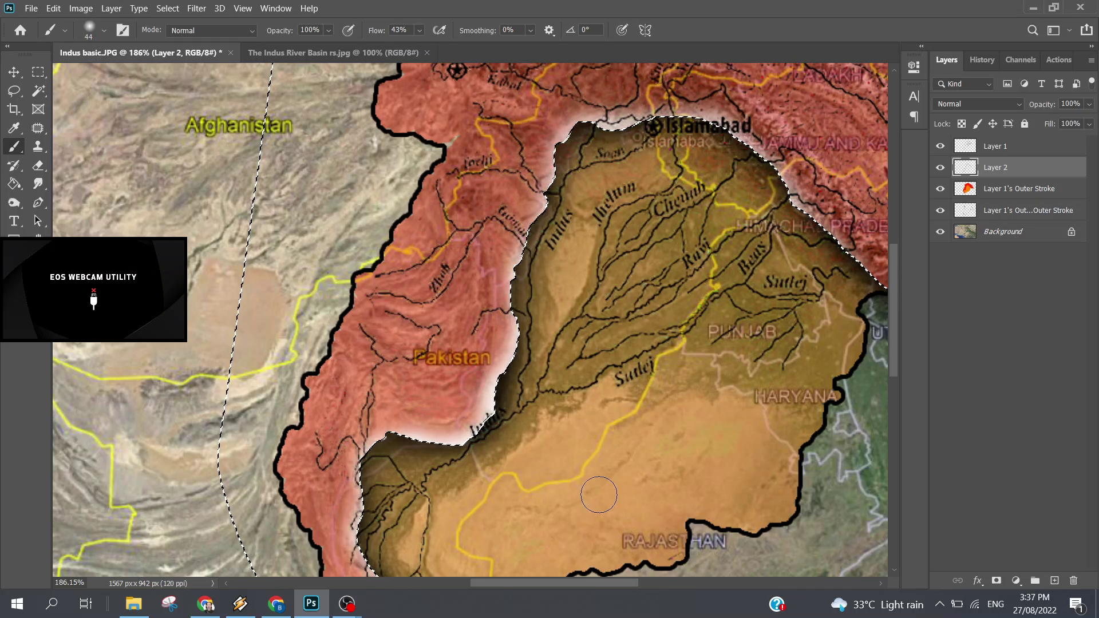
{"action": "left_click_drag", "start_coordinate": [614, 583], "coordinate": [652, 583]}
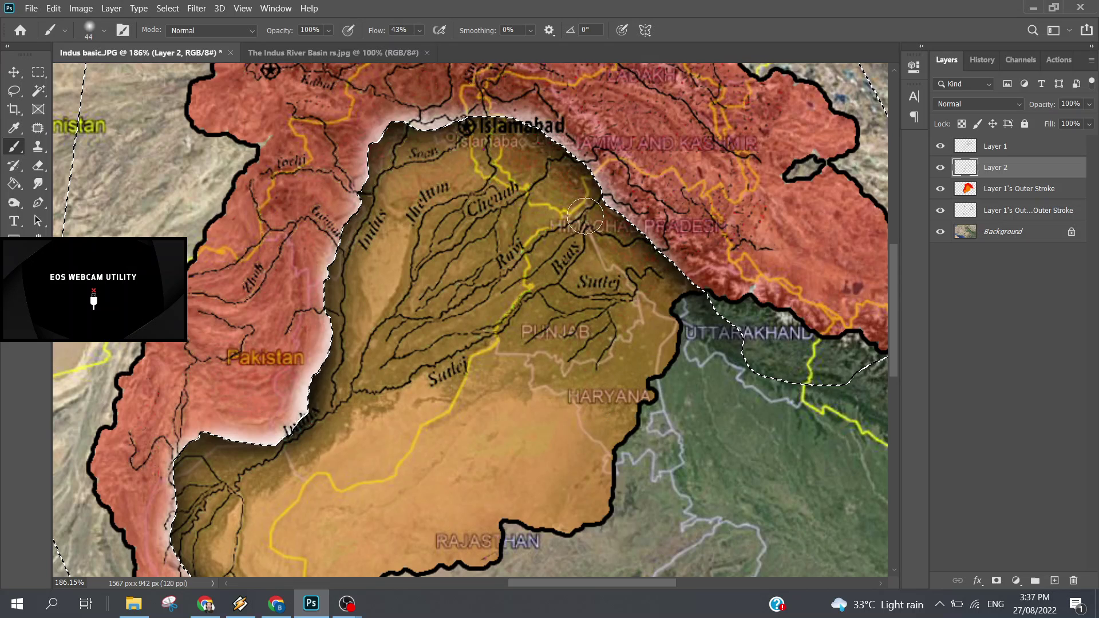
{"action": "mouse_move", "coordinate": [475, 138]}
{"action": "left_mouse_down"}
{"action": "mouse_move", "coordinate": [544, 146]}
{"action": "mouse_move", "coordinate": [607, 189]}
{"action": "mouse_move", "coordinate": [687, 292]}
{"action": "mouse_move", "coordinate": [739, 307]}
{"action": "left_mouse_up"}
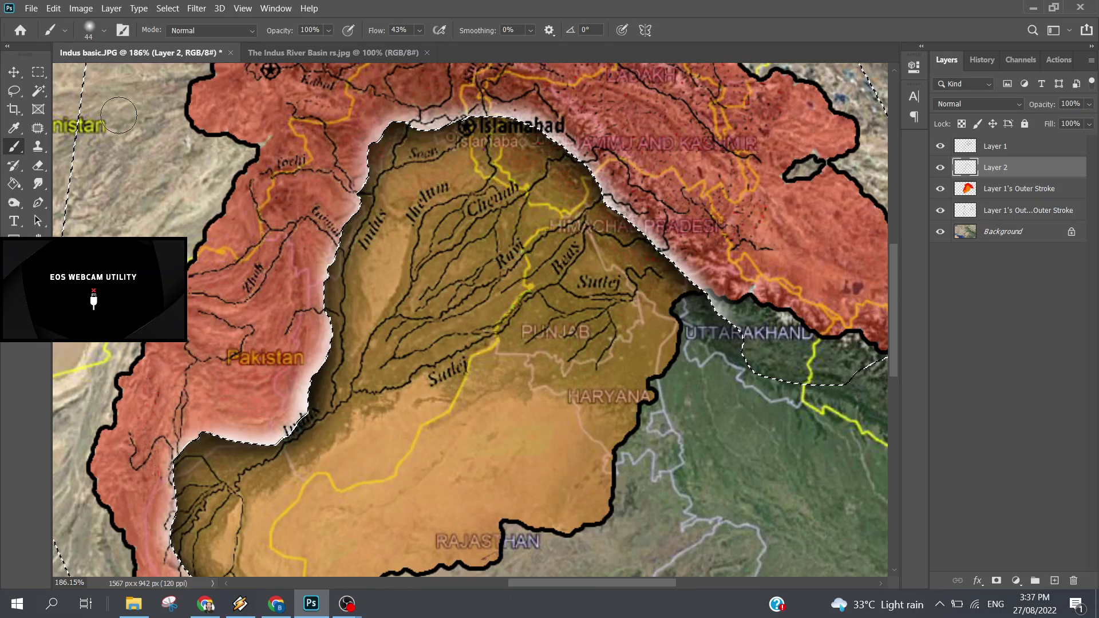
Step: Erase the stray shading over Uttarakhand with a 50 px hard eraser, then zoom out
{"action": "left_click", "coordinate": [37, 166]}
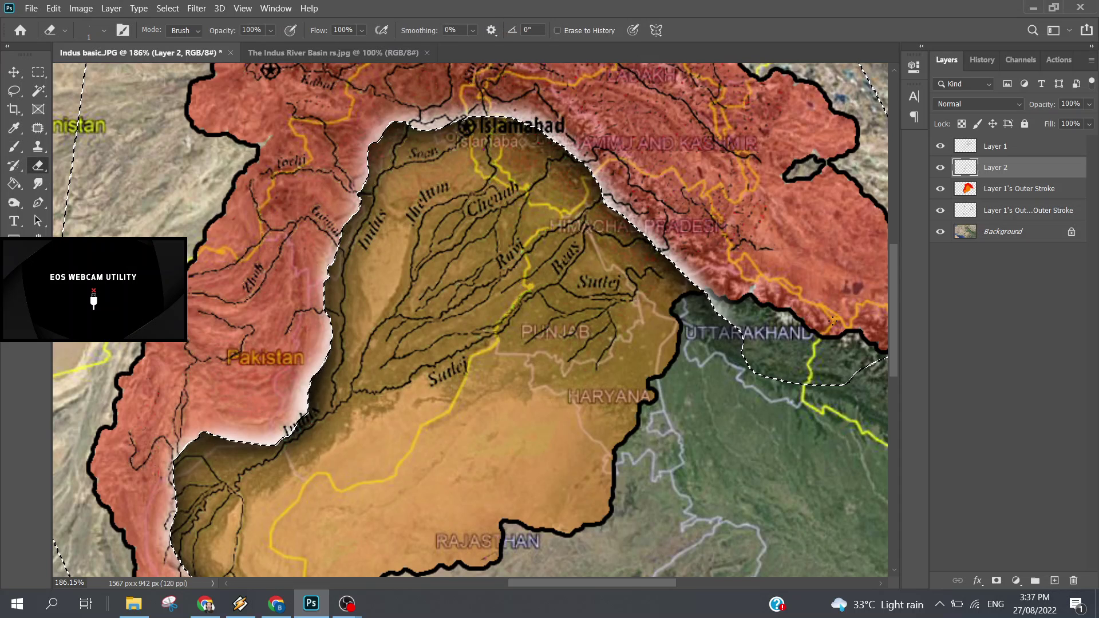
{"action": "right_click", "coordinate": [765, 342]}
{"action": "left_click", "coordinate": [805, 364]}
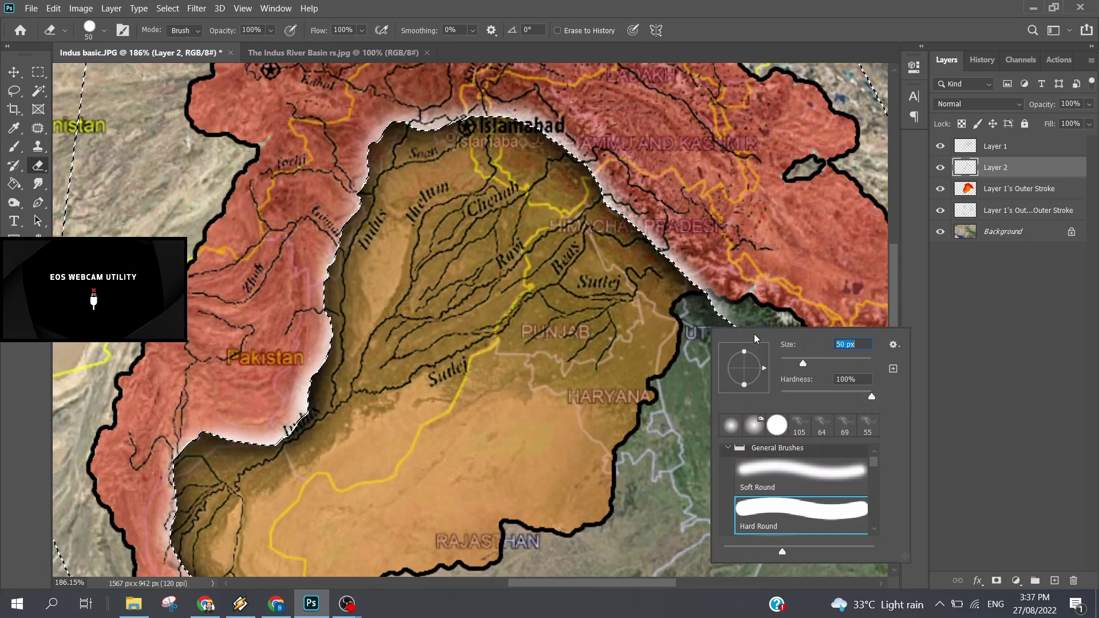
{"action": "left_click_drag", "start_coordinate": [704, 312], "coordinate": [847, 372]}
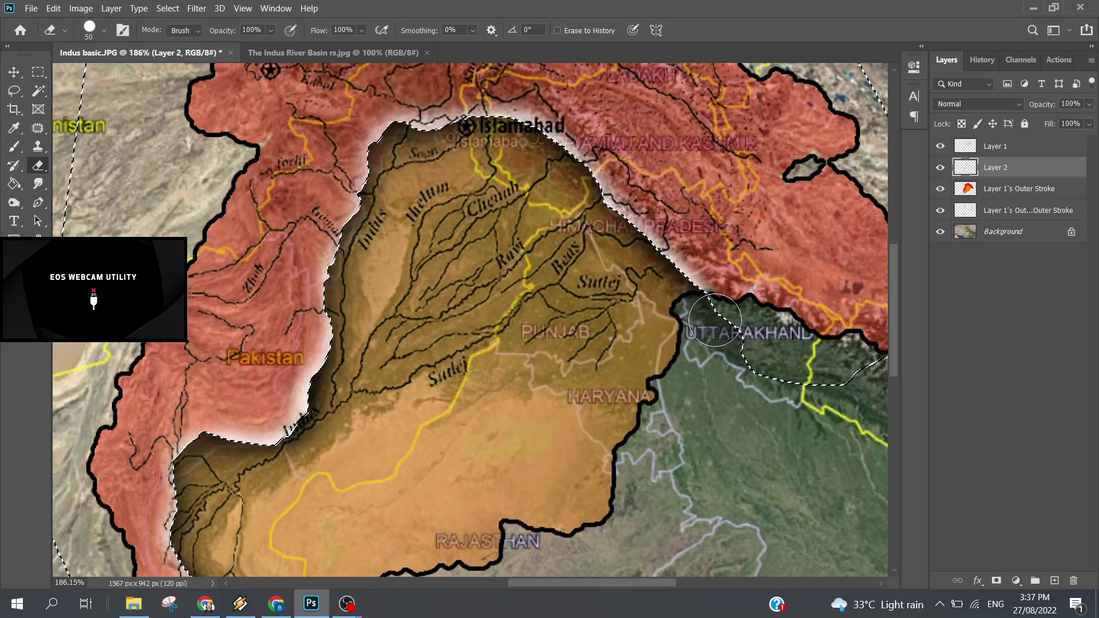
{"action": "scroll", "coordinate": [450, 429], "scroll_direction": "down", "scroll_amount": 3}
{"action": "scroll", "coordinate": [450, 428], "scroll_direction": "down", "scroll_amount": 3}
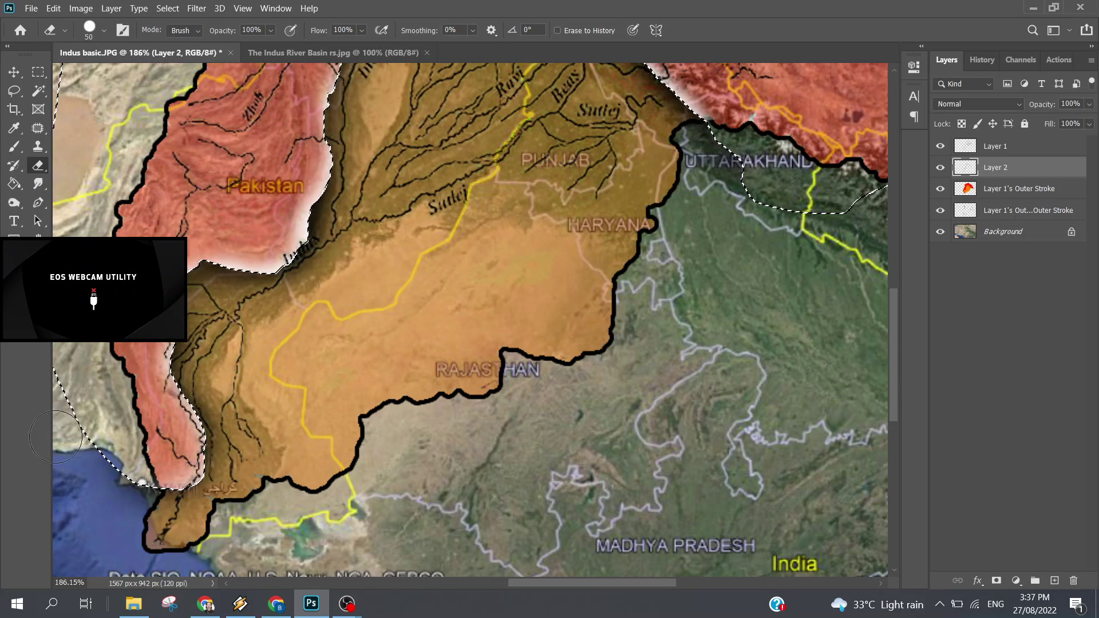
{"action": "scroll", "coordinate": [142, 468], "scroll_direction": "down", "scroll_amount": 3}
{"action": "scroll", "coordinate": [142, 469], "scroll_direction": "down", "scroll_amount": 2}
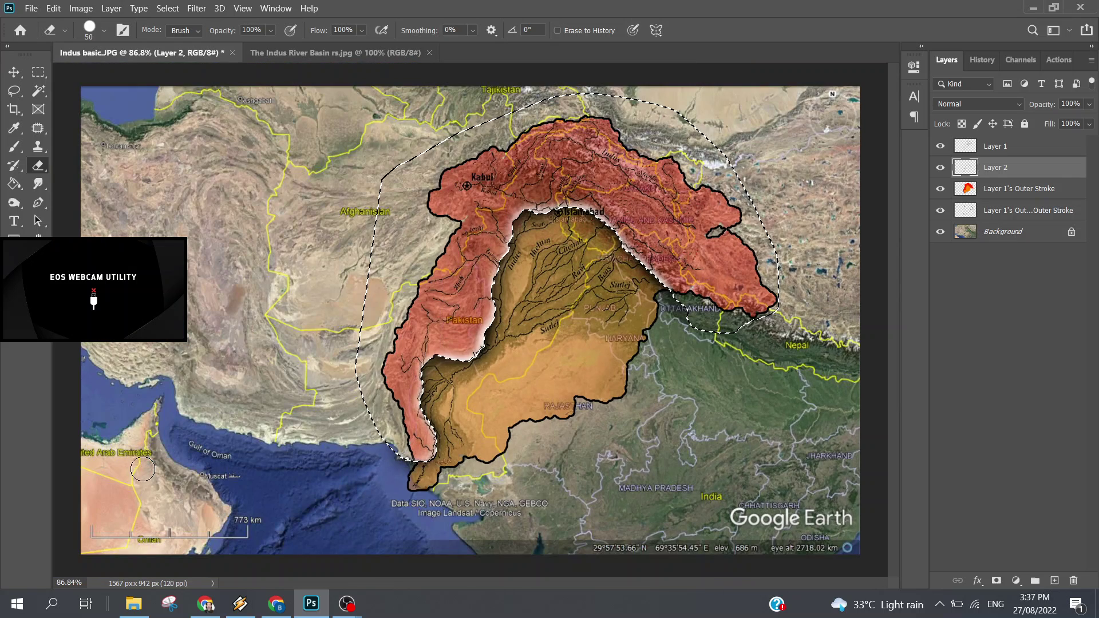
Step: Clear the selection and set Layer 2's blend mode to Overlay
{"action": "key", "text": "l"}
{"action": "key", "text": "ctrl+d"}
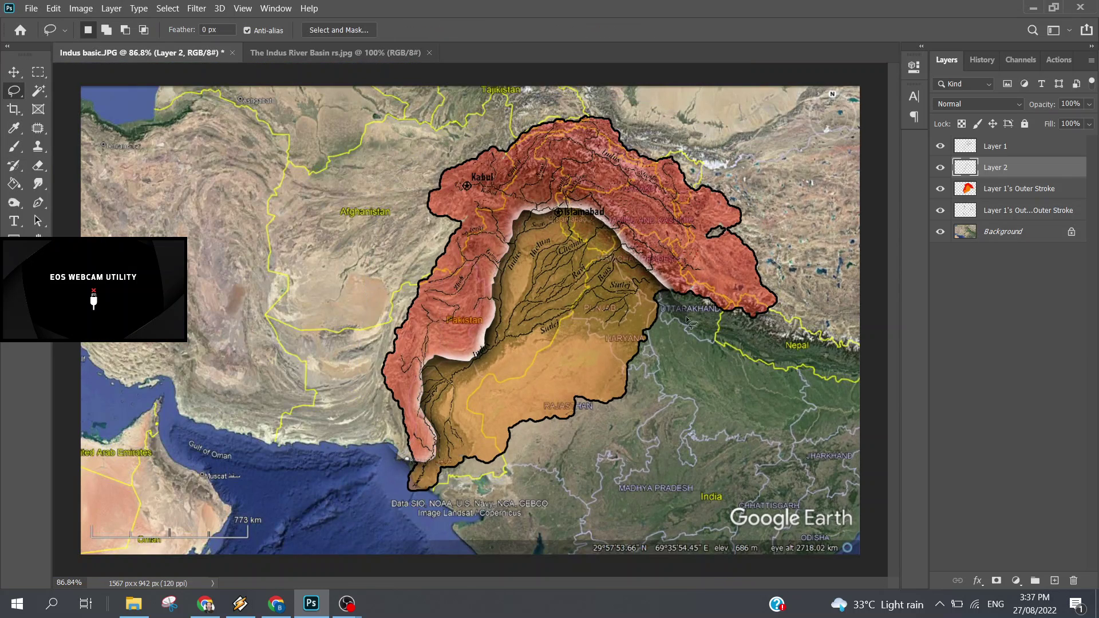
{"action": "left_click", "coordinate": [983, 102]}
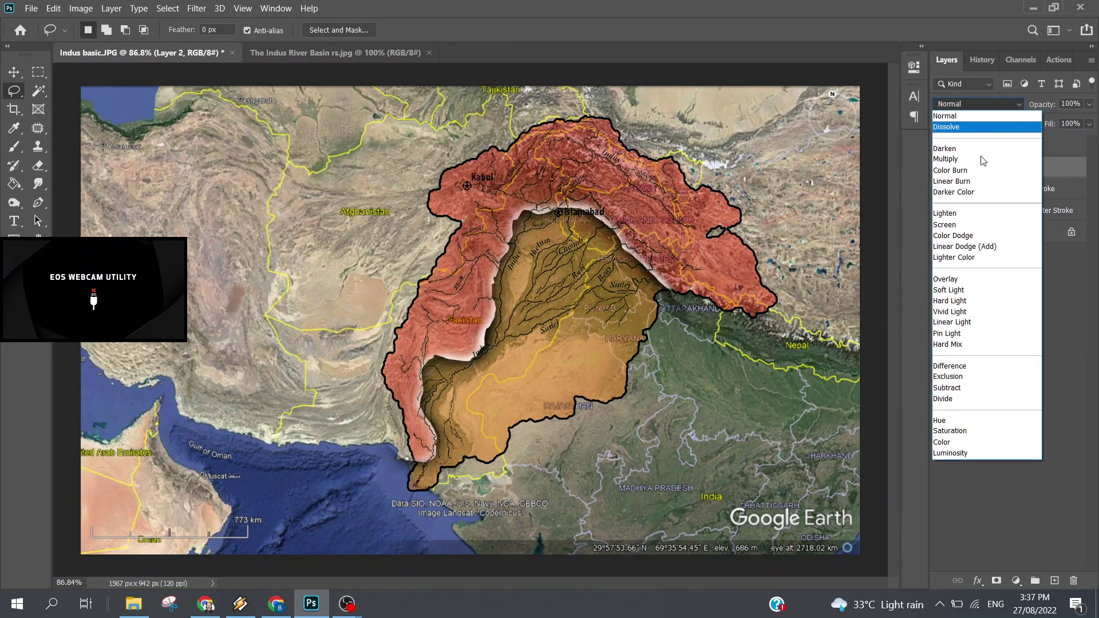
{"action": "left_click", "coordinate": [985, 280]}
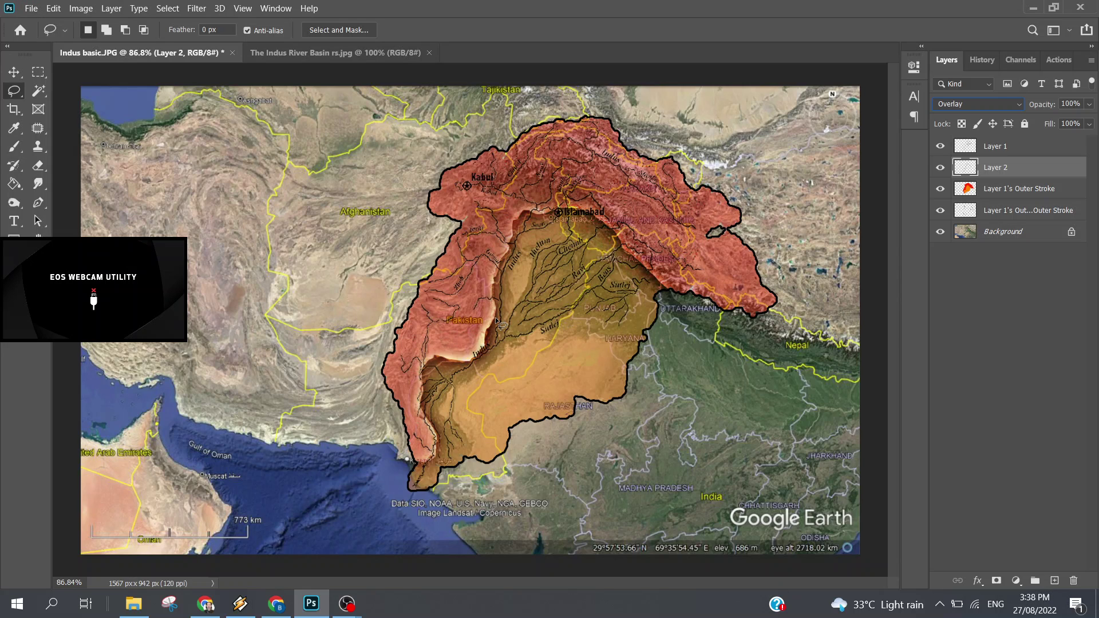
{"action": "key", "text": "alt"}
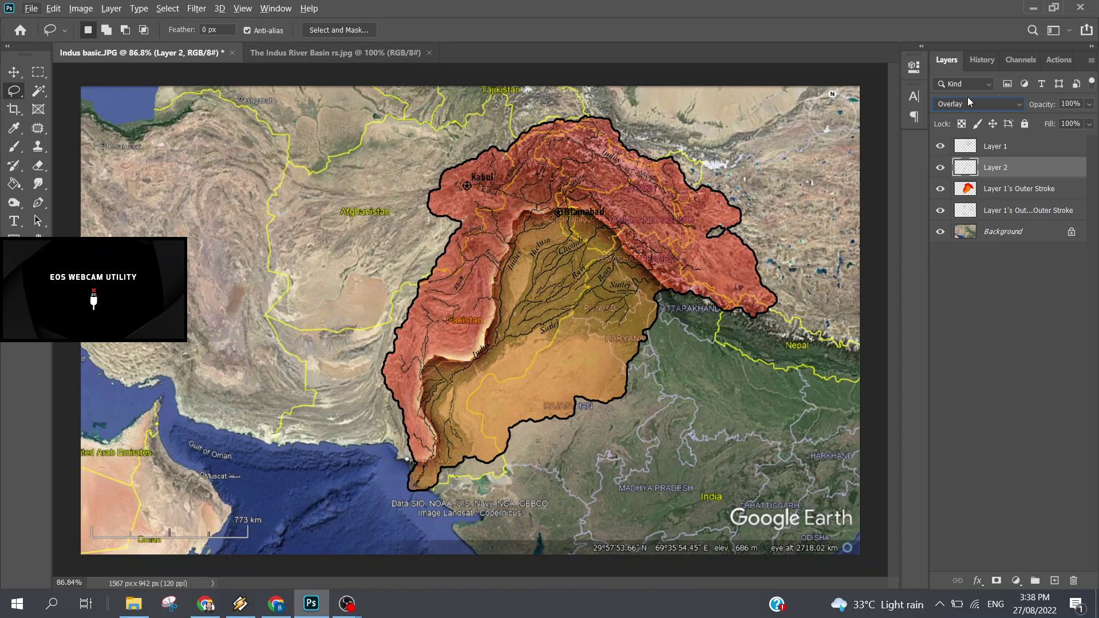
Step: Roll the history back to the Select Inverse state, discarding later brush and eraser edits
{"action": "left_click", "coordinate": [997, 105]}
{"action": "key", "text": "Escape"}
{"action": "left_click", "coordinate": [983, 61]}
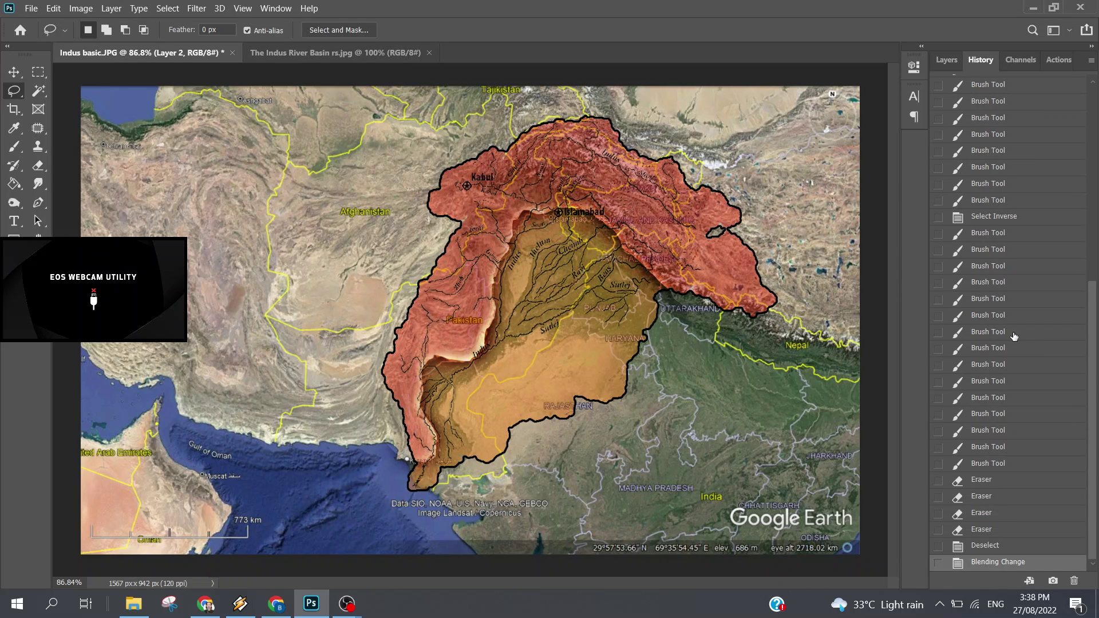
{"action": "left_click", "coordinate": [1007, 218]}
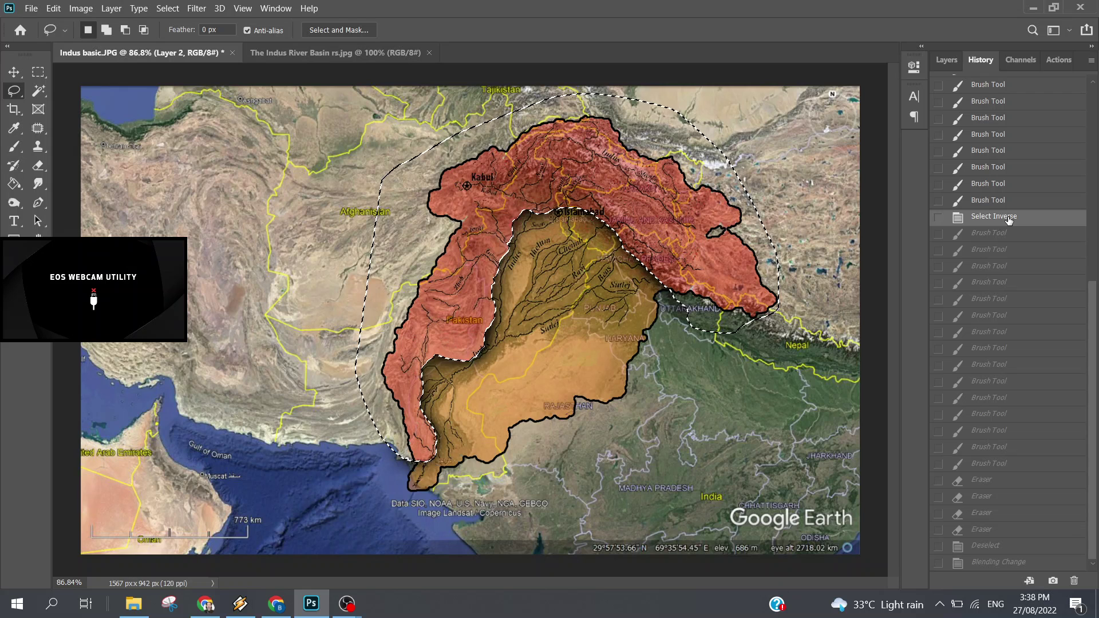
{"action": "left_click", "coordinate": [989, 232]}
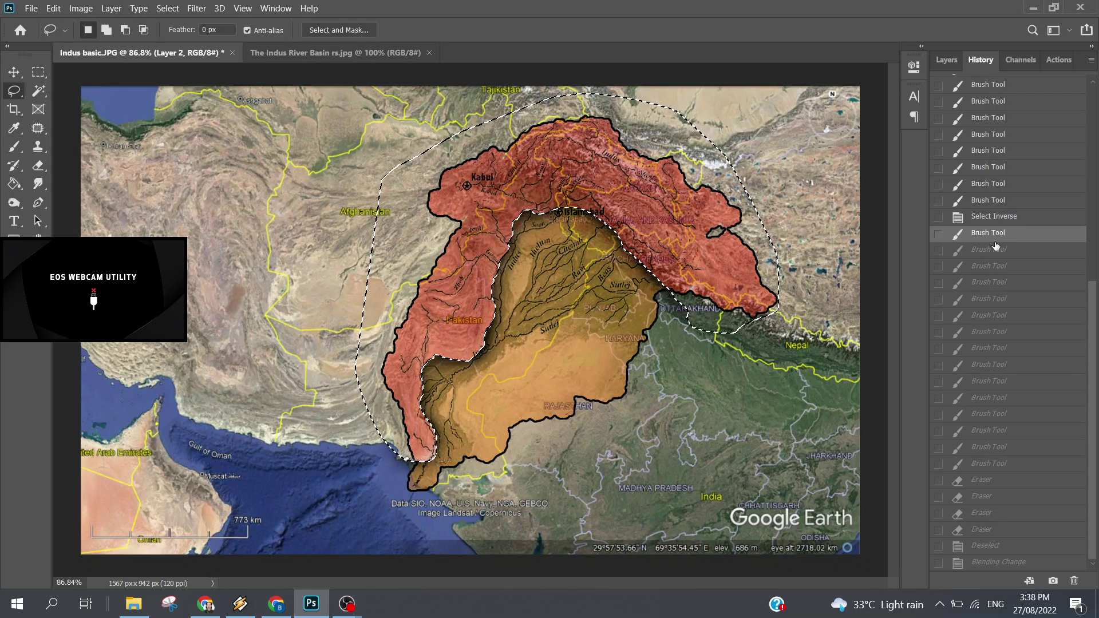
{"action": "left_click", "coordinate": [992, 221]}
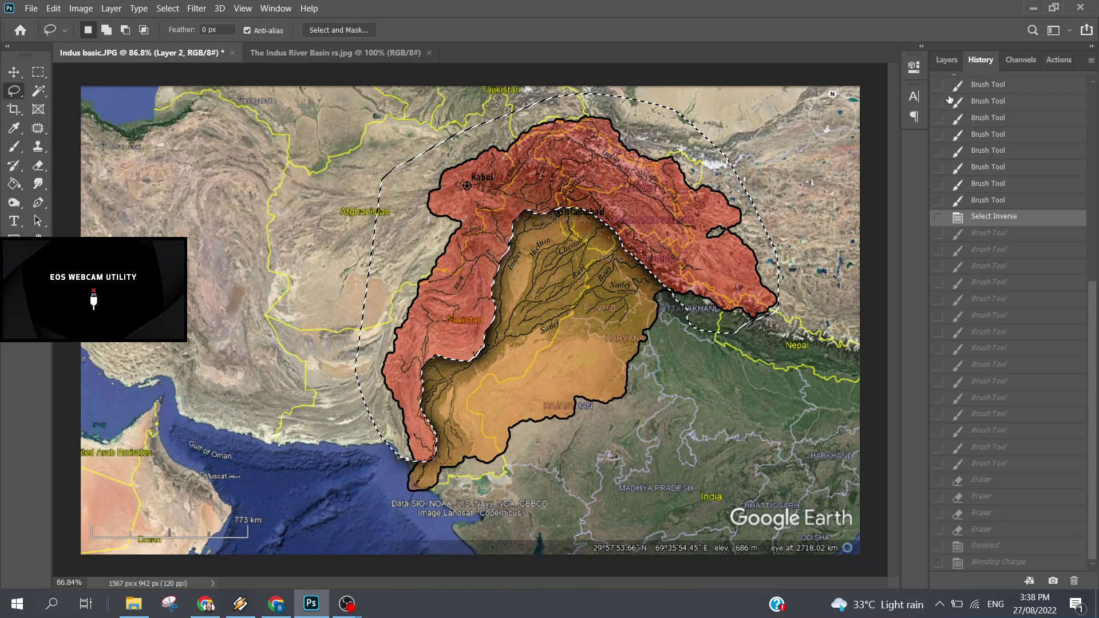
Step: Clear the selection and set Layer 2's blend mode to Overlay
{"action": "left_click", "coordinate": [946, 60]}
{"action": "left_click", "coordinate": [975, 369]}
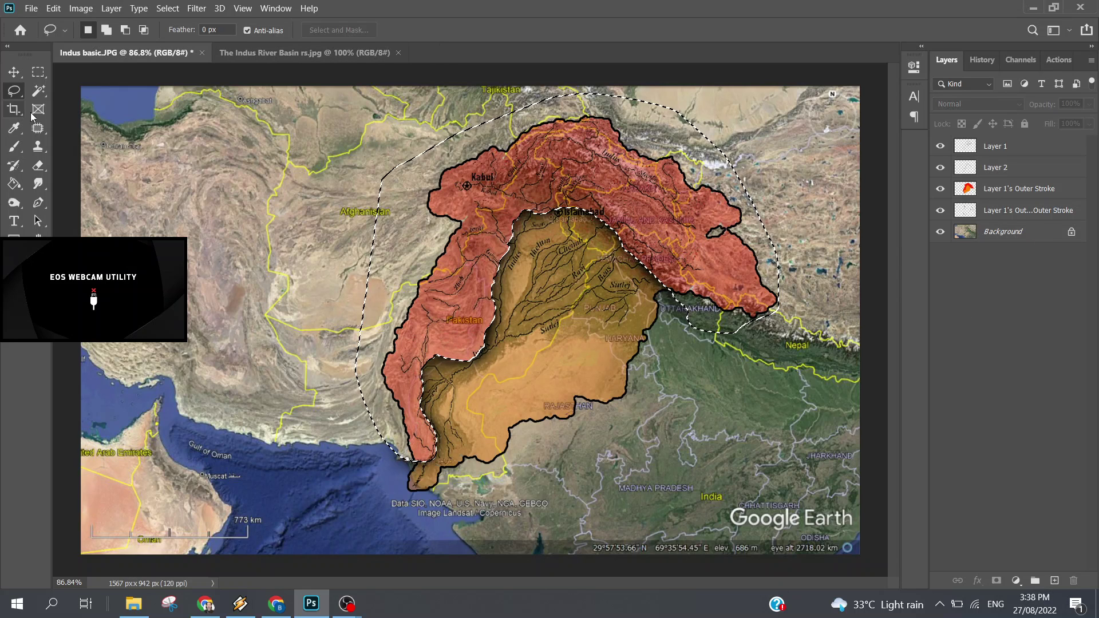
{"action": "key", "text": "ctrl+d"}
{"action": "left_click", "coordinate": [988, 169]}
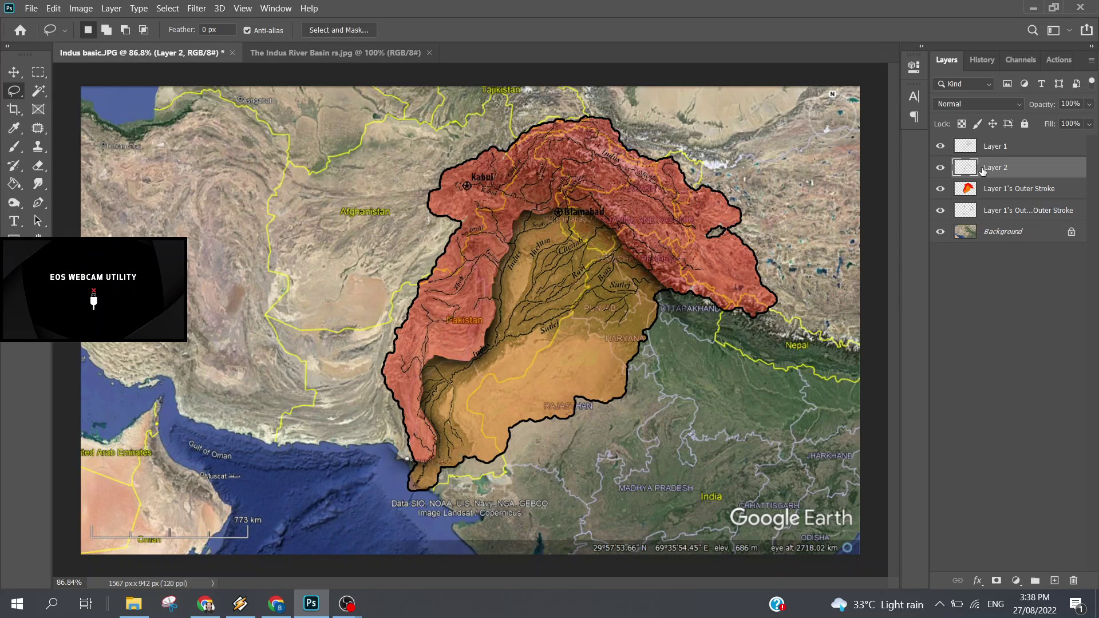
{"action": "left_click", "coordinate": [975, 106]}
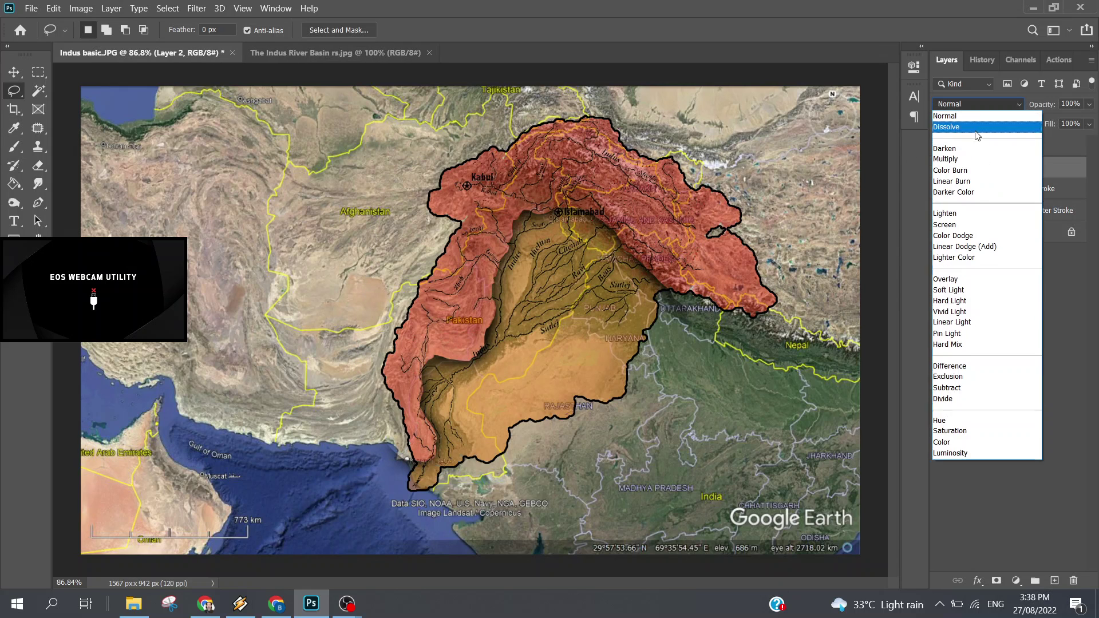
{"action": "left_click", "coordinate": [992, 281]}
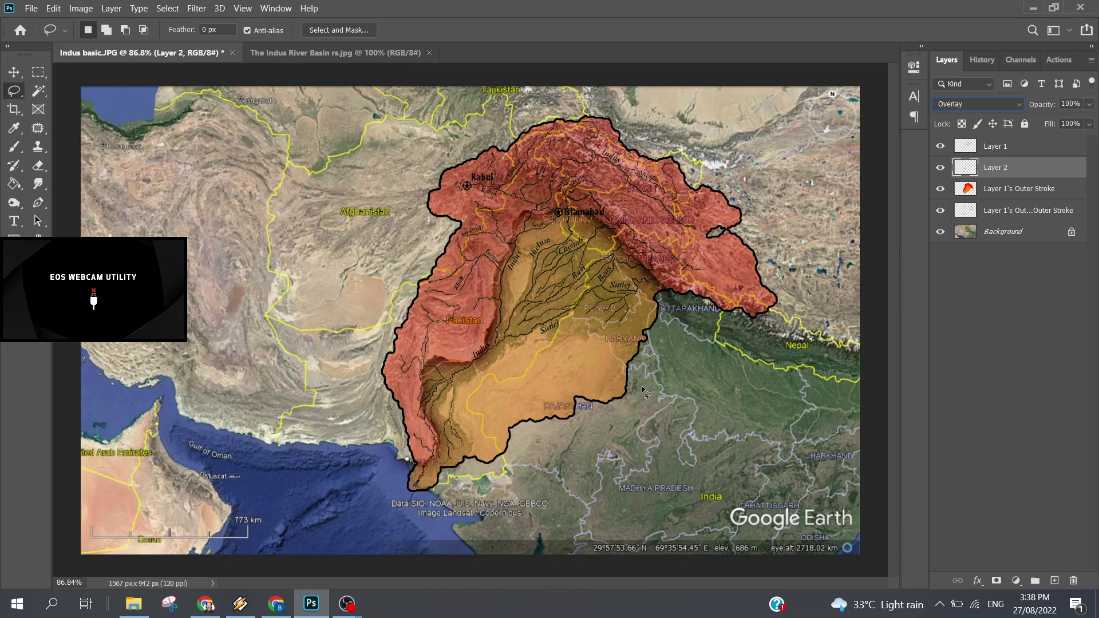
Step: Zoom in and pan toward Uttarakhand, pick the Eraser tool, then zoom back to about 105%
{"action": "key", "text": "alt"}
{"action": "scroll", "coordinate": [394, 311], "scroll_direction": "up", "scroll_amount": 5}
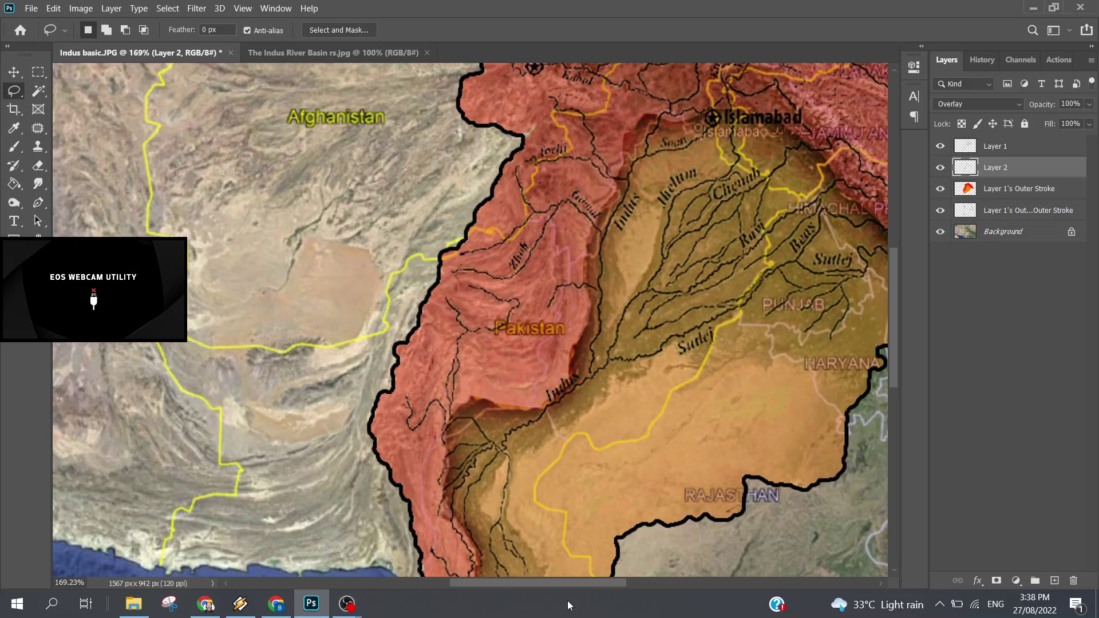
{"action": "left_click_drag", "start_coordinate": [546, 583], "coordinate": [636, 582]}
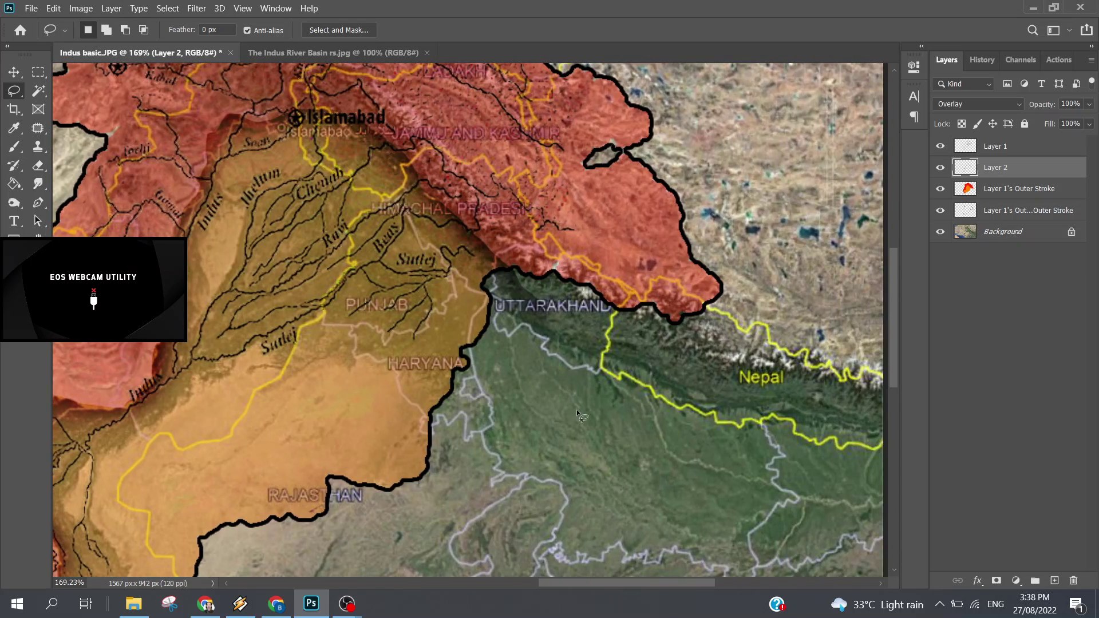
{"action": "left_click", "coordinate": [38, 166]}
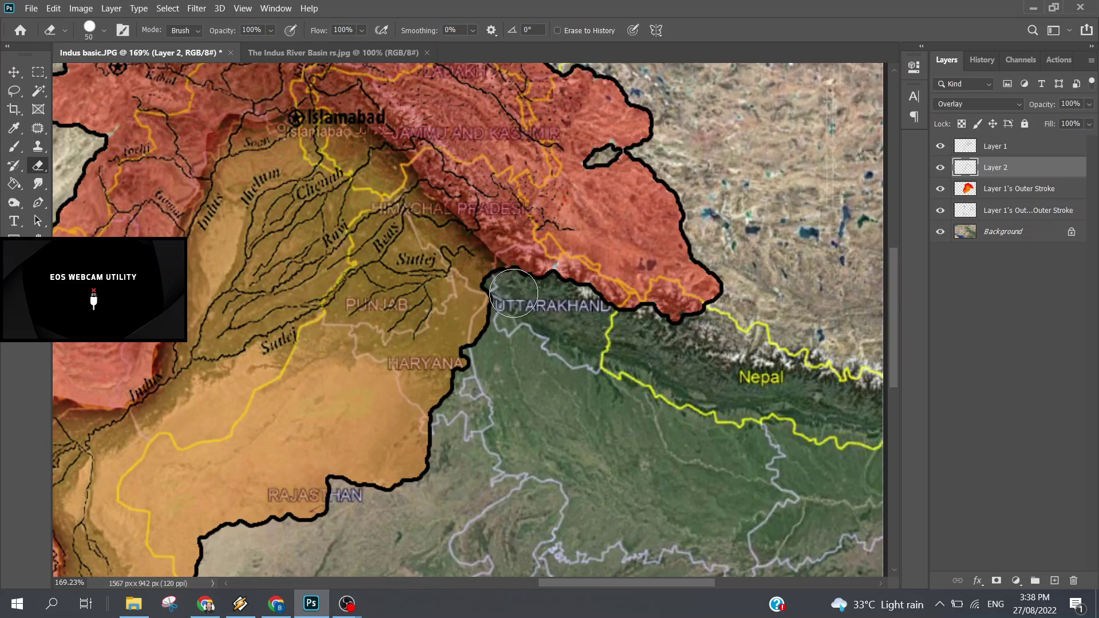
{"action": "scroll", "coordinate": [538, 345], "scroll_direction": "down", "scroll_amount": 5}
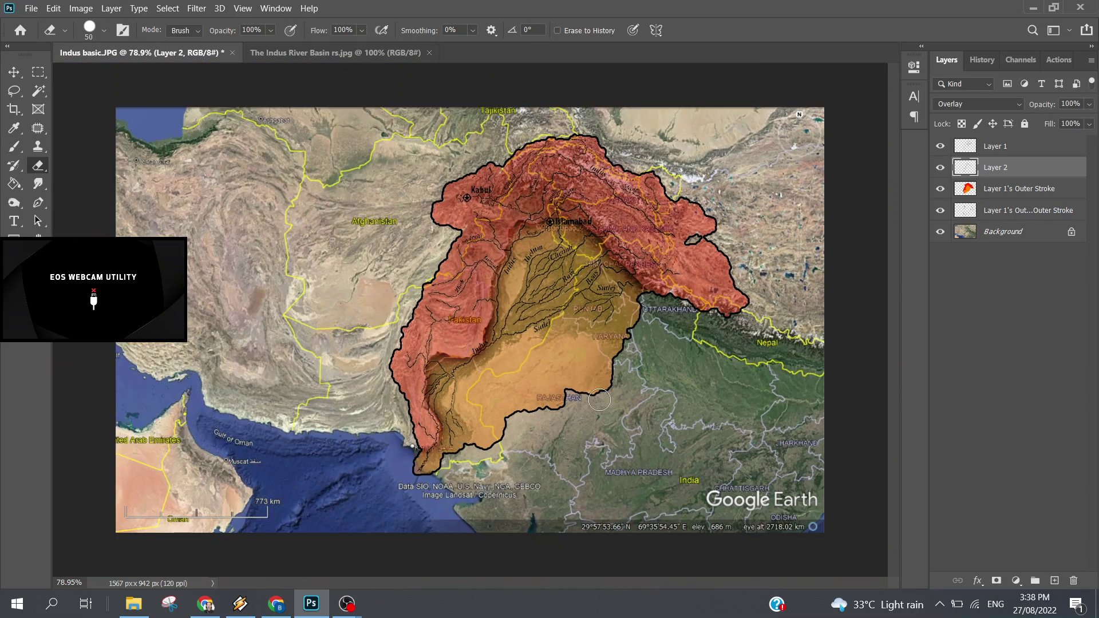
{"action": "scroll", "coordinate": [600, 400], "scroll_direction": "down", "scroll_amount": 2}
{"action": "scroll", "coordinate": [600, 400], "scroll_direction": "down", "scroll_amount": 1}
{"action": "scroll", "coordinate": [599, 400], "scroll_direction": "up", "scroll_amount": 1}
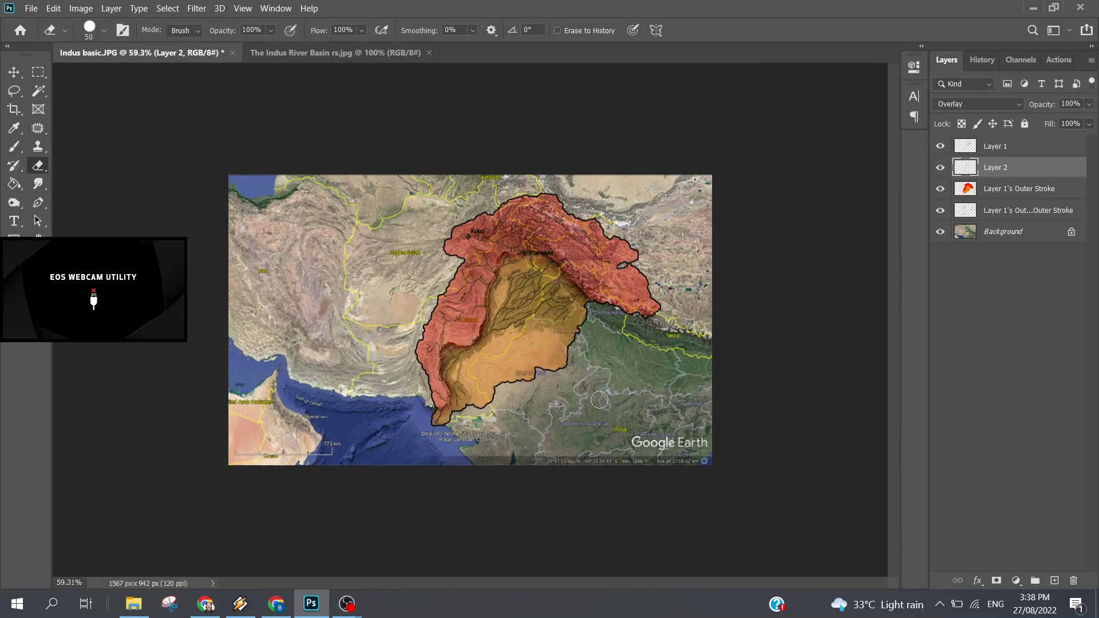
{"action": "scroll", "coordinate": [600, 400], "scroll_direction": "up", "scroll_amount": 2}
{"action": "scroll", "coordinate": [599, 400], "scroll_direction": "up", "scroll_amount": 2}
{"action": "scroll", "coordinate": [599, 400], "scroll_direction": "up", "scroll_amount": 1}
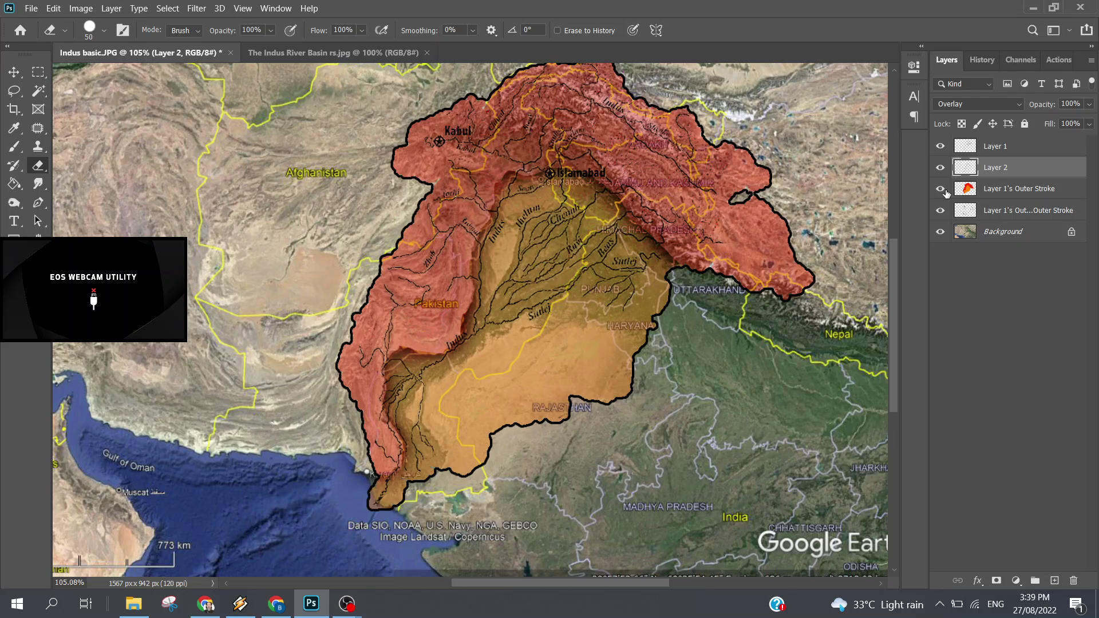
Step: Toggle layer visibility to check the river lines, then rename Layer 1 to Vessels
{"action": "left_click", "coordinate": [941, 167]}
{"action": "left_click", "coordinate": [941, 147]}
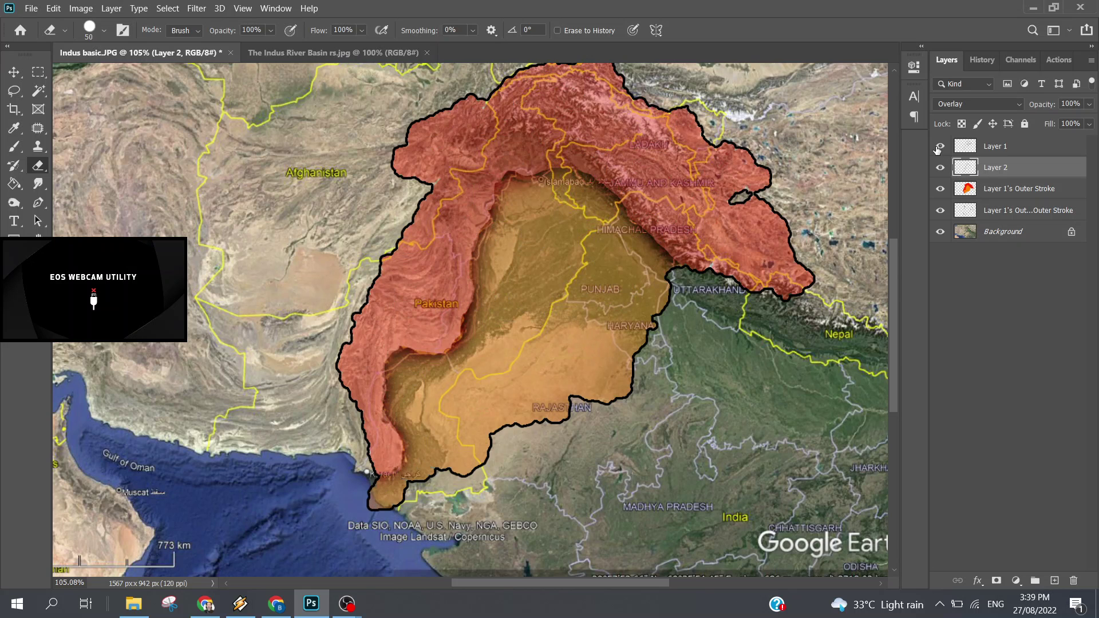
{"action": "left_click", "coordinate": [937, 149]}
{"action": "left_click", "coordinate": [937, 149]}
{"action": "left_click", "coordinate": [940, 147]}
{"action": "double_click", "coordinate": [995, 147]}
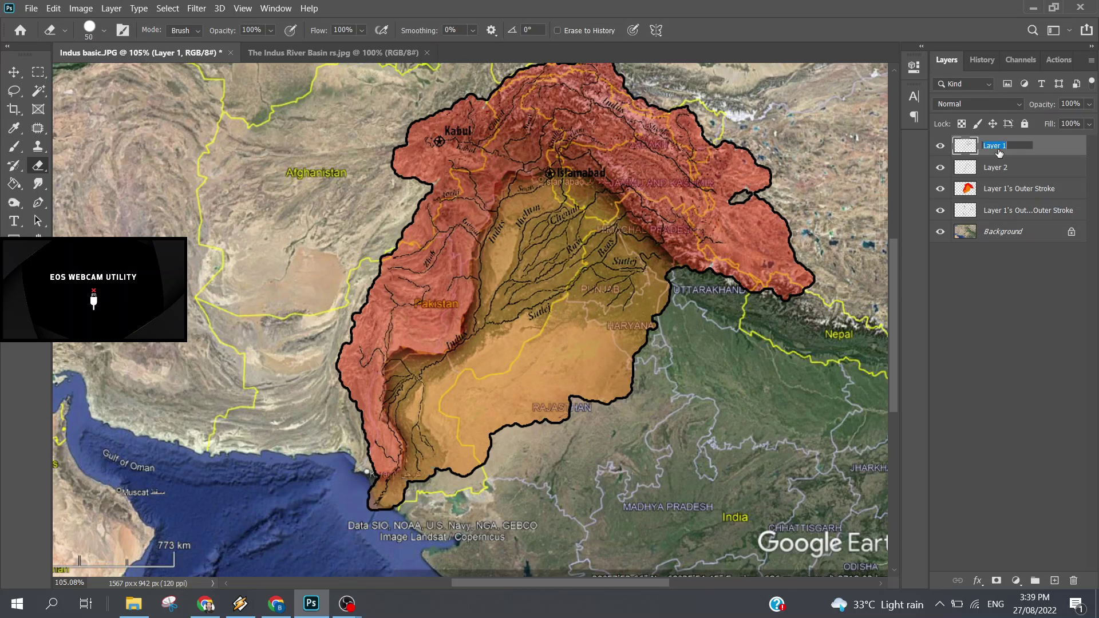
{"action": "type", "text": "R"}
{"action": "key", "text": "Return"}
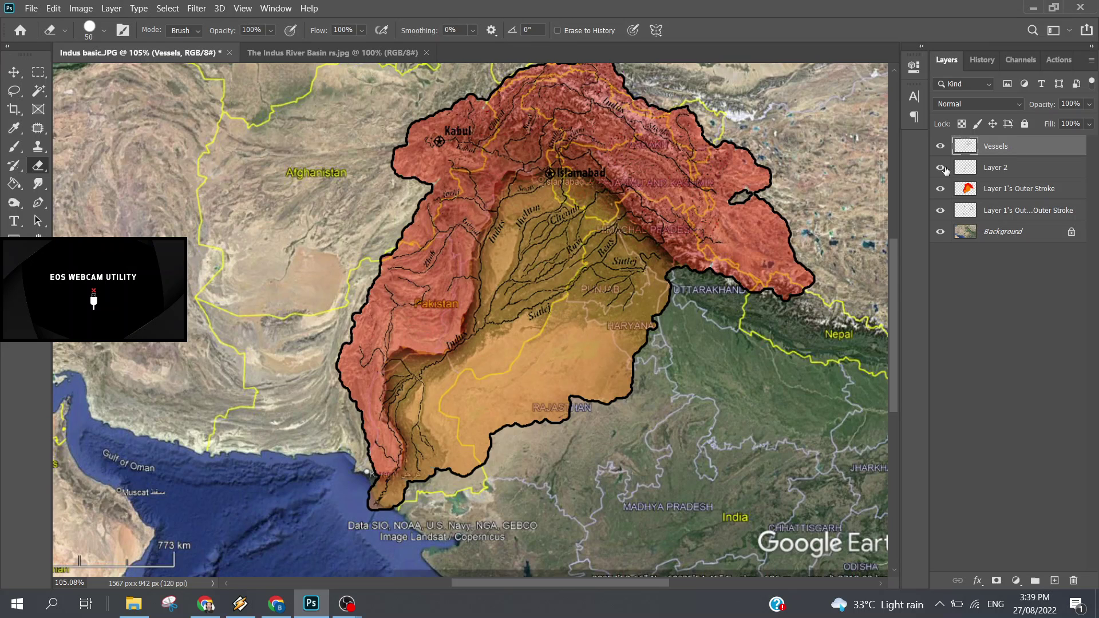
Step: Rename Layer 2 to Iranian Platue
{"action": "left_click", "coordinate": [940, 167]}
{"action": "double_click", "coordinate": [1014, 169]}
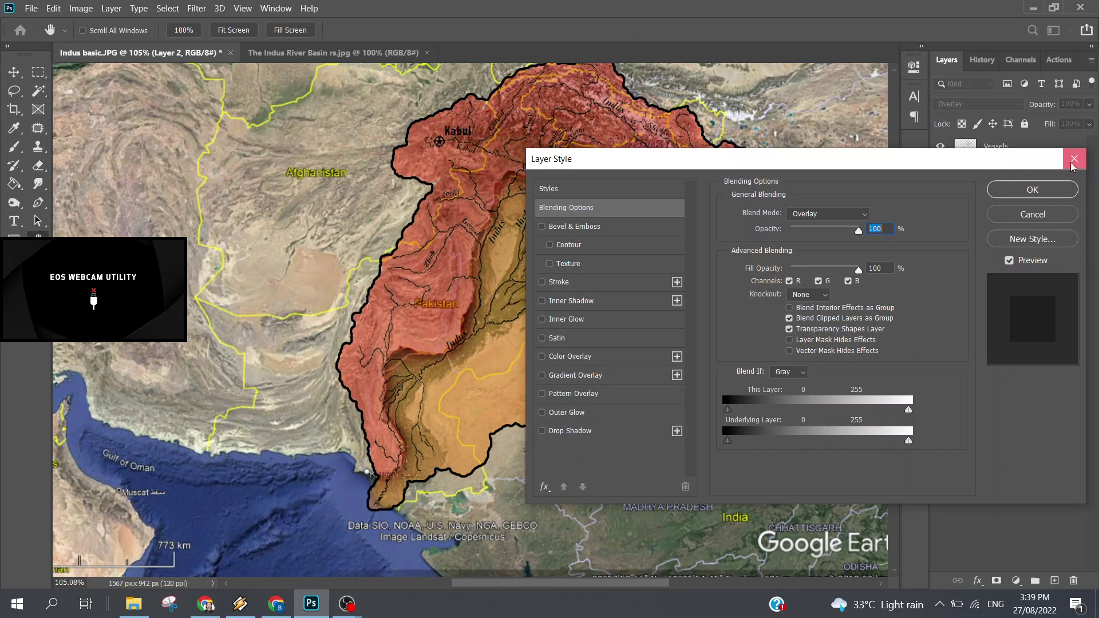
{"action": "left_click", "coordinate": [1075, 158]}
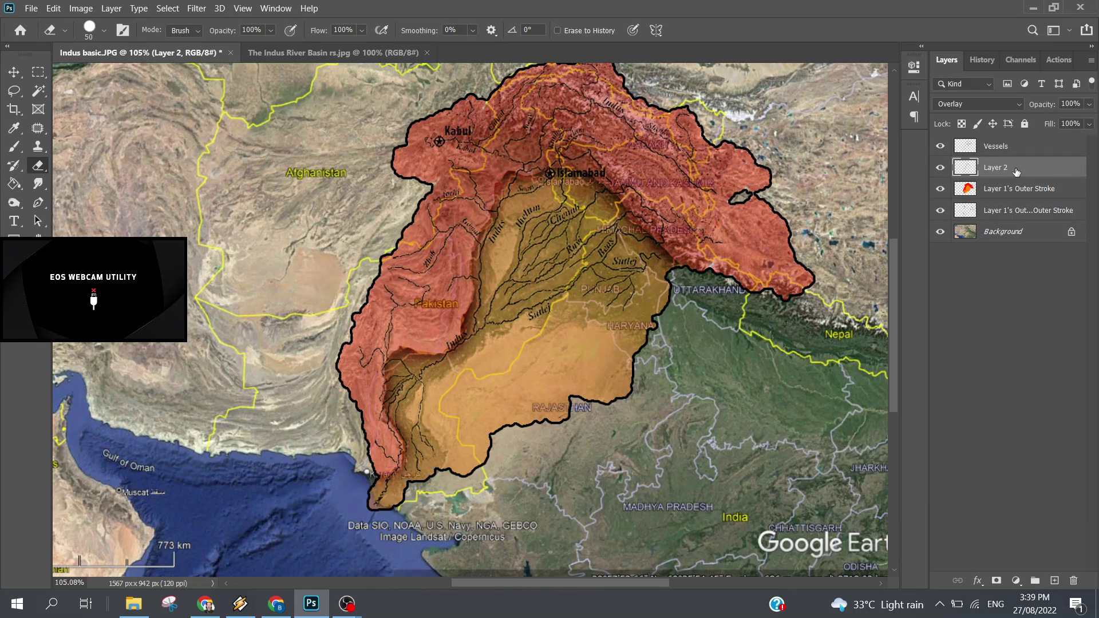
{"action": "double_click", "coordinate": [1016, 170]}
{"action": "left_click", "coordinate": [1074, 161]}
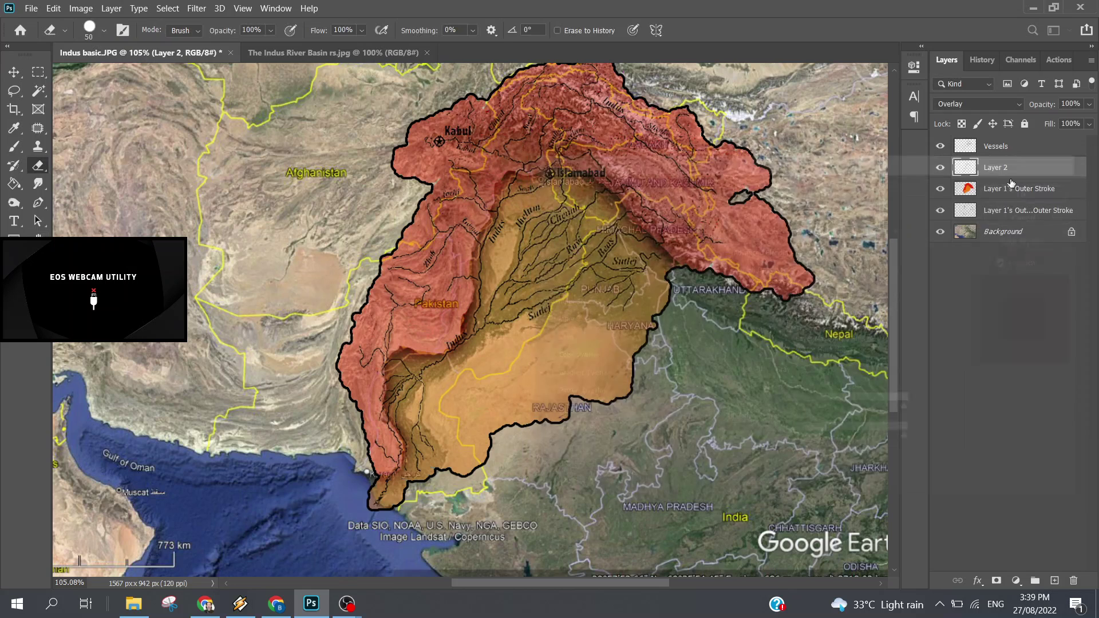
{"action": "double_click", "coordinate": [994, 169]}
{"action": "key", "text": "BackSpace"}
{"action": "type", "text": "Iranian Platue"}
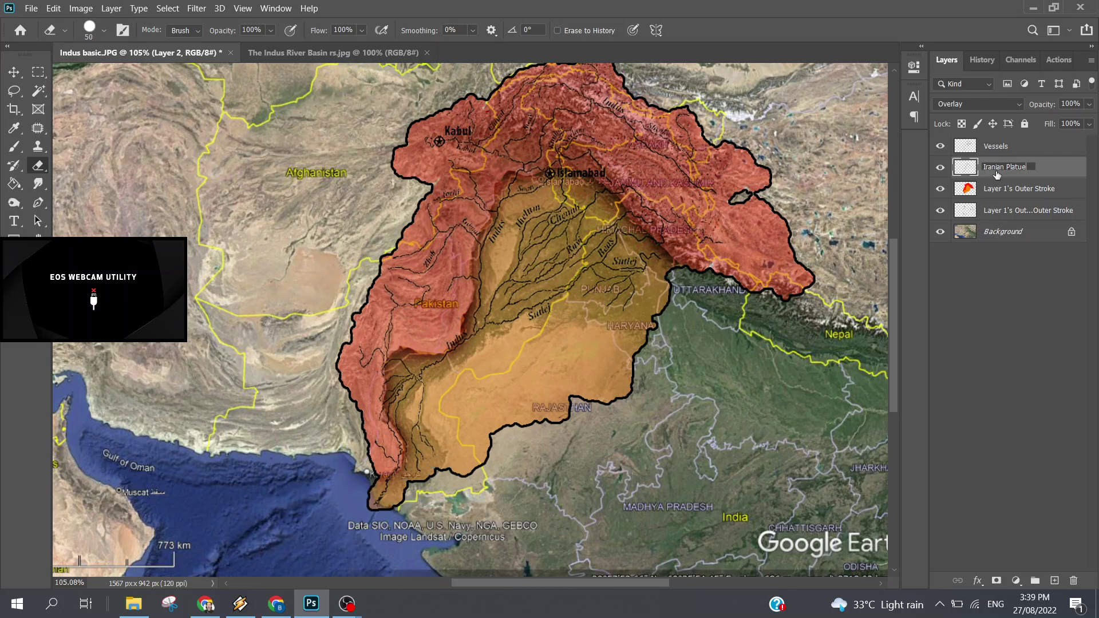
{"action": "key", "text": "Return"}
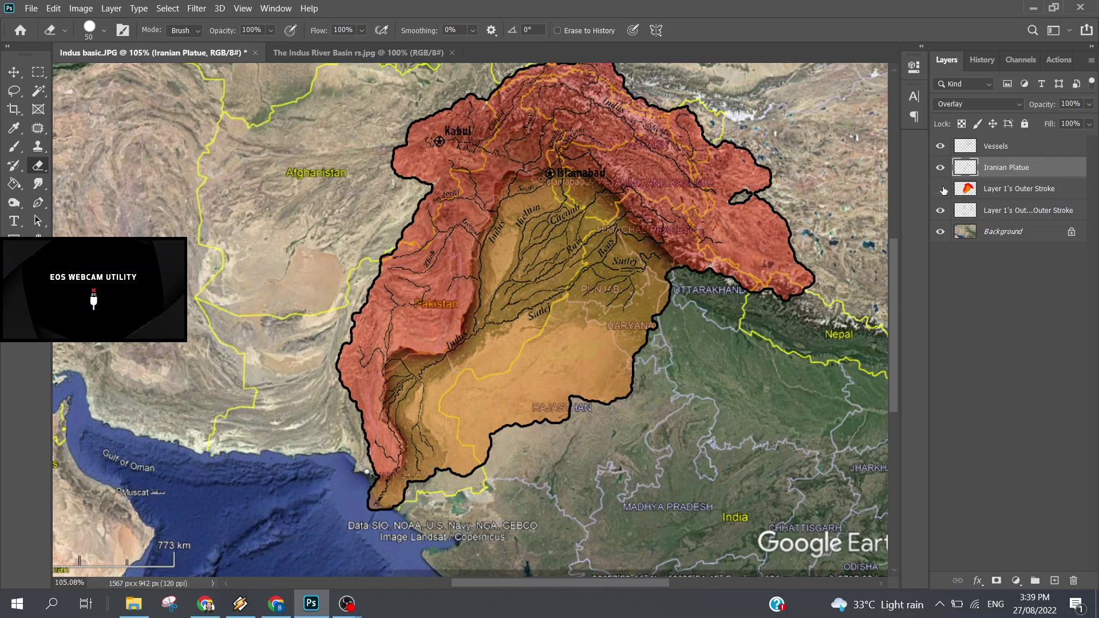
{"action": "left_click", "coordinate": [941, 189]}
Step: Rename the tinted overlay layer to 'Overlay of Indus River Basin'
{"action": "left_click", "coordinate": [1013, 193]}
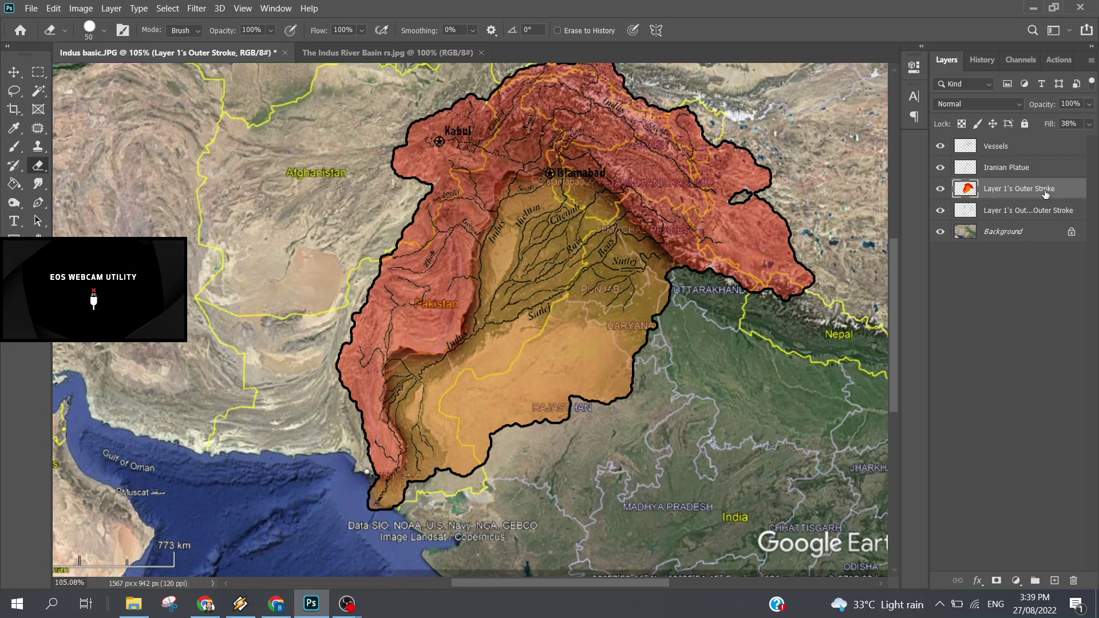
{"action": "double_click", "coordinate": [1046, 191]}
{"action": "type", "text": "Over"}
{"action": "type", "text": "lay of Indus"}
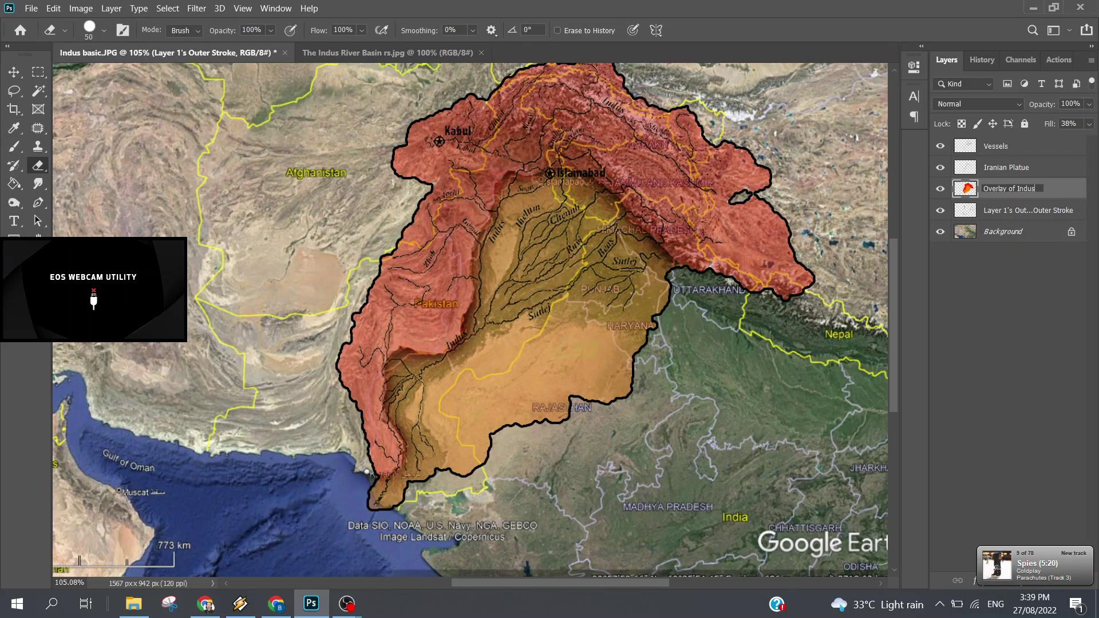
{"action": "type", "text": " River Basc"}
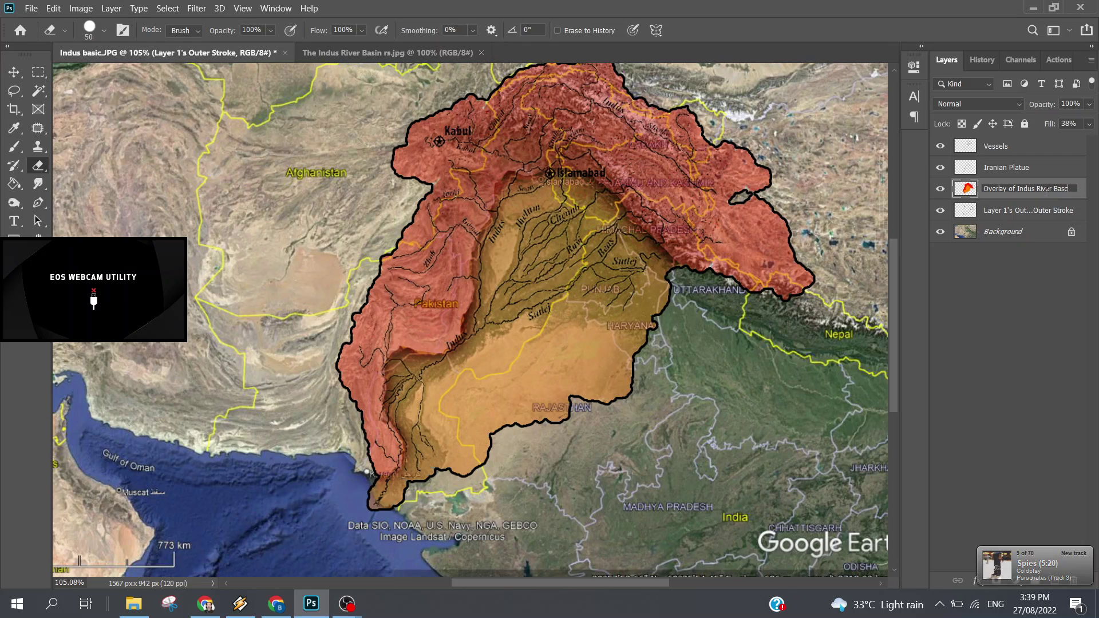
{"action": "key", "text": "BackSpace"}
{"action": "type", "text": "in"}
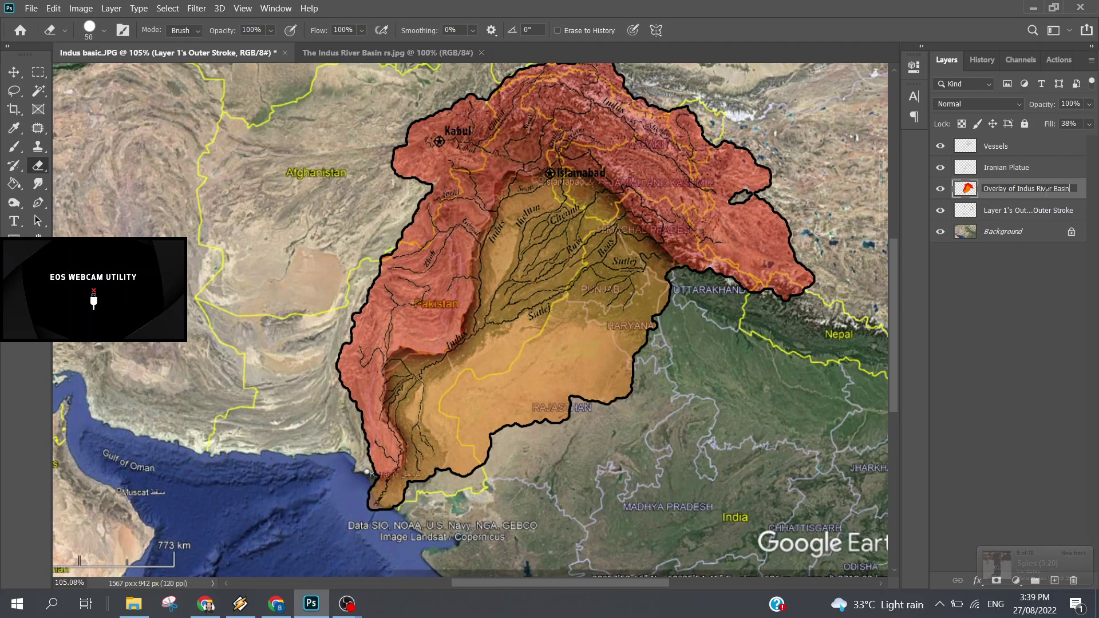
{"action": "key", "text": "Return"}
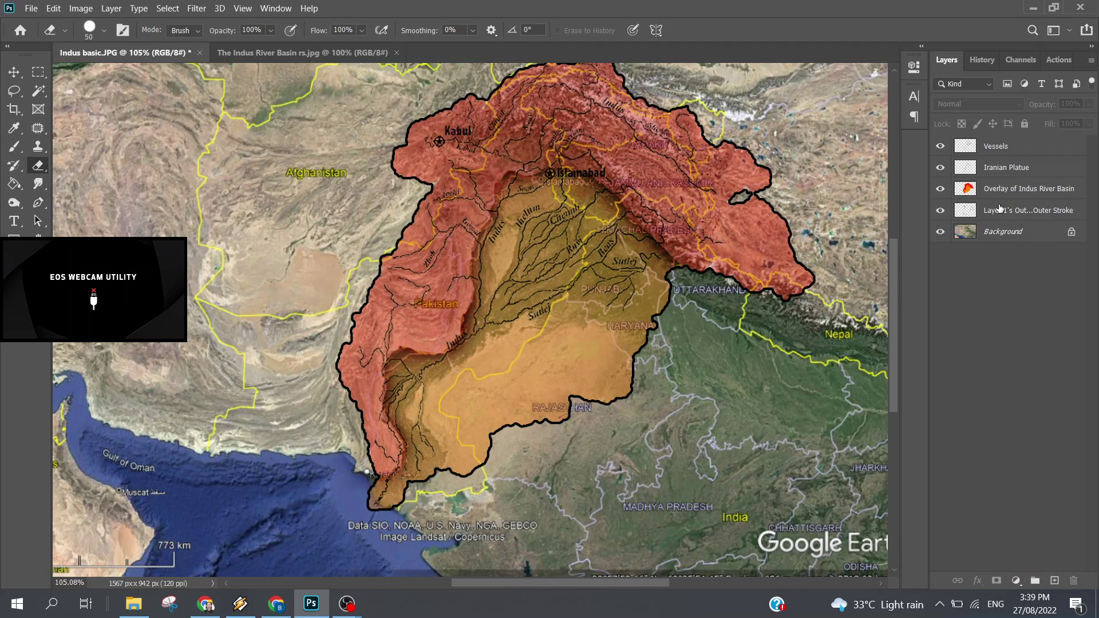
Step: Rename the black outline layer to 'Border of Indus River basin'
{"action": "left_click", "coordinate": [966, 220]}
{"action": "left_click", "coordinate": [941, 212]}
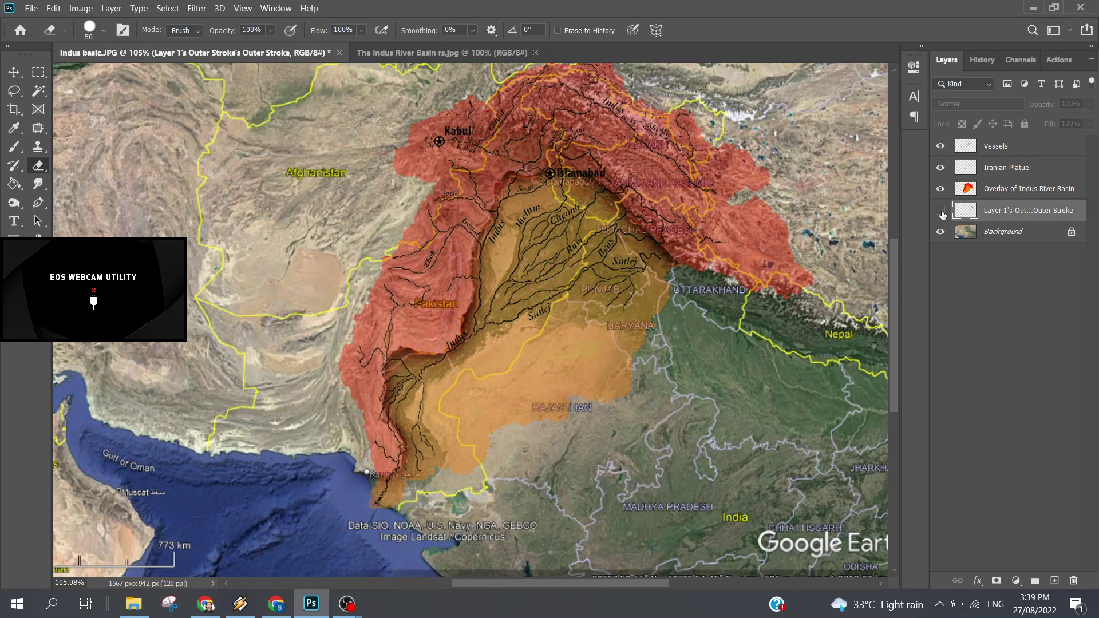
{"action": "double_click", "coordinate": [1033, 212]}
{"action": "type", "text": "Bord"}
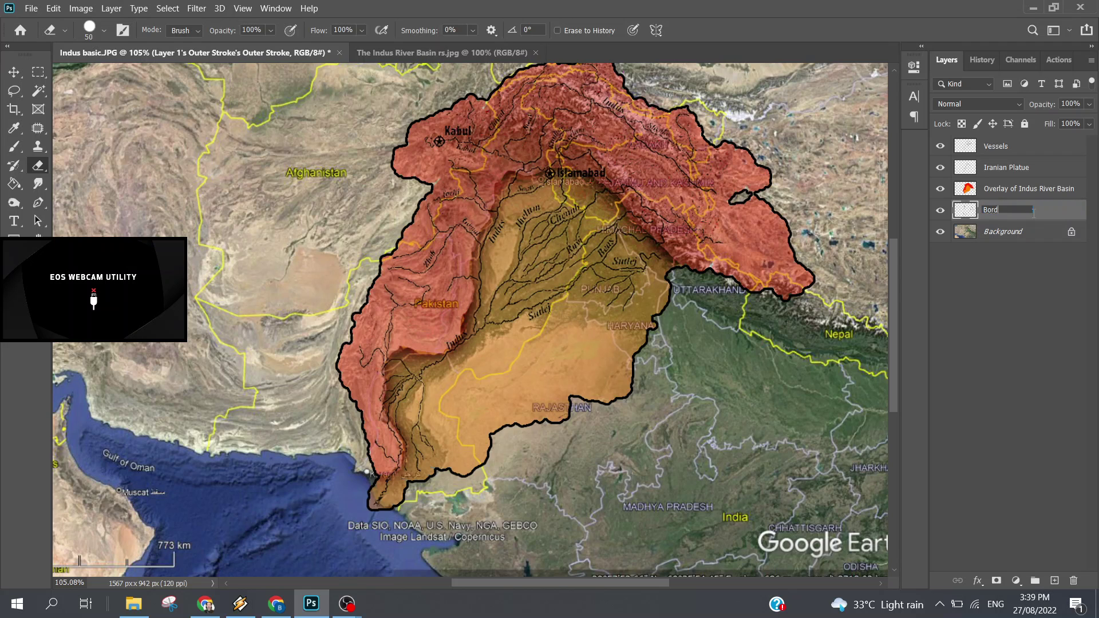
{"action": "type", "text": "er of Indus River basin"}
{"action": "key", "text": "Return"}
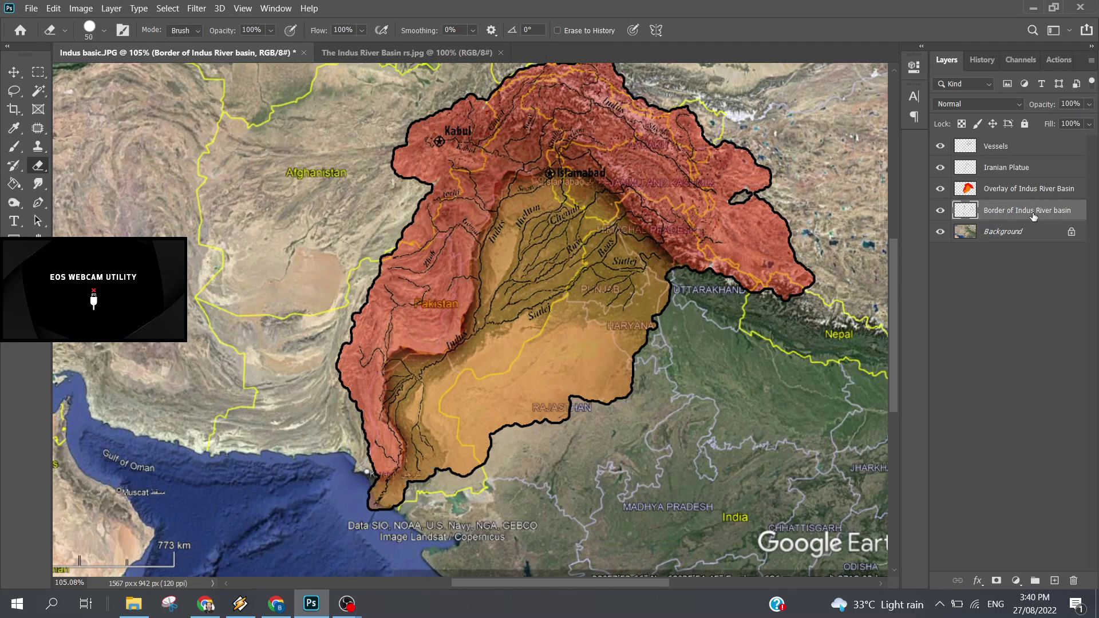
{"action": "left_click", "coordinate": [940, 231]}
{"action": "left_click", "coordinate": [986, 304]}
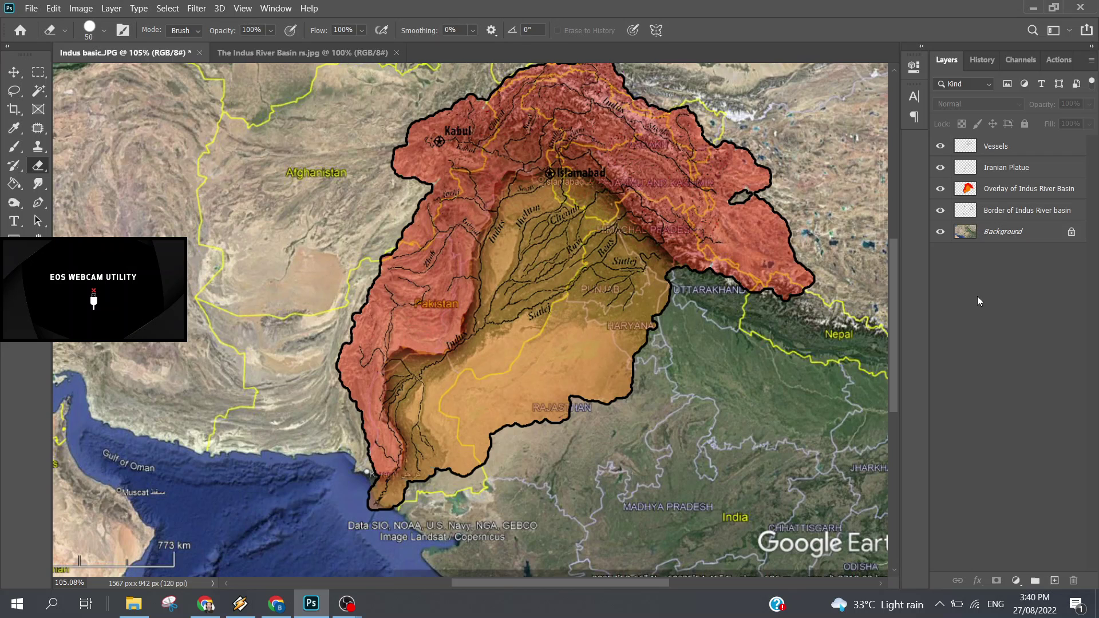
{"action": "mouse_move", "coordinate": [572, 585]}
{"action": "left_mouse_down"}
{"action": "mouse_move", "coordinate": [600, 578]}
{"action": "mouse_move", "coordinate": [580, 586]}
{"action": "left_mouse_up"}
{"action": "scroll", "coordinate": [592, 422], "scroll_direction": "down", "scroll_amount": 3}
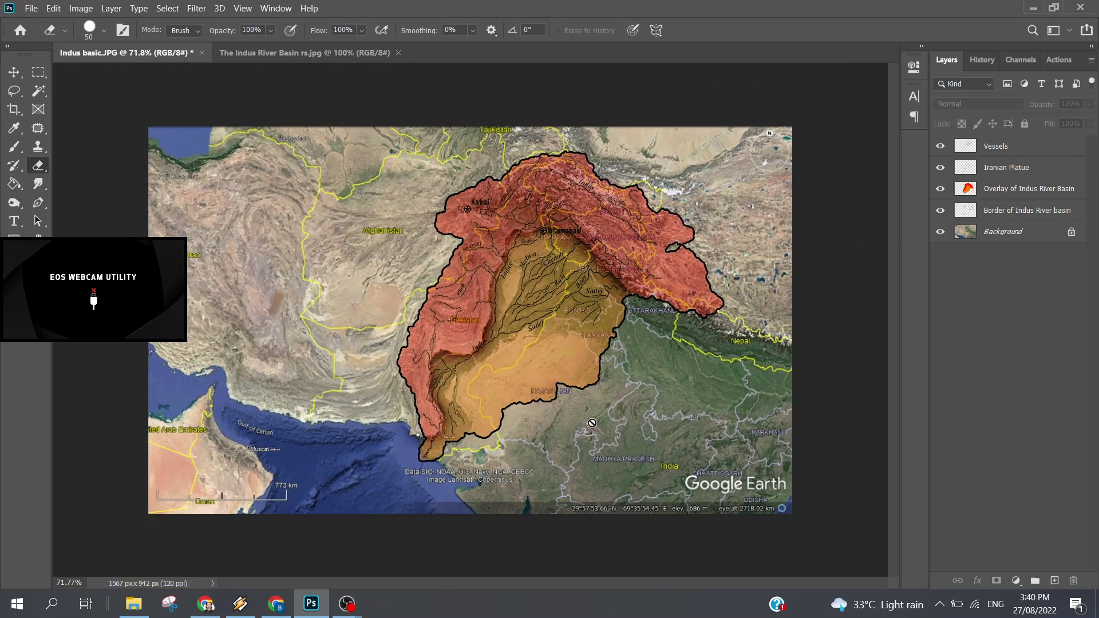
{"action": "scroll", "coordinate": [592, 423], "scroll_direction": "up", "scroll_amount": 2}
{"action": "scroll", "coordinate": [592, 422], "scroll_direction": "up", "scroll_amount": 1}
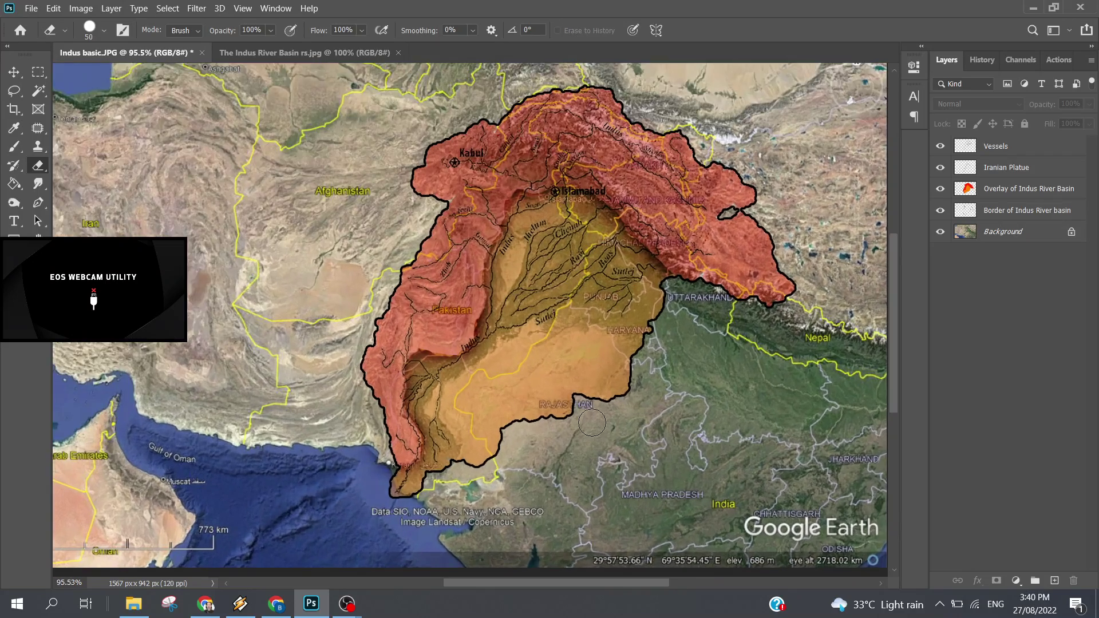
{"action": "scroll", "coordinate": [592, 422], "scroll_direction": "up", "scroll_amount": 1}
{"action": "scroll", "coordinate": [592, 422], "scroll_direction": "up", "scroll_amount": 1}
{"action": "scroll", "coordinate": [592, 422], "scroll_direction": "up", "scroll_amount": 1}
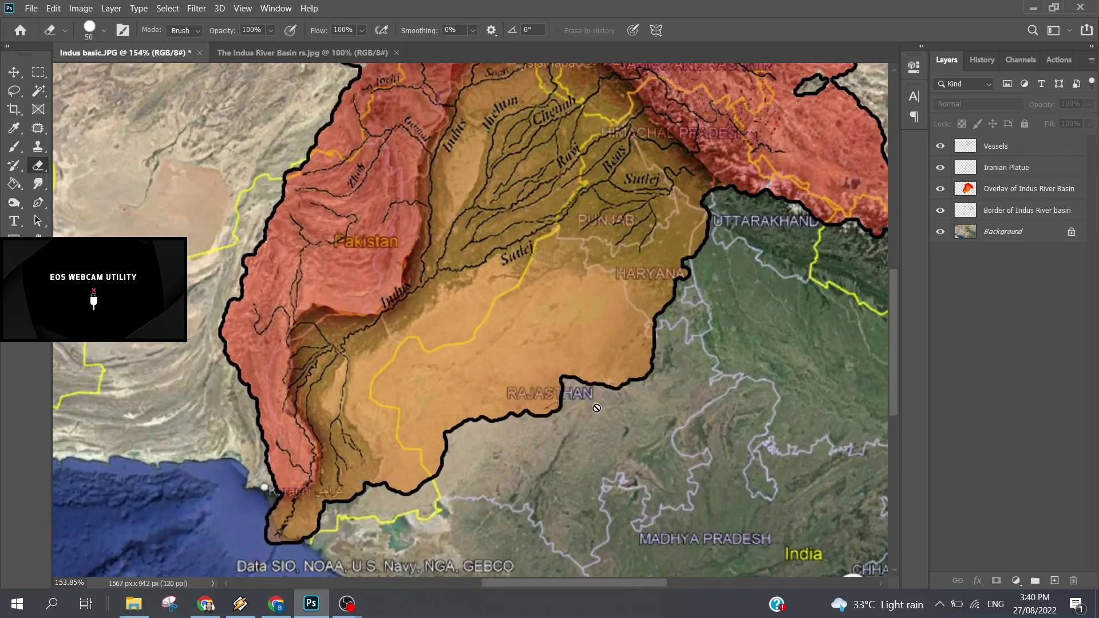
{"action": "scroll", "coordinate": [592, 412], "scroll_direction": "up", "scroll_amount": 2}
{"action": "scroll", "coordinate": [589, 401], "scroll_direction": "up", "scroll_amount": 2}
{"action": "scroll", "coordinate": [590, 392], "scroll_direction": "up", "scroll_amount": 2}
{"action": "scroll", "coordinate": [596, 406], "scroll_direction": "down", "scroll_amount": 1}
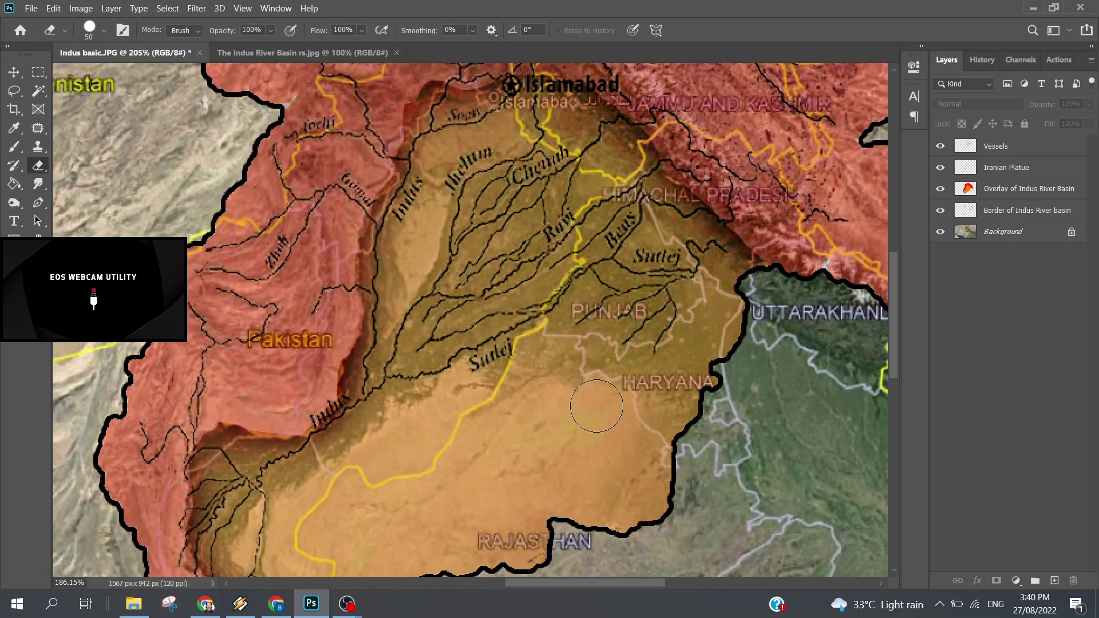
{"action": "scroll", "coordinate": [597, 406], "scroll_direction": "down", "scroll_amount": 1}
{"action": "scroll", "coordinate": [597, 406], "scroll_direction": "down", "scroll_amount": 1}
{"action": "scroll", "coordinate": [597, 406], "scroll_direction": "down", "scroll_amount": 1}
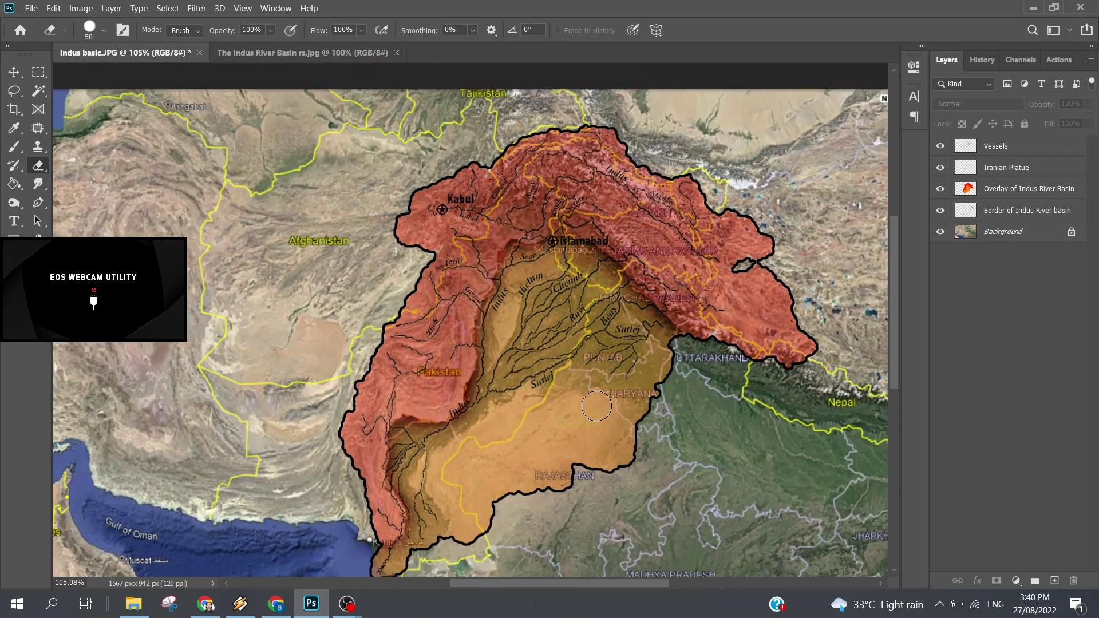
{"action": "scroll", "coordinate": [597, 406], "scroll_direction": "down", "scroll_amount": 1}
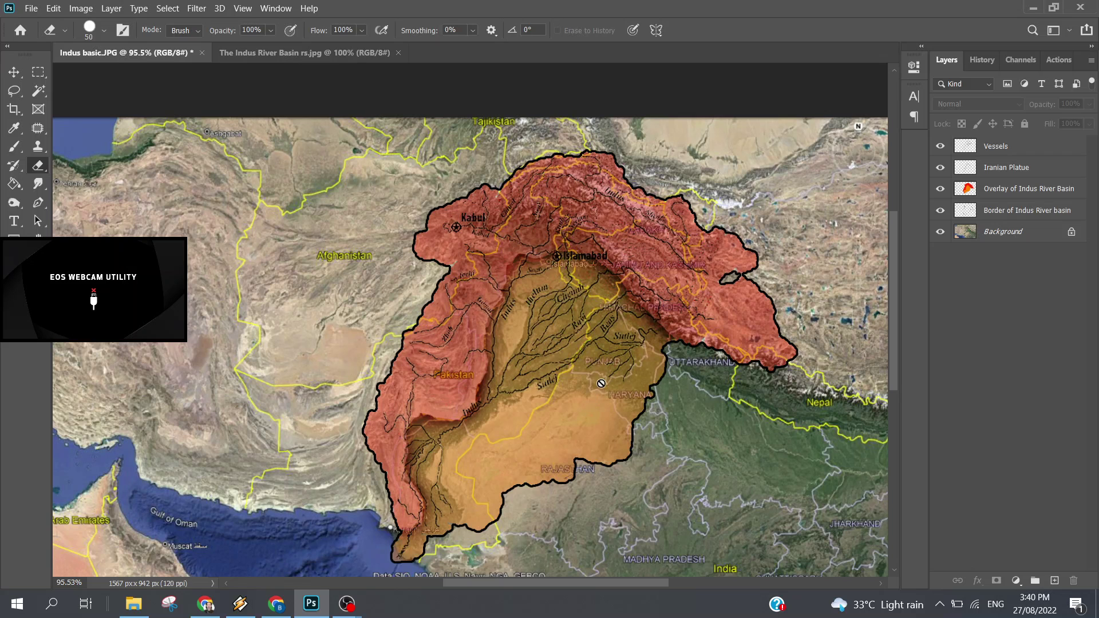
{"action": "scroll", "coordinate": [601, 383], "scroll_direction": "down", "scroll_amount": 2}
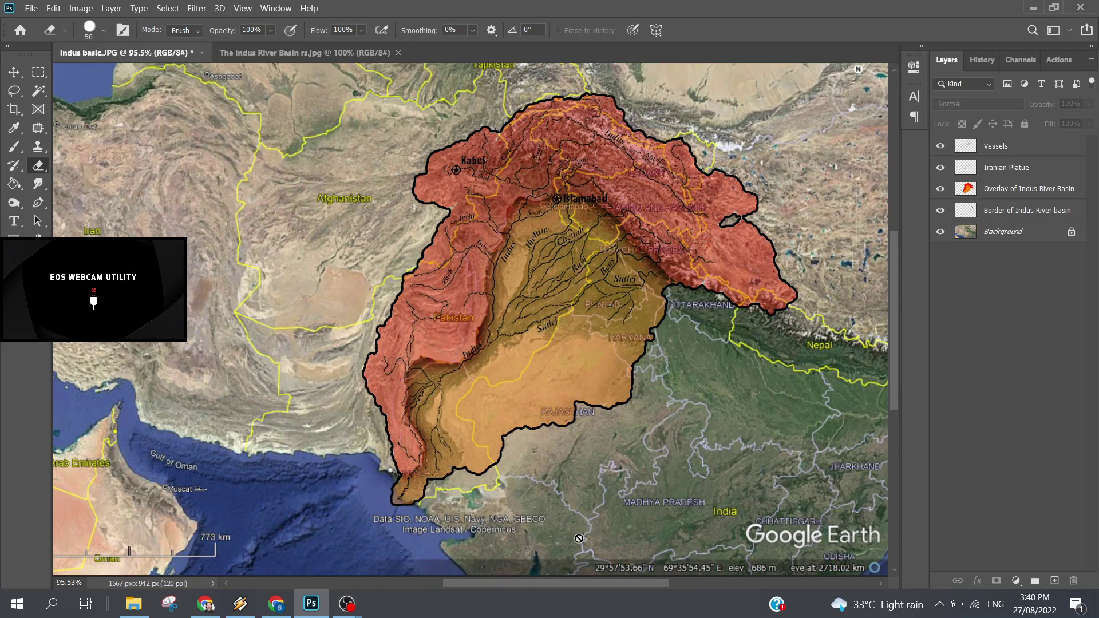
{"action": "left_click_drag", "start_coordinate": [555, 582], "coordinate": [577, 584]}
{"action": "scroll", "coordinate": [561, 470], "scroll_direction": "down", "scroll_amount": 2}
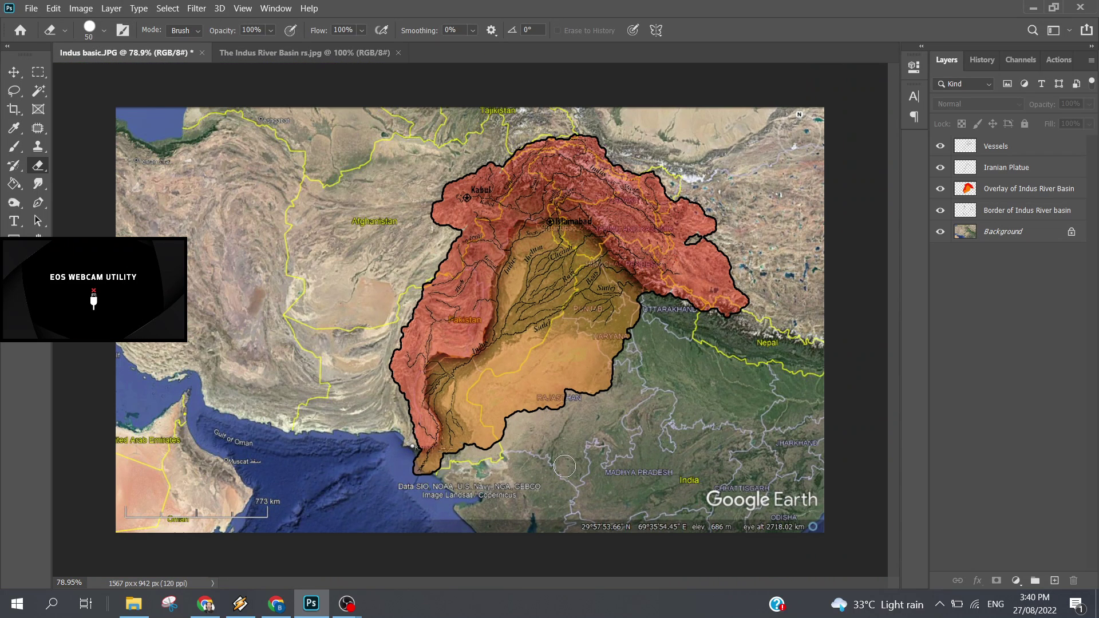
Step: Add the title 'THE INDUS RIVER BASIN' at 50 pt and move it over Afghanistan
{"action": "left_click", "coordinate": [13, 222]}
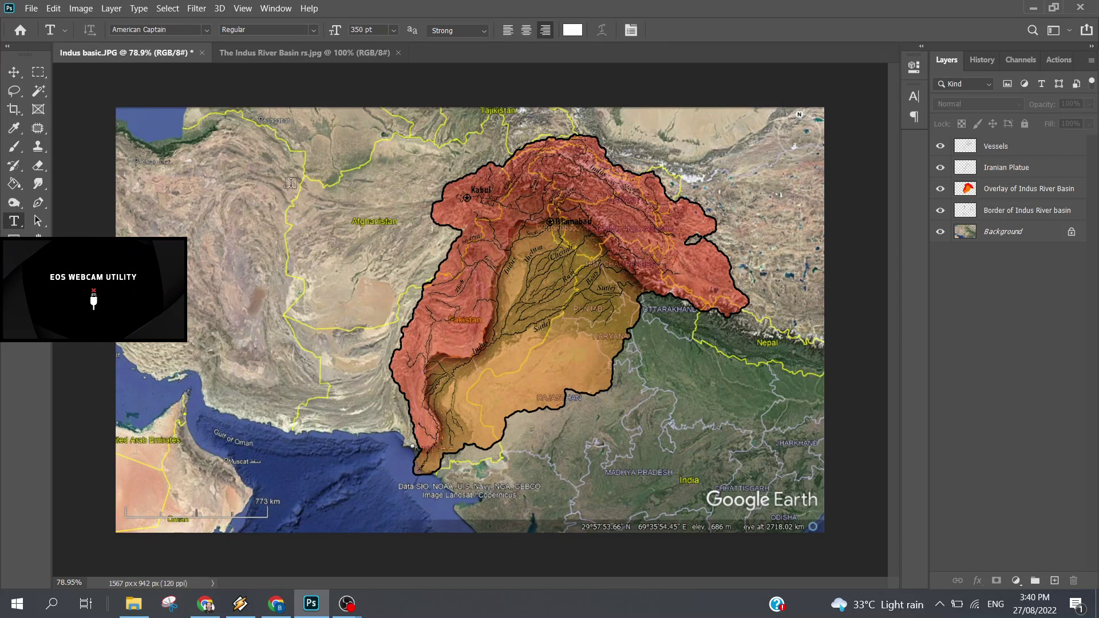
{"action": "left_click", "coordinate": [277, 201]}
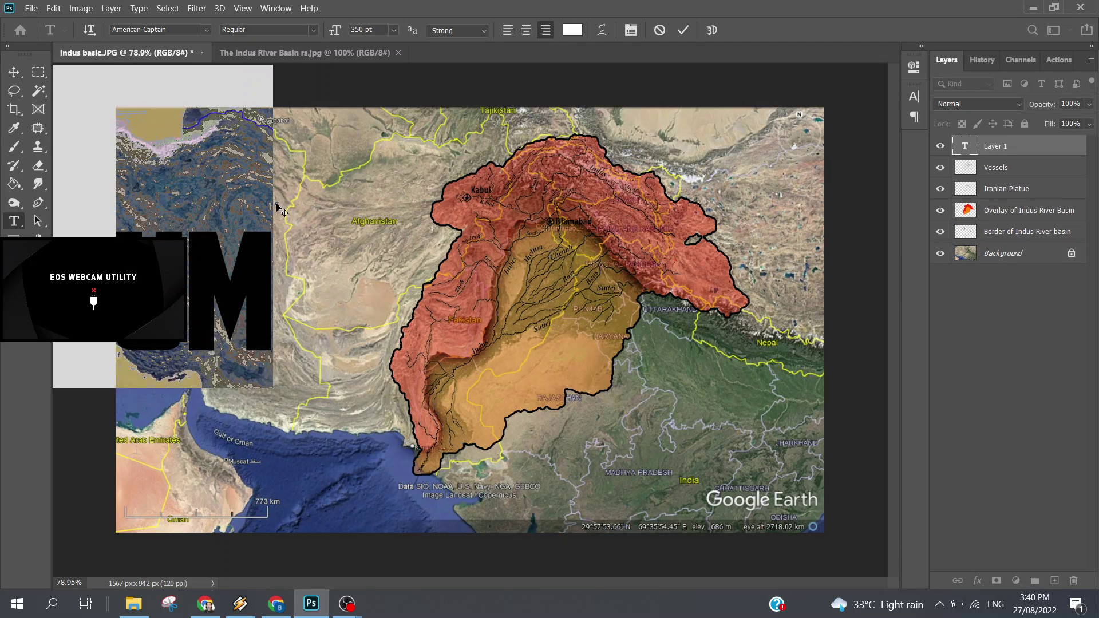
{"action": "type", "text": "THE"}
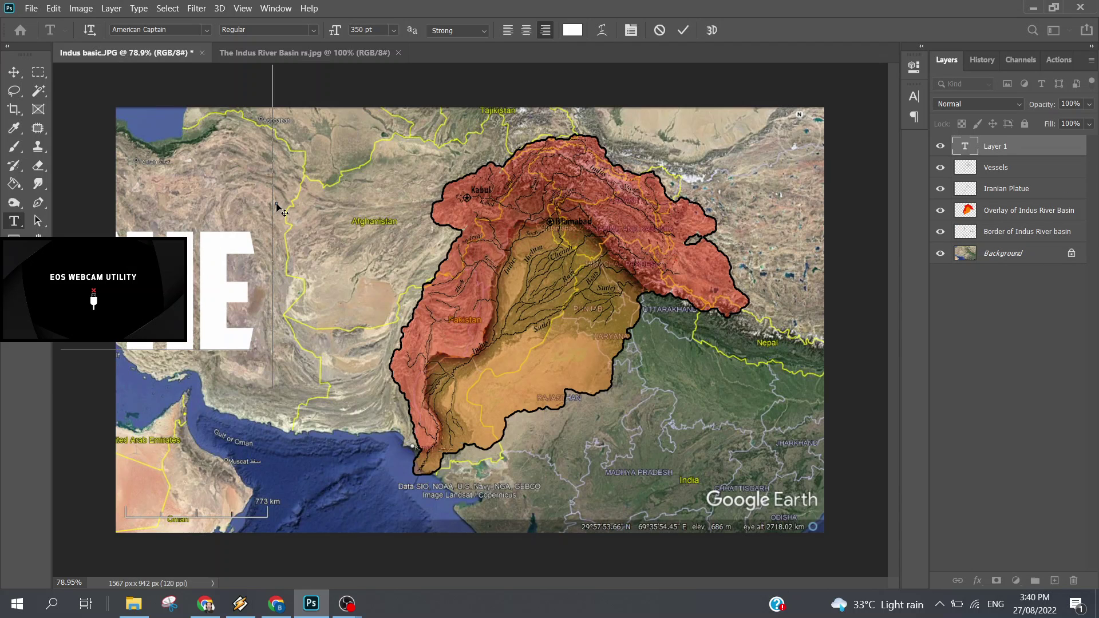
{"action": "type", "text": " IN"}
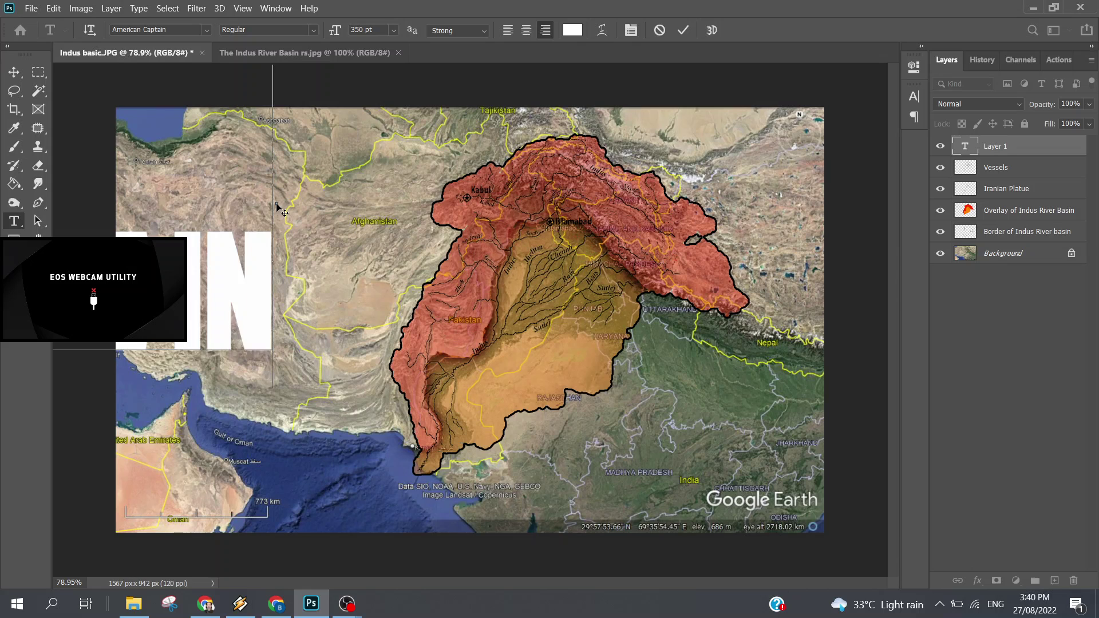
{"action": "type", "text": "DUS"}
{"action": "type", "text": " RI"}
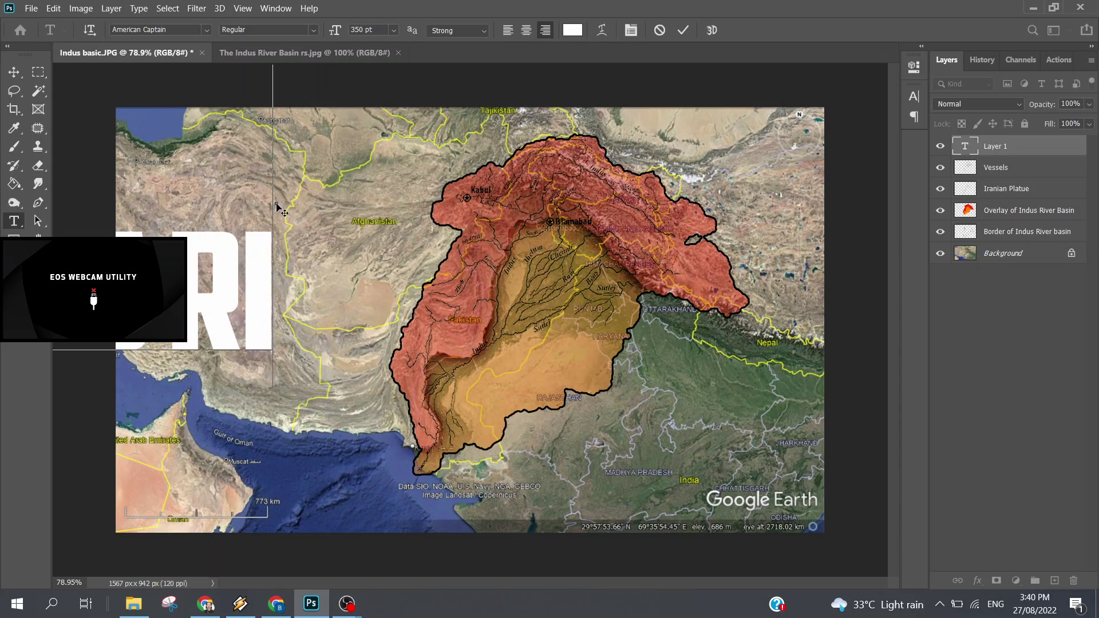
{"action": "type", "text": "VER BAS"}
{"action": "type", "text": "I"}
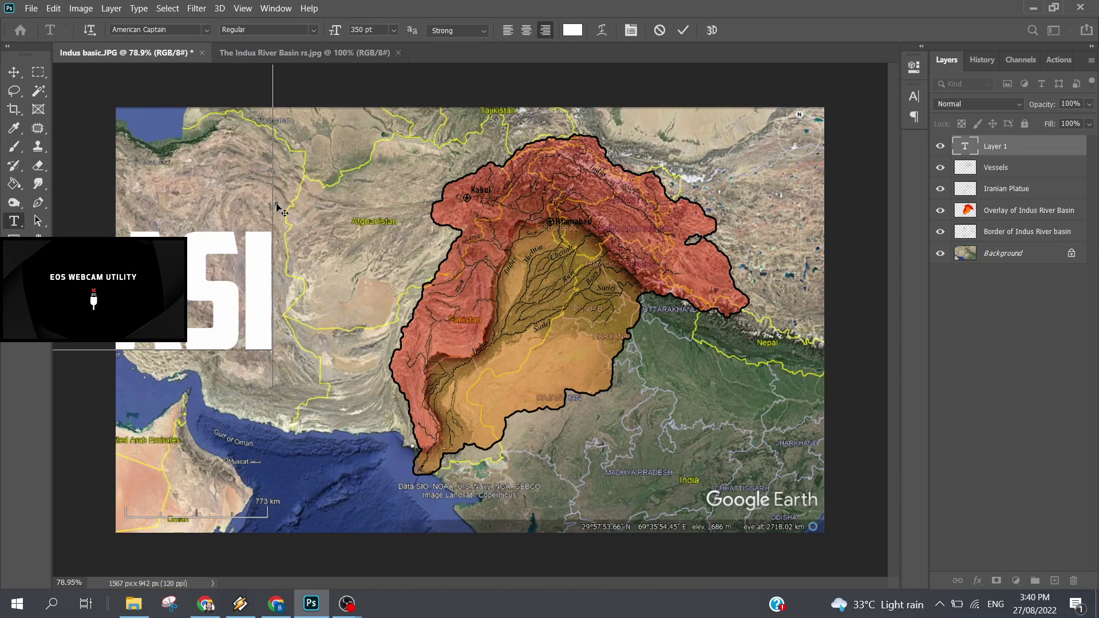
{"action": "type", "text": "N"}
{"action": "key", "text": "ctrl+a"}
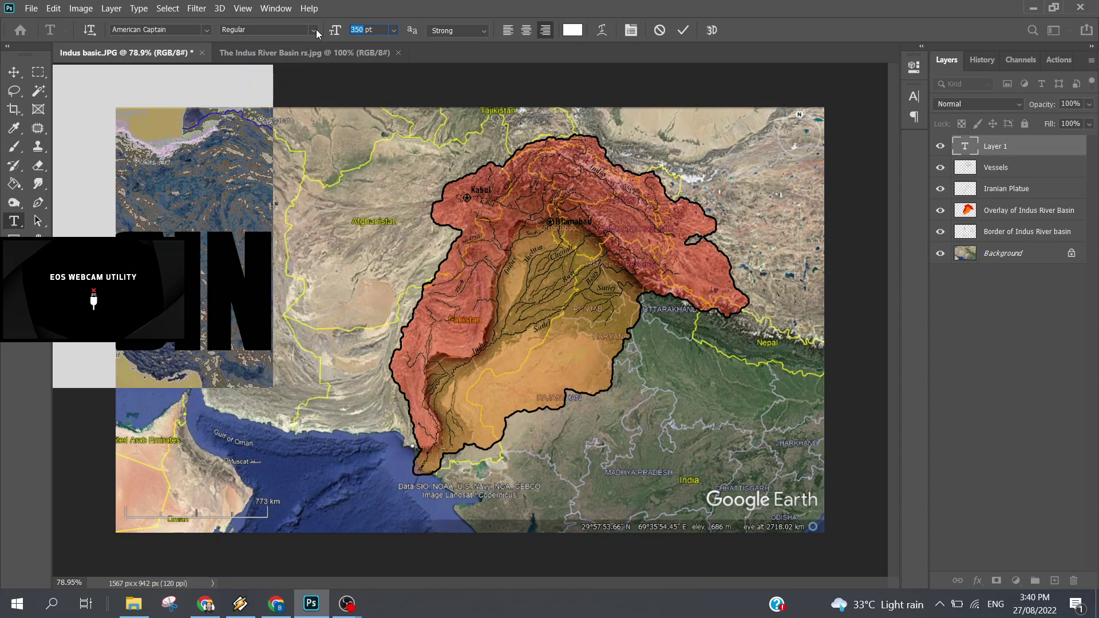
{"action": "type", "text": "50"}
{"action": "key", "text": "Return"}
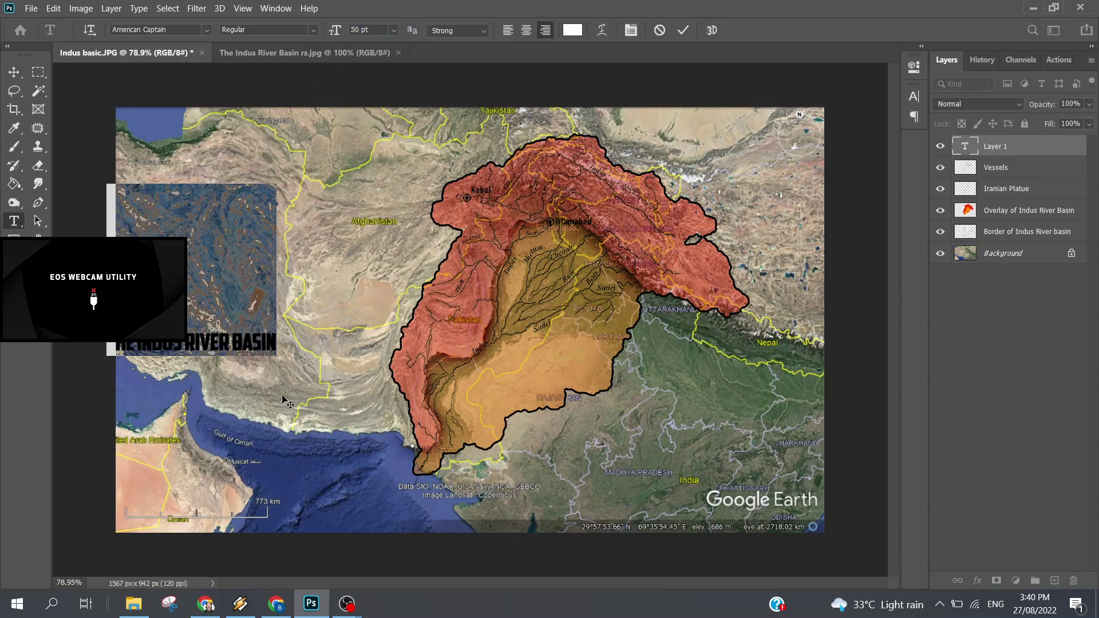
{"action": "left_click_drag", "start_coordinate": [286, 406], "coordinate": [424, 312]}
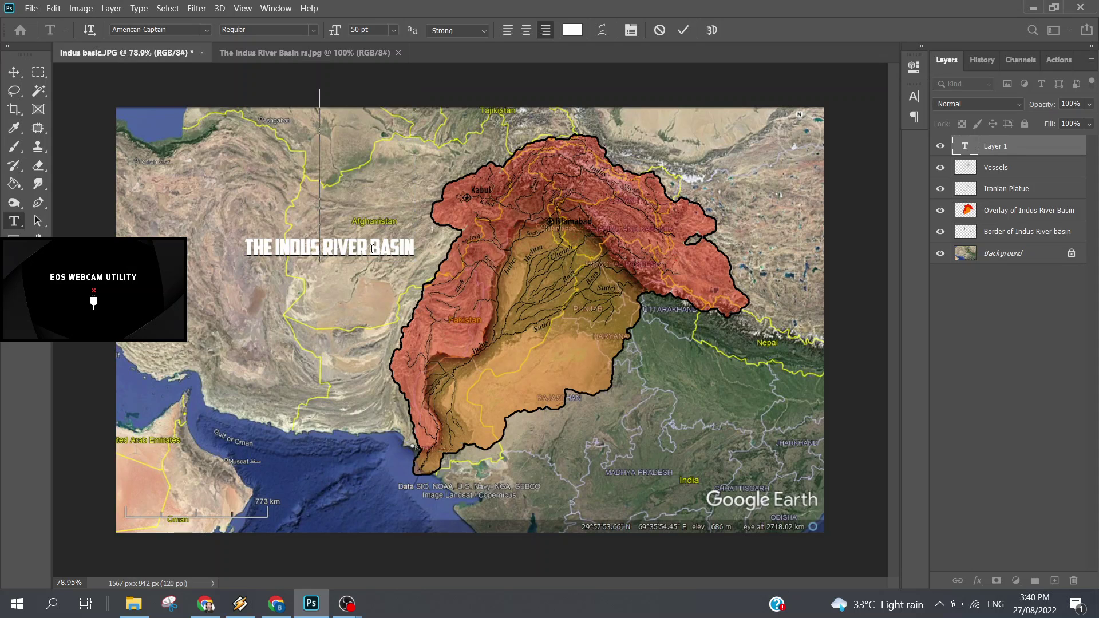
Step: Enlarge the title to 150 pt and resize its text box so it wraps onto two lines
{"action": "left_click", "coordinate": [372, 259]}
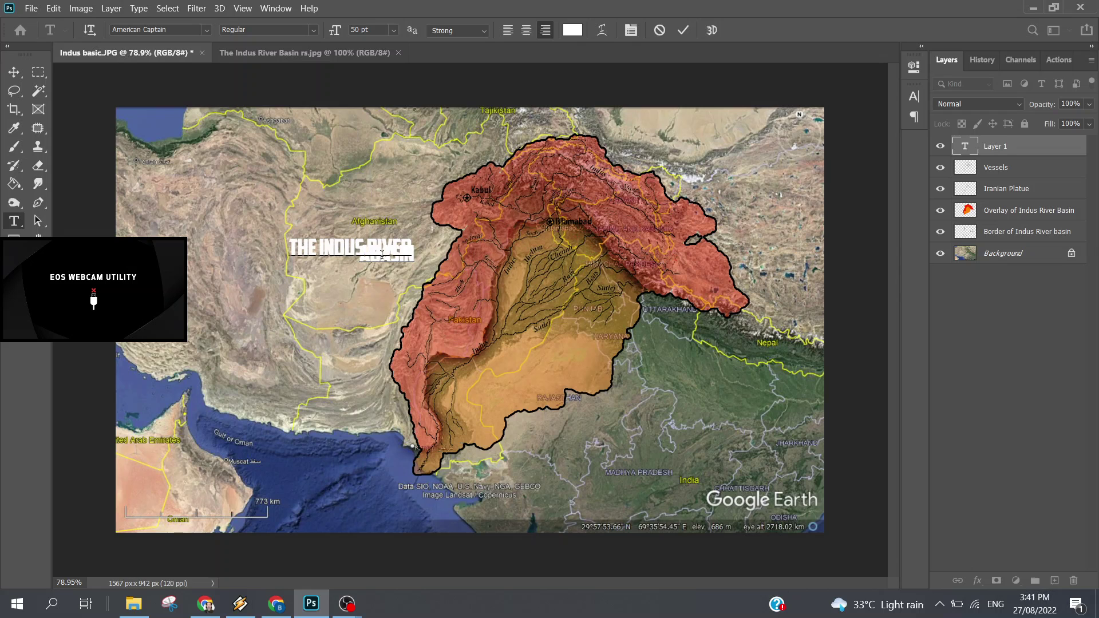
{"action": "key", "text": "ctrl+a"}
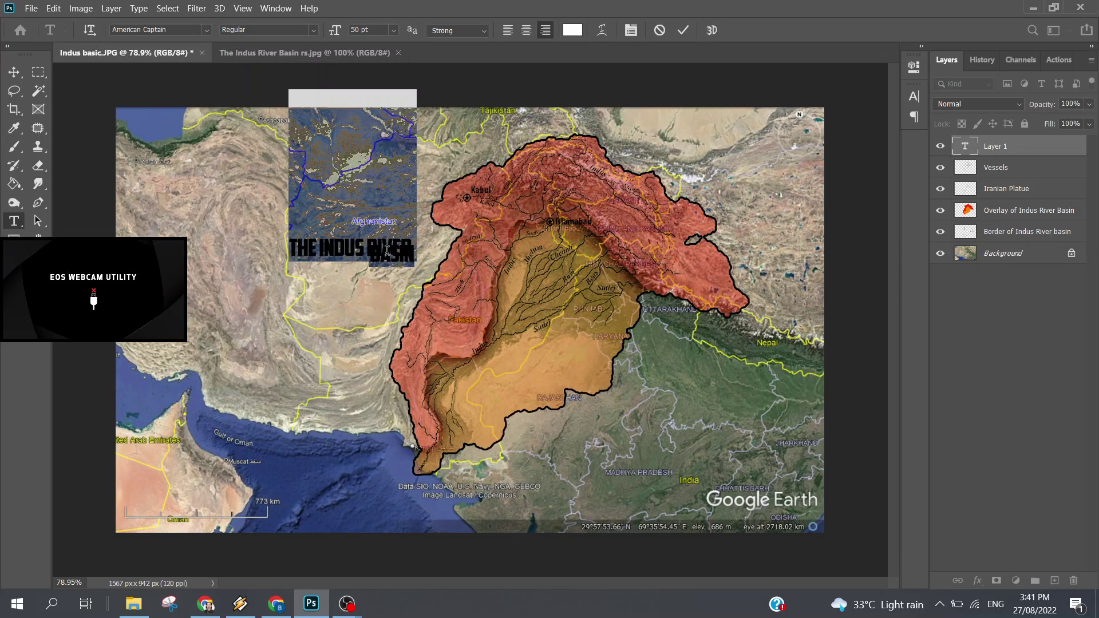
{"action": "left_click", "coordinate": [364, 29]}
{"action": "type", "text": "150"}
{"action": "key", "text": "Return"}
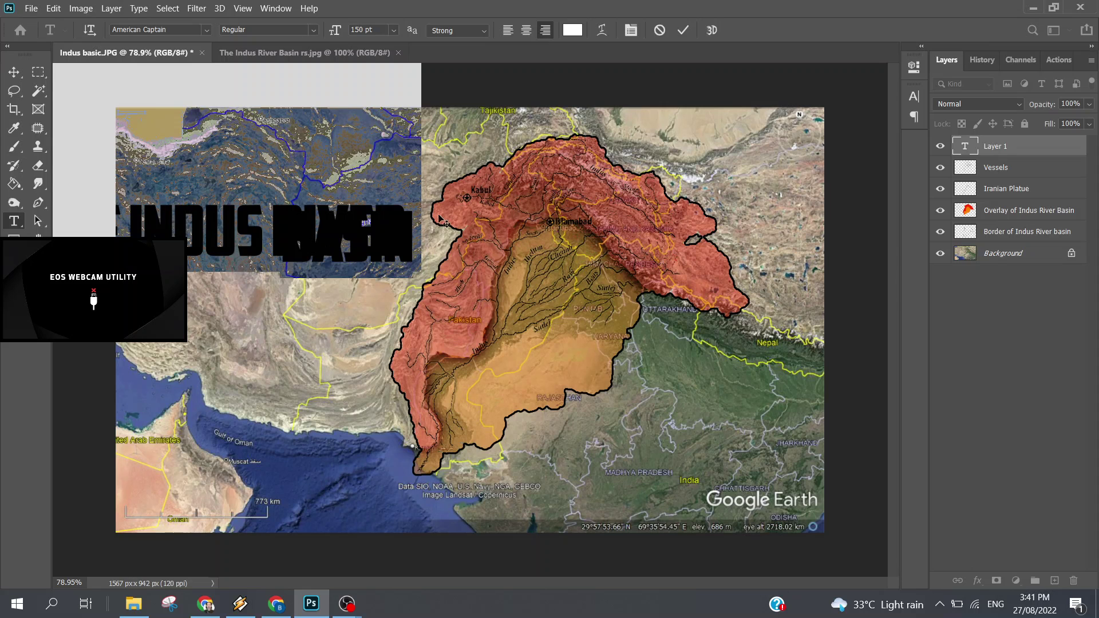
{"action": "left_click_drag", "start_coordinate": [447, 363], "coordinate": [525, 302]}
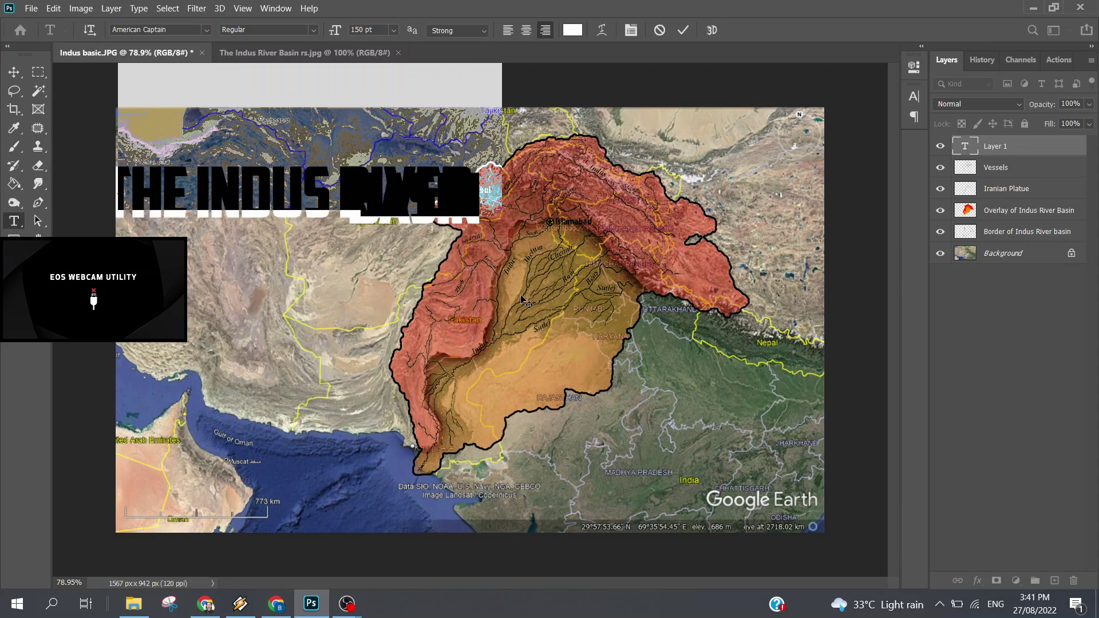
{"action": "left_click_drag", "start_coordinate": [522, 299], "coordinate": [519, 281]}
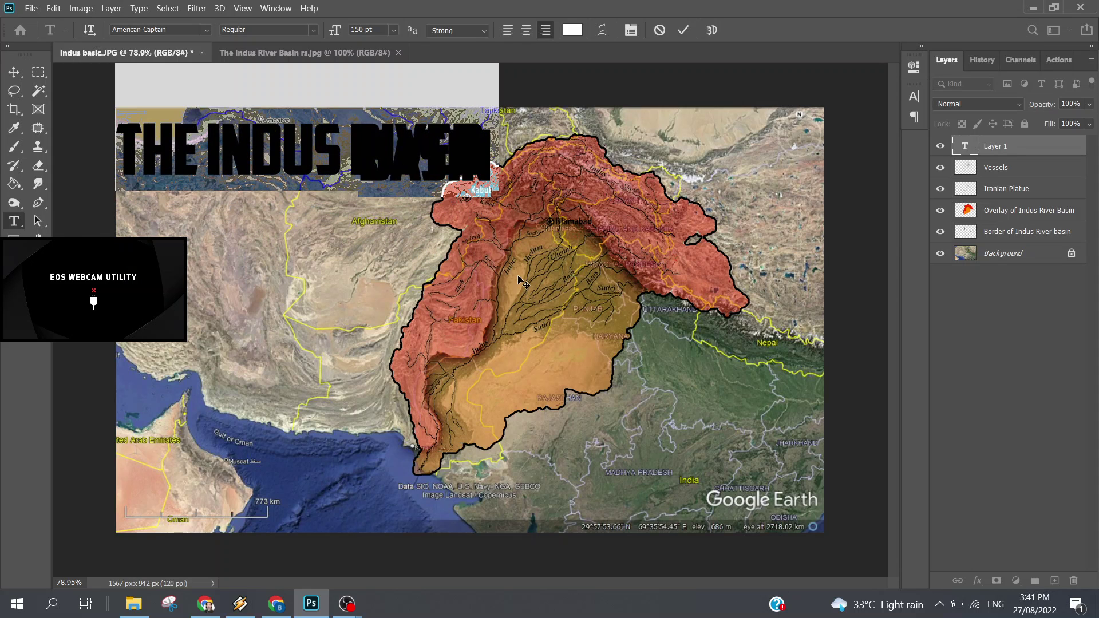
{"action": "left_click", "coordinate": [430, 160]}
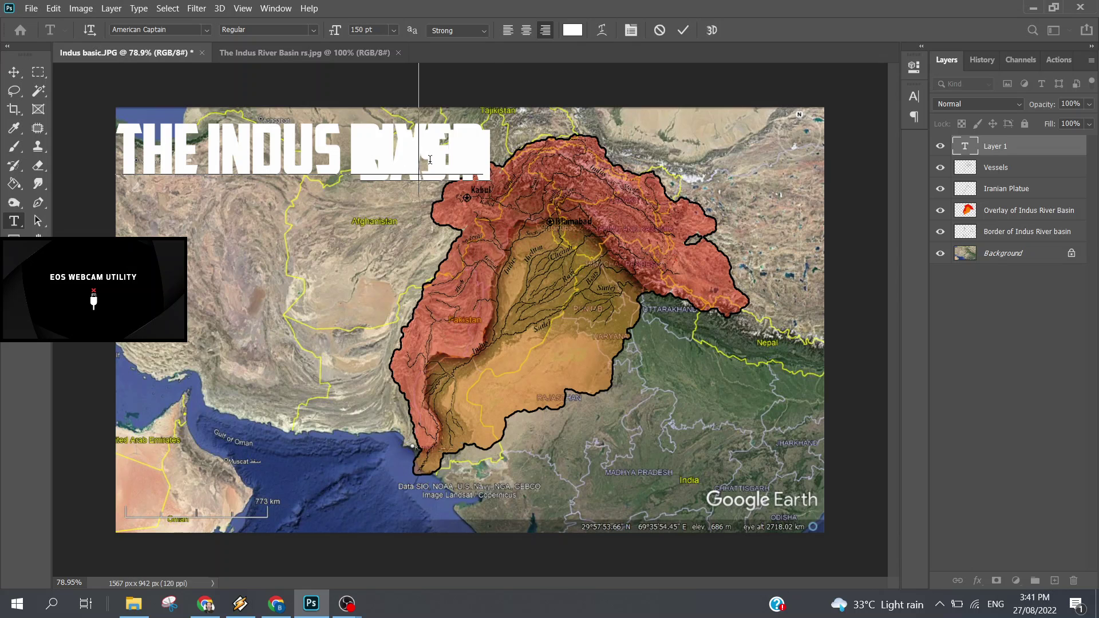
{"action": "key", "text": "ctrl+a"}
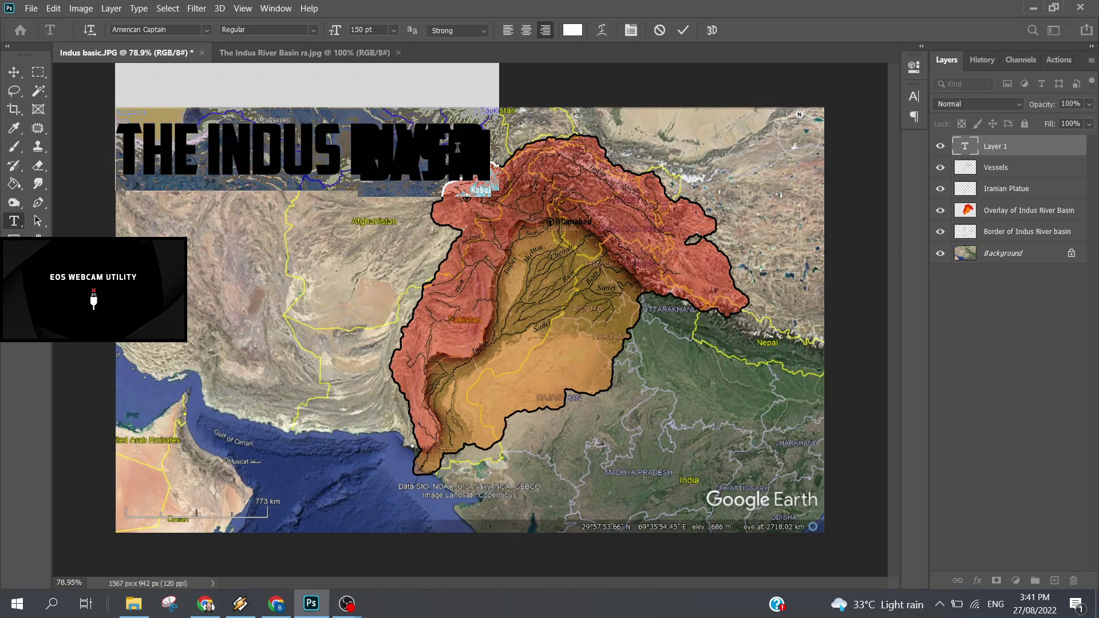
{"action": "left_click", "coordinate": [631, 30]}
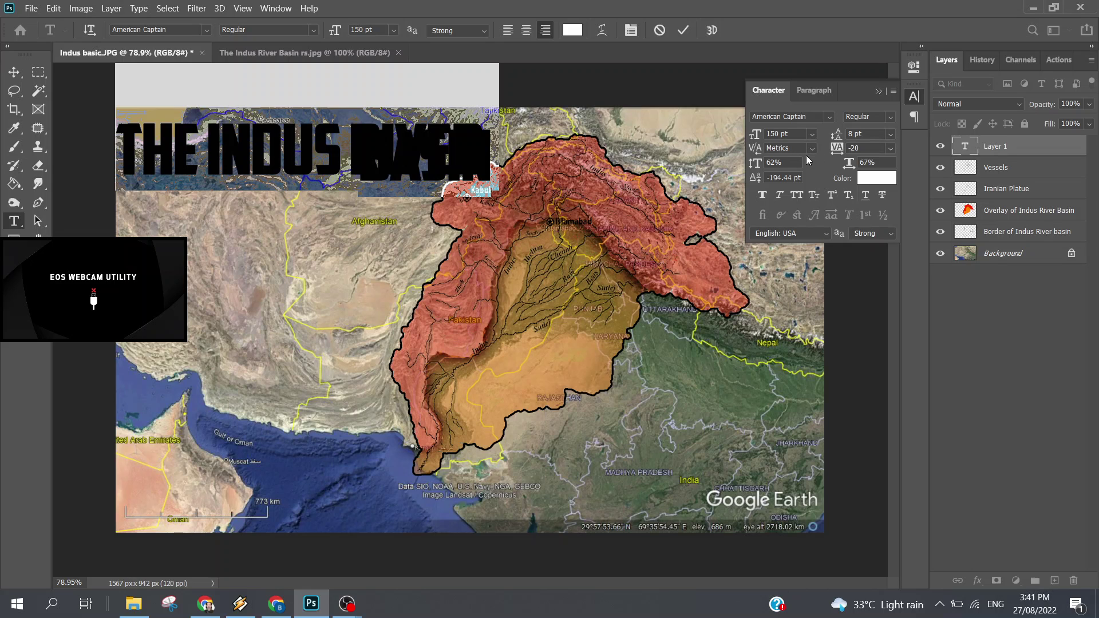
Step: Adjust the title's leading through 18, 72 and 90 pt, settling on 80 pt
{"action": "left_click", "coordinate": [890, 134]}
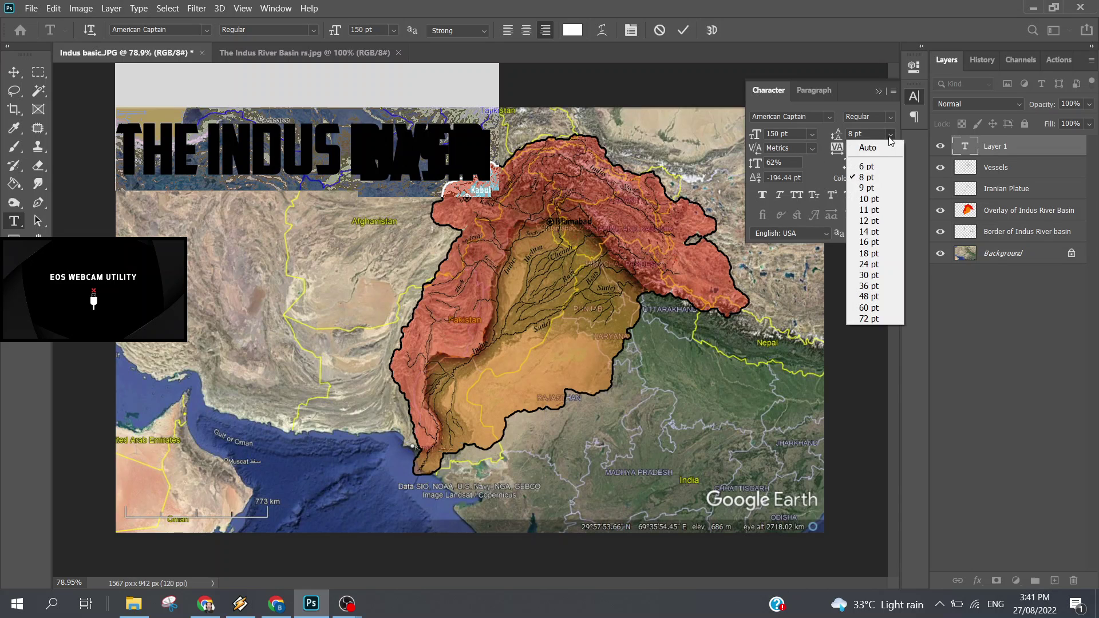
{"action": "left_click", "coordinate": [870, 253]}
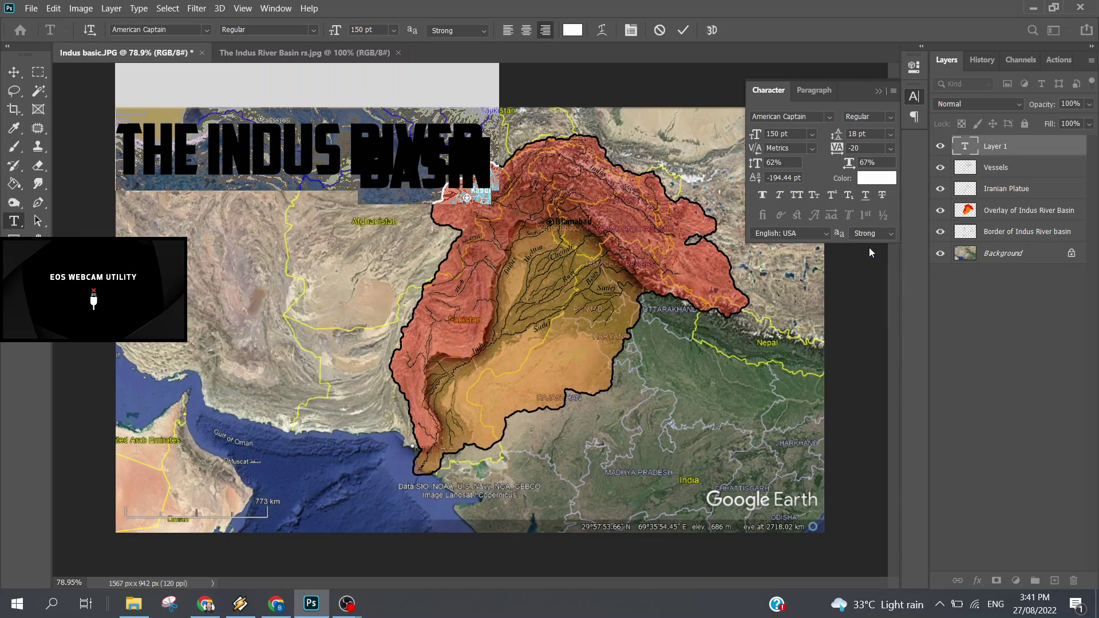
{"action": "left_click", "coordinate": [890, 134]}
{"action": "left_click", "coordinate": [861, 320]}
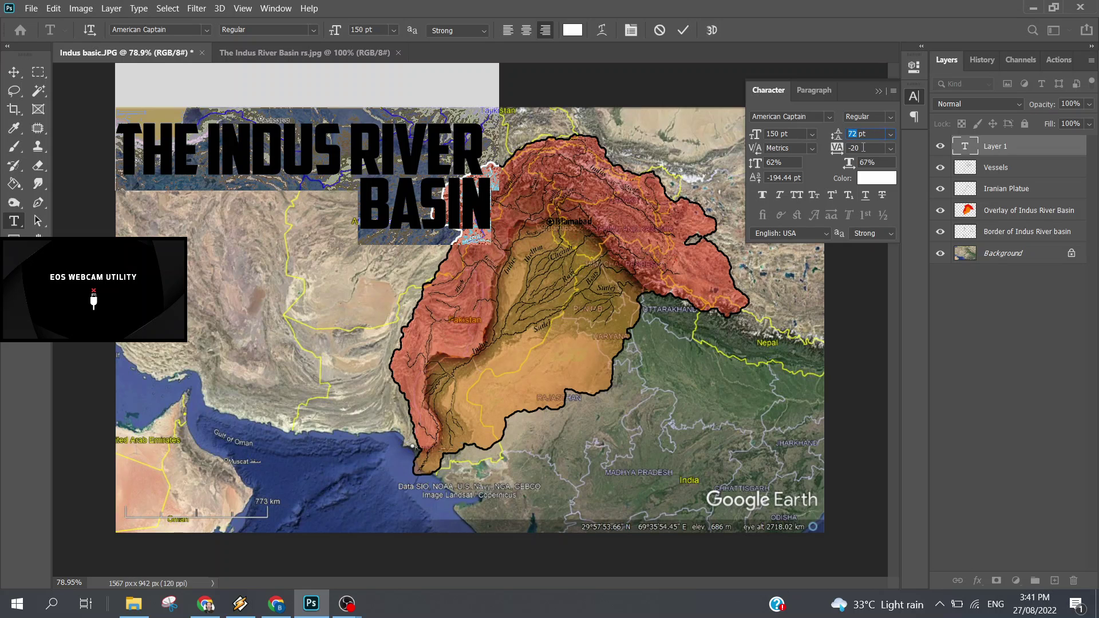
{"action": "type", "text": "90"}
{"action": "key", "text": "Return"}
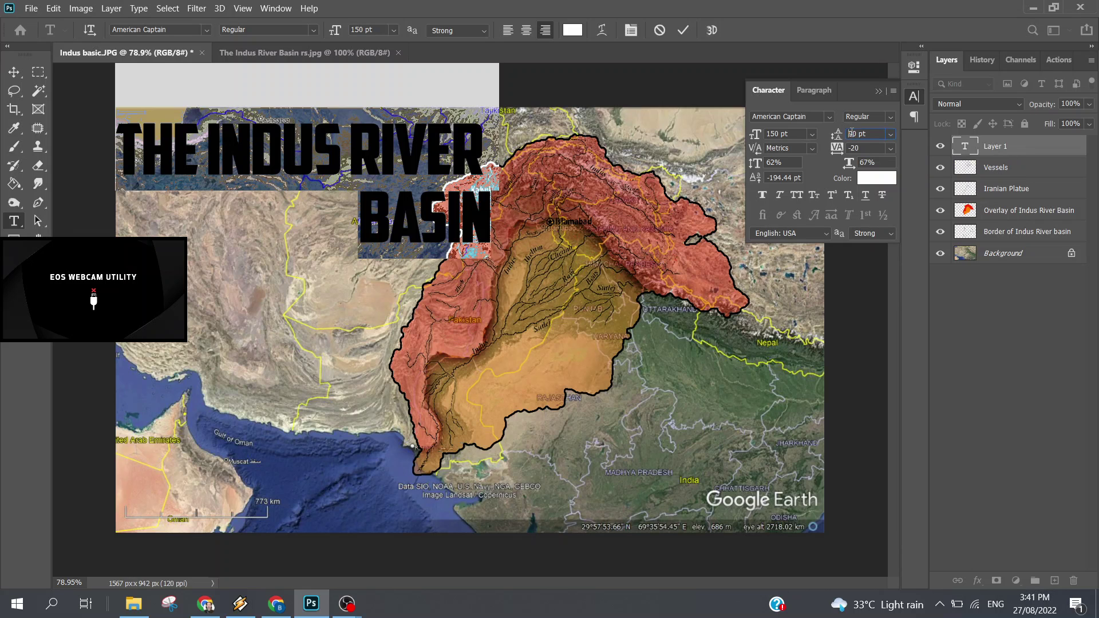
{"action": "type", "text": "80"}
{"action": "key", "text": "Return"}
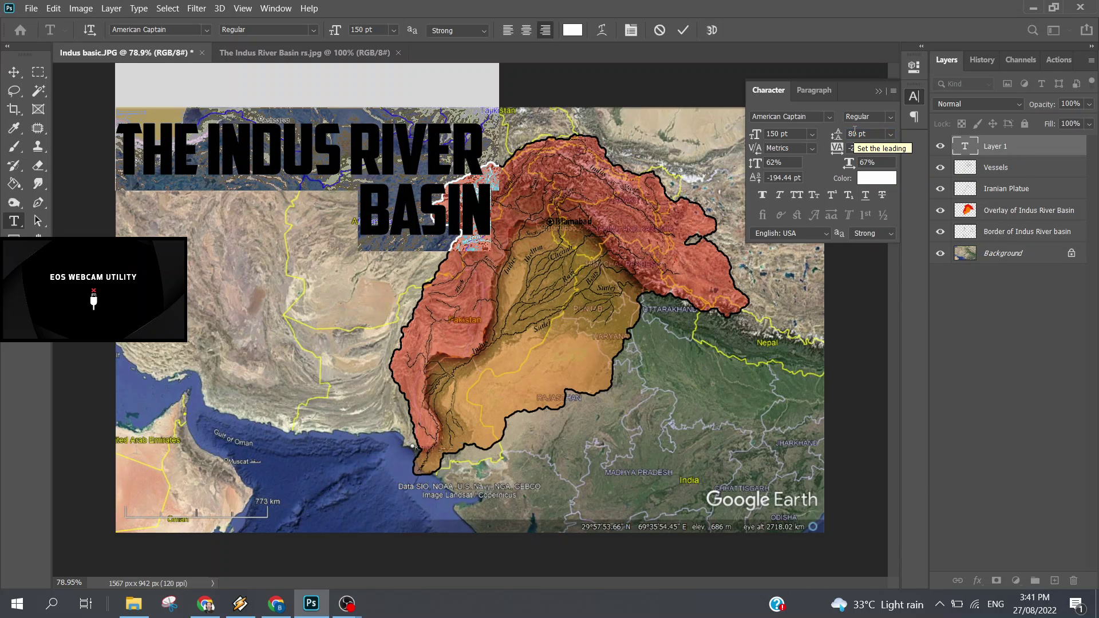
Step: Left-align the title text and move it toward the map's top-left
{"action": "left_click", "coordinate": [683, 30]}
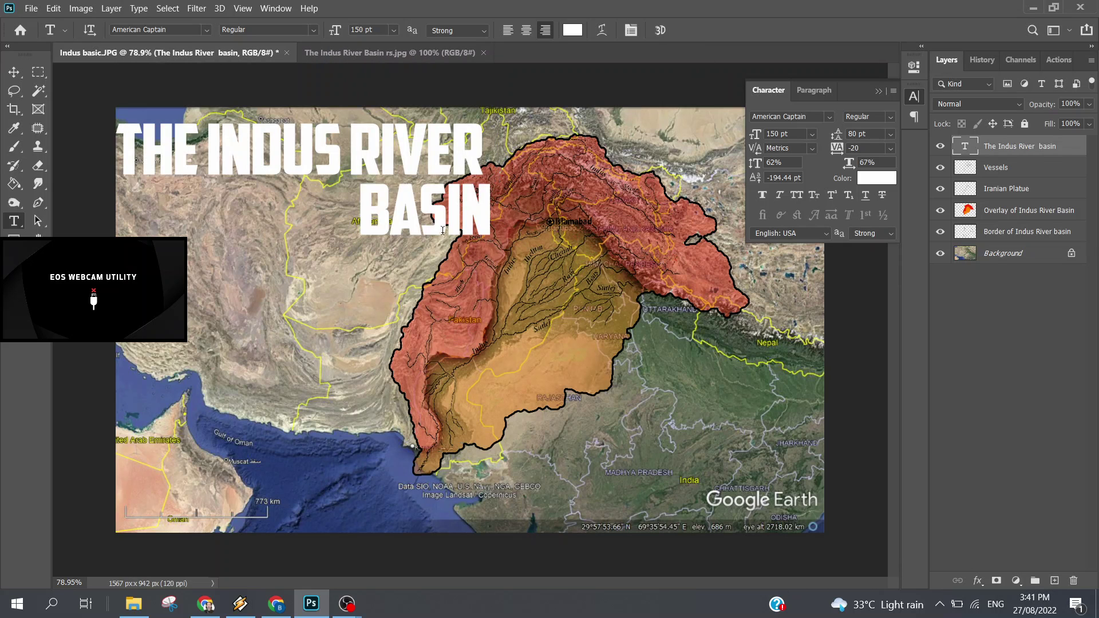
{"action": "left_click", "coordinate": [376, 215]}
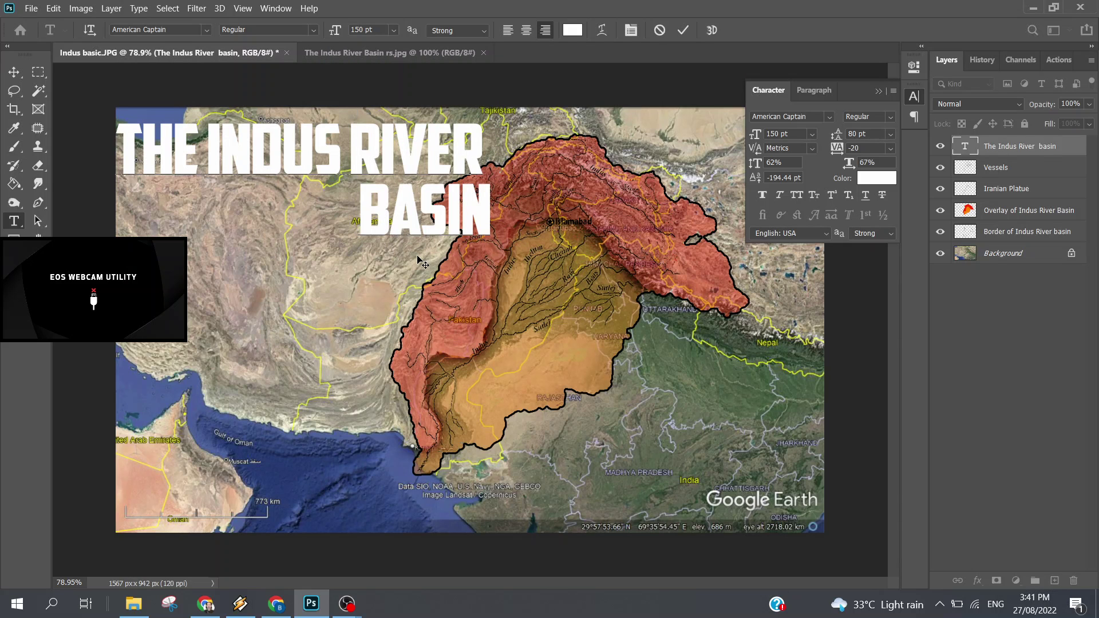
{"action": "key", "text": "BackSpace"}
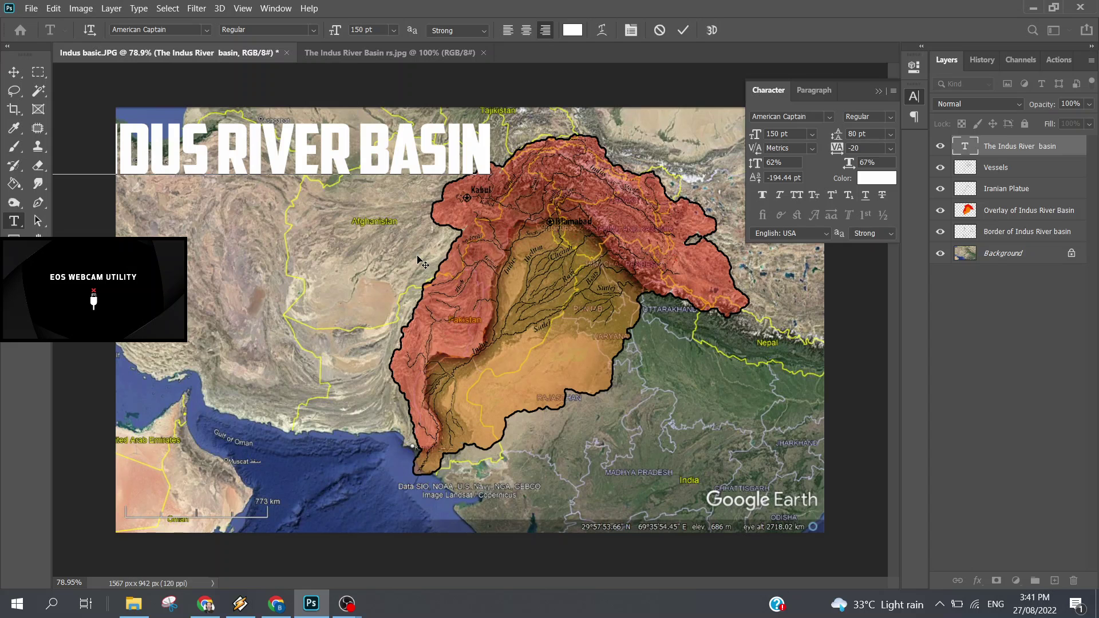
{"action": "key", "text": "Return"}
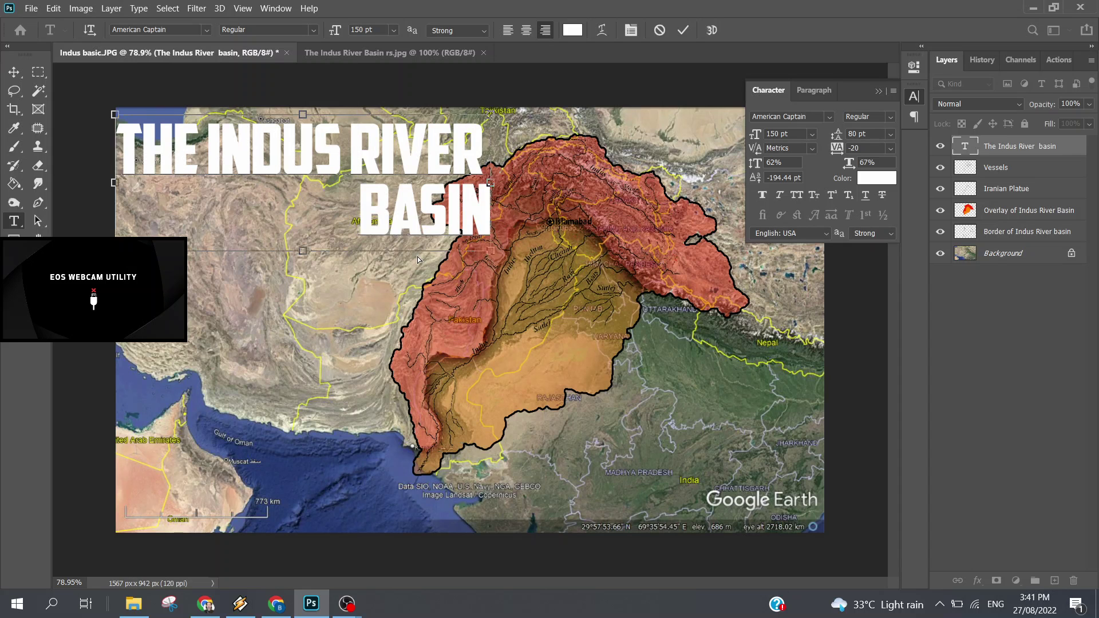
{"action": "key", "text": "ctrl+a"}
{"action": "left_click", "coordinate": [508, 30]}
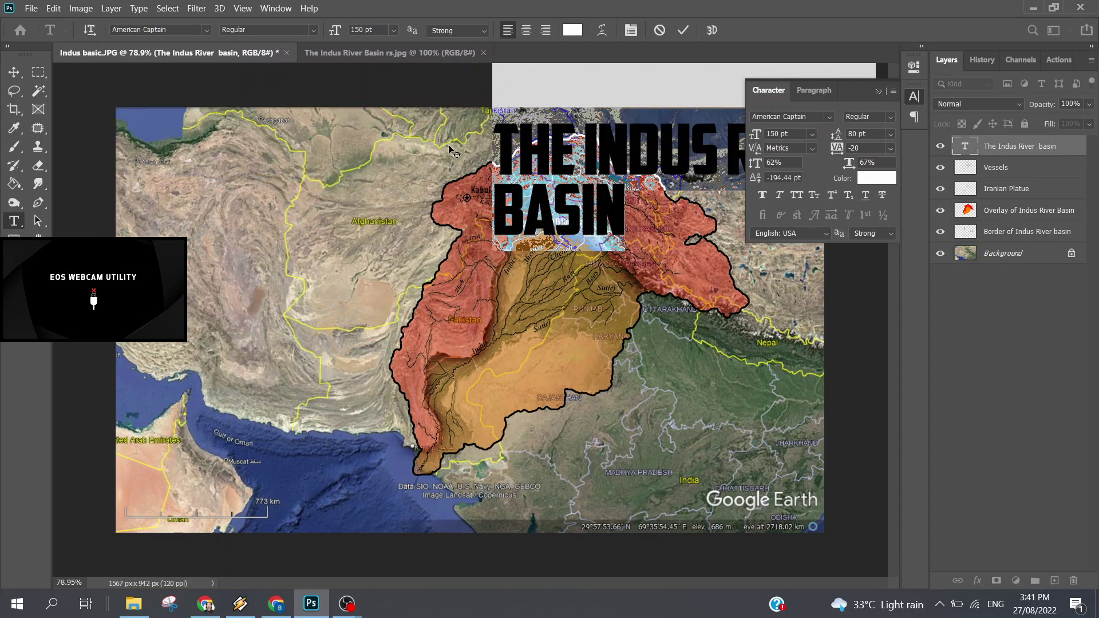
{"action": "mouse_move", "coordinate": [676, 314]}
{"action": "left_mouse_down"}
{"action": "mouse_move", "coordinate": [404, 334]}
{"action": "mouse_move", "coordinate": [382, 317]}
{"action": "left_mouse_up"}
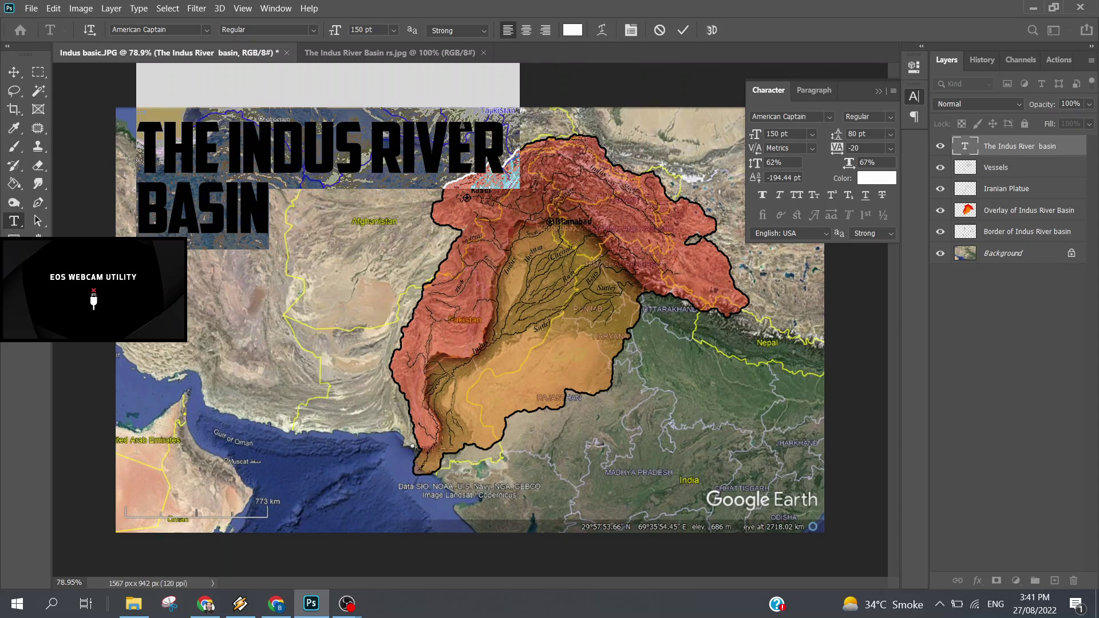
Step: Set the title to 120 pt and position it near the map's top-left corner
{"action": "left_click", "coordinate": [364, 133]}
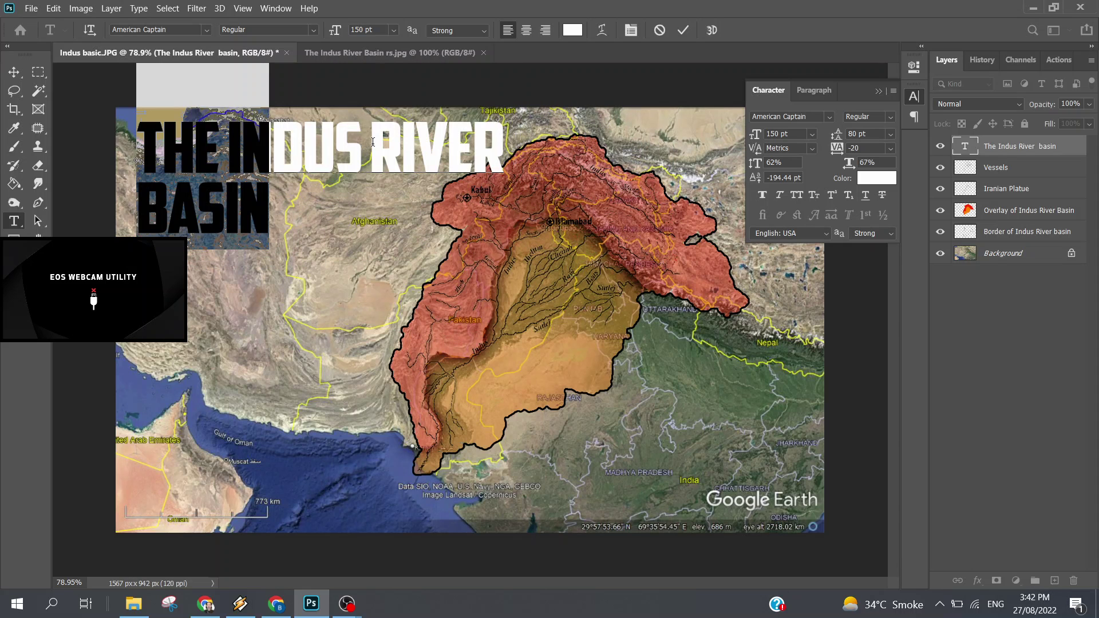
{"action": "key", "text": "ctrl+a"}
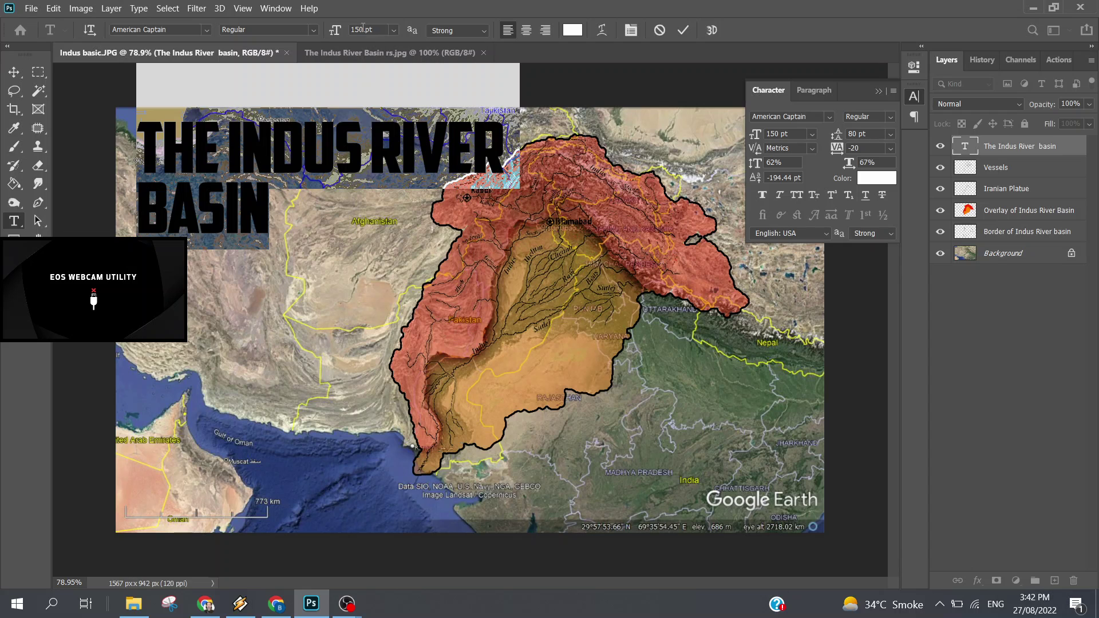
{"action": "left_click", "coordinate": [363, 27]}
{"action": "type", "text": "120"}
{"action": "key", "text": "Return"}
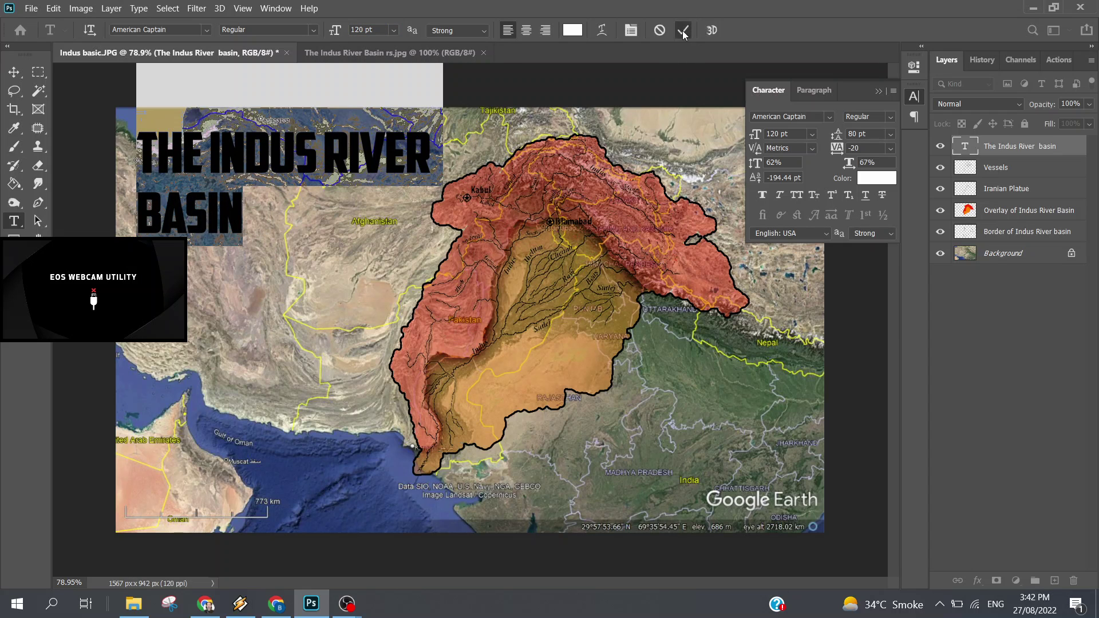
{"action": "left_click", "coordinate": [682, 30]}
{"action": "mouse_move", "coordinate": [370, 169]}
{"action": "left_mouse_down"}
{"action": "mouse_move", "coordinate": [438, 150]}
{"action": "mouse_move", "coordinate": [376, 212]}
{"action": "mouse_move", "coordinate": [438, 153]}
{"action": "left_mouse_up"}
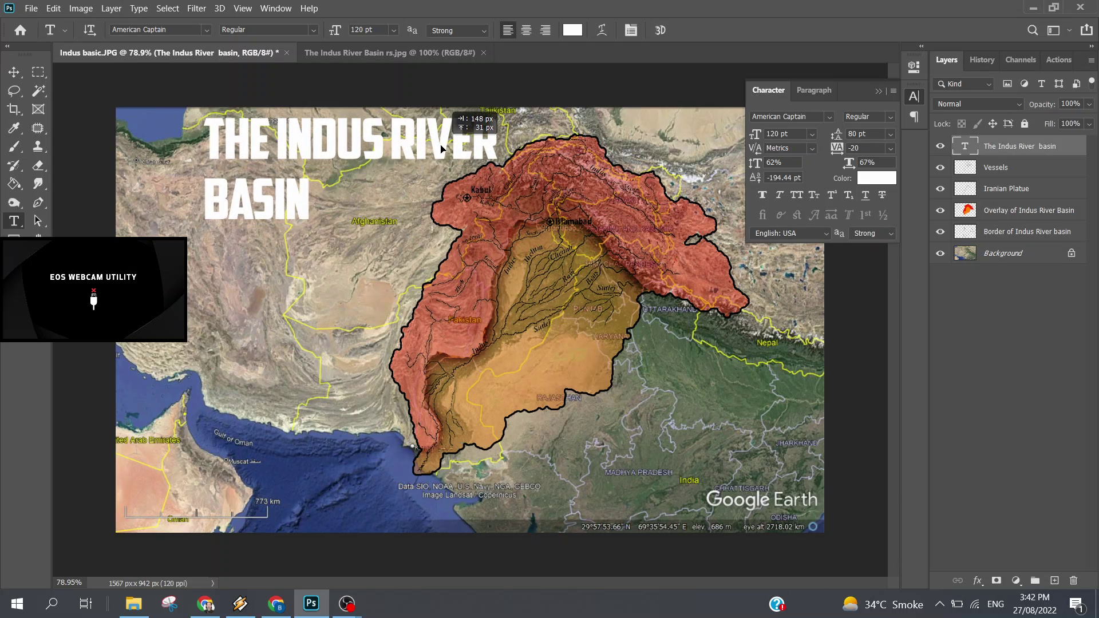
{"action": "left_click_drag", "start_coordinate": [438, 154], "coordinate": [441, 148]}
Step: Reselect all of the title text for further editing
{"action": "scroll", "coordinate": [608, 270], "scroll_direction": "down", "scroll_amount": 2}
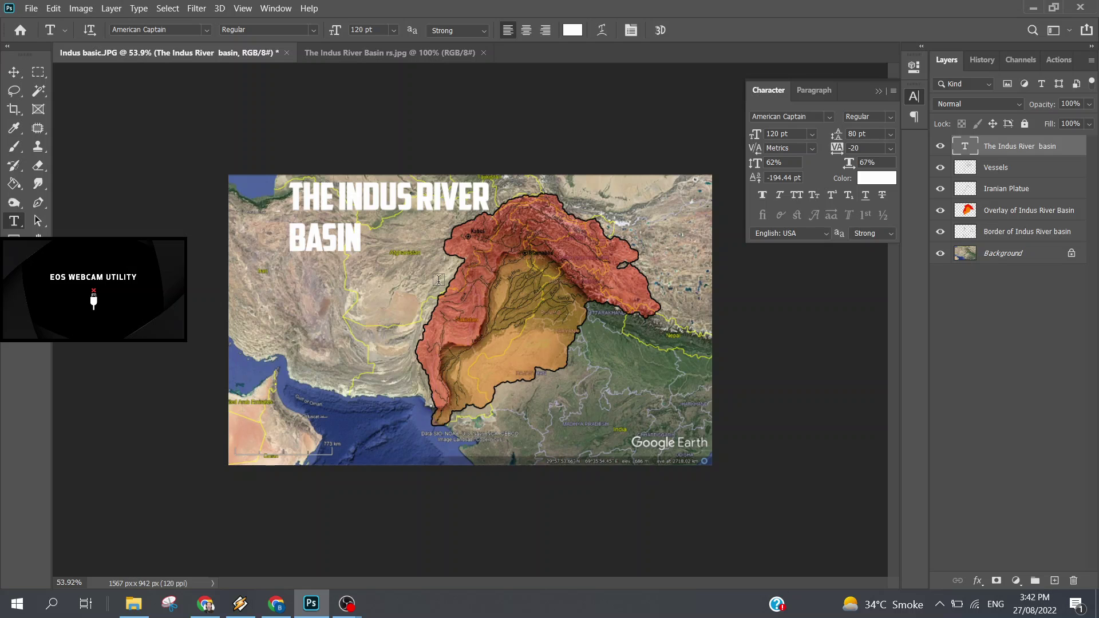
{"action": "left_click", "coordinate": [355, 201]}
{"action": "left_click_drag", "start_coordinate": [355, 201], "coordinate": [290, 195]}
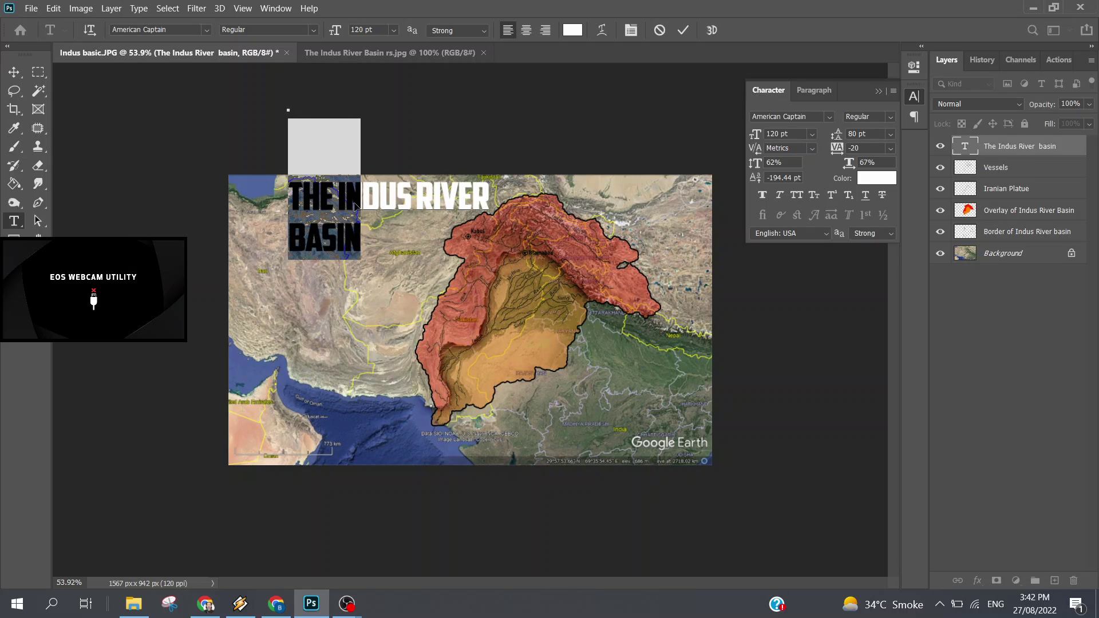
{"action": "key", "text": "ctrl+a"}
Step: Change the title's text colour to pure black
{"action": "left_click", "coordinate": [584, 31]}
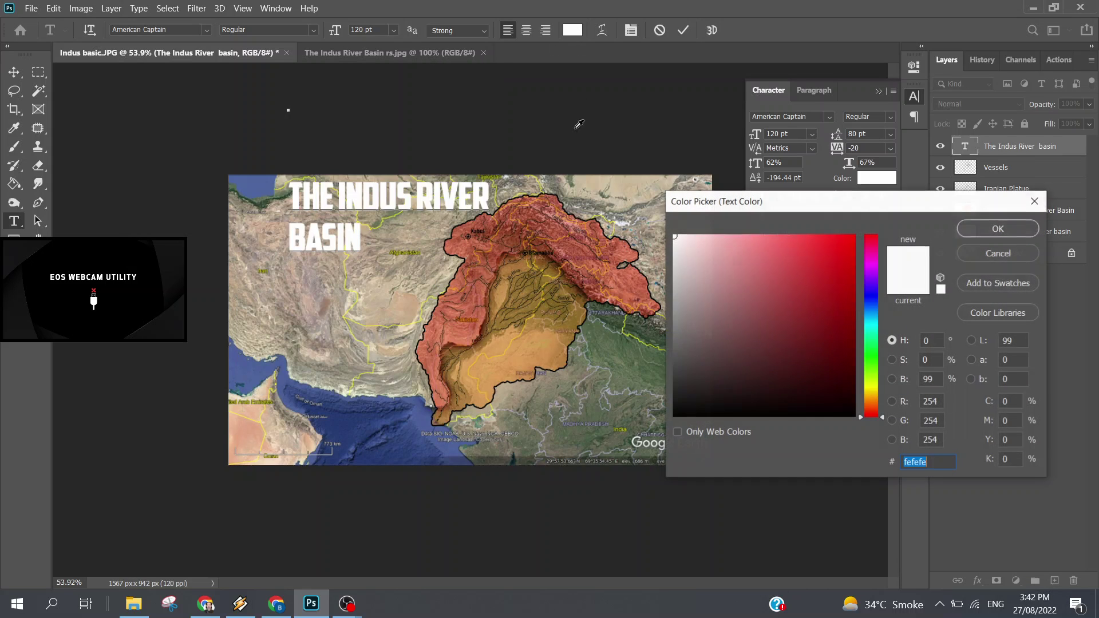
{"action": "left_click", "coordinate": [628, 361]}
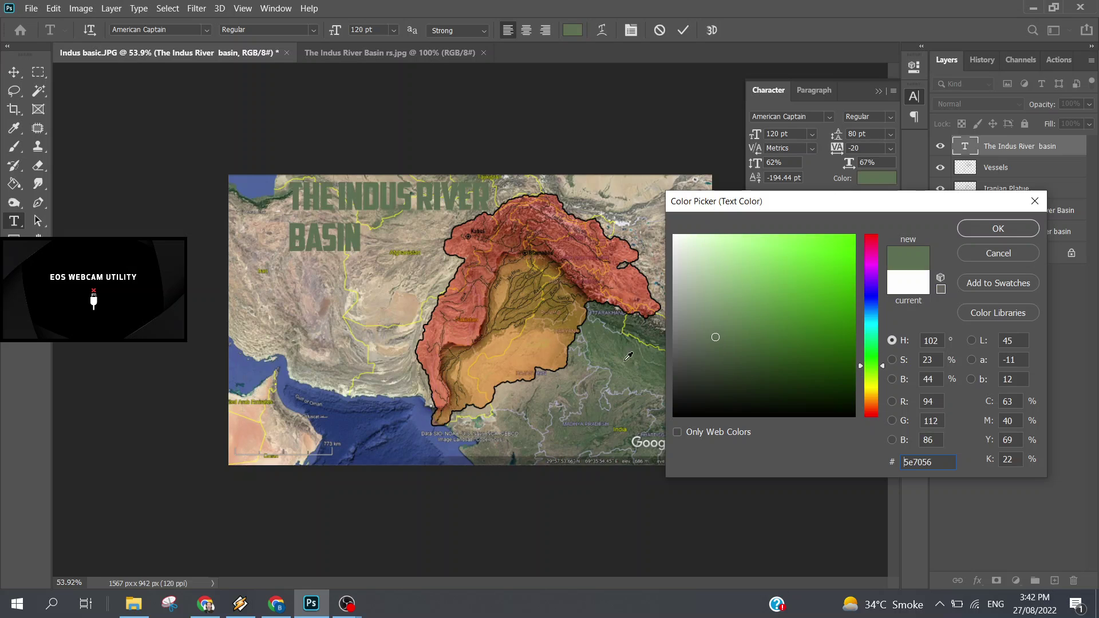
{"action": "left_click", "coordinate": [625, 357]}
{"action": "left_click", "coordinate": [680, 402]}
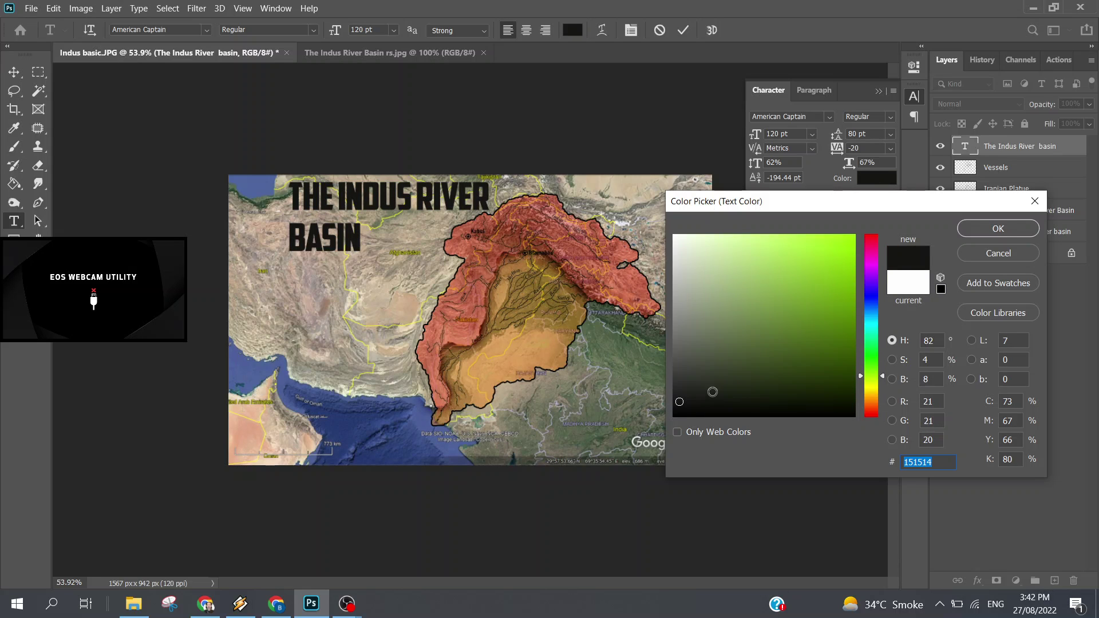
{"action": "left_click", "coordinate": [675, 416]}
{"action": "left_click_drag", "start_coordinate": [683, 407], "coordinate": [674, 417]}
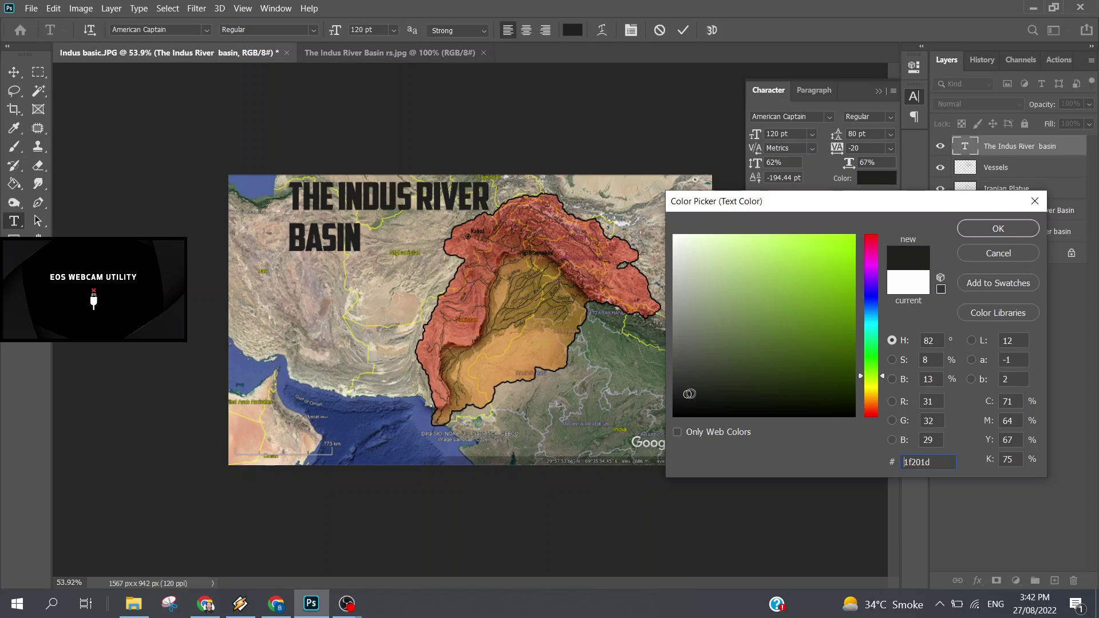
{"action": "left_click", "coordinate": [995, 228]}
Step: Centre-align the title, commit it, and nudge it slightly upward
{"action": "left_click", "coordinate": [529, 32]}
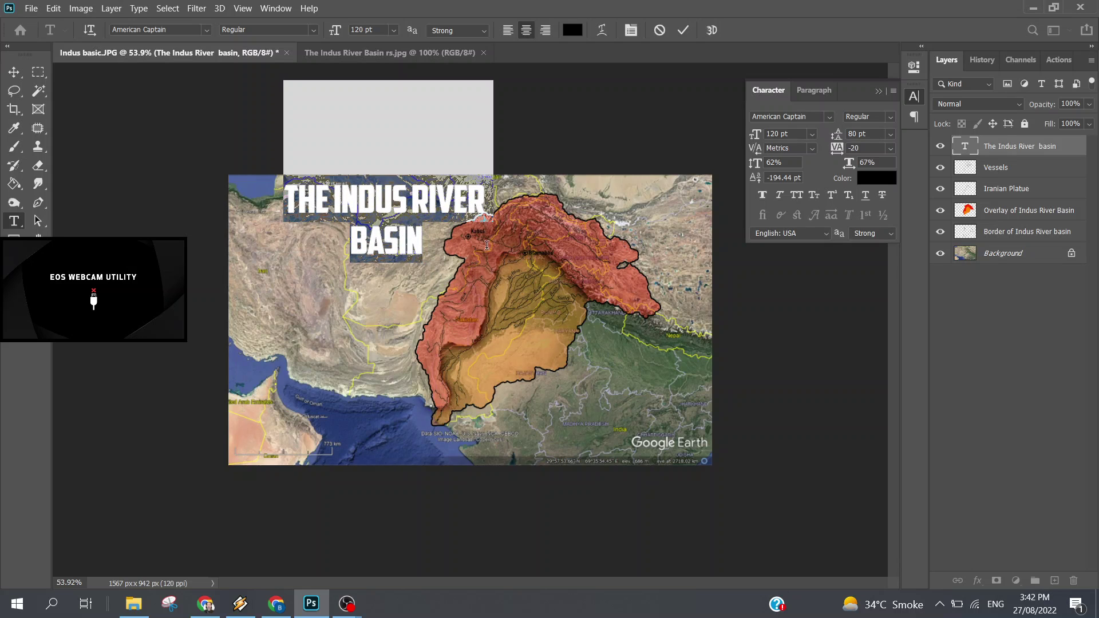
{"action": "left_click", "coordinate": [684, 30]}
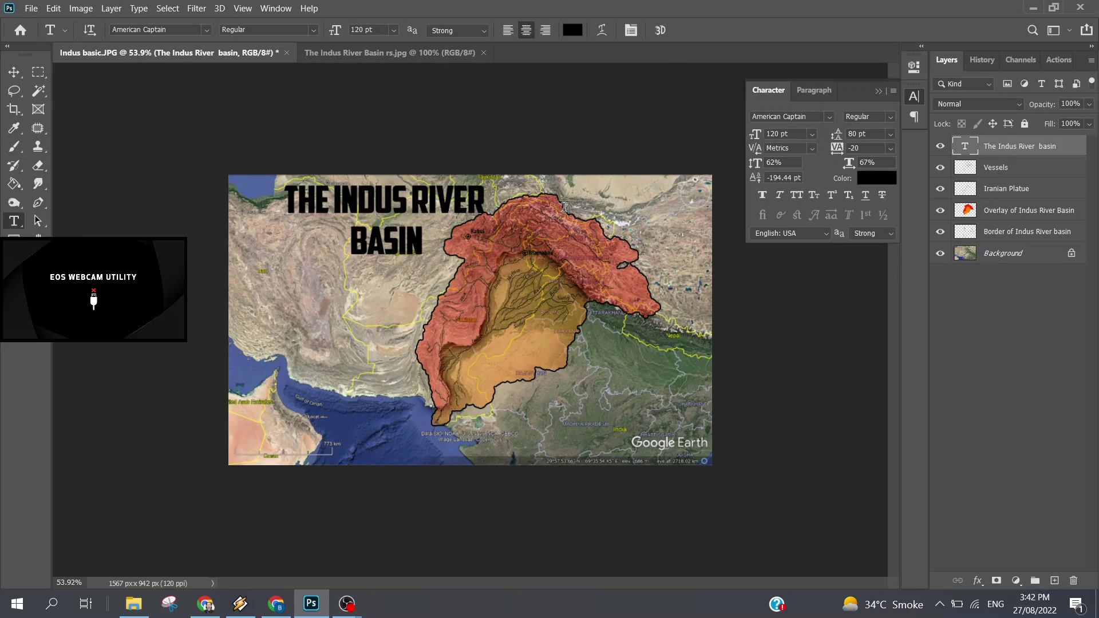
{"action": "key", "text": "ctrl+Up"}
{"action": "key", "text": "ctrl+Up"}
{"action": "key", "text": "ctrl+Up"}
{"action": "key", "text": "ctrl+Up"}
{"action": "key", "text": "ctrl+Up"}
{"action": "key", "text": "ctrl+Up"}
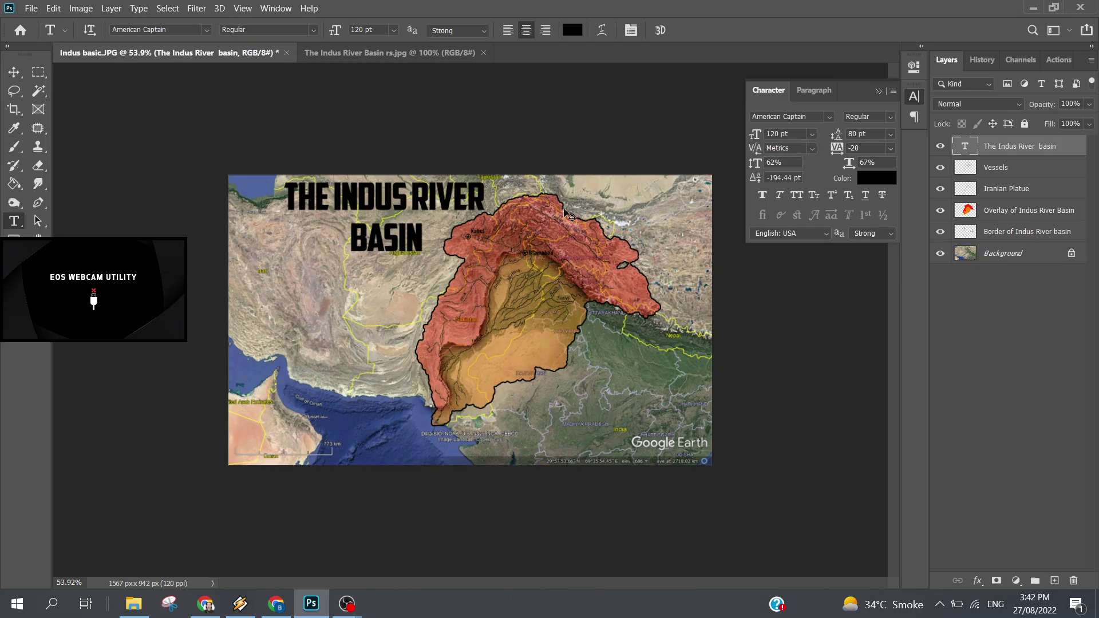
{"action": "key", "text": "ctrl+Up"}
{"action": "key", "text": "ctrl+Up"}
{"action": "key", "text": "ctrl+Up"}
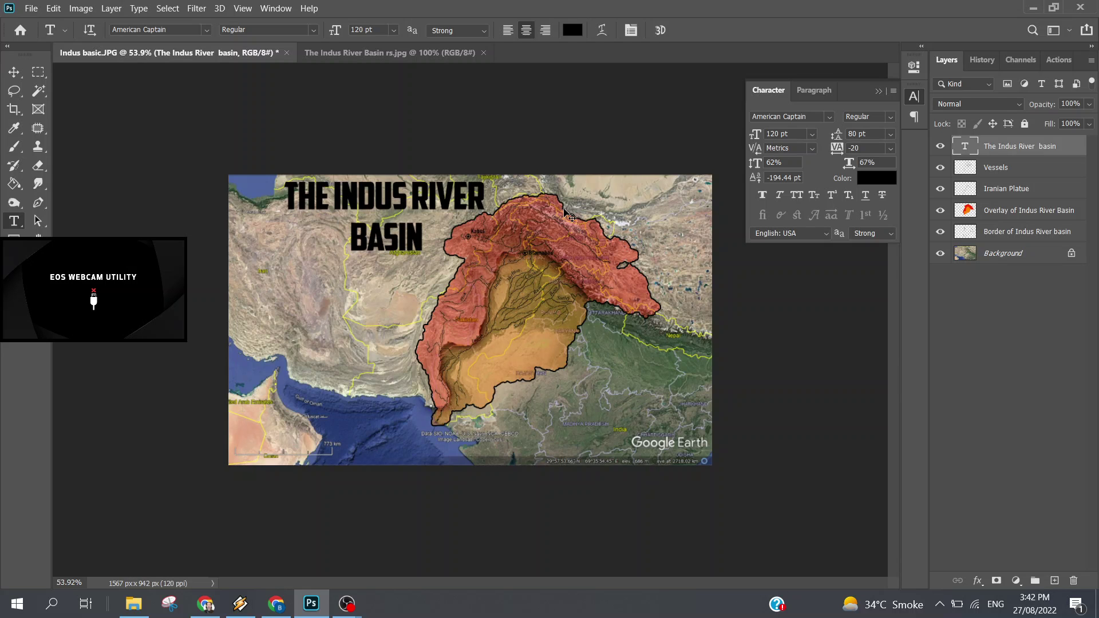
{"action": "scroll", "coordinate": [572, 261], "scroll_direction": "up", "scroll_amount": 1}
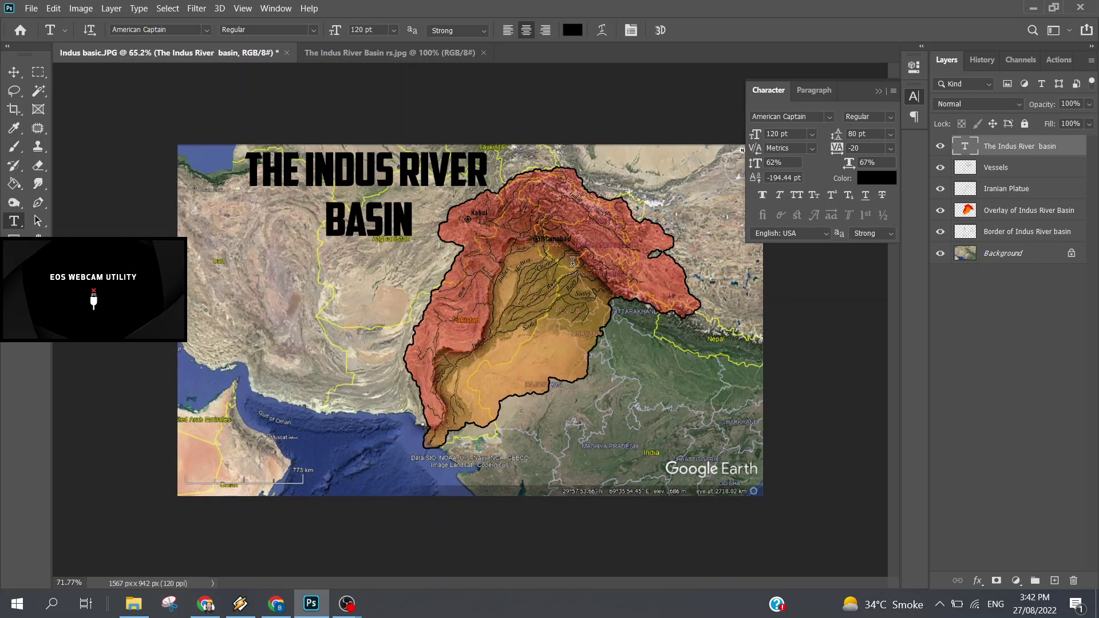
{"action": "scroll", "coordinate": [572, 261], "scroll_direction": "up", "scroll_amount": 1}
{"action": "scroll", "coordinate": [573, 261], "scroll_direction": "up", "scroll_amount": 3}
{"action": "scroll", "coordinate": [572, 261], "scroll_direction": "down", "scroll_amount": 1}
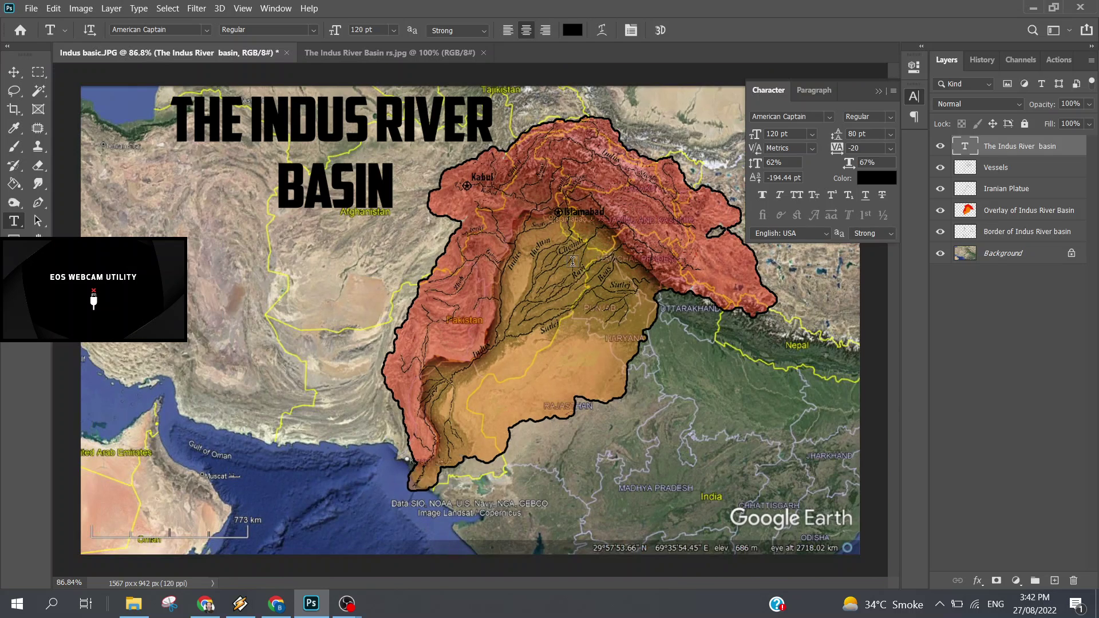
Step: Set the title layer to Overlay, duplicate it, and lower the copy's opacity
{"action": "left_click", "coordinate": [985, 103]}
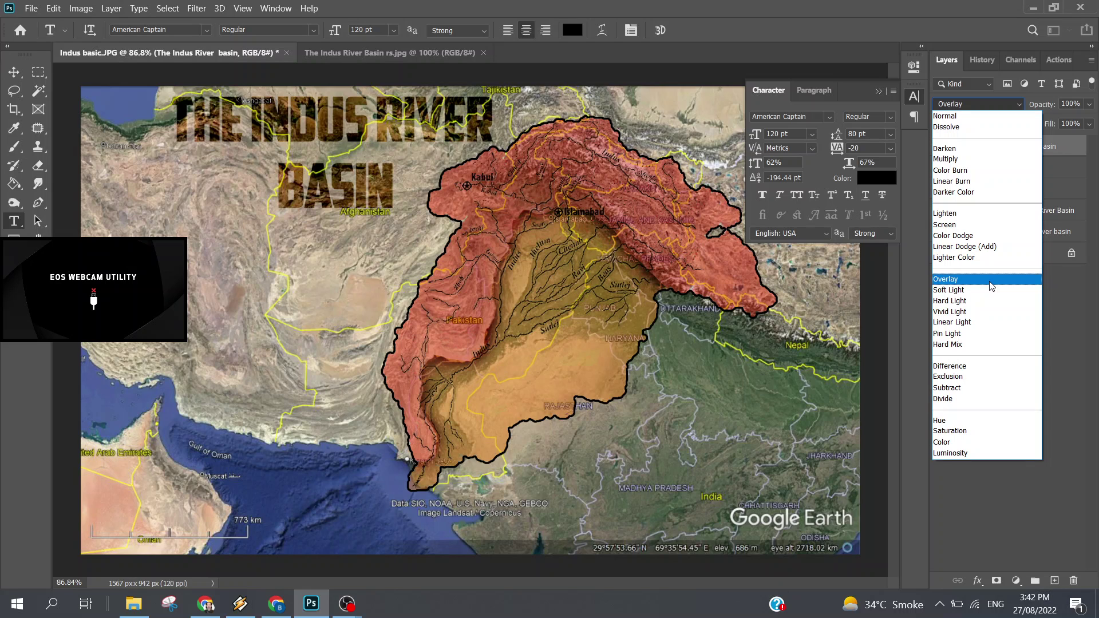
{"action": "left_click", "coordinate": [992, 285]}
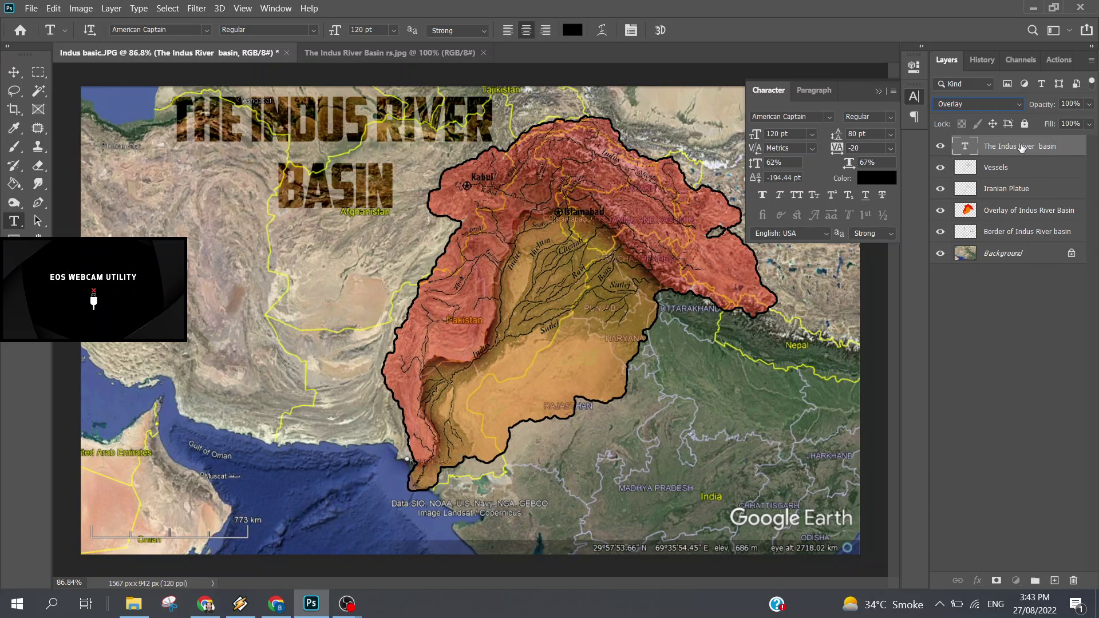
{"action": "key", "text": "ctrl+j"}
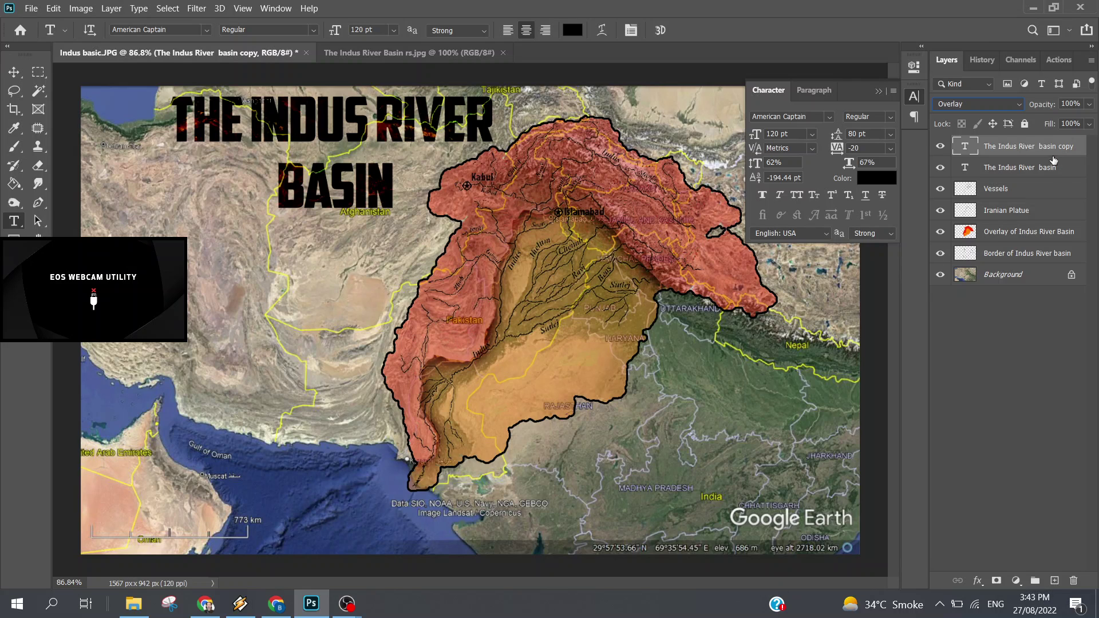
{"action": "left_click", "coordinate": [1091, 106]}
{"action": "left_click_drag", "start_coordinate": [1088, 121], "coordinate": [1052, 121]}
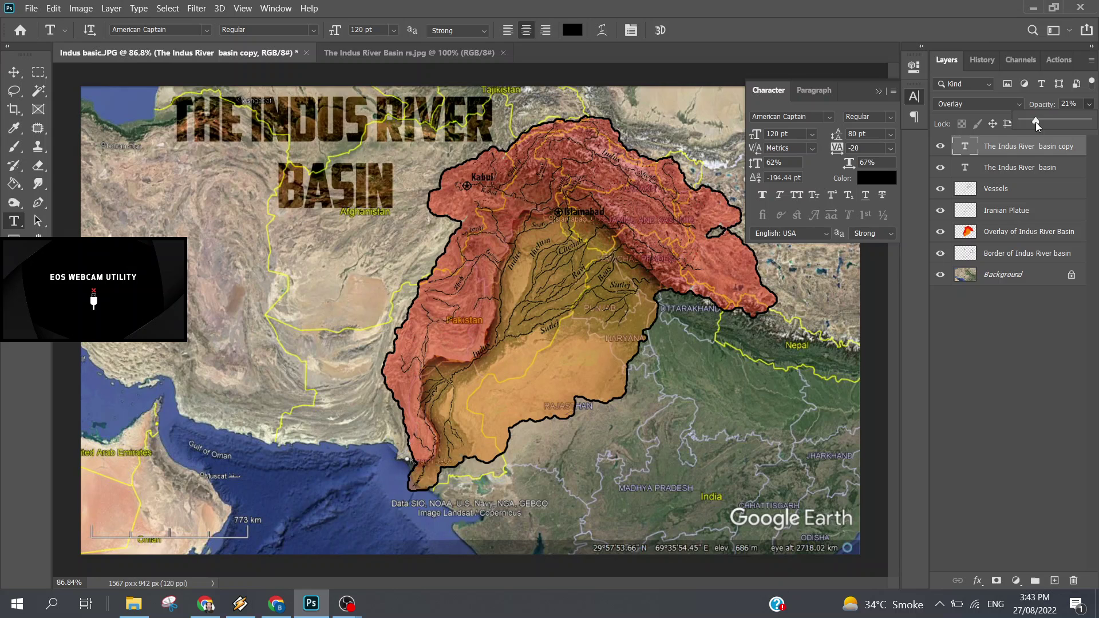
{"action": "left_click", "coordinate": [1029, 413]}
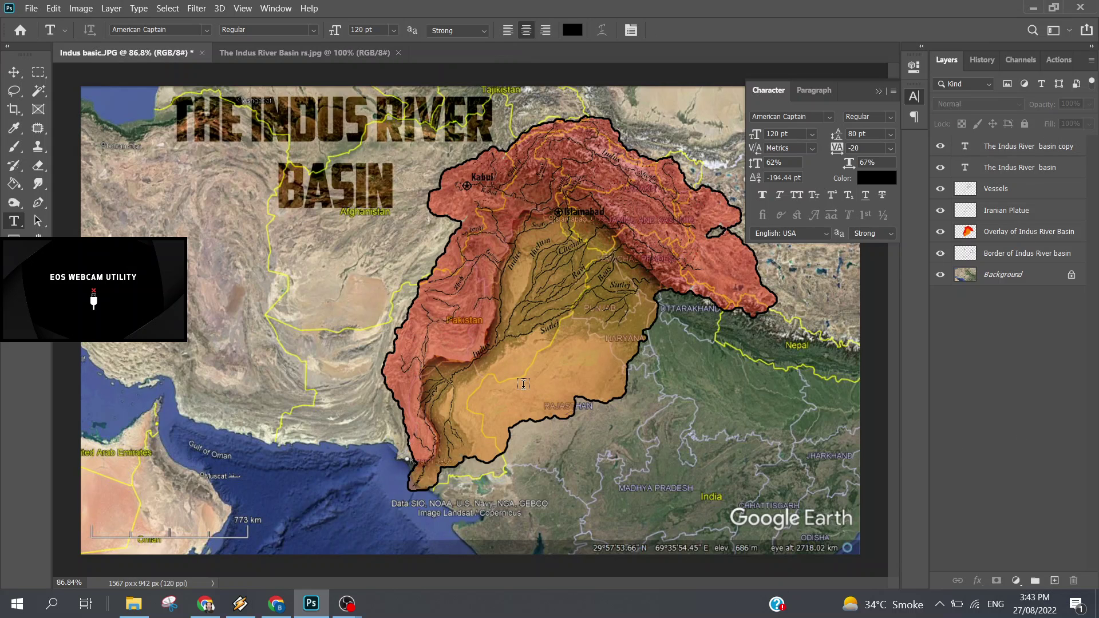
Step: Edit and commit the duplicate title so its layer is named 'The Indus River basin'
{"action": "scroll", "coordinate": [521, 383], "scroll_direction": "down", "scroll_amount": 2}
{"action": "scroll", "coordinate": [521, 384], "scroll_direction": "up", "scroll_amount": 1}
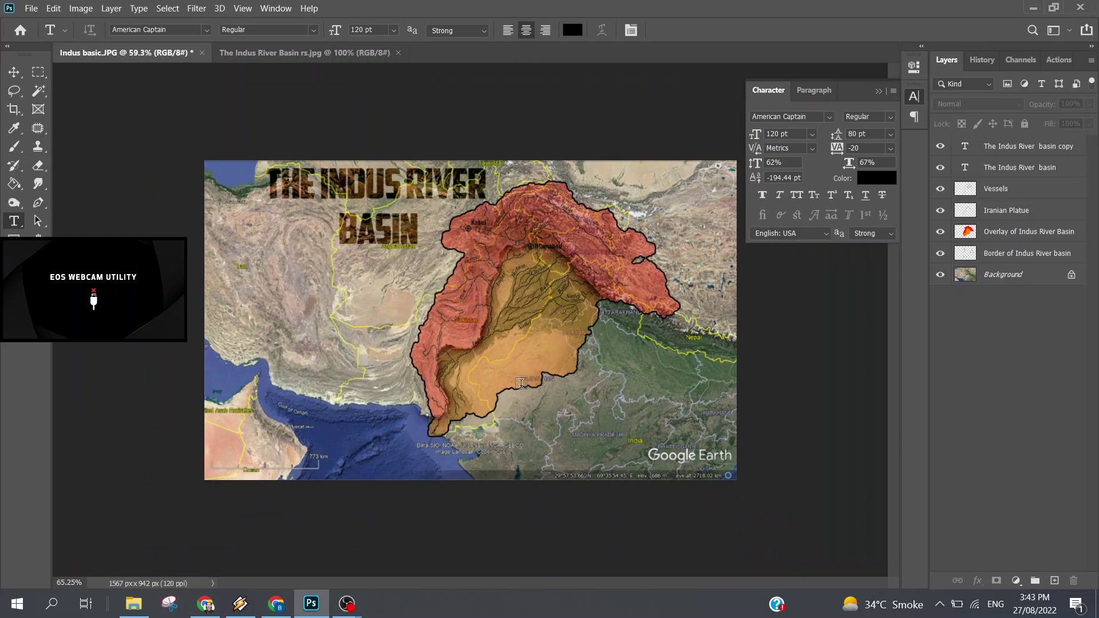
{"action": "scroll", "coordinate": [521, 383], "scroll_direction": "up", "scroll_amount": 1}
{"action": "scroll", "coordinate": [521, 383], "scroll_direction": "up", "scroll_amount": 1}
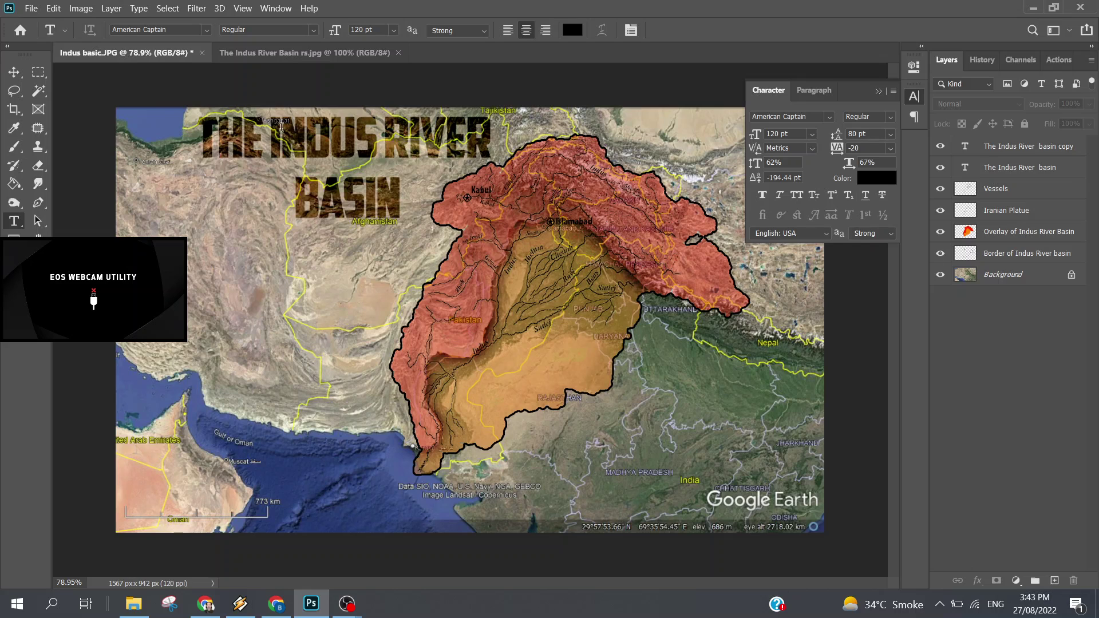
{"action": "left_click", "coordinate": [357, 136]}
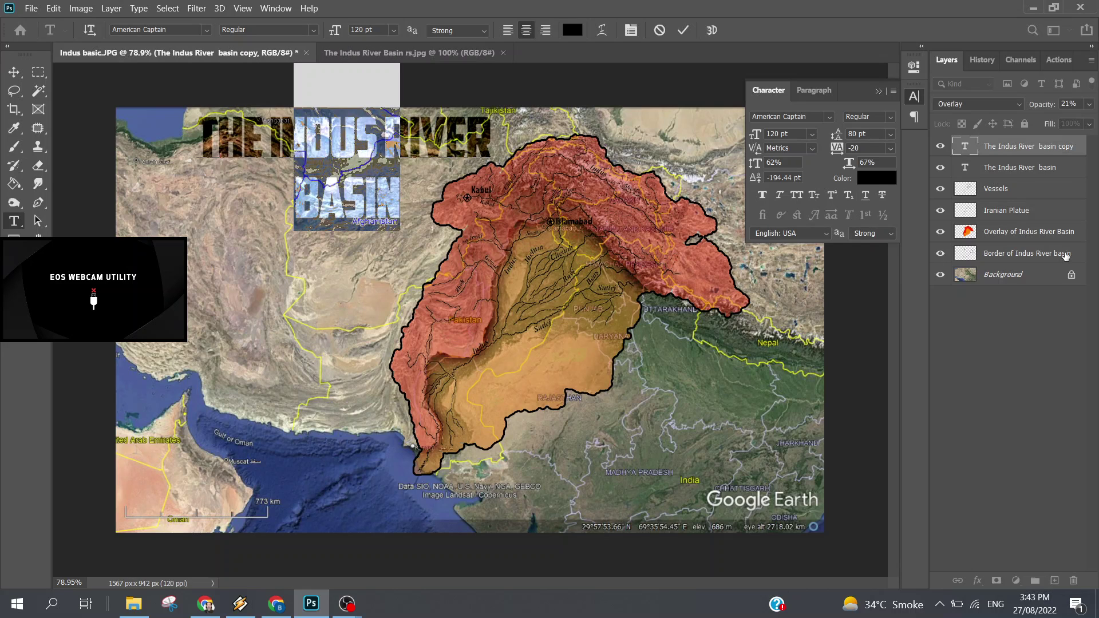
{"action": "left_click", "coordinate": [1059, 322]}
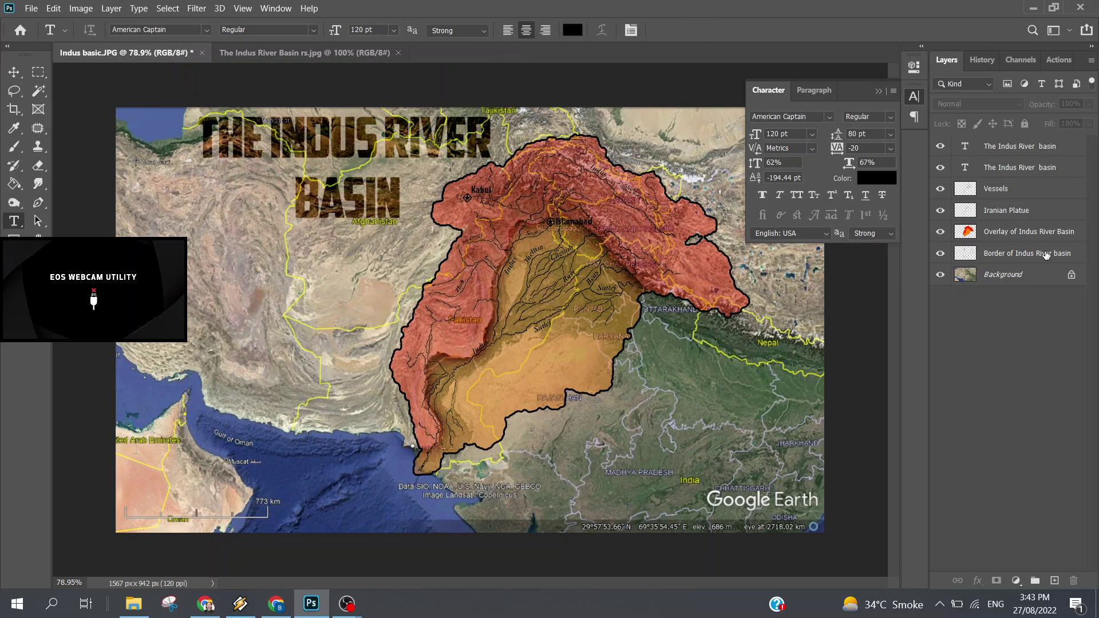
Step: Delete the extra duplicate title layer and select all of the title text
{"action": "left_click", "coordinate": [1017, 147]}
{"action": "key", "text": "Delete"}
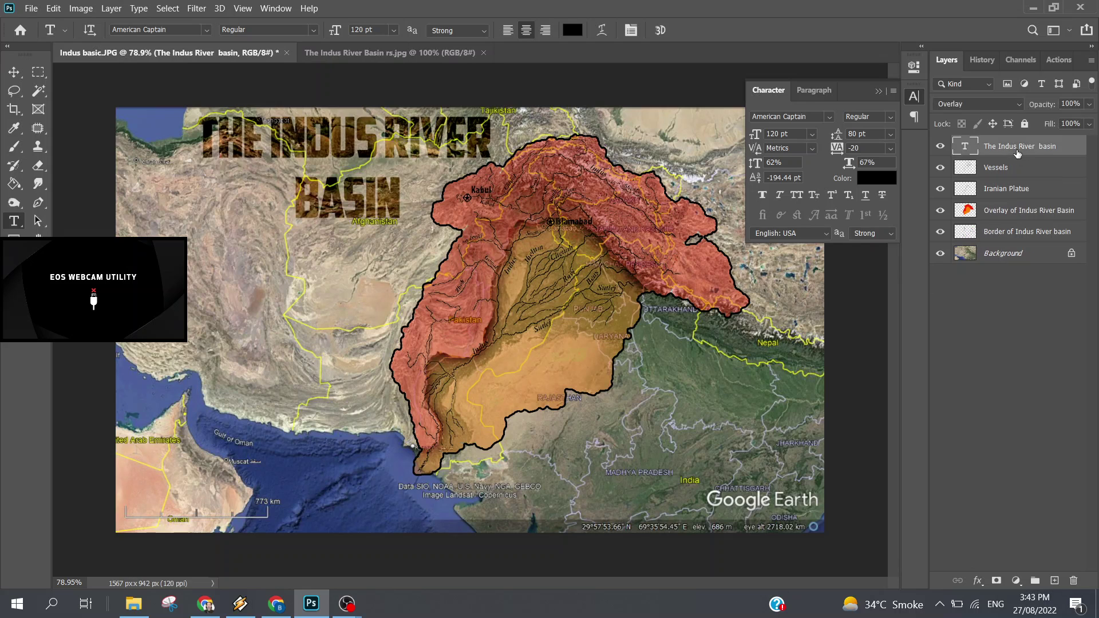
{"action": "left_click", "coordinate": [393, 147]}
{"action": "key", "text": "ctrl+a"}
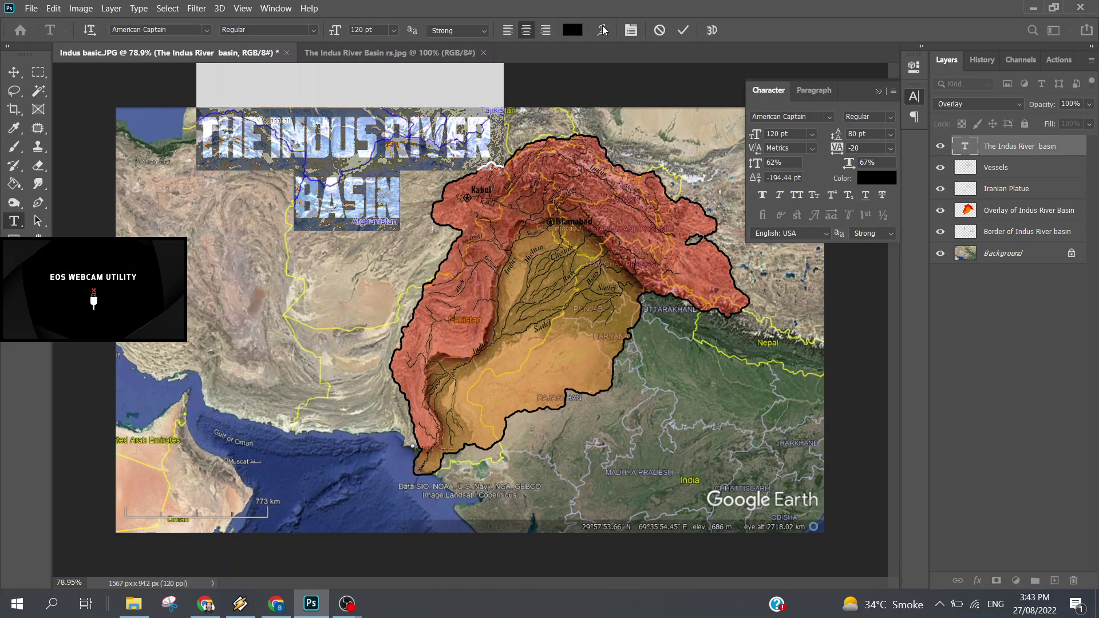
Step: Give the title Optical kerning and tracking 20, then reselect all its text
{"action": "left_click", "coordinate": [631, 30]}
{"action": "left_click", "coordinate": [811, 149]}
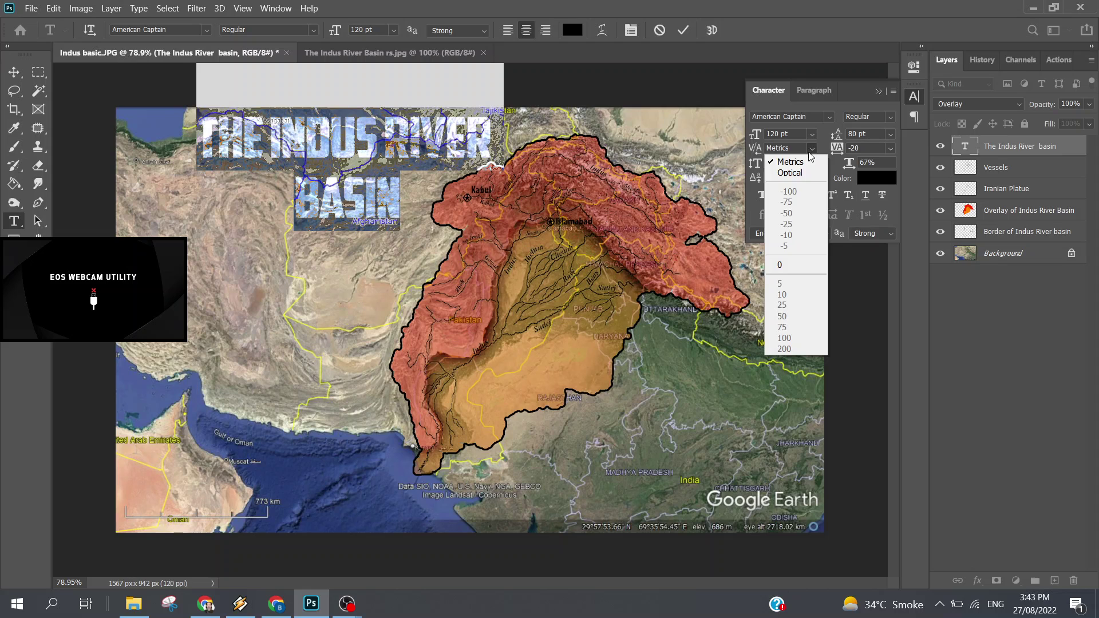
{"action": "left_click", "coordinate": [790, 173]}
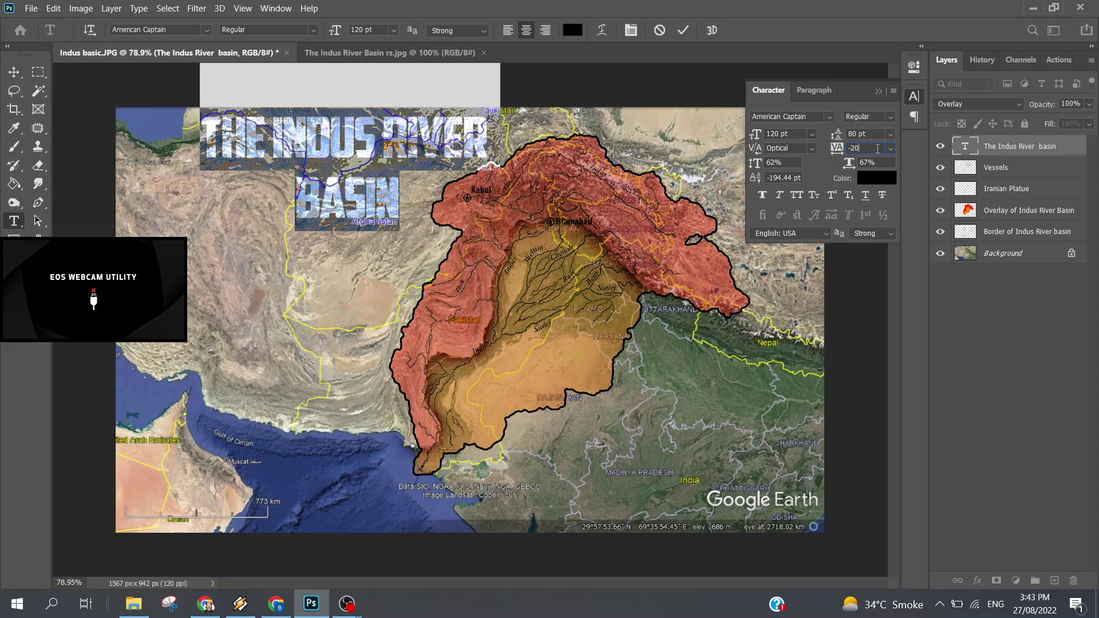
{"action": "double_click", "coordinate": [876, 148]}
{"action": "type", "text": "20"}
{"action": "key", "text": "Return"}
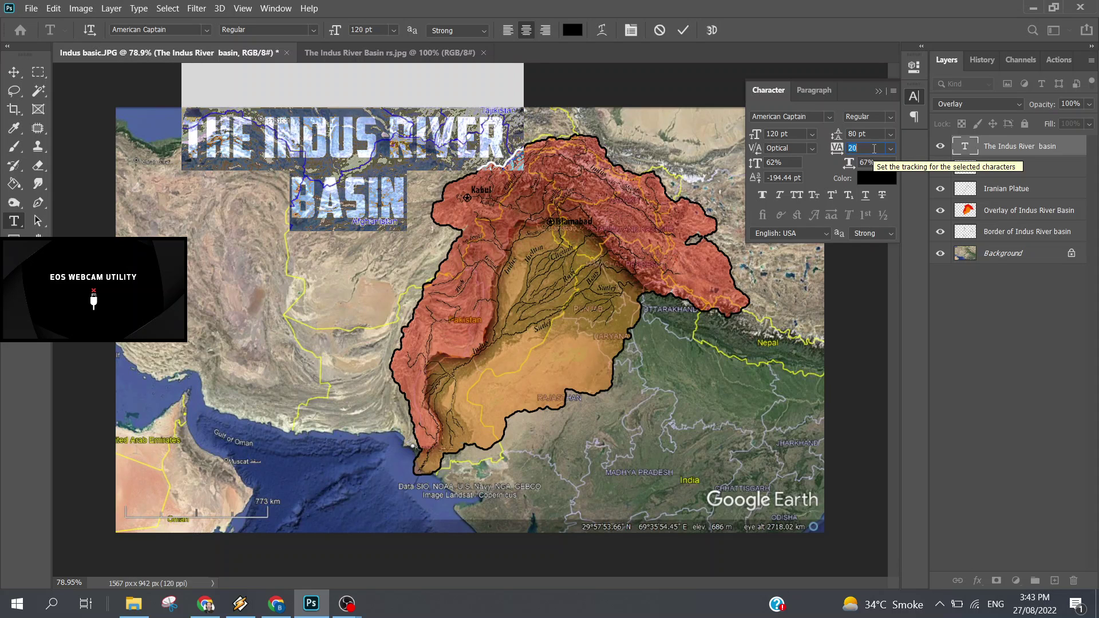
{"action": "type", "text": "0"}
{"action": "key", "text": "Return"}
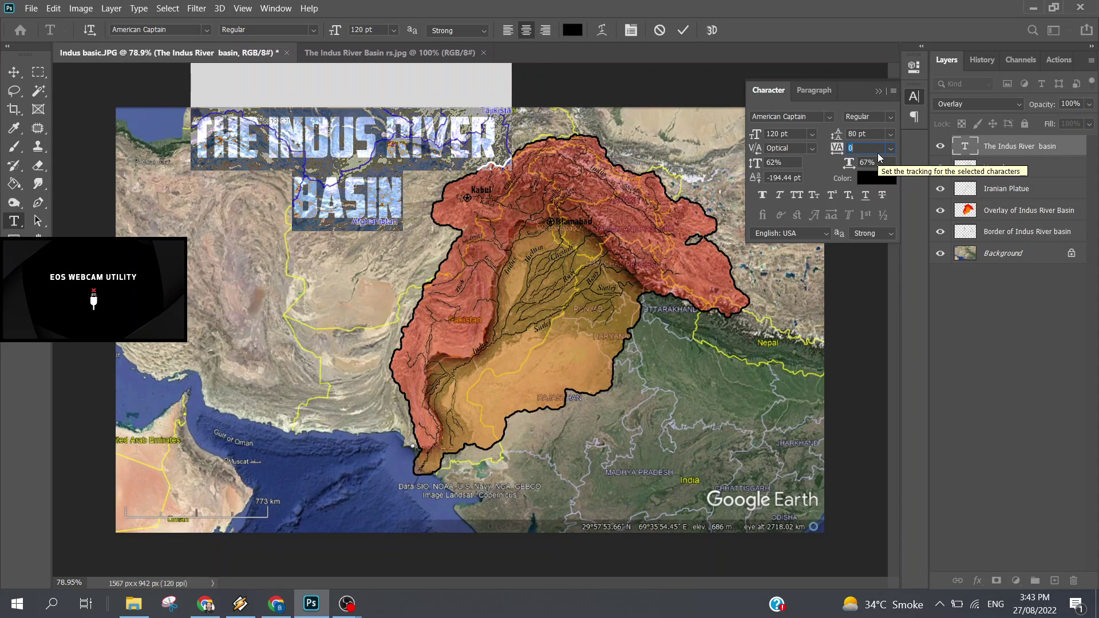
{"action": "type", "text": "20"}
{"action": "key", "text": "Return"}
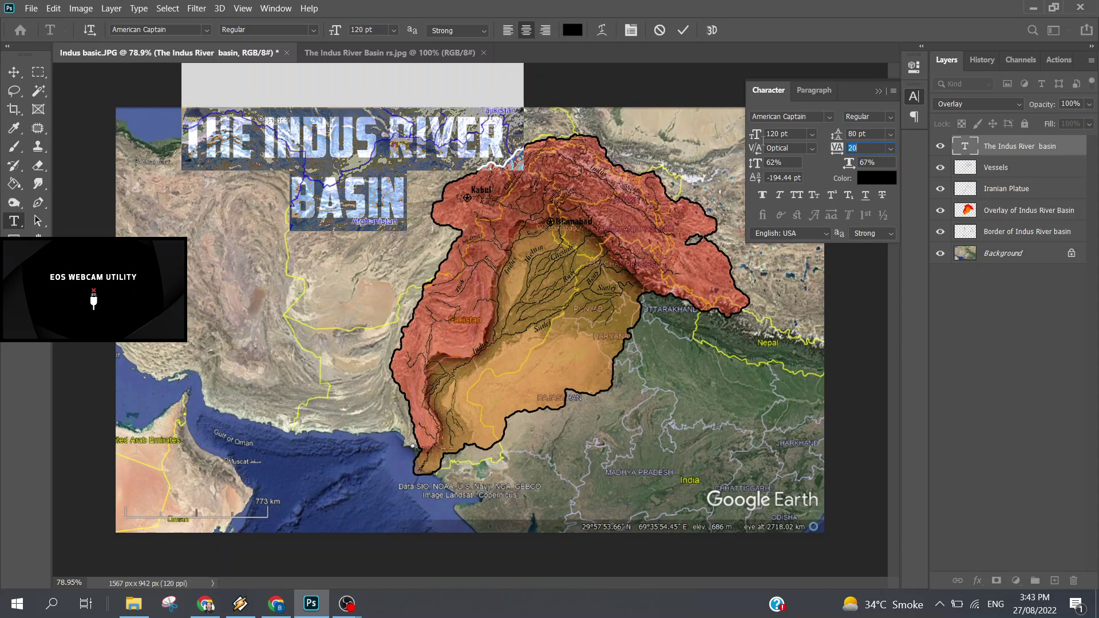
{"action": "left_click", "coordinate": [683, 32]}
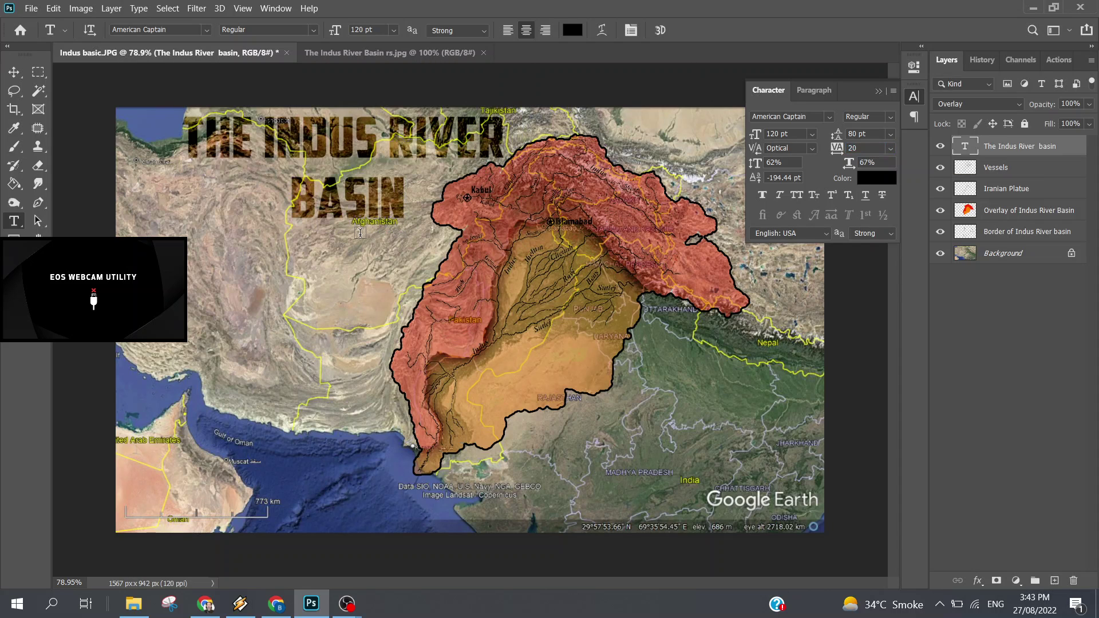
{"action": "left_click", "coordinate": [372, 160]}
{"action": "key", "text": "ctrl+a"}
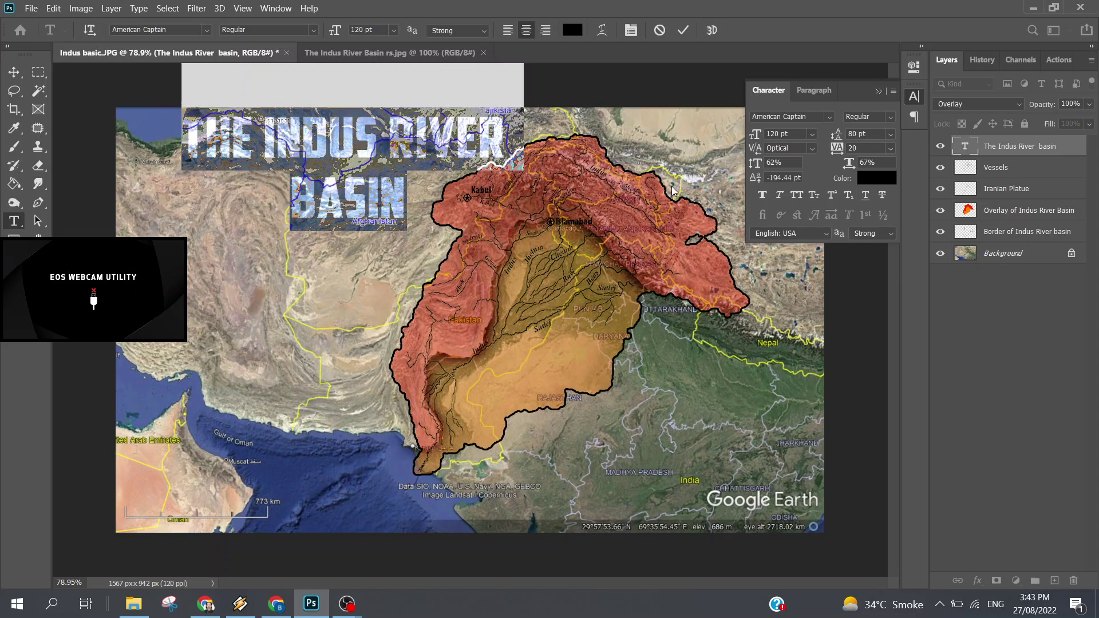
Step: Commit the title edit and keep its blending mode at Normal
{"action": "left_click", "coordinate": [991, 106]}
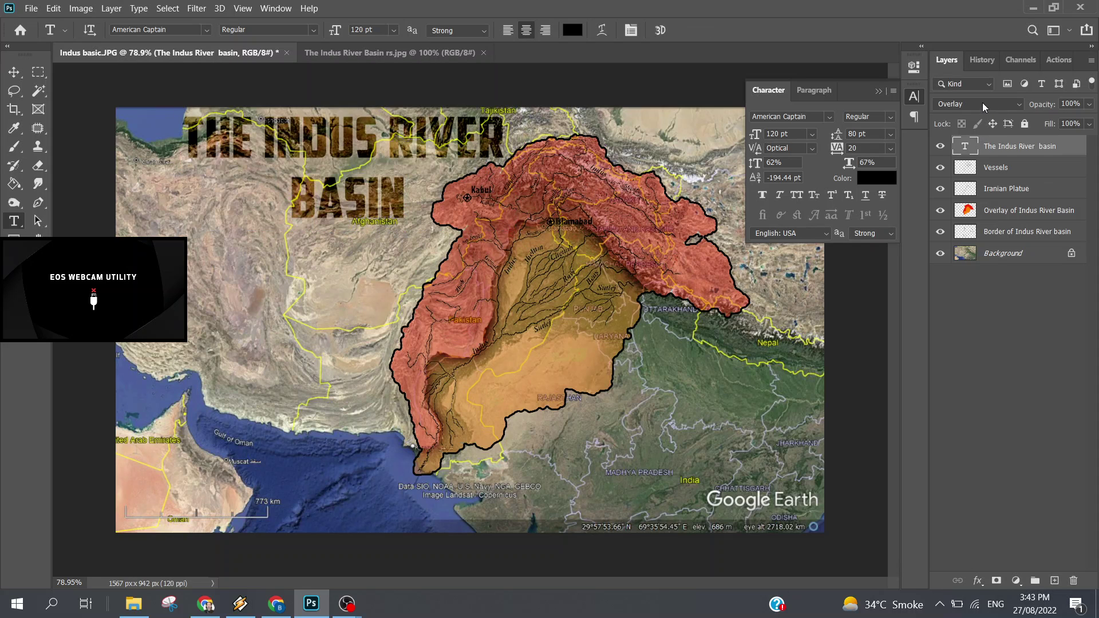
{"action": "left_click", "coordinate": [995, 105]}
{"action": "left_click", "coordinate": [997, 117]}
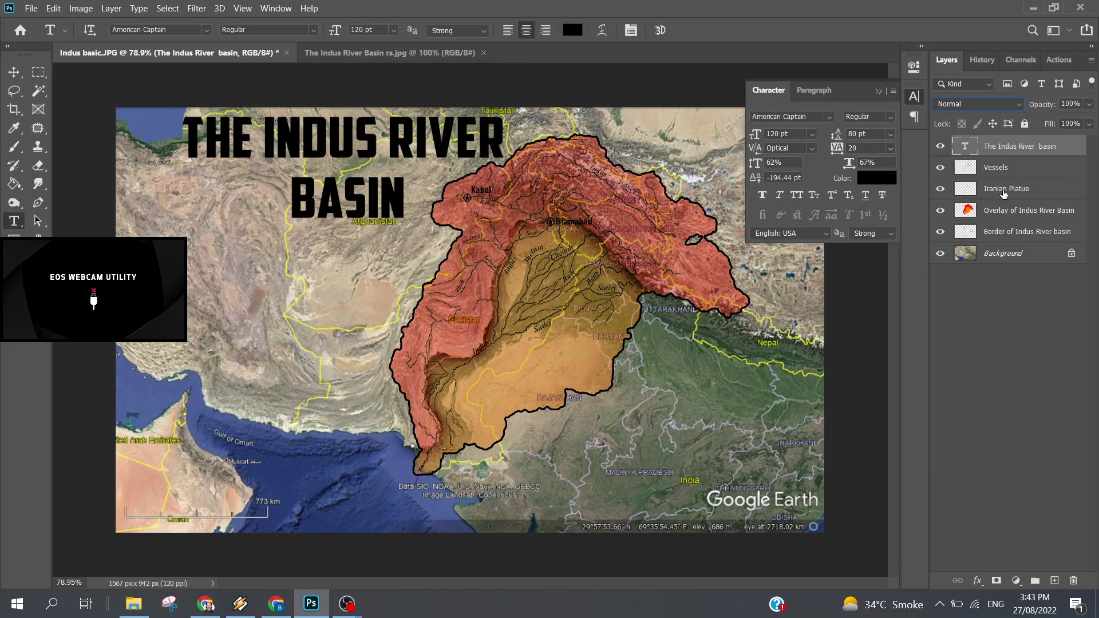
{"action": "left_click", "coordinate": [1046, 330]}
Step: Set The Indus River basin title layer to 75% opacity and collapse the Character panel
{"action": "left_click", "coordinate": [1052, 150]}
{"action": "left_click", "coordinate": [1088, 105]}
{"action": "left_click_drag", "start_coordinate": [1051, 119], "coordinate": [1063, 121]}
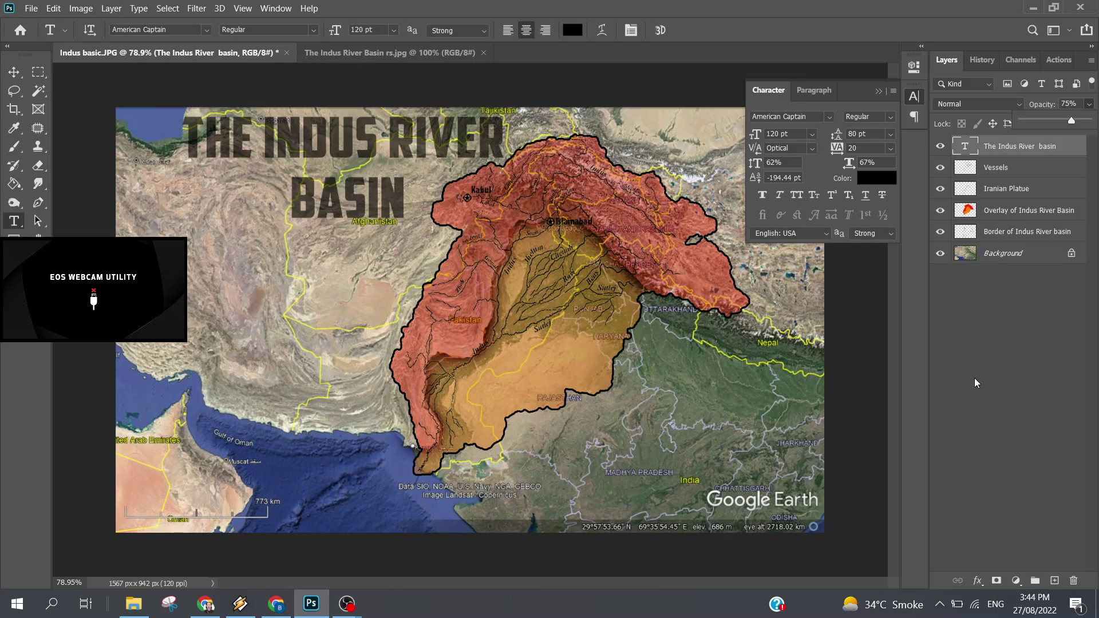
{"action": "left_click", "coordinate": [1077, 383]}
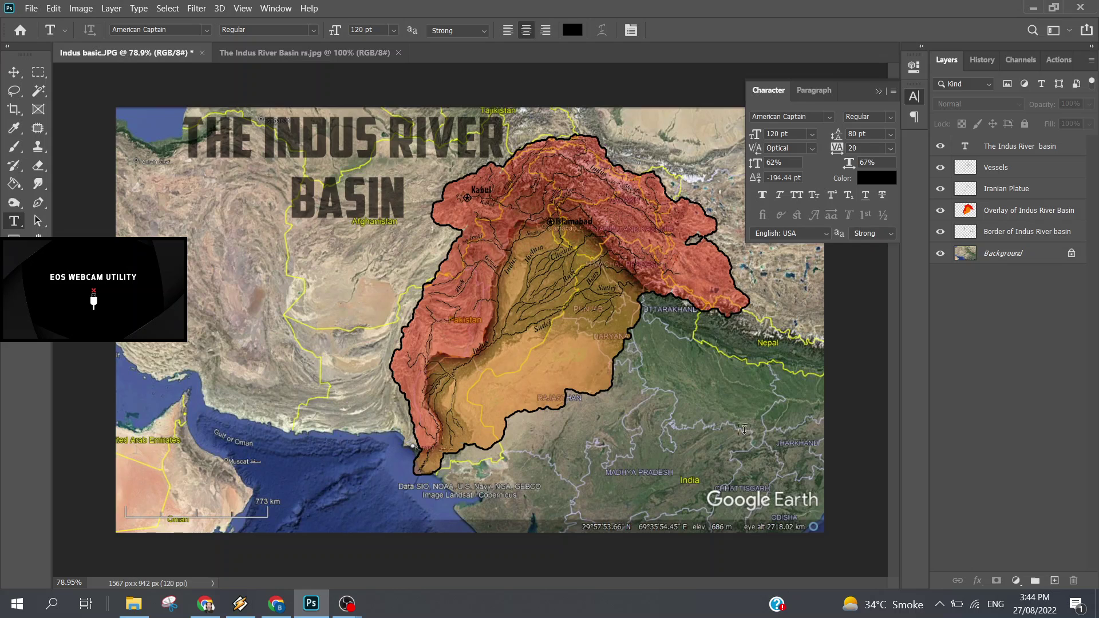
{"action": "left_click", "coordinate": [879, 93]}
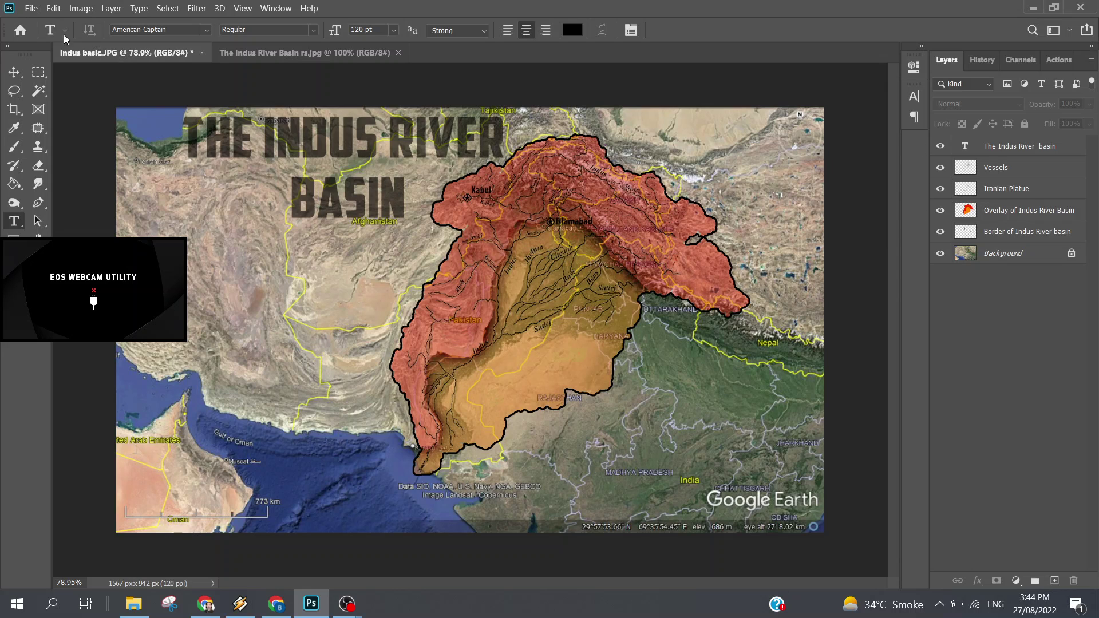
Step: Save the map as The Indus River Basin.psd in Downloads
{"action": "left_click", "coordinate": [35, 7]}
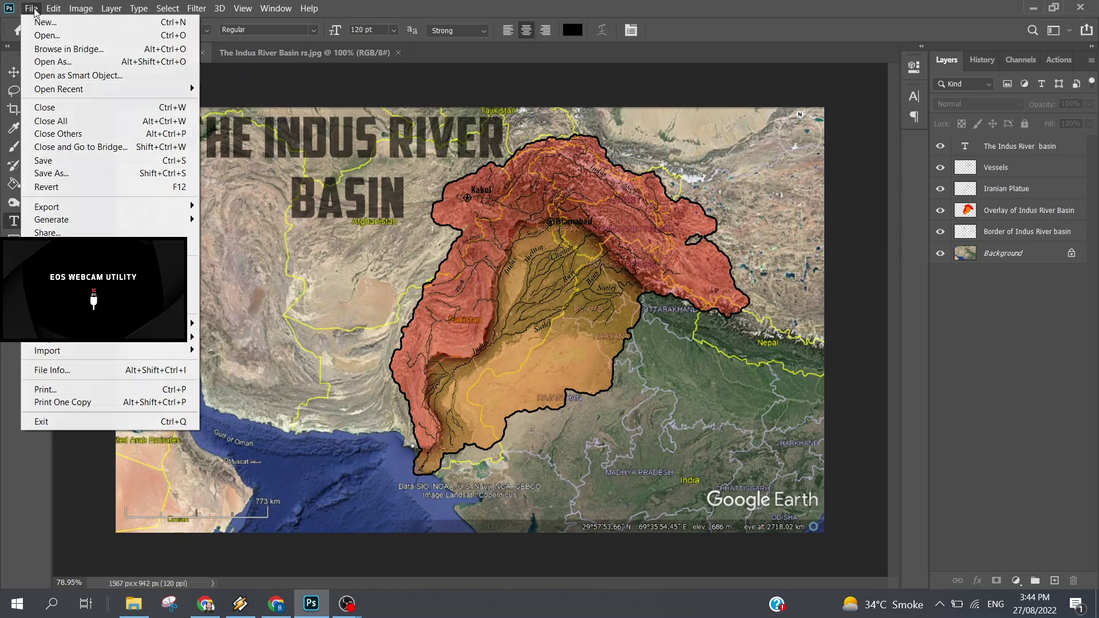
{"action": "left_click", "coordinate": [54, 162]}
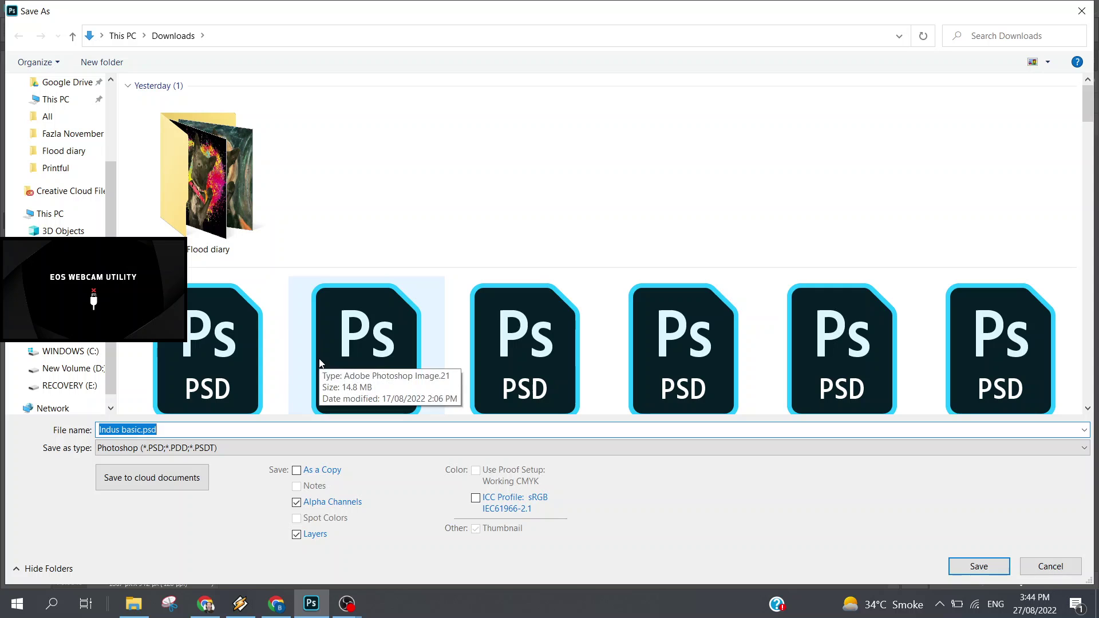
{"action": "type", "text": "The "}
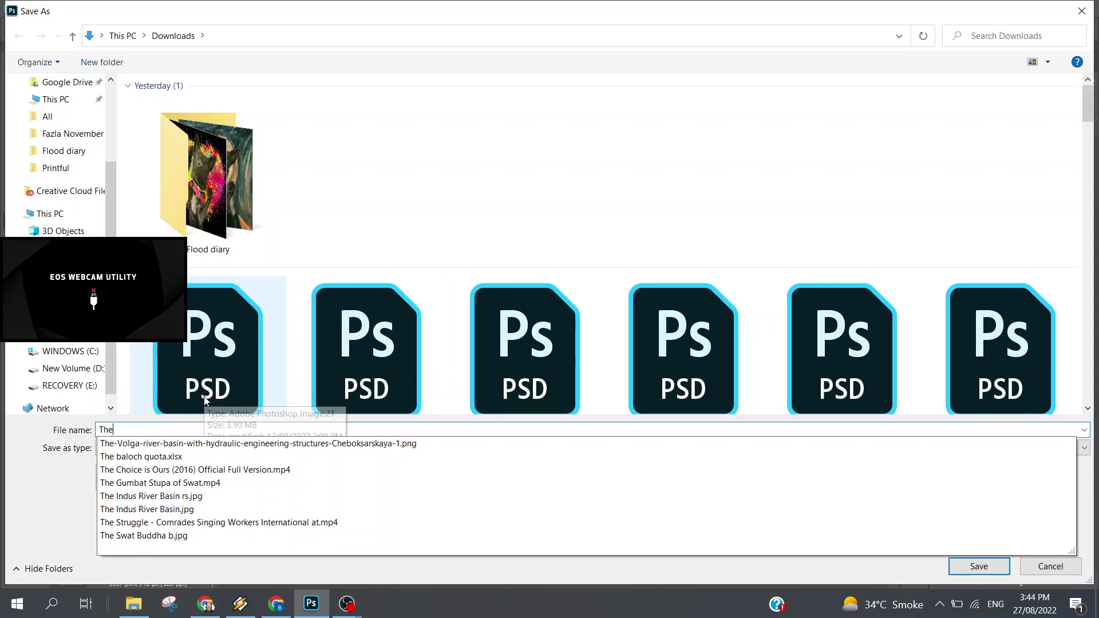
{"action": "type", "text": "In"}
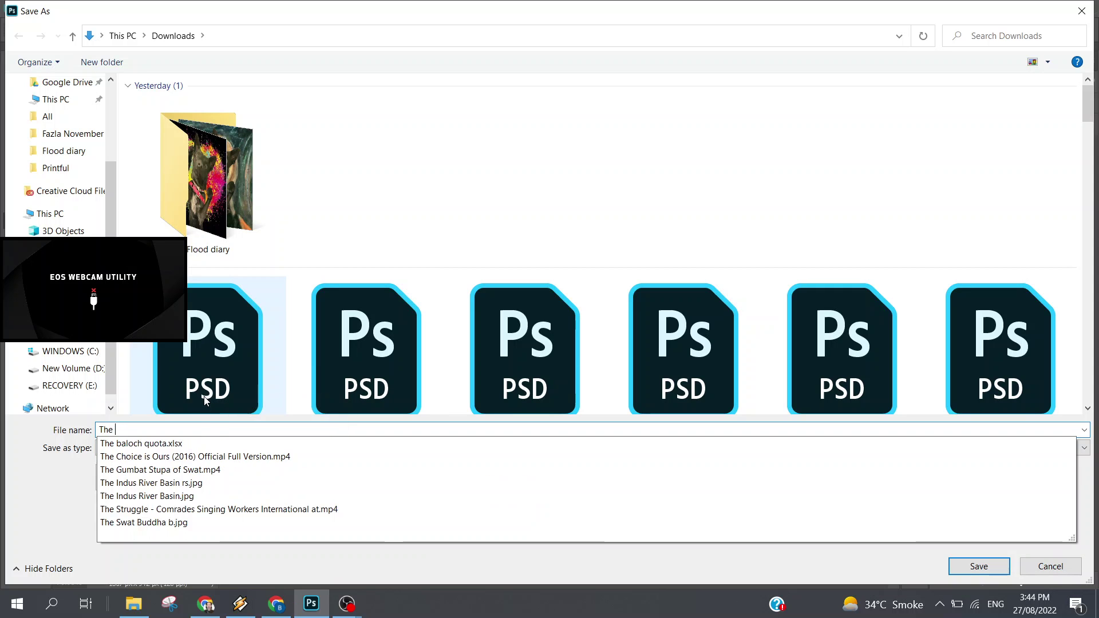
{"action": "type", "text": "dus ri"}
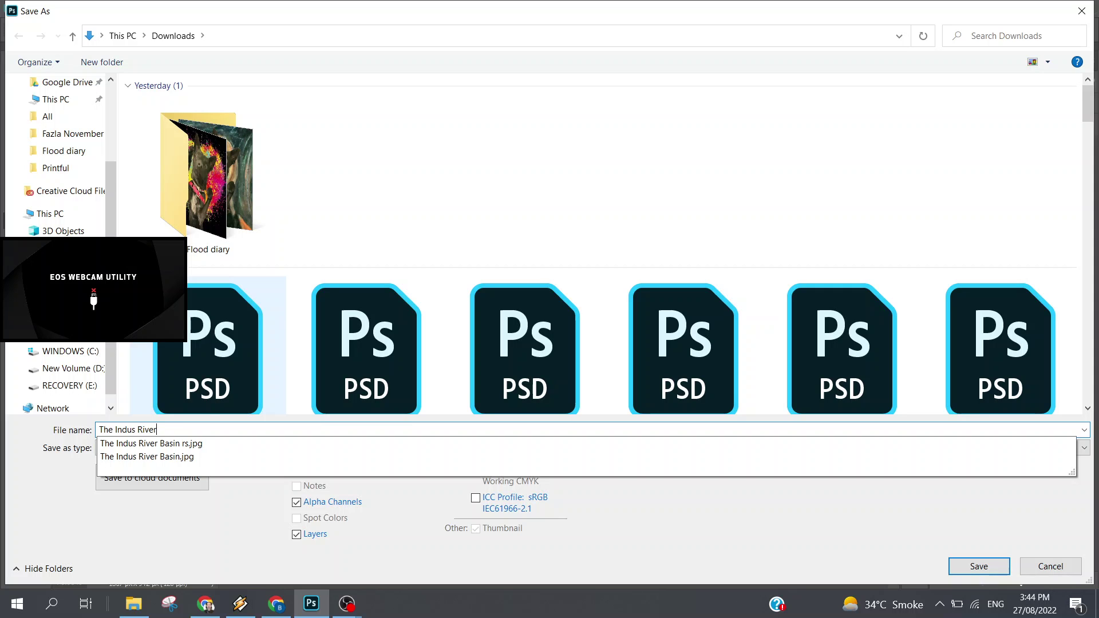
{"action": "type", "text": " Basin"}
{"action": "left_click", "coordinate": [533, 147]}
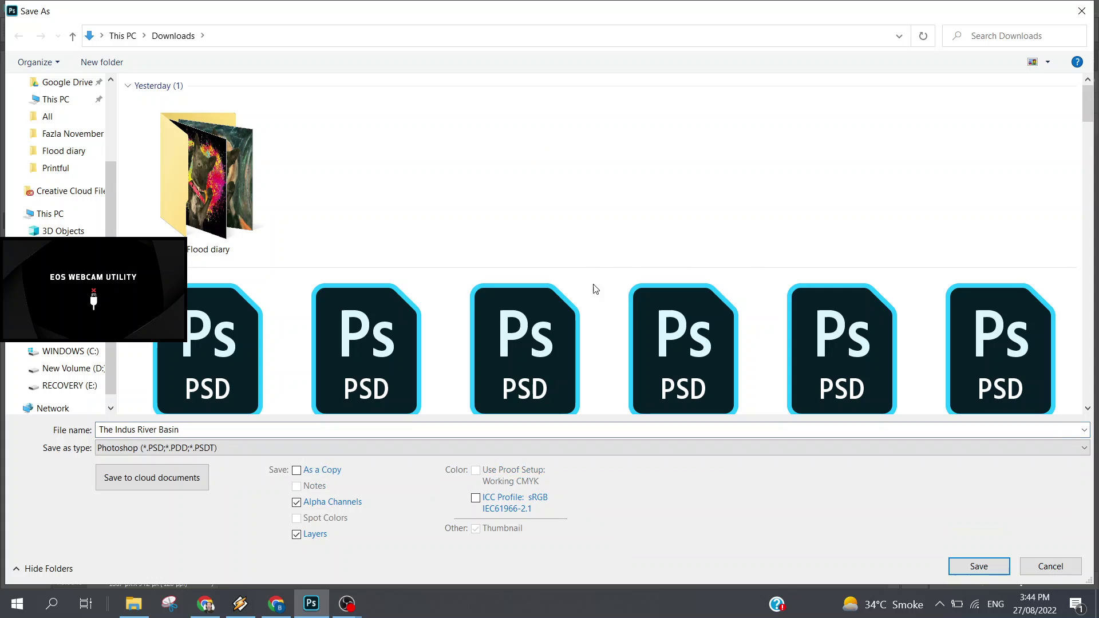
{"action": "left_click", "coordinate": [993, 568]}
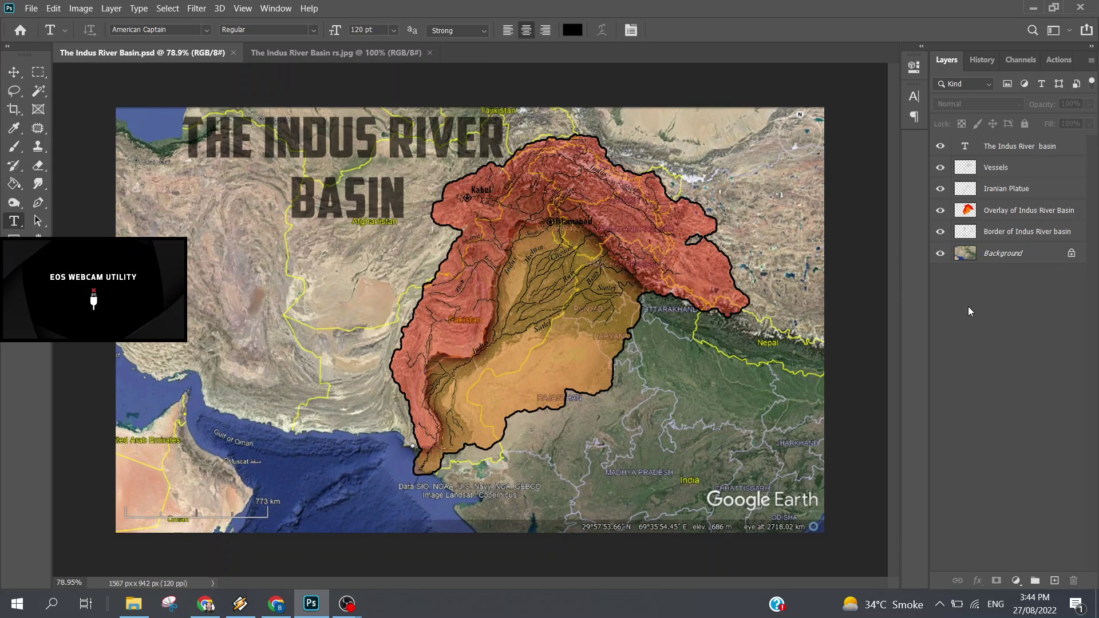
Step: Save a PNG copy, The Indus River Basin.png, with default PNG format options
{"action": "key", "text": "ctrl+shift+s"}
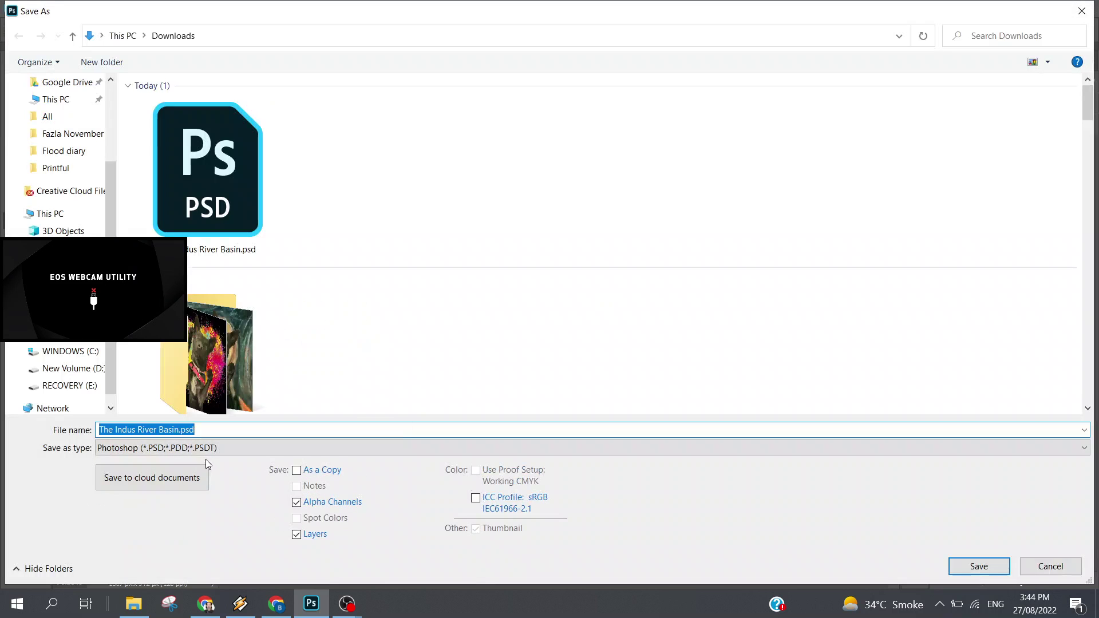
{"action": "left_click", "coordinate": [213, 454]}
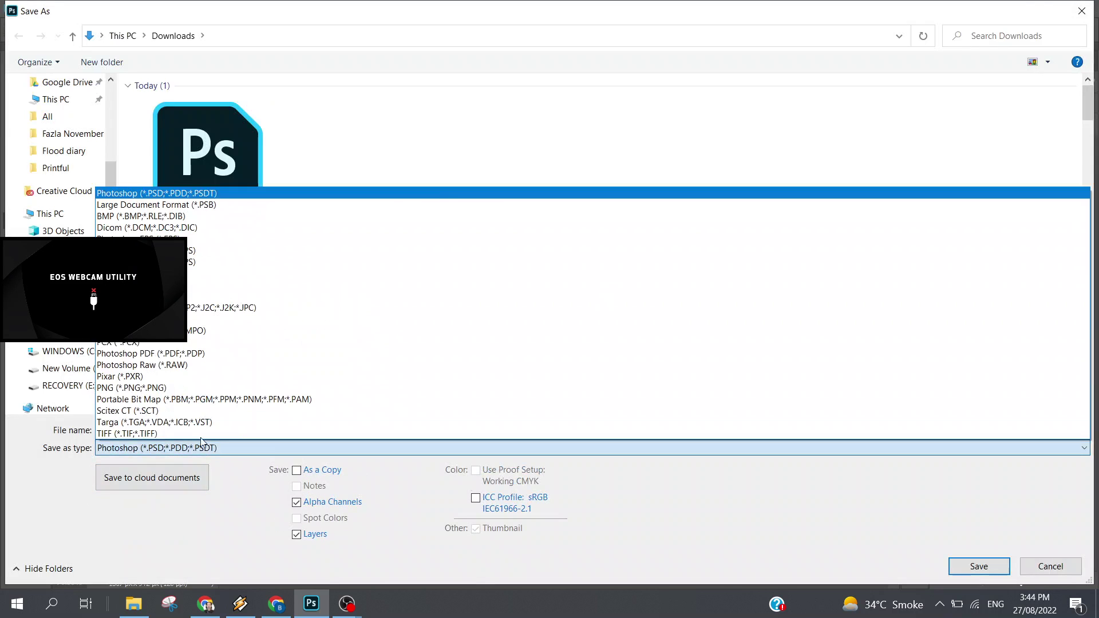
{"action": "left_click", "coordinate": [160, 389]}
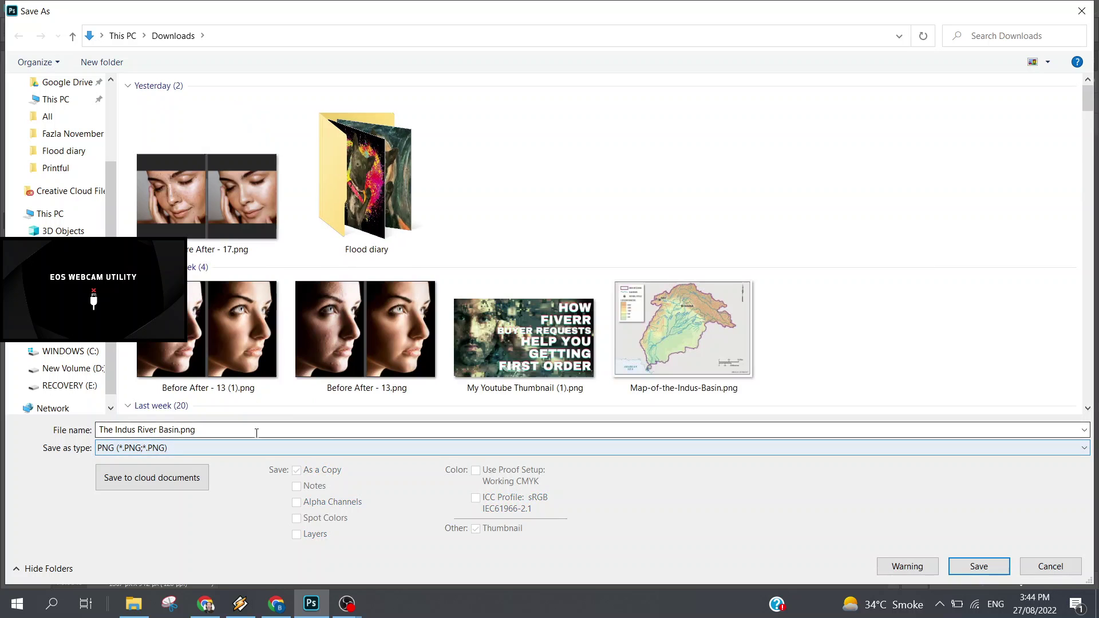
{"action": "left_click", "coordinate": [987, 565]}
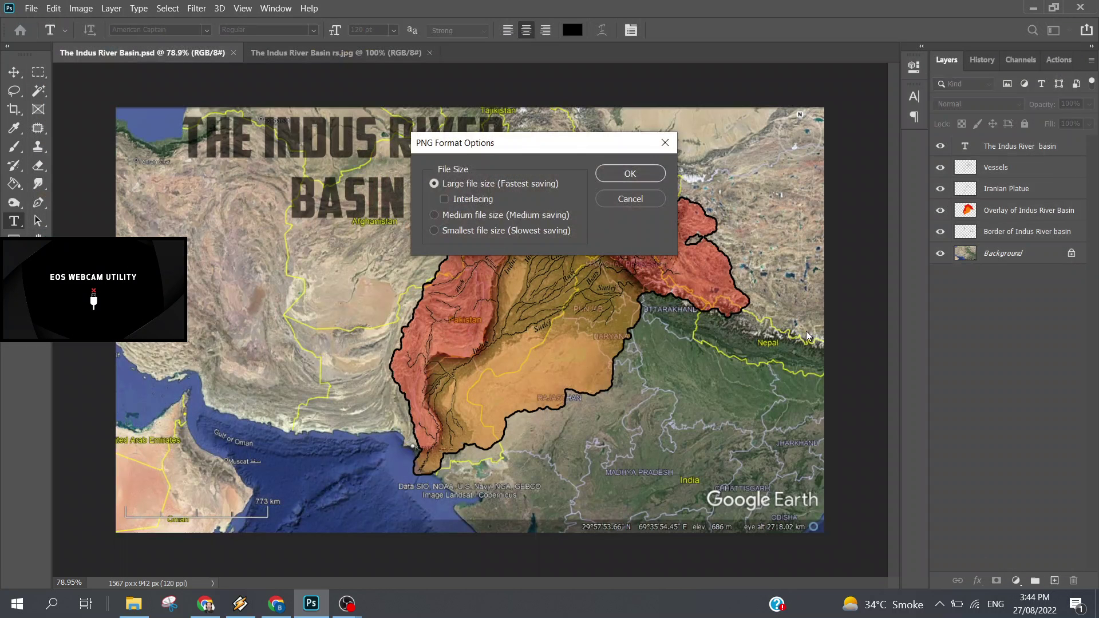
{"action": "left_click", "coordinate": [630, 174]}
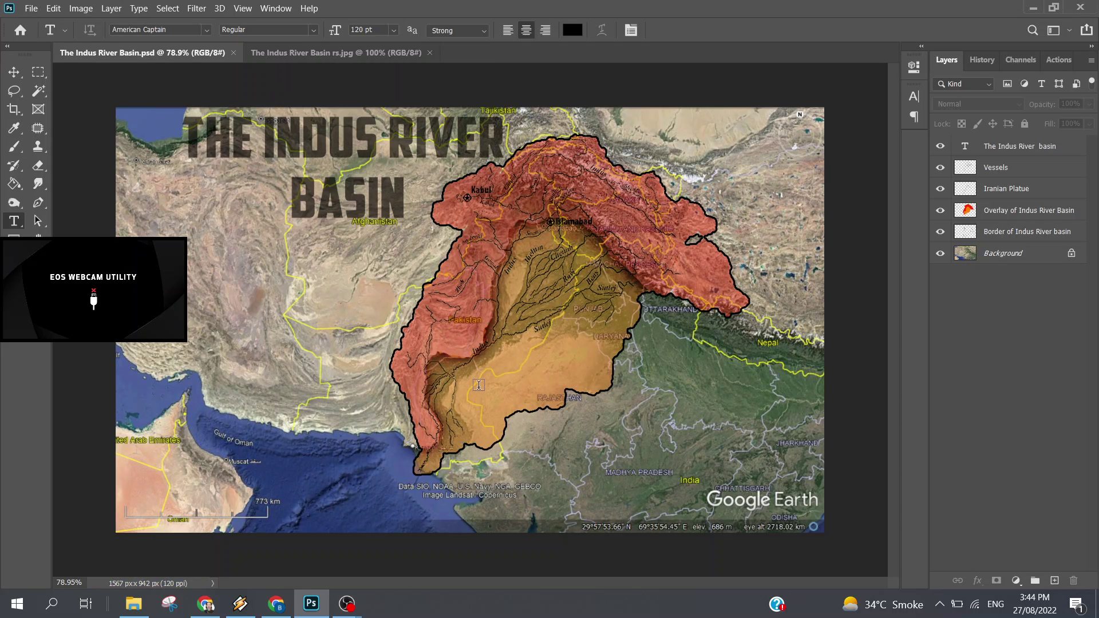
Step: Open Downloads in File Explorer and select The Indus River Basin.png
{"action": "left_click", "coordinate": [133, 547]}
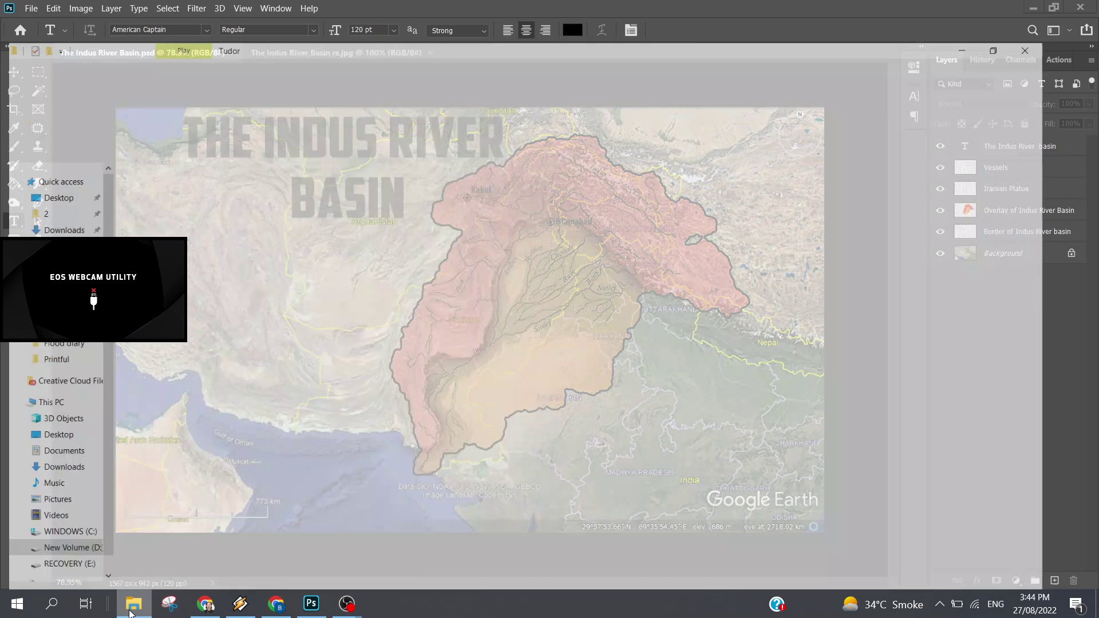
{"action": "left_click", "coordinate": [51, 199]}
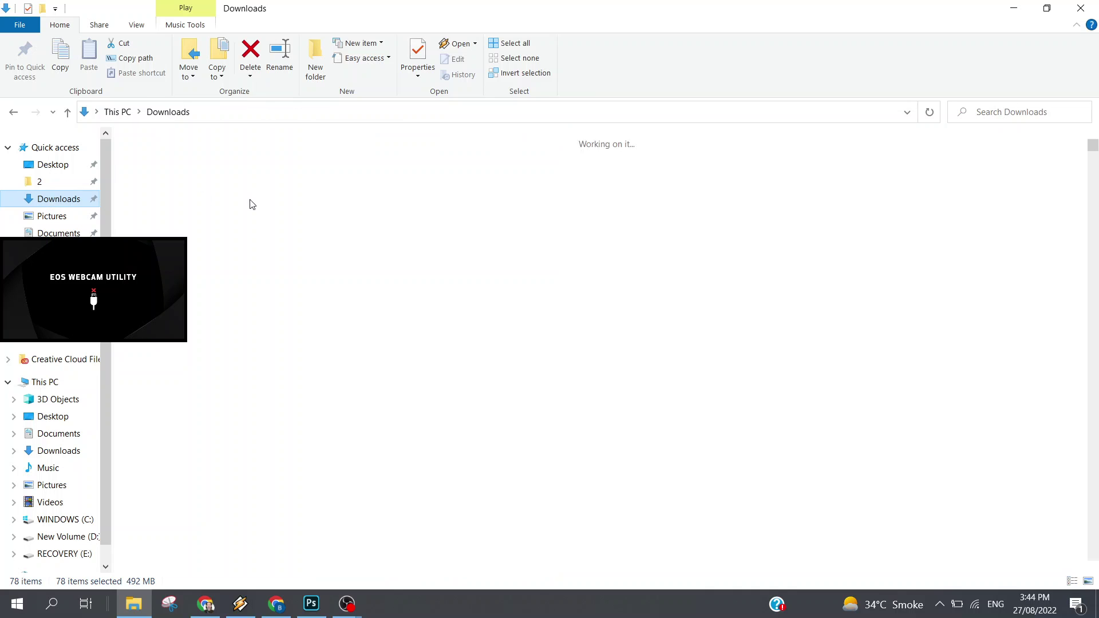
{"action": "left_click", "coordinate": [223, 229]}
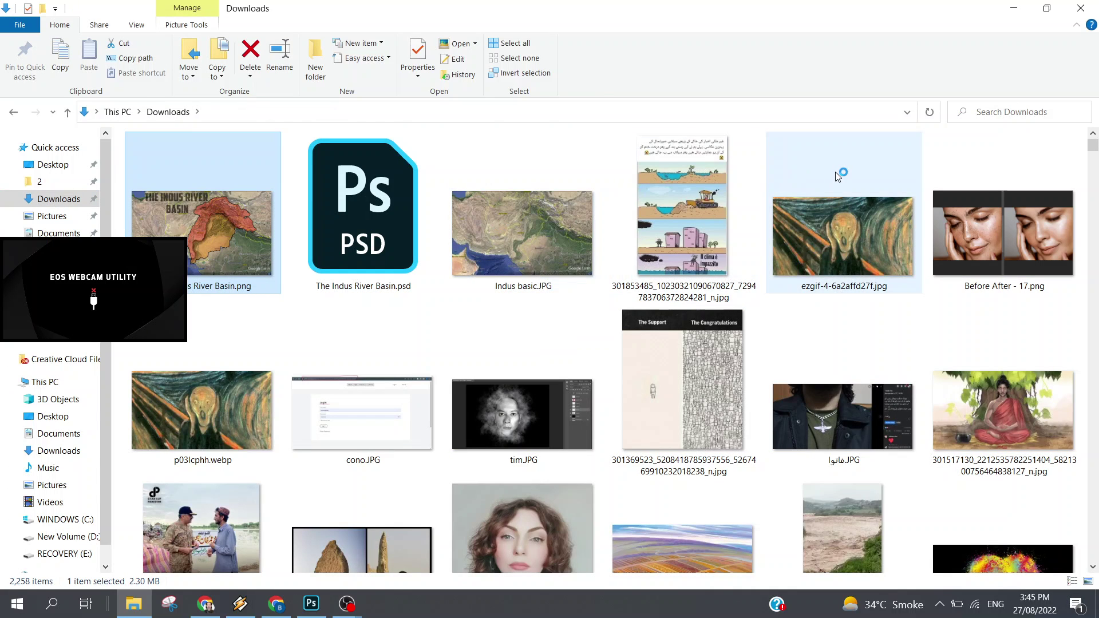
Step: Zoom and pan over the exported PNG's title in Picasa, then return to Photoshop
{"action": "scroll", "coordinate": [721, 217], "scroll_direction": "up", "scroll_amount": 5}
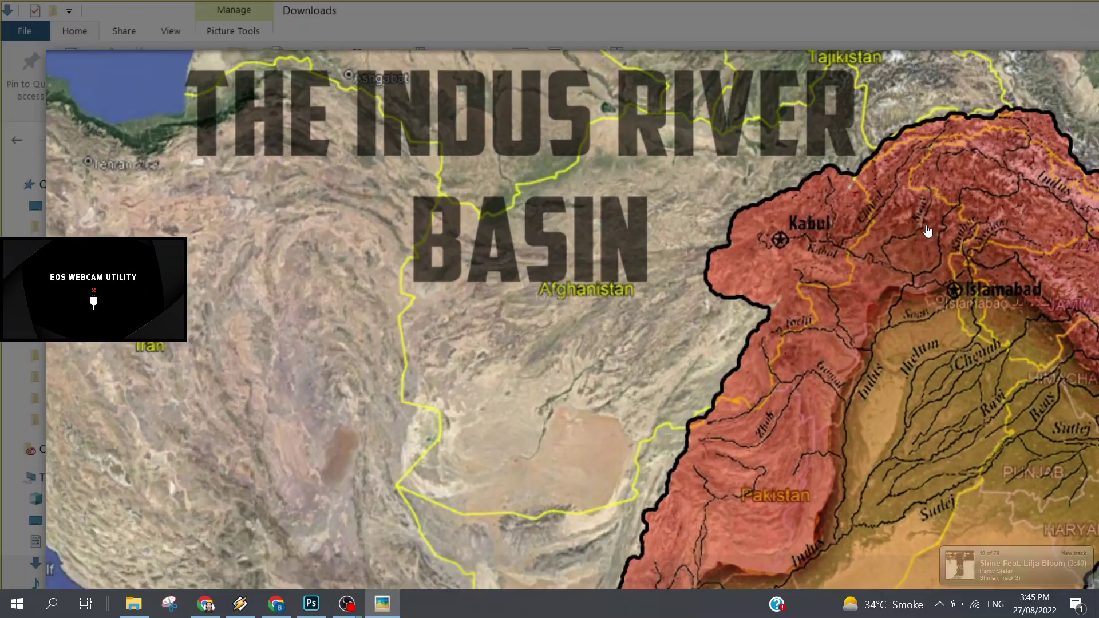
{"action": "left_click_drag", "start_coordinate": [929, 231], "coordinate": [762, 191]}
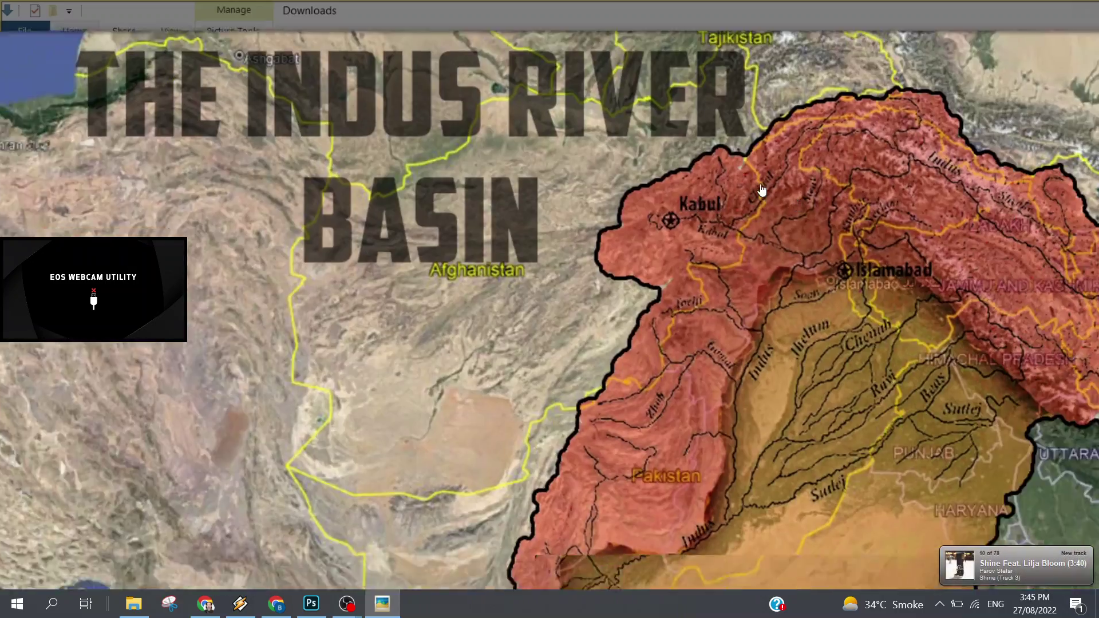
{"action": "scroll", "coordinate": [787, 218], "scroll_direction": "down", "scroll_amount": 2}
{"action": "scroll", "coordinate": [788, 211], "scroll_direction": "down", "scroll_amount": 2}
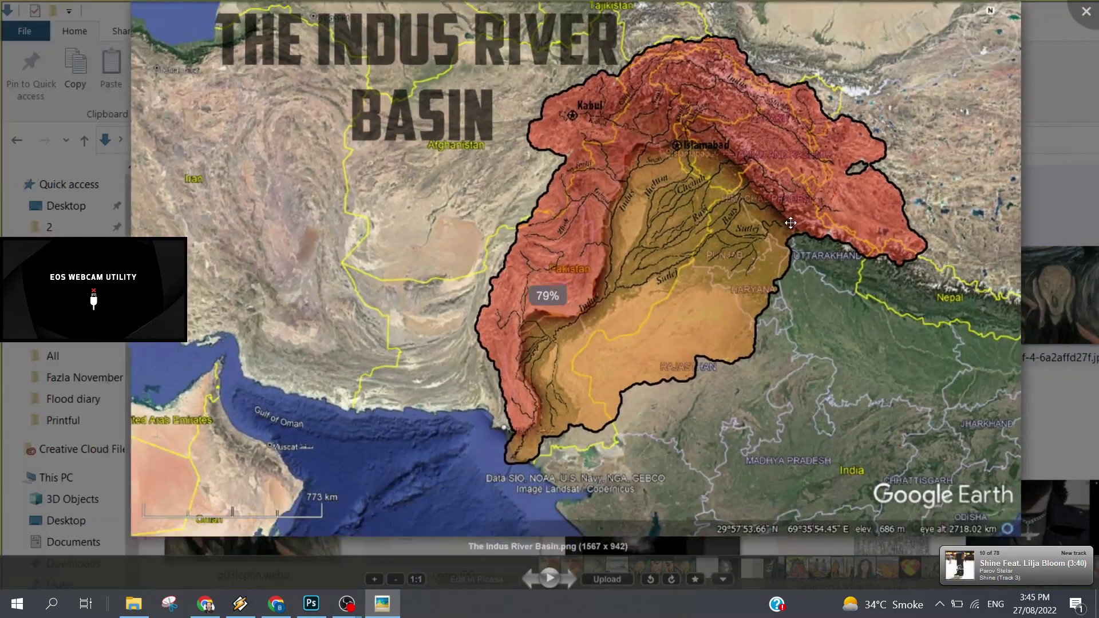
{"action": "scroll", "coordinate": [780, 226], "scroll_direction": "up", "scroll_amount": 2}
{"action": "scroll", "coordinate": [760, 285], "scroll_direction": "up", "scroll_amount": 1}
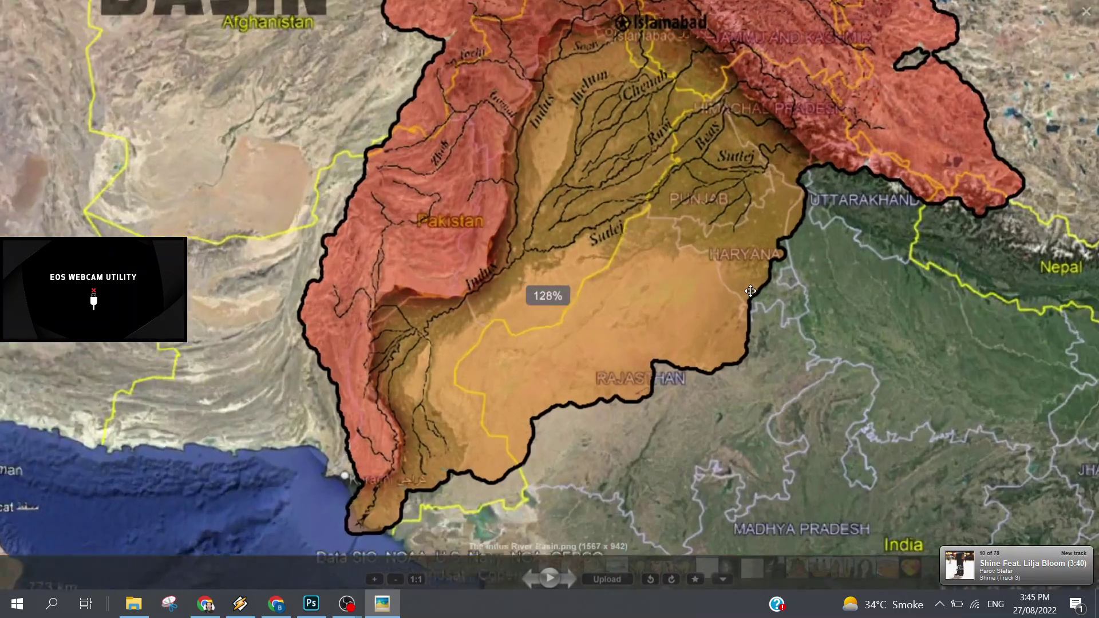
{"action": "scroll", "coordinate": [756, 274], "scroll_direction": "up", "scroll_amount": 1}
{"action": "scroll", "coordinate": [750, 258], "scroll_direction": "up", "scroll_amount": 1}
{"action": "scroll", "coordinate": [748, 251], "scroll_direction": "down", "scroll_amount": 2}
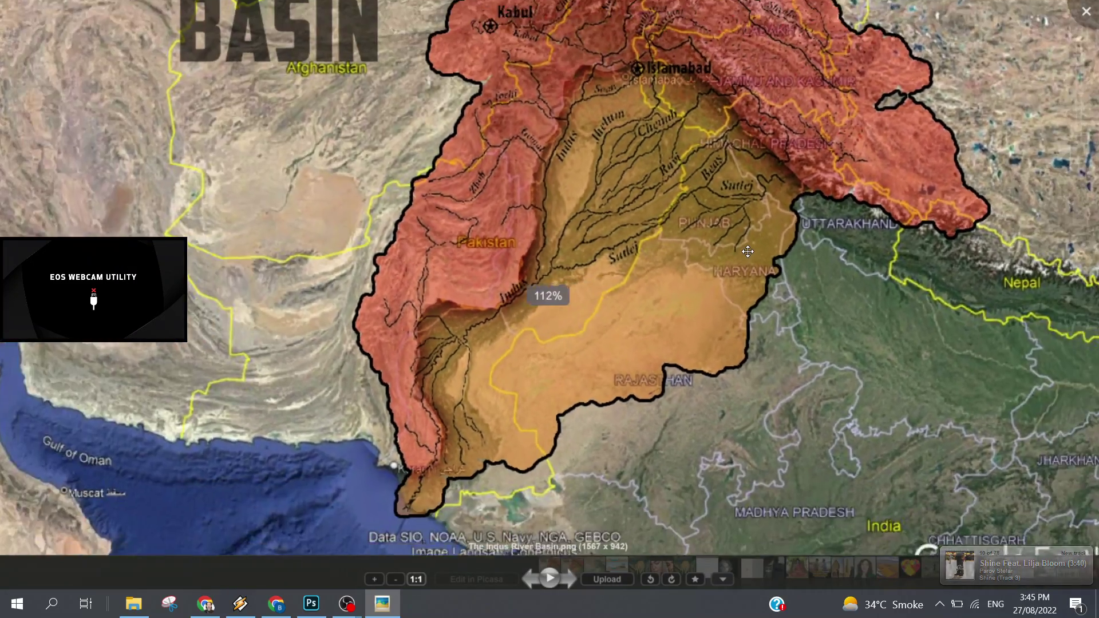
{"action": "scroll", "coordinate": [750, 252], "scroll_direction": "down", "scroll_amount": 1}
{"action": "scroll", "coordinate": [756, 254], "scroll_direction": "down", "scroll_amount": 1}
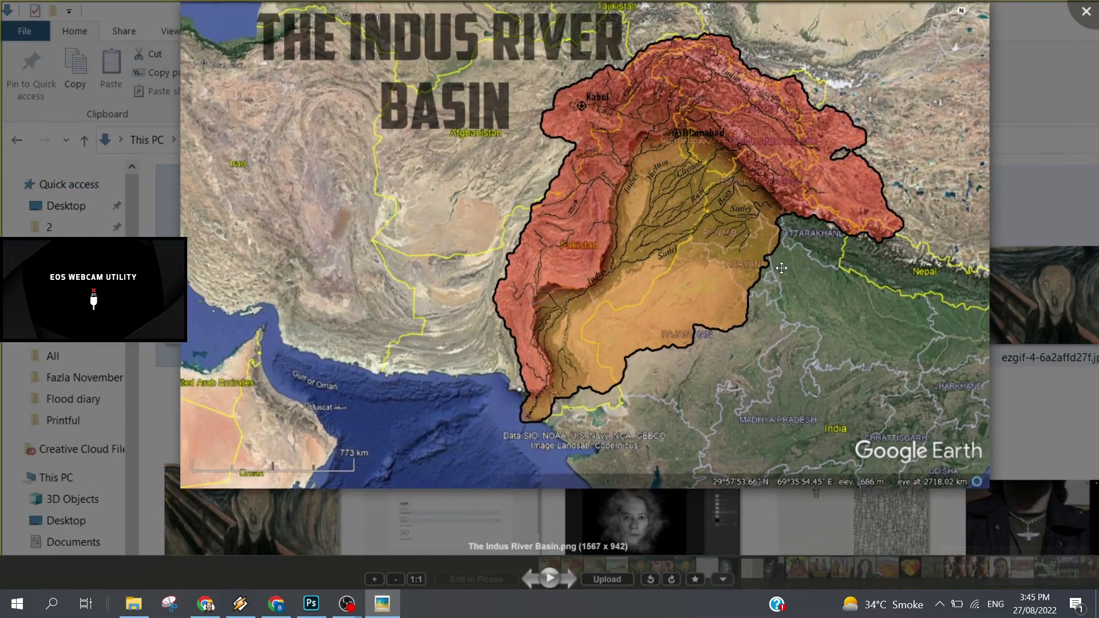
{"action": "scroll", "coordinate": [782, 268], "scroll_direction": "down", "scroll_amount": 2}
{"action": "scroll", "coordinate": [881, 251], "scroll_direction": "down", "scroll_amount": 1}
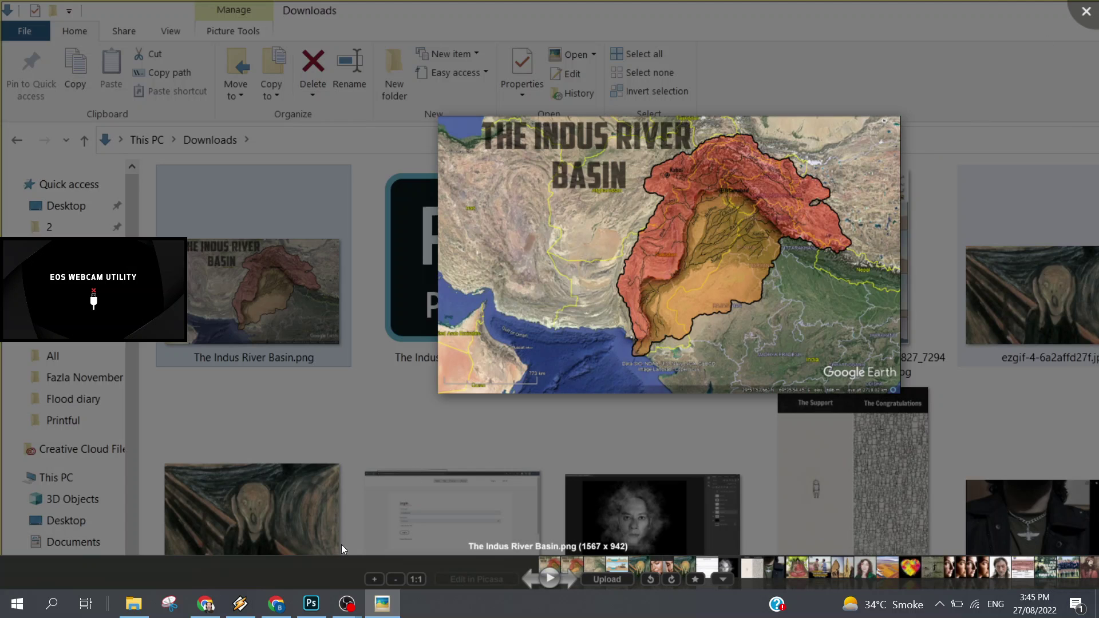
{"action": "left_click", "coordinate": [311, 604]}
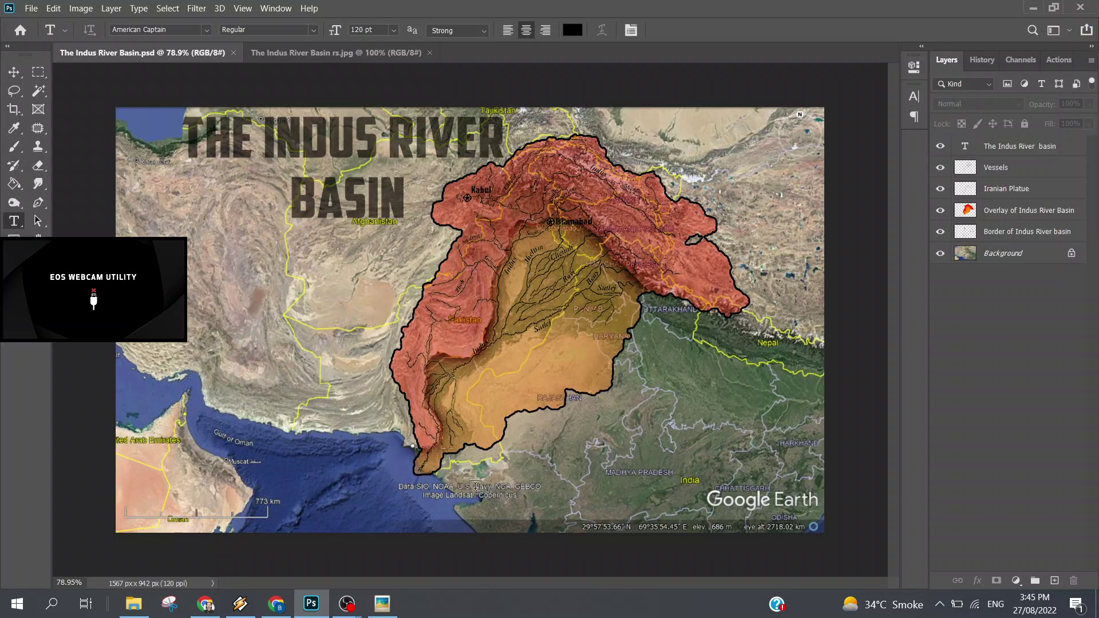